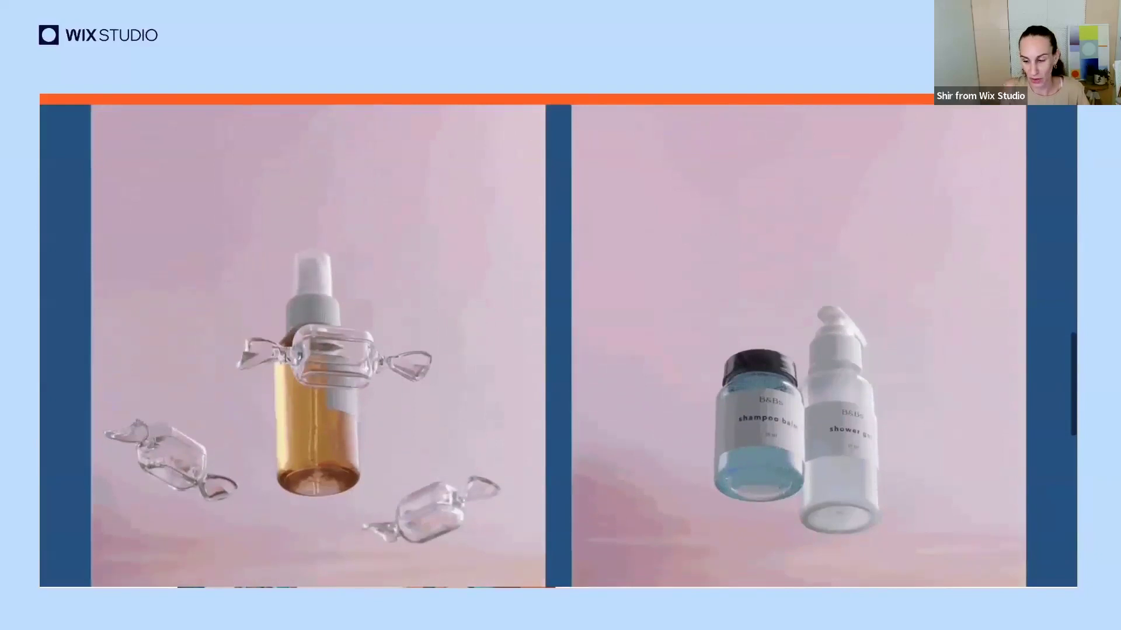
- Advance to the 'Let's implement ON WIX STUDIO' slide and exit the slideshow
key(Right)
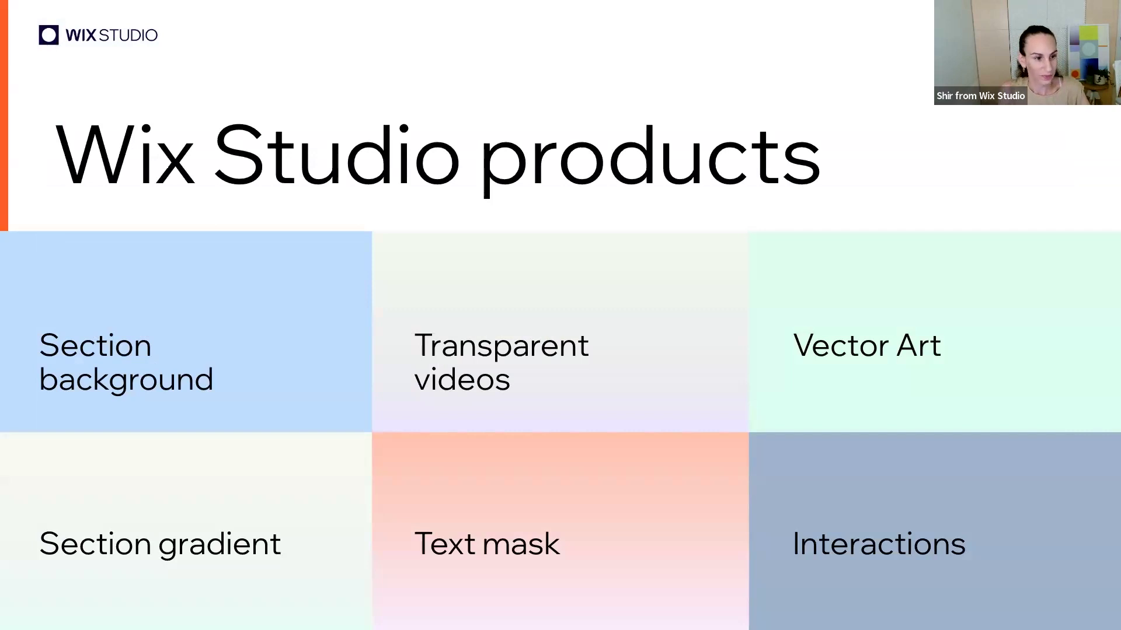
key(Right)
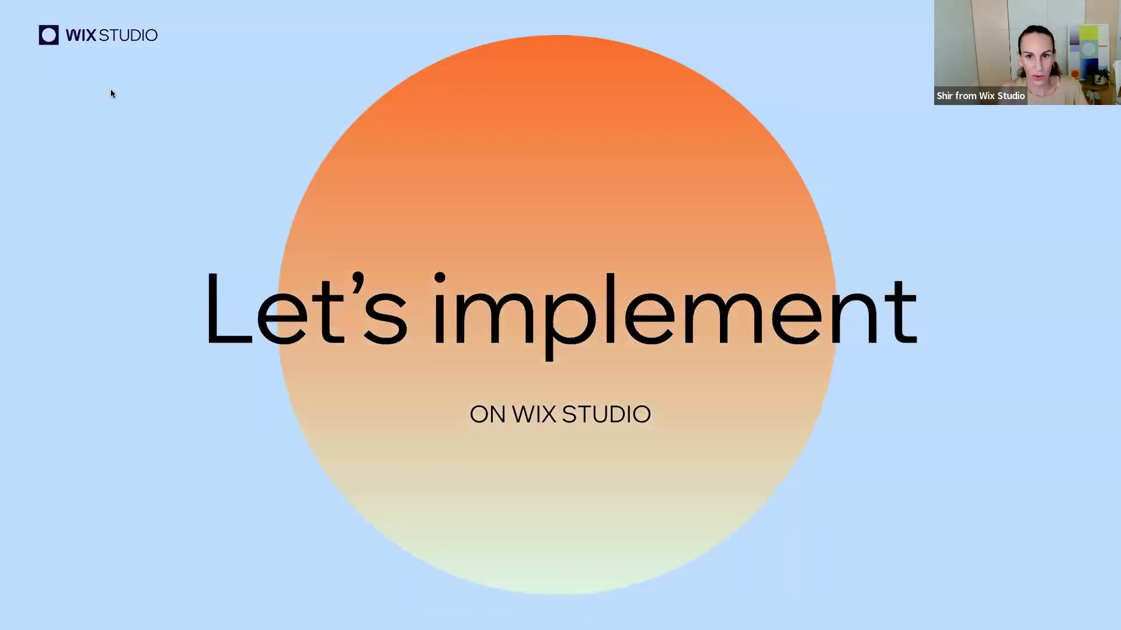
mouse_move(134, 6)
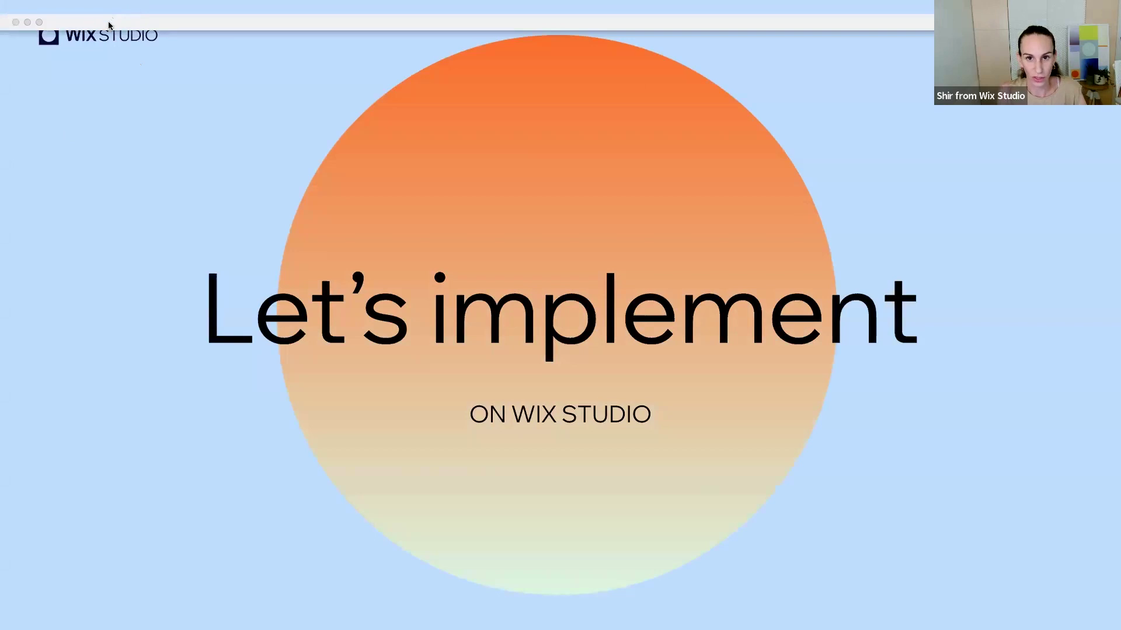
click(39, 22)
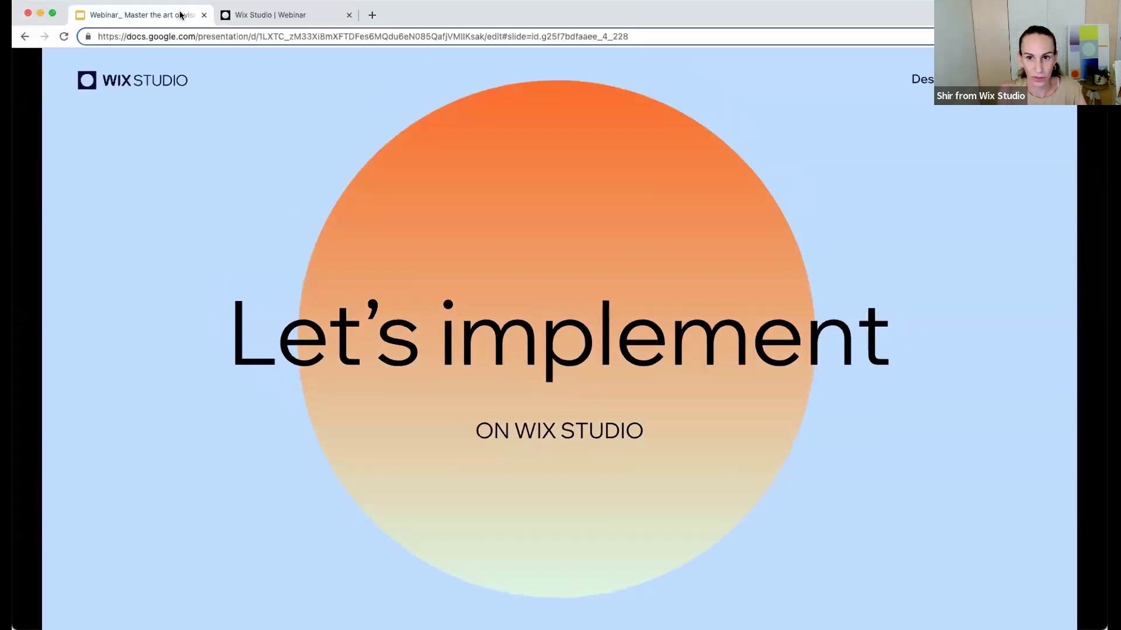
- Switch to the Wix Studio Webinar tab, go full screen, and select the hero section
click(280, 15)
click(51, 13)
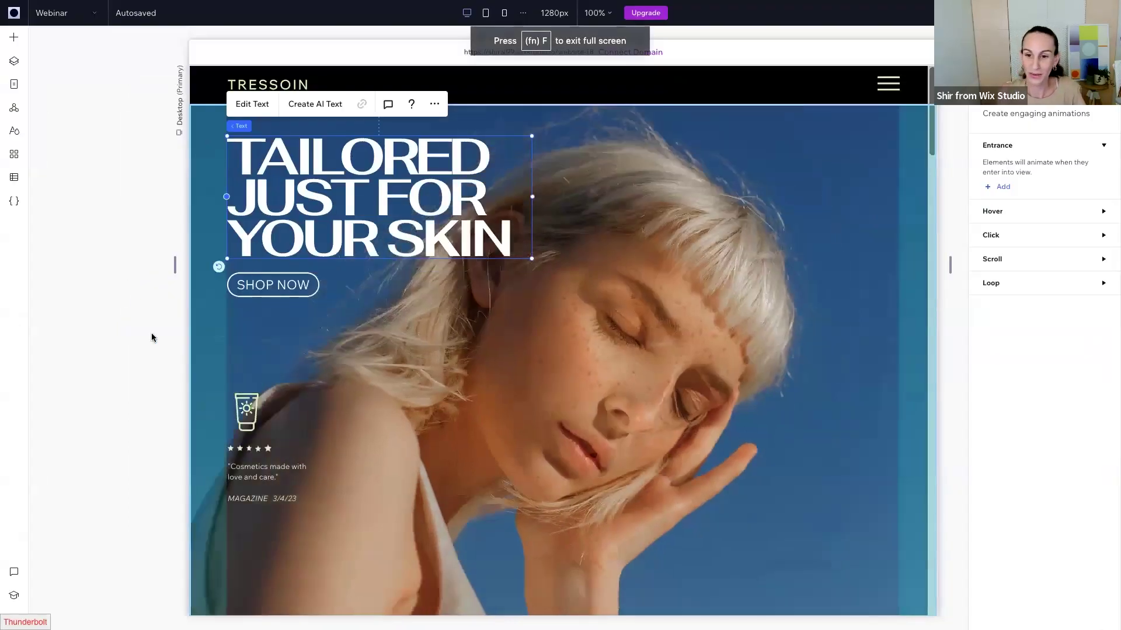
scroll(146, 499, down, 3)
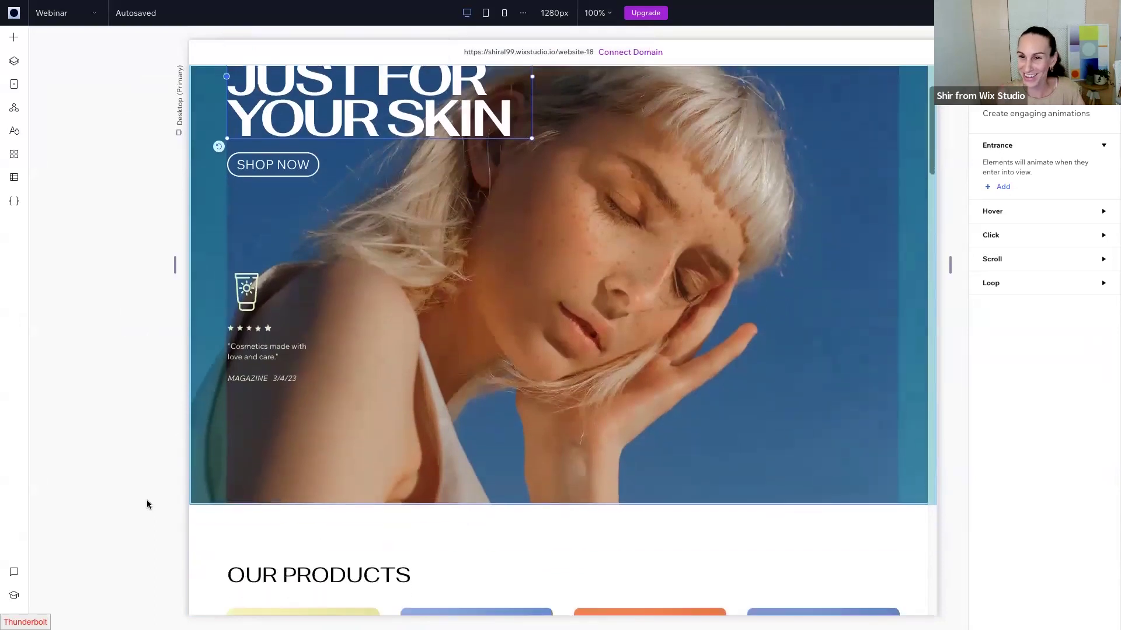
scroll(146, 499, up, 3)
click(373, 461)
- Scroll down through the Tressoin home page and back up toward the top
scroll(373, 462, down, 1)
scroll(372, 461, up, 1)
scroll(373, 461, down, 6)
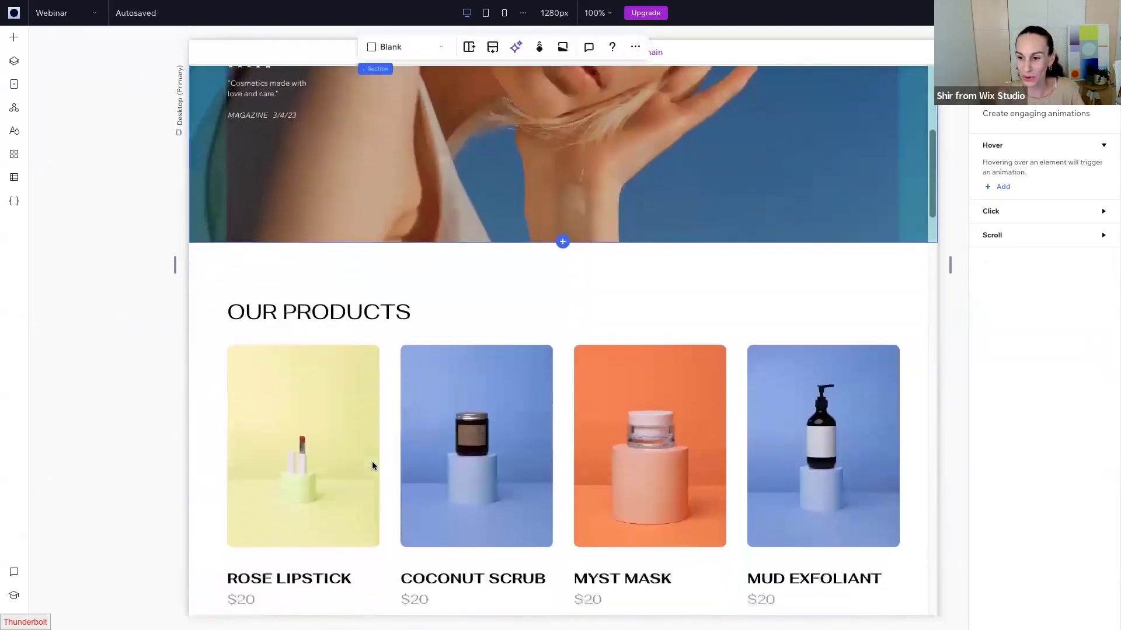
scroll(372, 465, down, 2)
scroll(373, 465, down, 5)
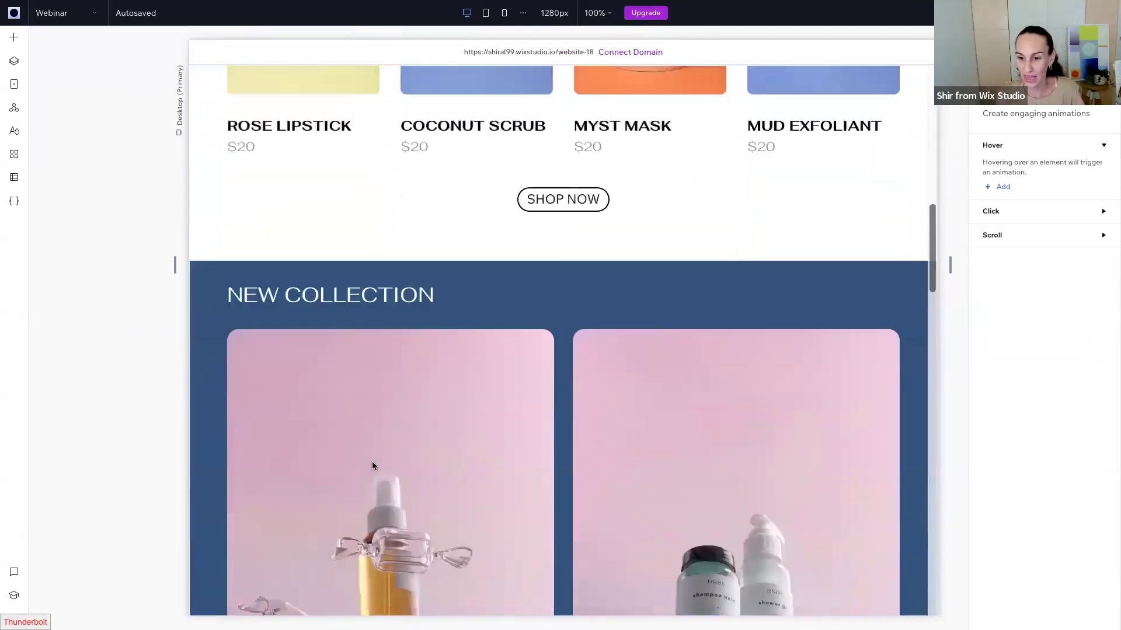
scroll(372, 466, down, 3)
scroll(372, 465, down, 4)
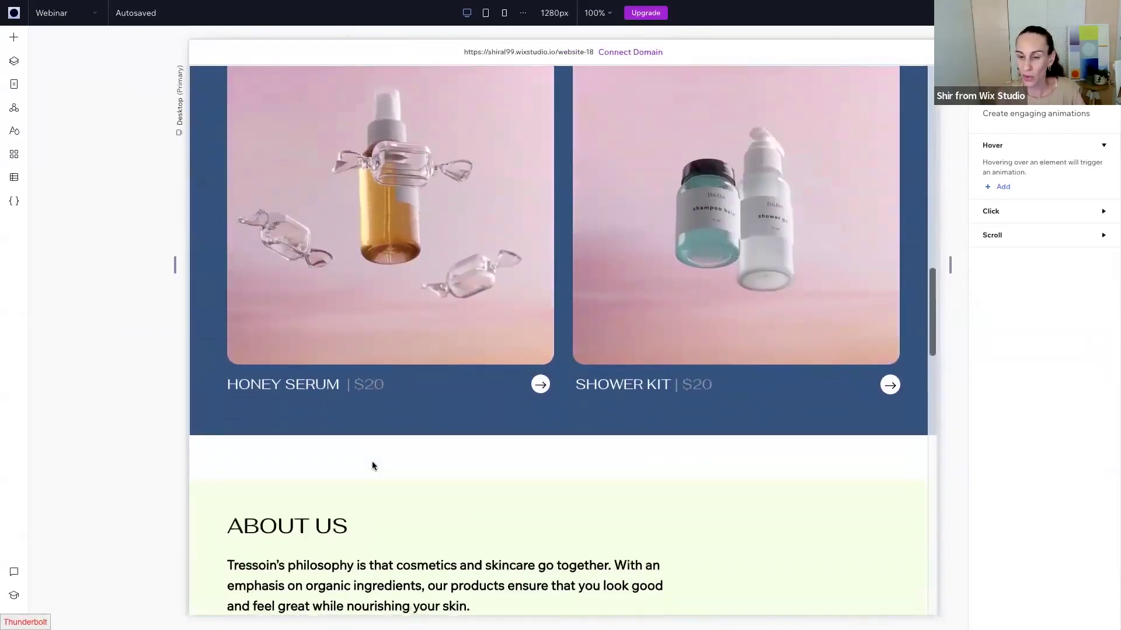
scroll(372, 465, down, 5)
scroll(372, 465, down, 5)
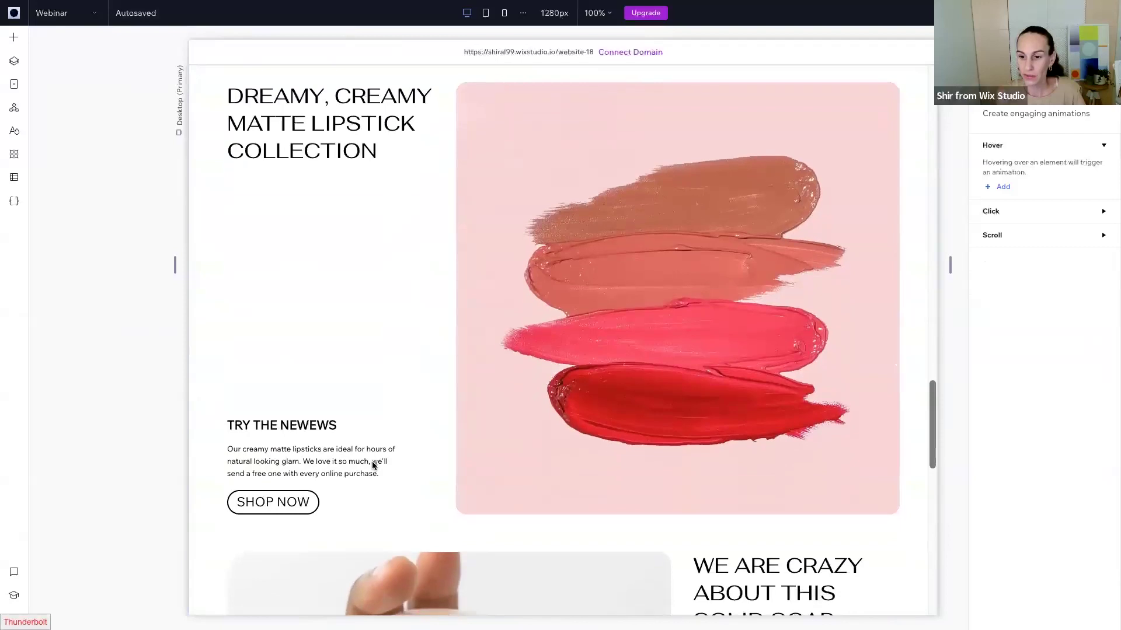
scroll(373, 465, down, 5)
scroll(373, 465, down, 5)
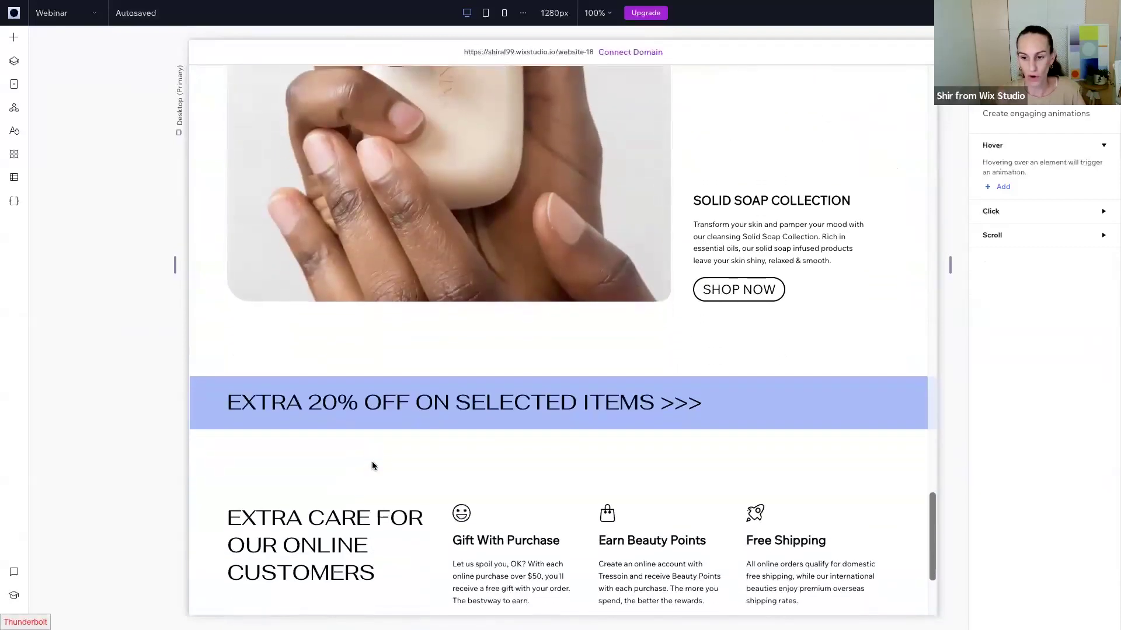
scroll(373, 465, down, 3)
scroll(373, 465, up, 5)
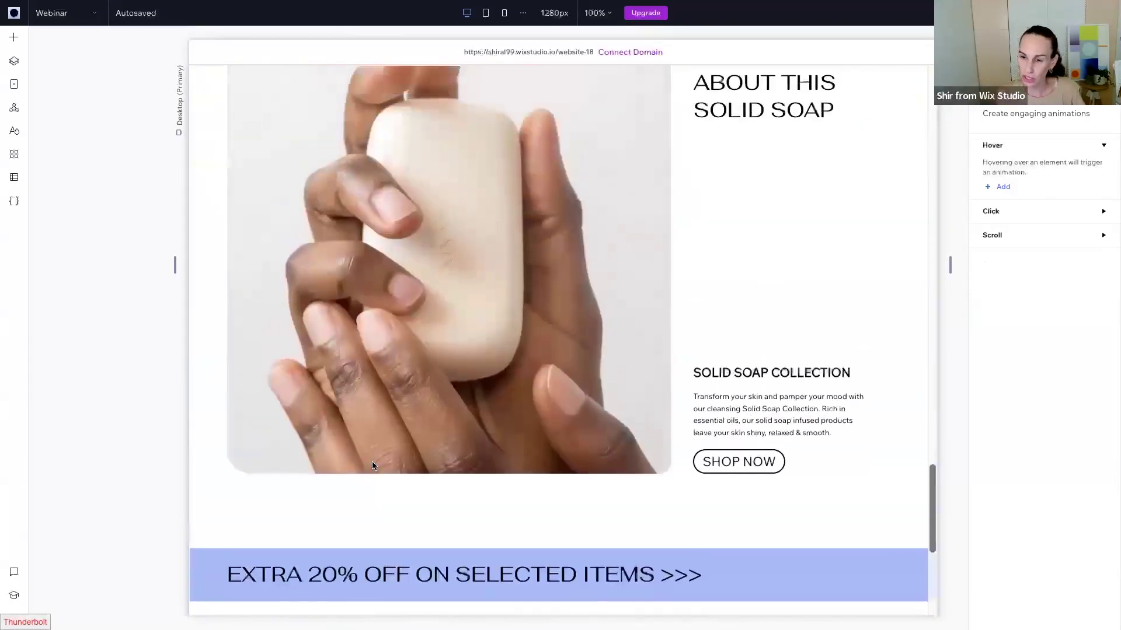
scroll(372, 465, up, 10)
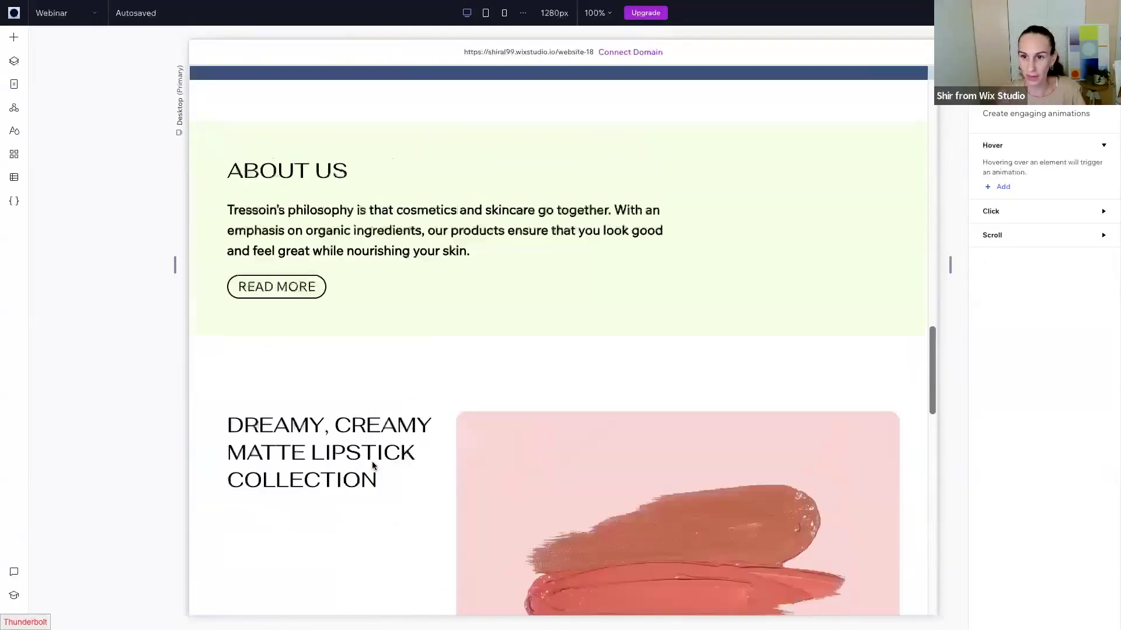
scroll(372, 462, up, 12)
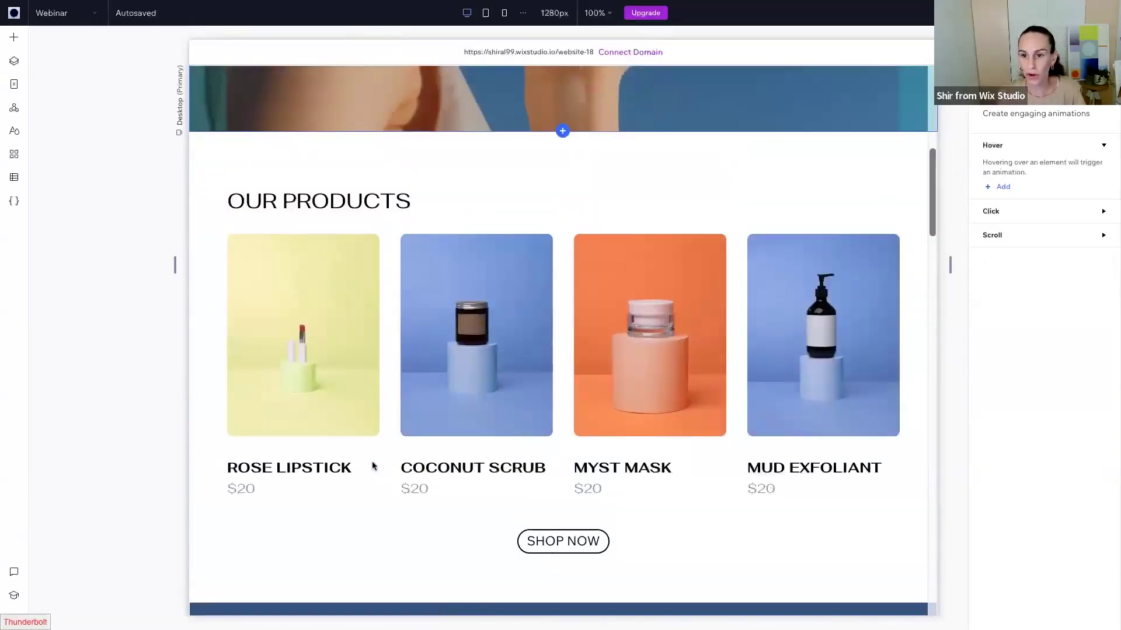
scroll(372, 465, up, 8)
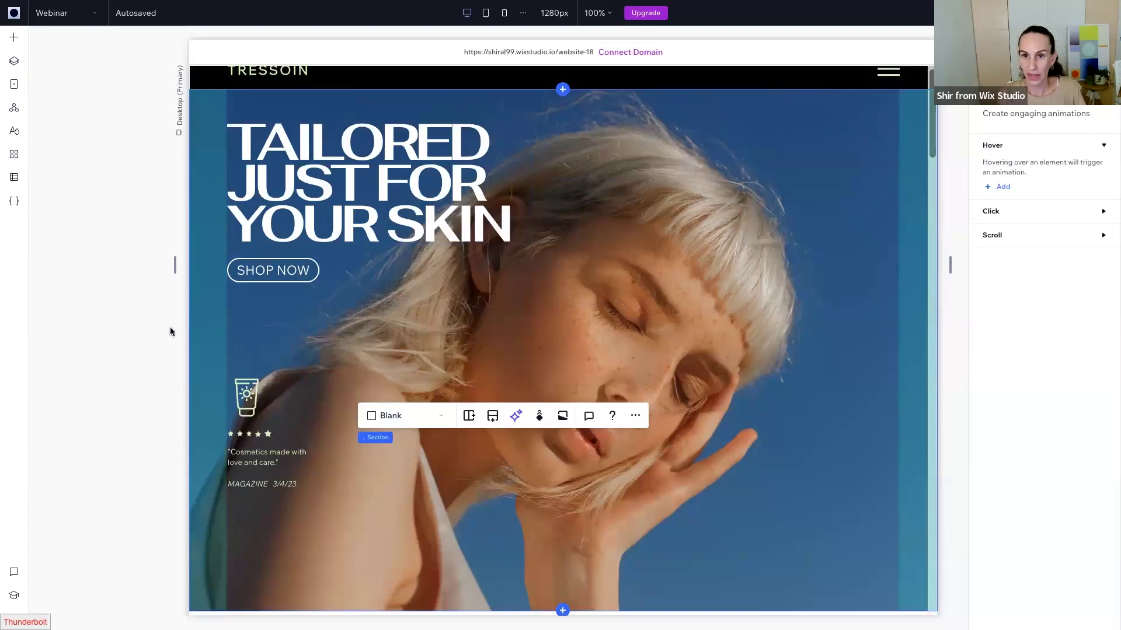
- Drag the sunscreen icon, stars and quote stack about 117 px lower, then select the headline
scroll(708, 372, up, 1)
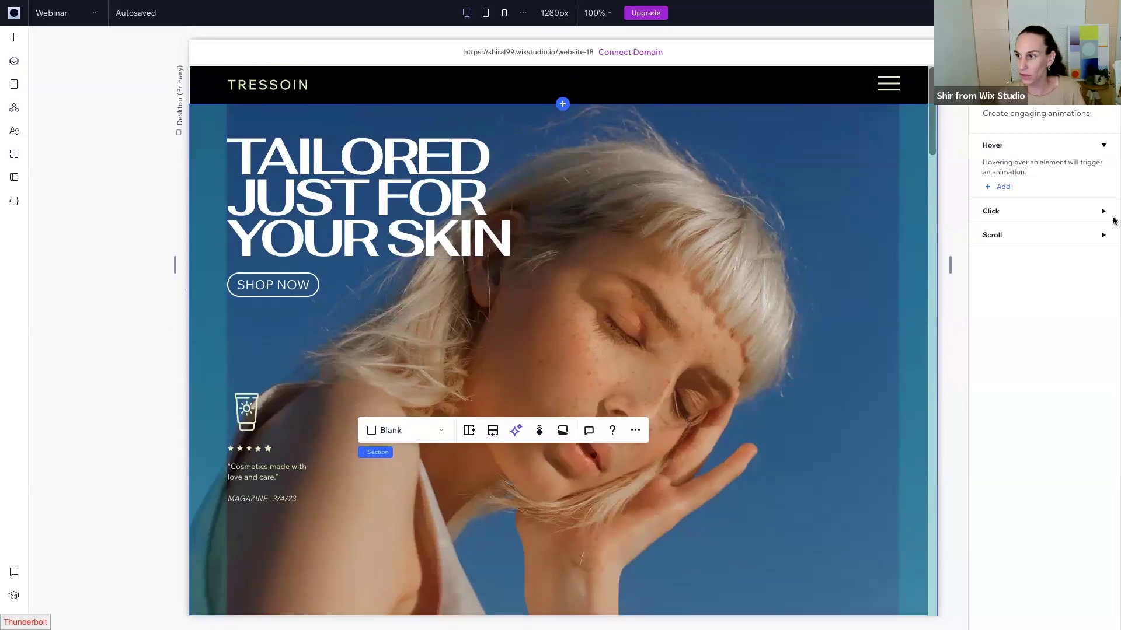
click(950, 200)
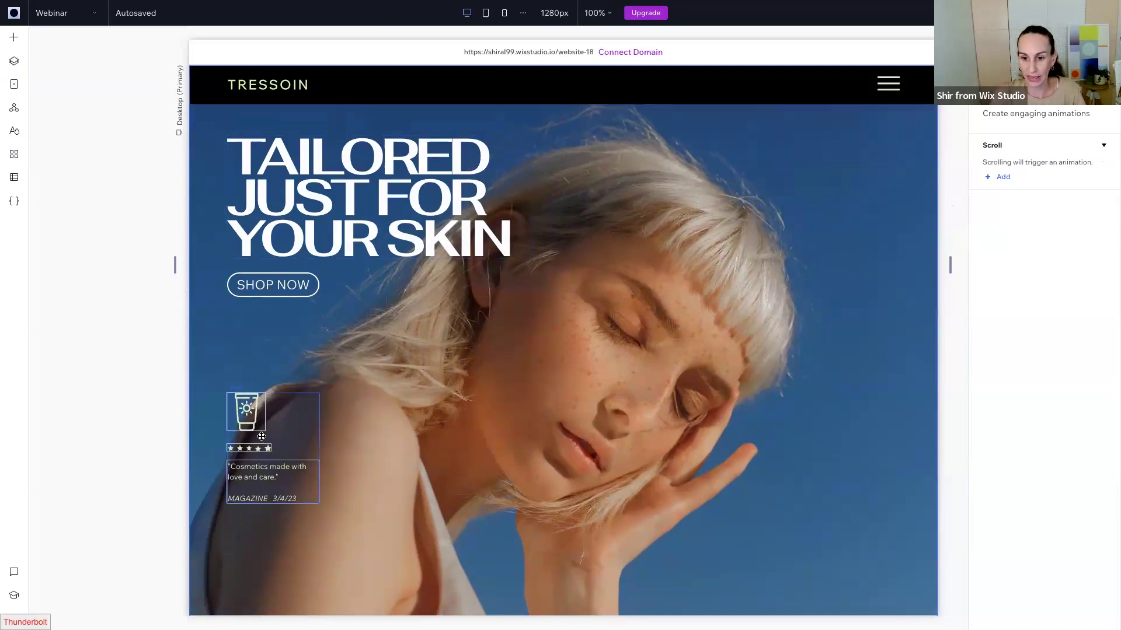
drag(261, 437, 262, 505)
click(304, 213)
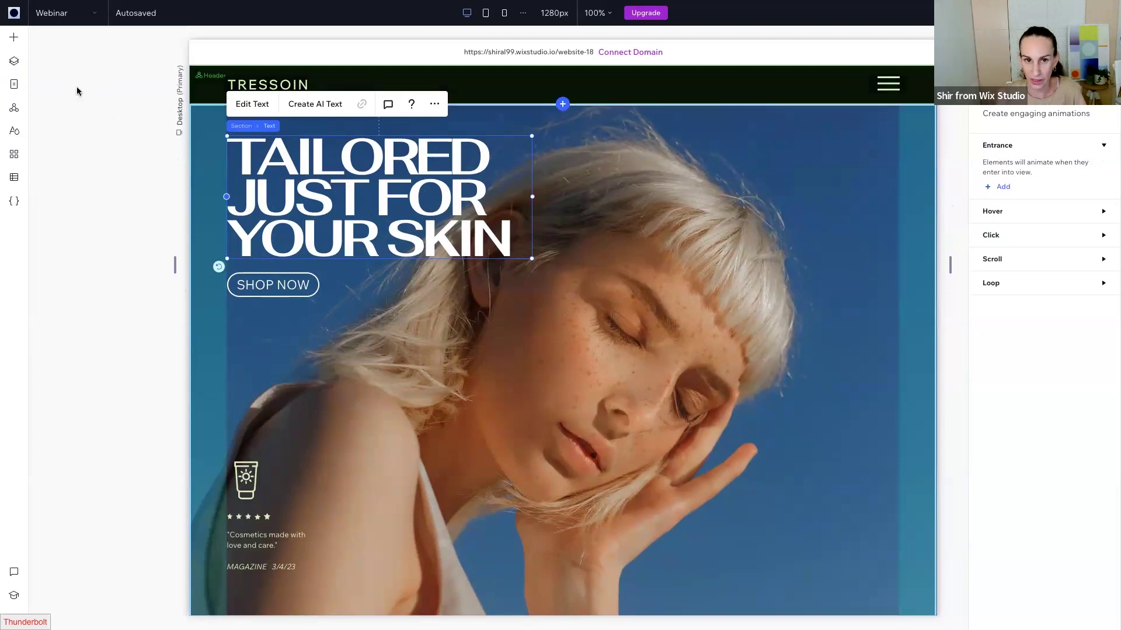
- Drag the 03 'The worst days make the best stories' Decorative text mask onto the hero
click(12, 40)
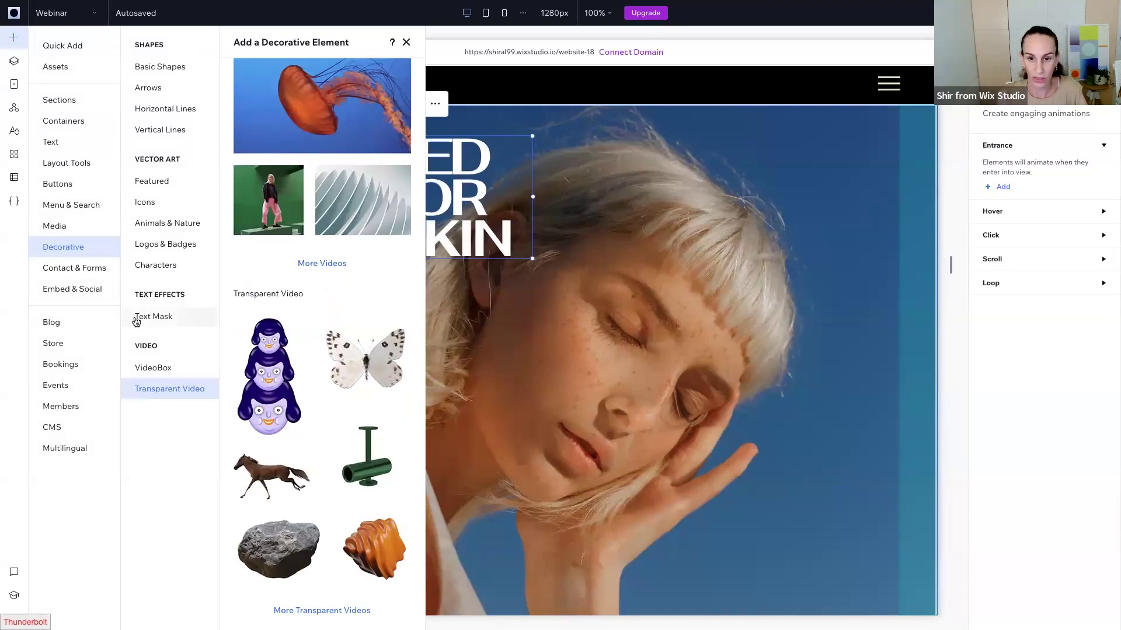
click(159, 319)
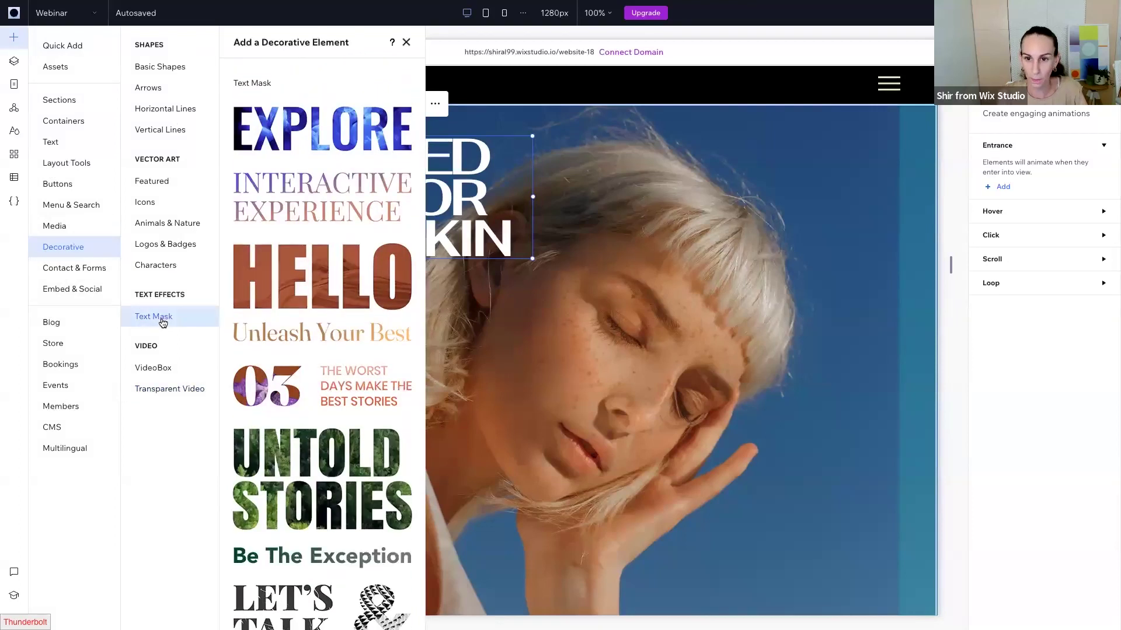
scroll(251, 184, up, 1)
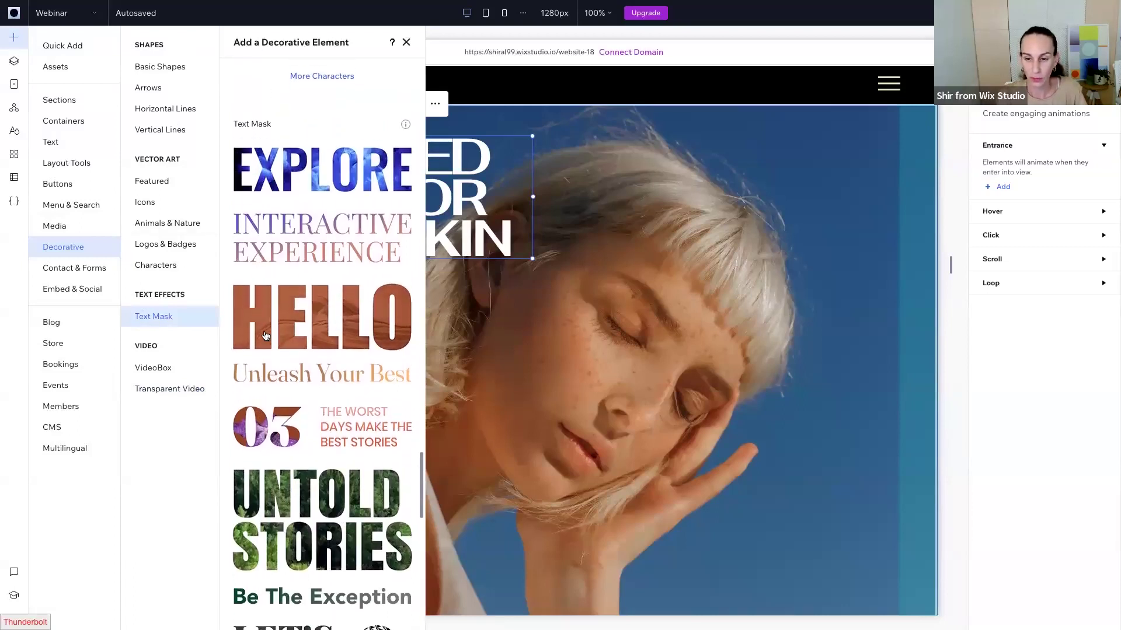
scroll(266, 337, down, 1)
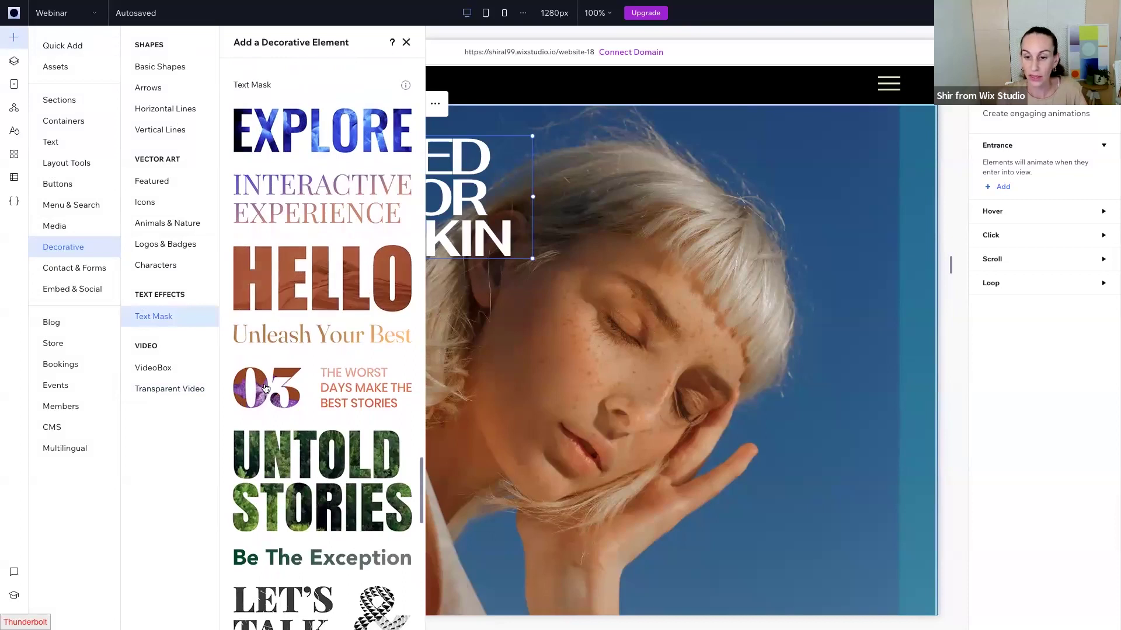
drag(341, 388, 493, 403)
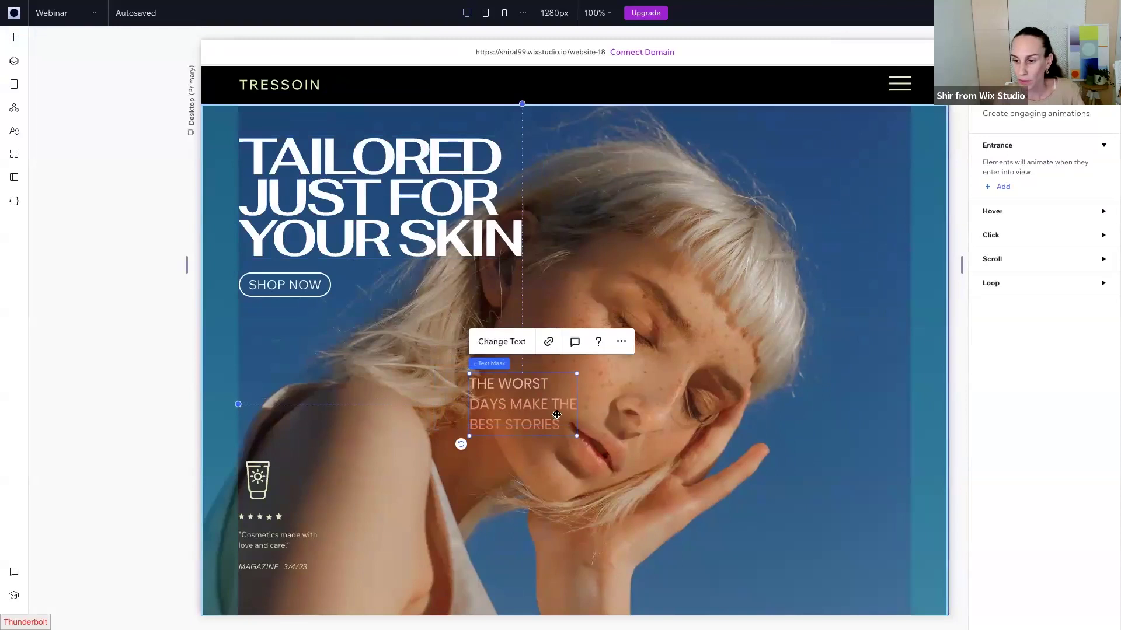
- Enlarge the text mask to about 460 by 265 over the face and highlight the headline text
drag(577, 435, 737, 528)
drag(542, 445, 524, 414)
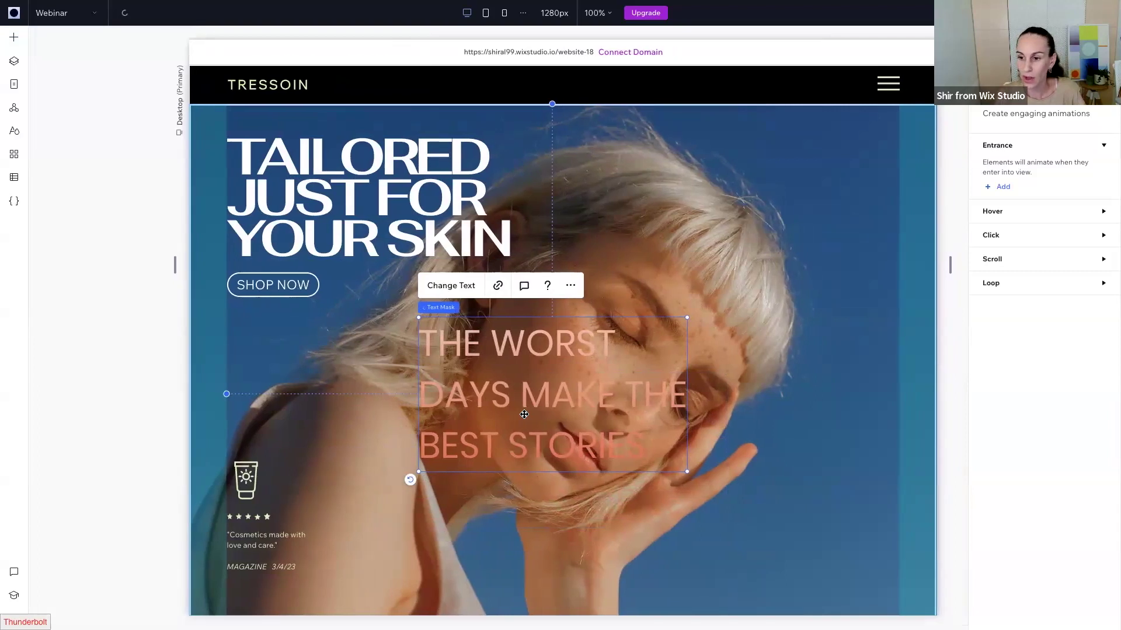
double_click(312, 200)
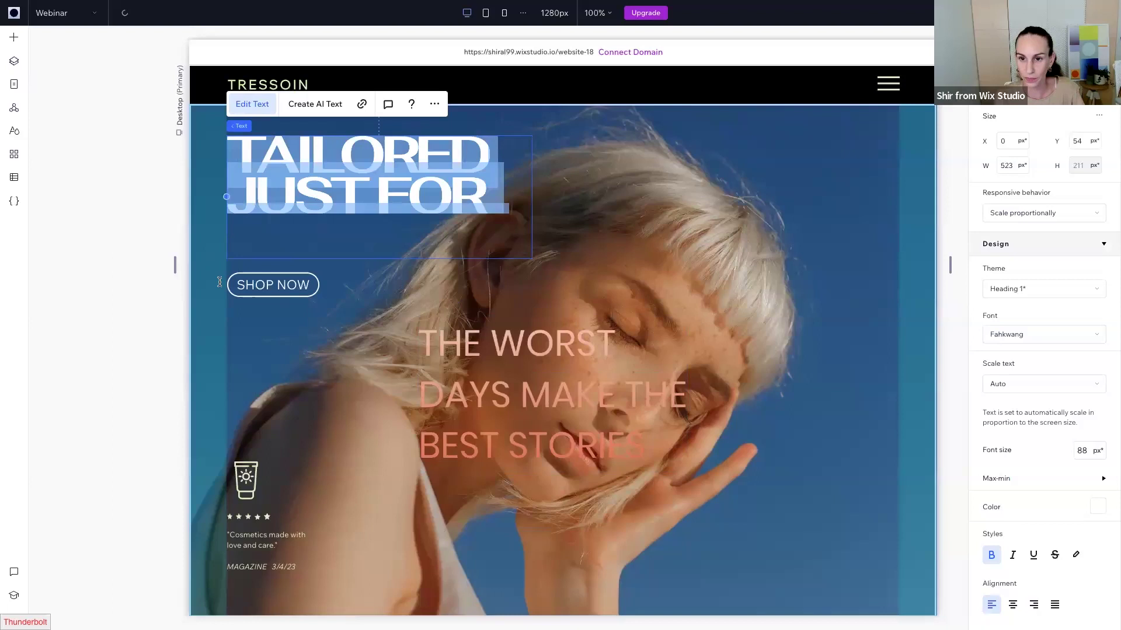
click(232, 269)
double_click(364, 195)
key(ctrl+c)
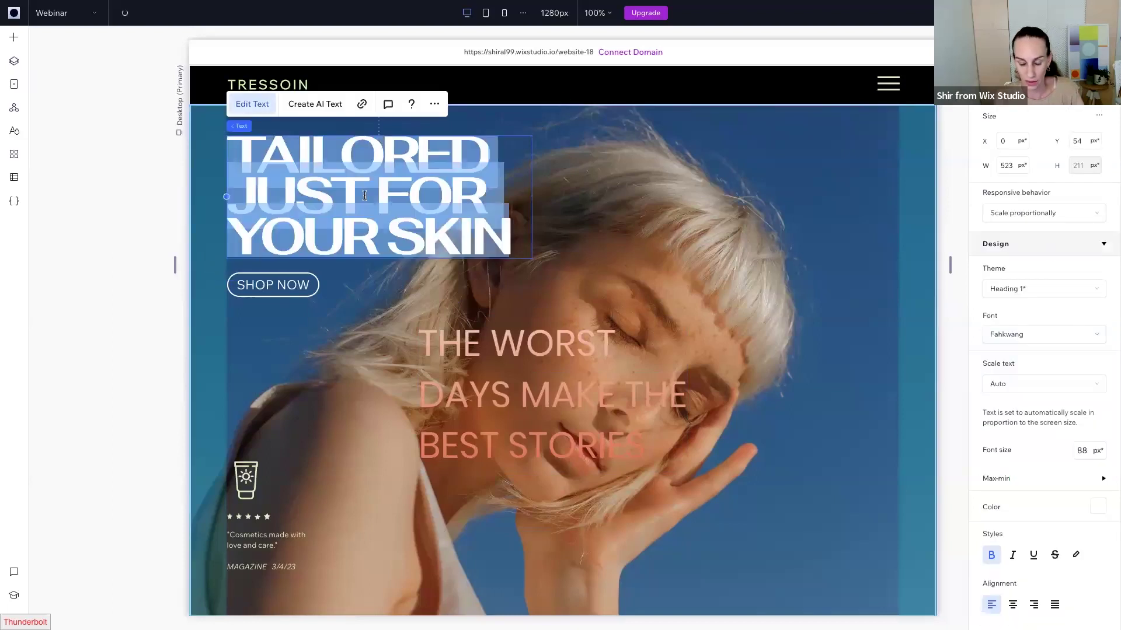
click(505, 441)
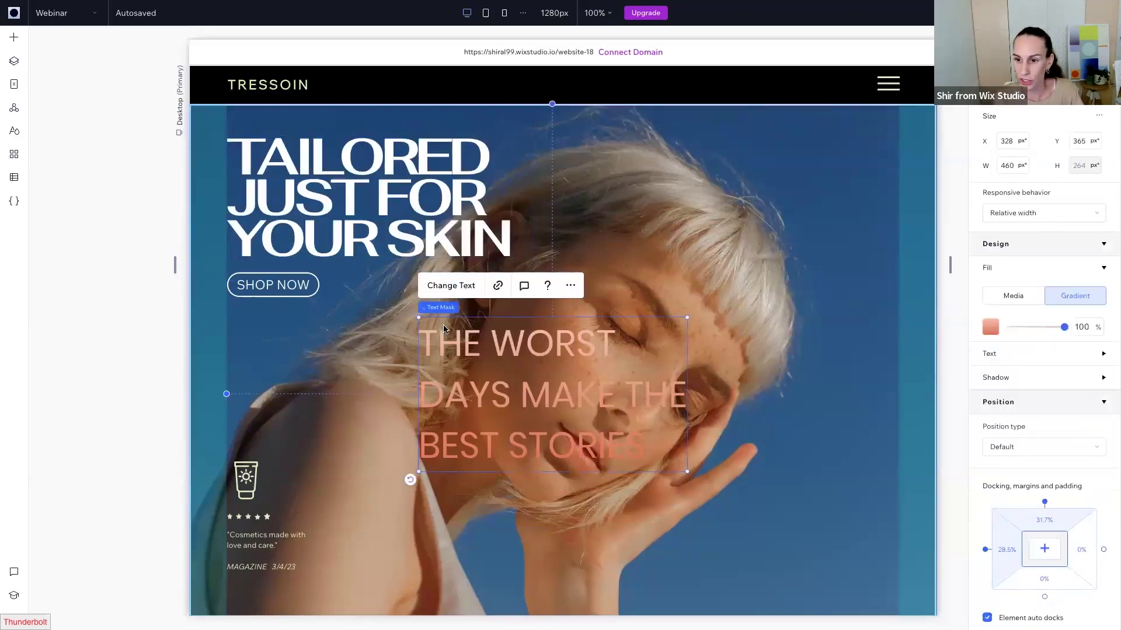
- Paste 'TAILORED JUST FOR YOUR SKIN' as the mask's wording and centre it over the photo
click(449, 288)
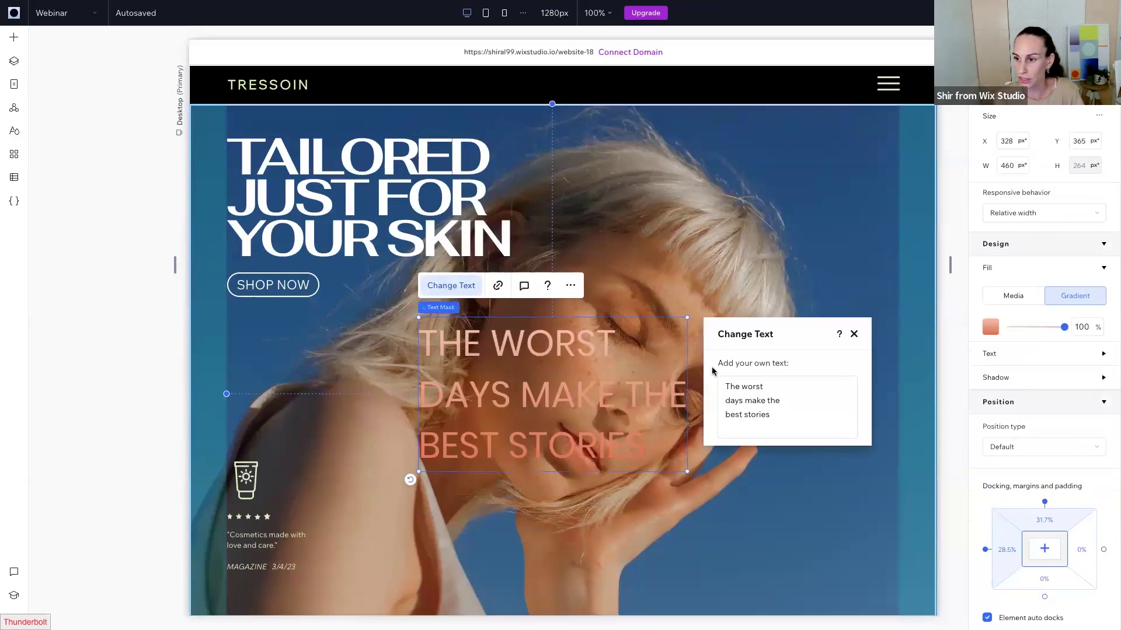
click(745, 401)
key(ctrl+a)
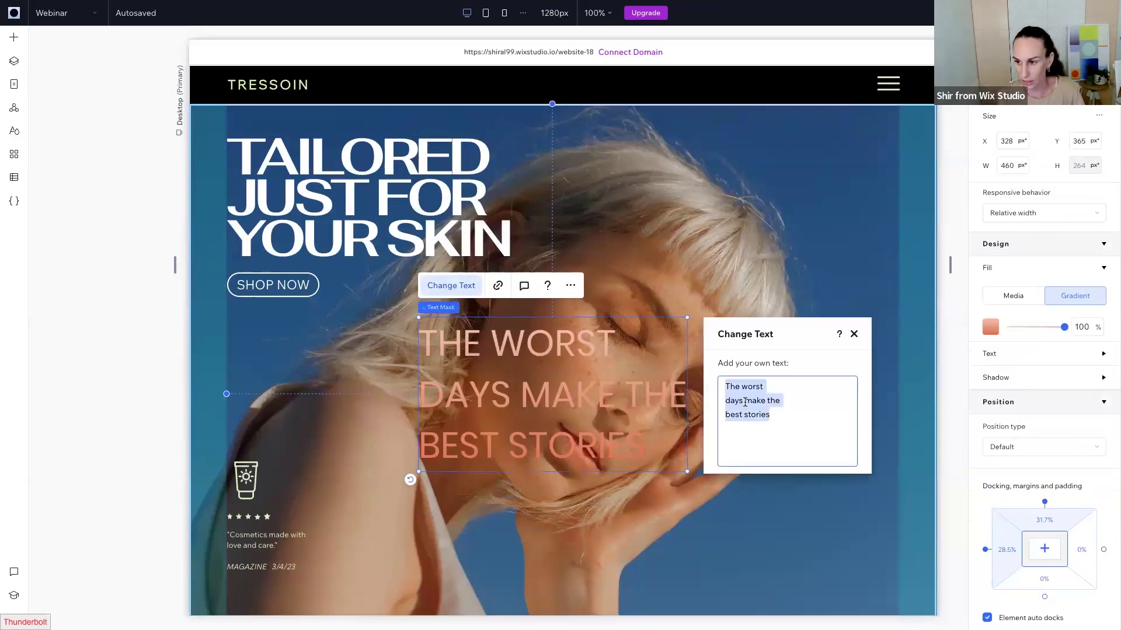
key(ctrl+v)
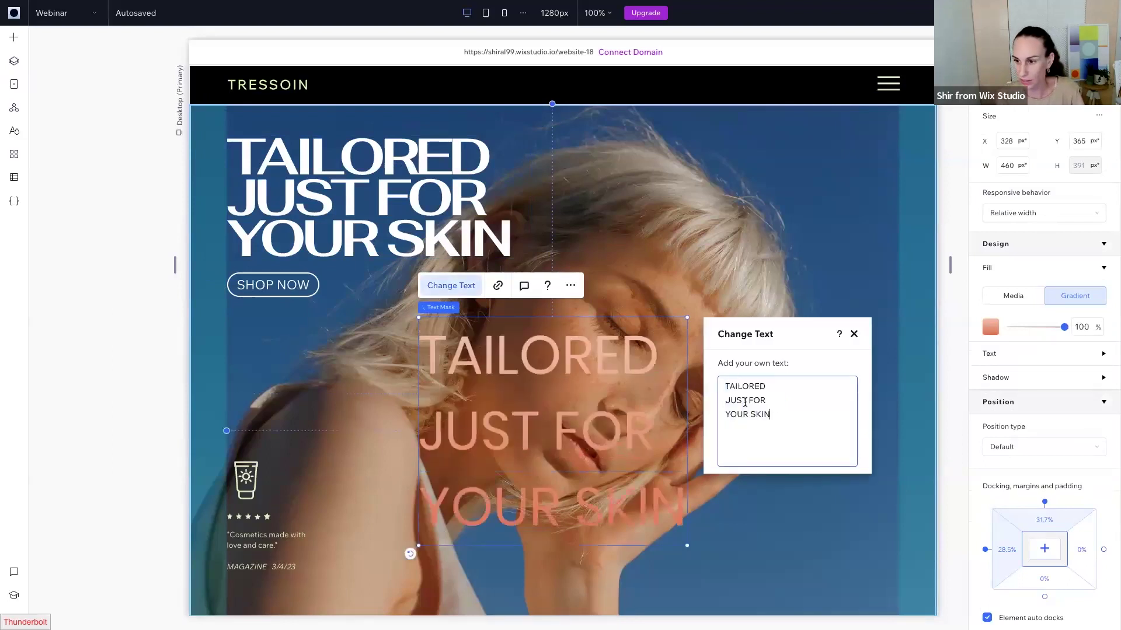
click(333, 491)
drag(562, 394, 572, 353)
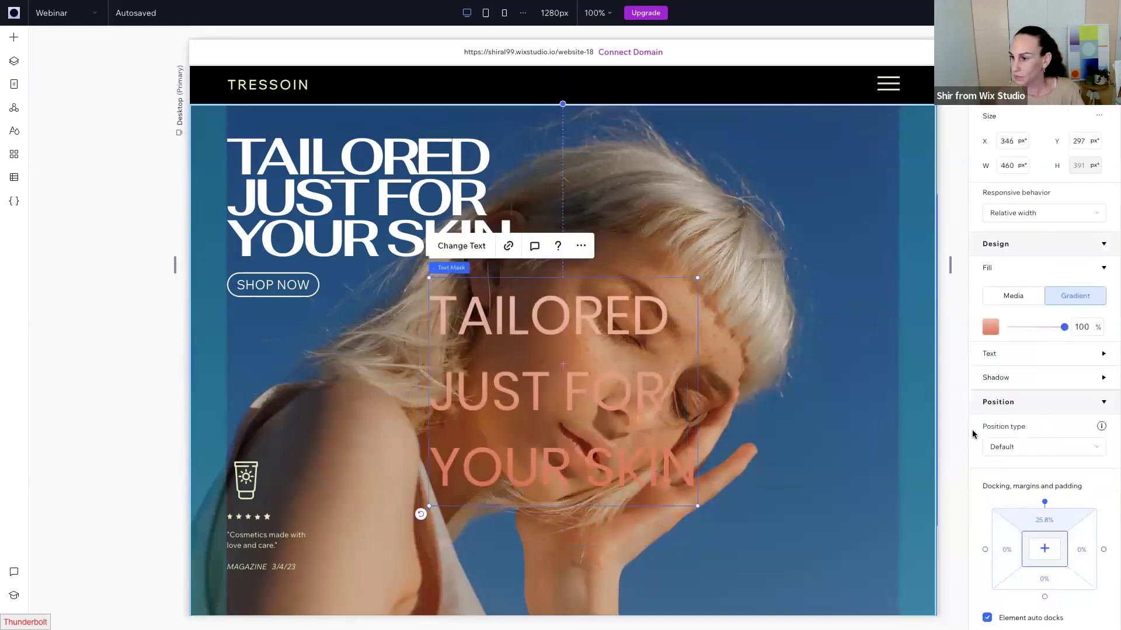
scroll(973, 433, down, 1)
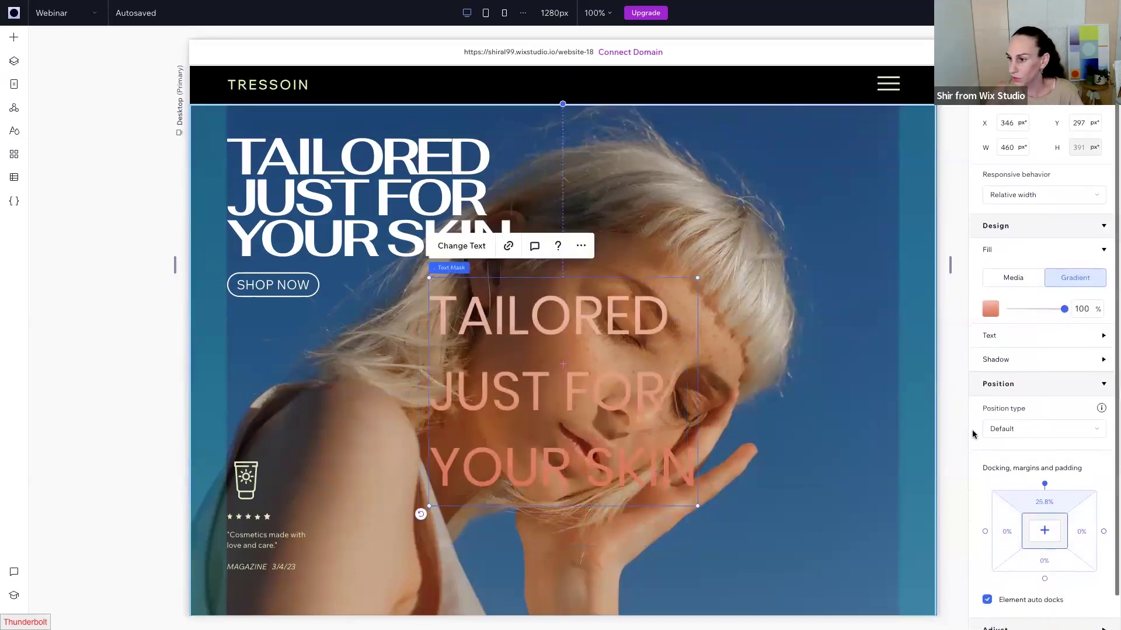
- Set the text mask to Fahkwang with 0.8 line spacing and -0.0 letter spacing
click(995, 336)
click(995, 378)
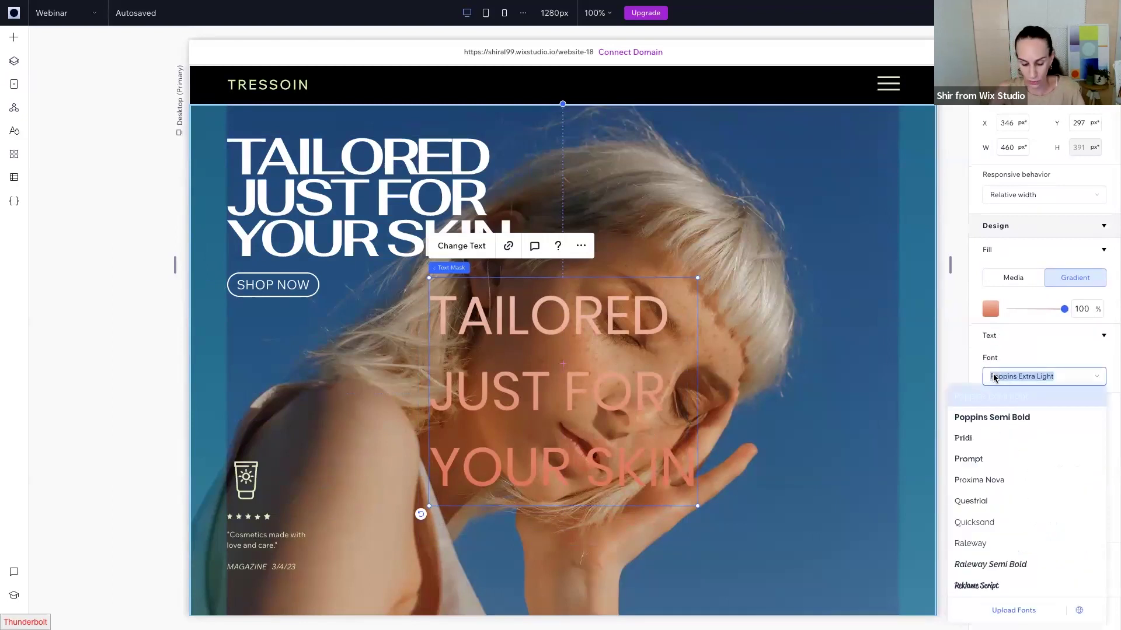
key(Home)
text(Fa)
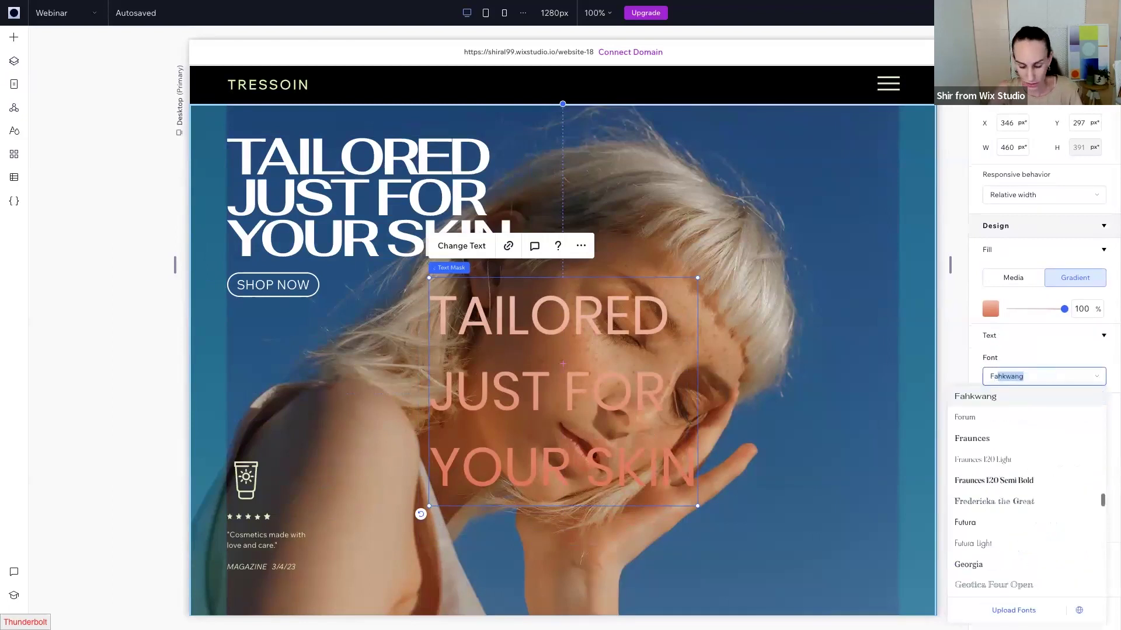
click(974, 400)
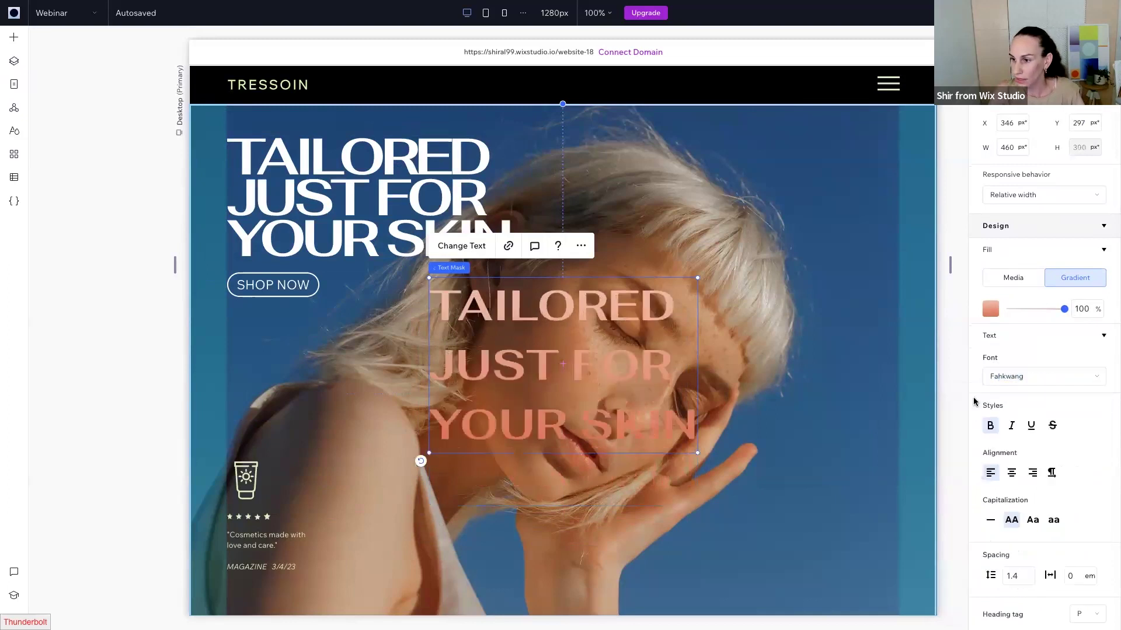
scroll(986, 502, down, 3)
click(1021, 489)
text(0)
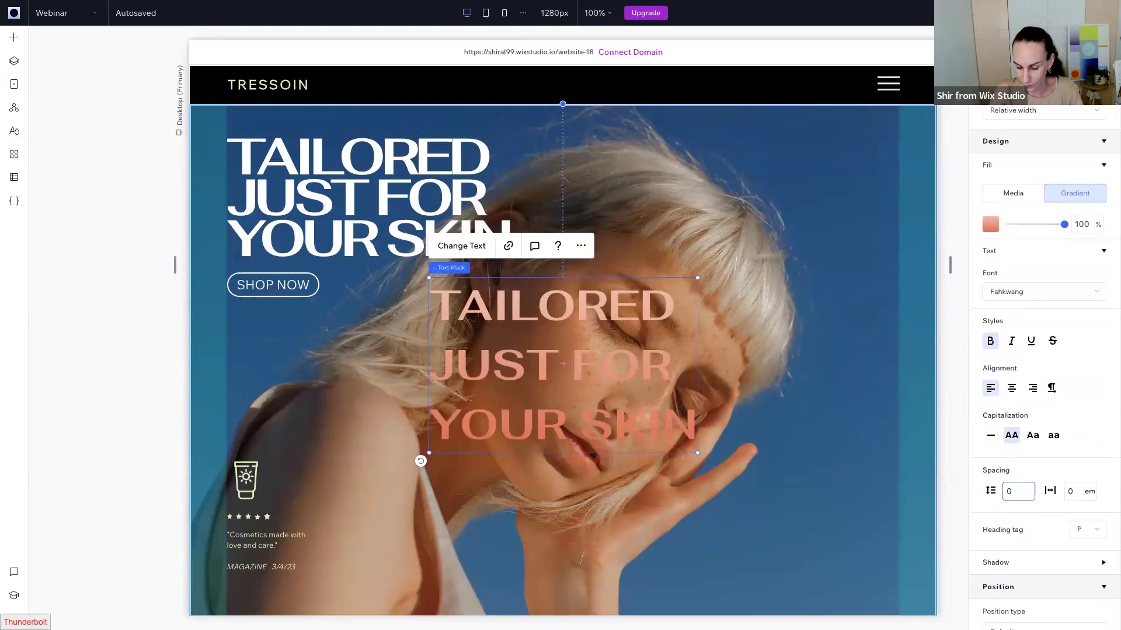
text(.8)
click(1084, 495)
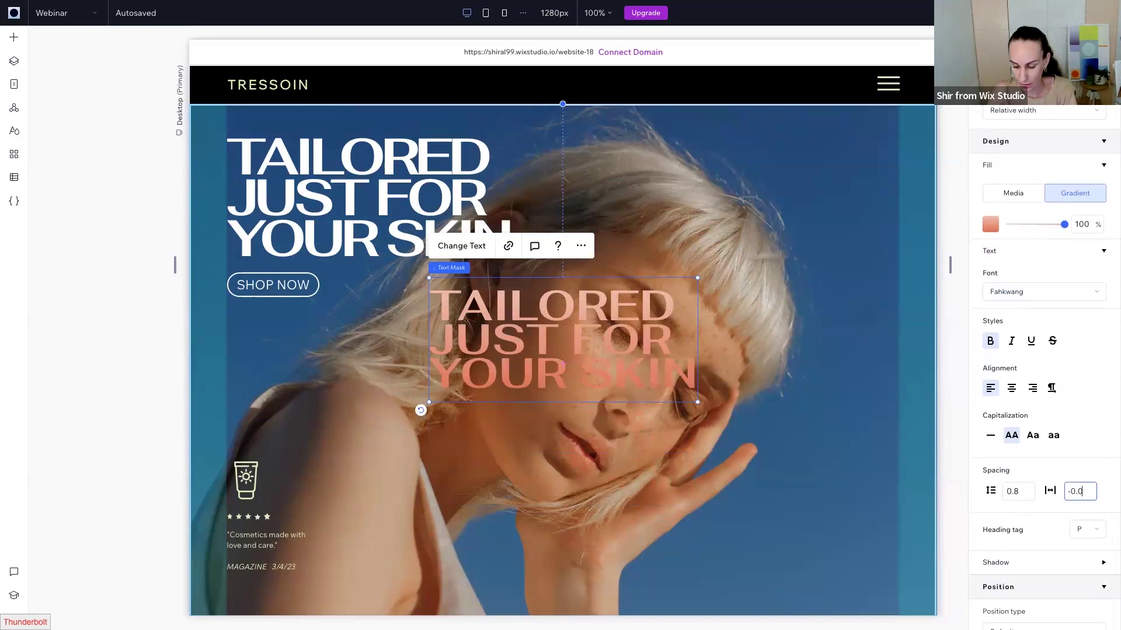
key(Return)
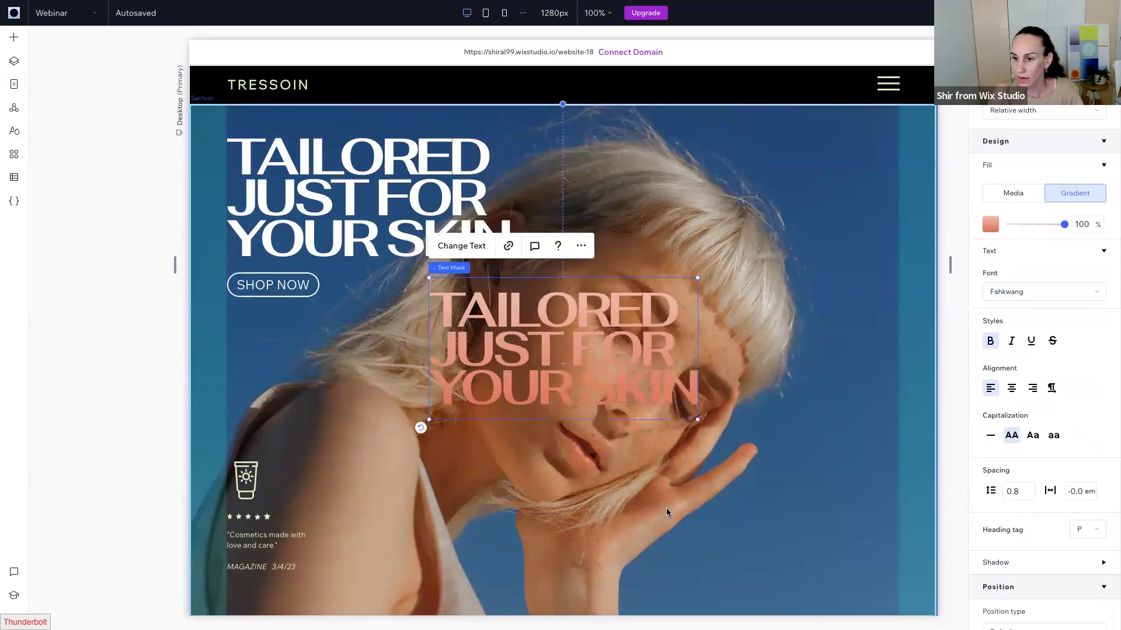
- Widen the text mask box to 489 px and give it an H1 heading tag
drag(696, 420, 715, 429)
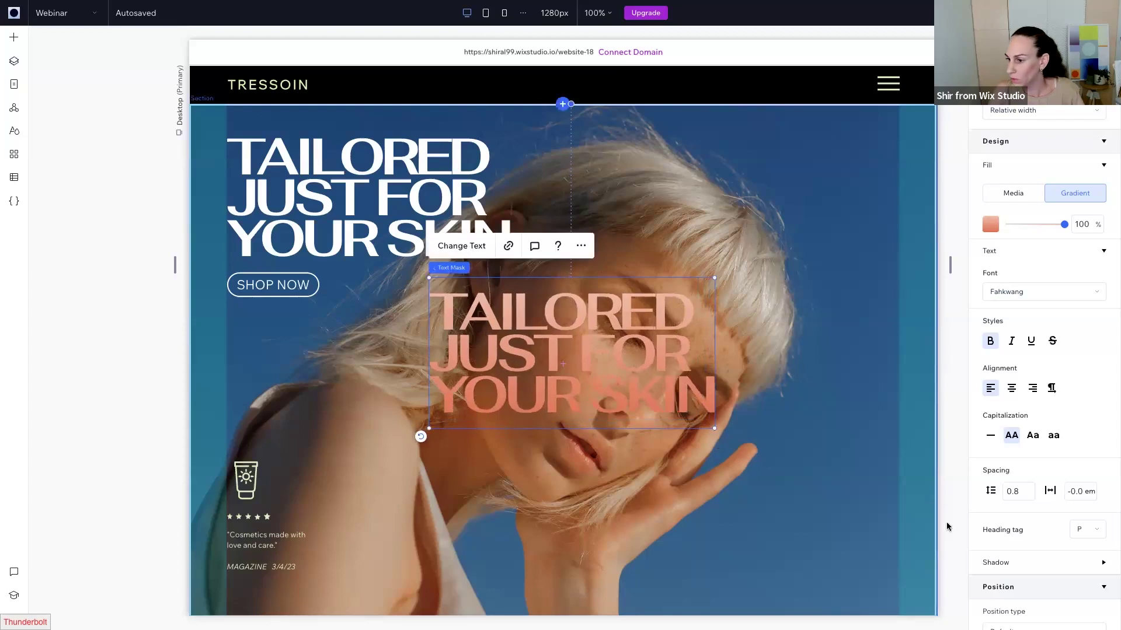
click(1078, 531)
click(1080, 420)
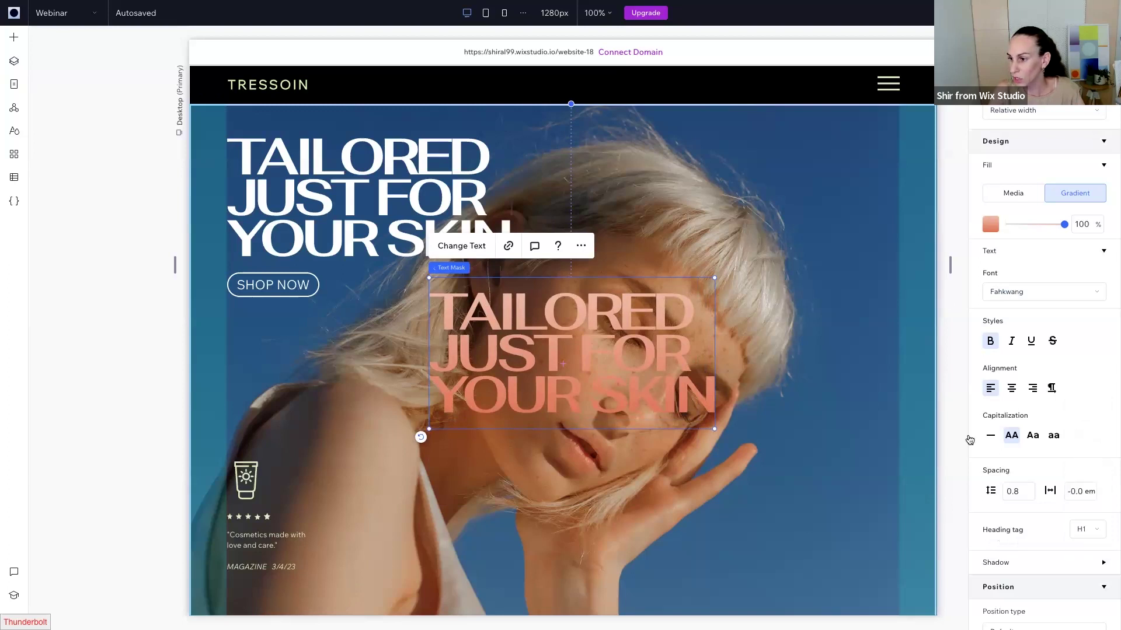
click(612, 526)
click(495, 367)
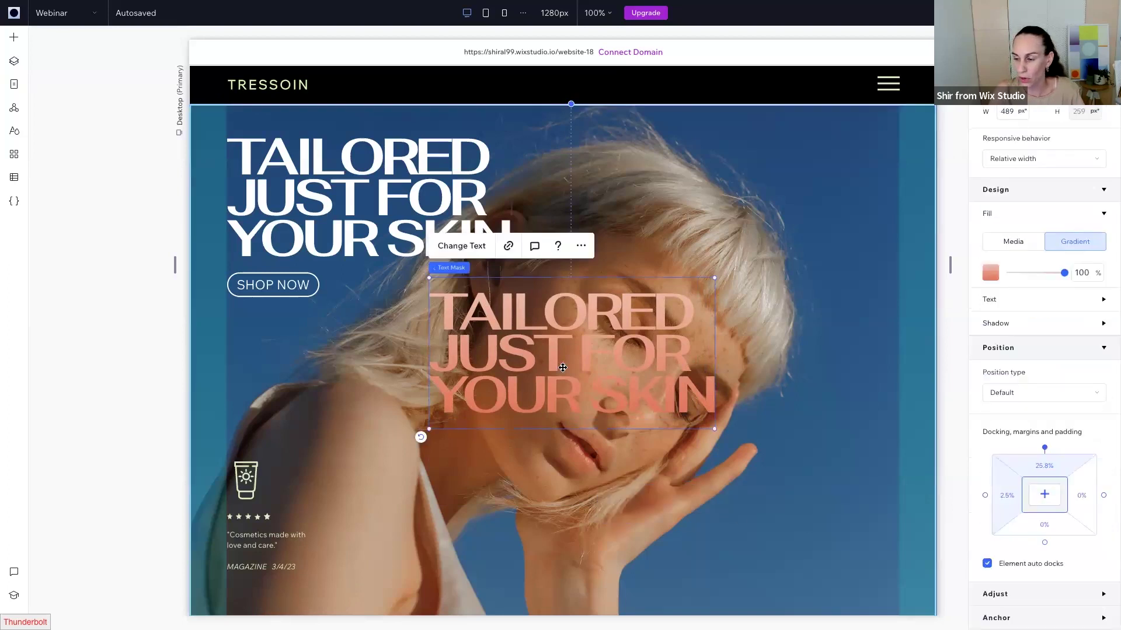
- Delete the white hero heading and place the text mask at the section's top-left (X 0, Y 29)
drag(495, 366, 371, 230)
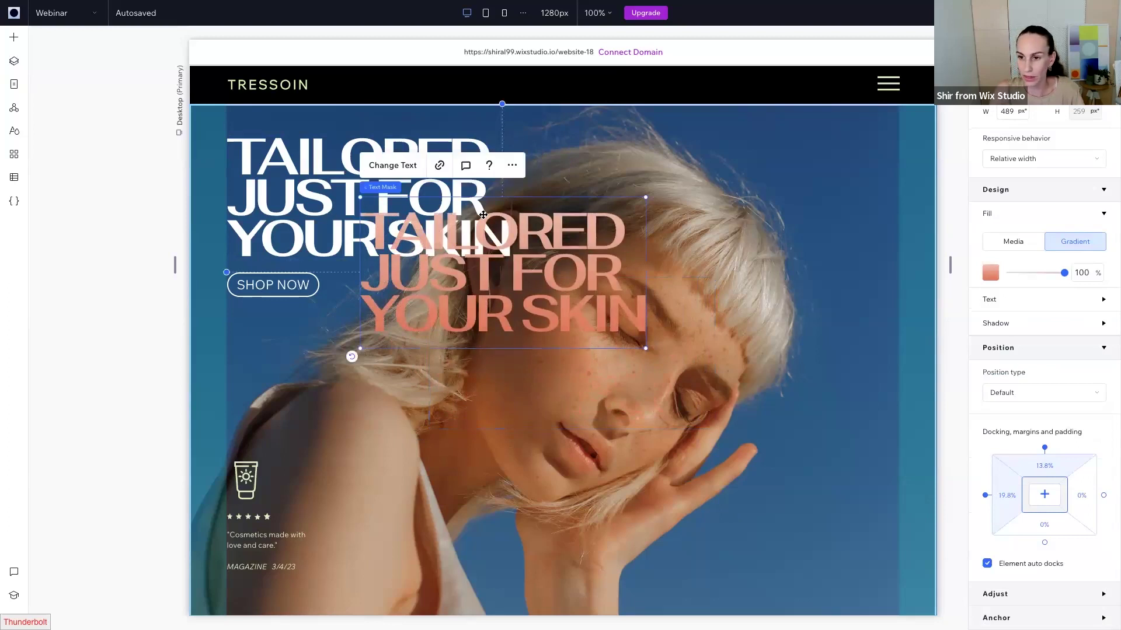
click(307, 228)
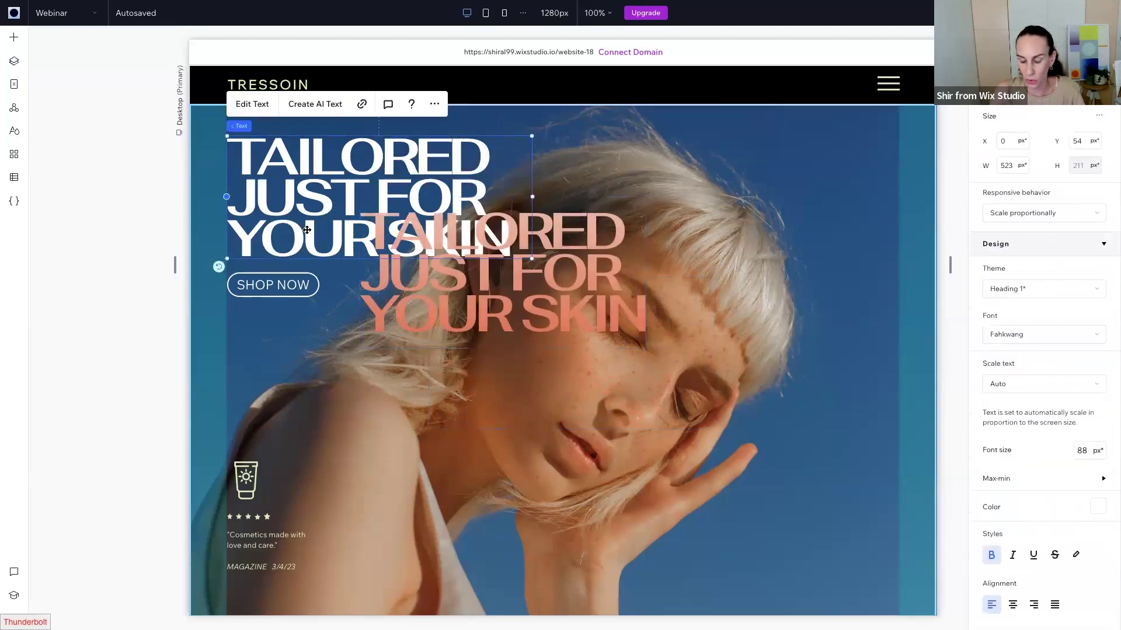
key(Delete)
drag(441, 311, 308, 234)
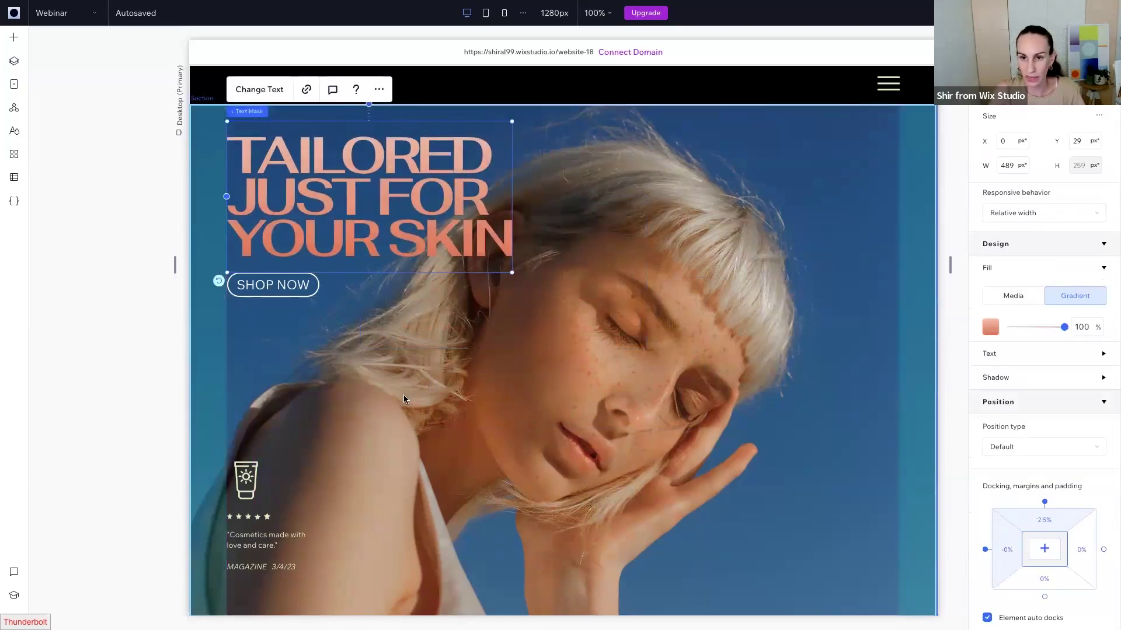
mouse_move(253, 115)
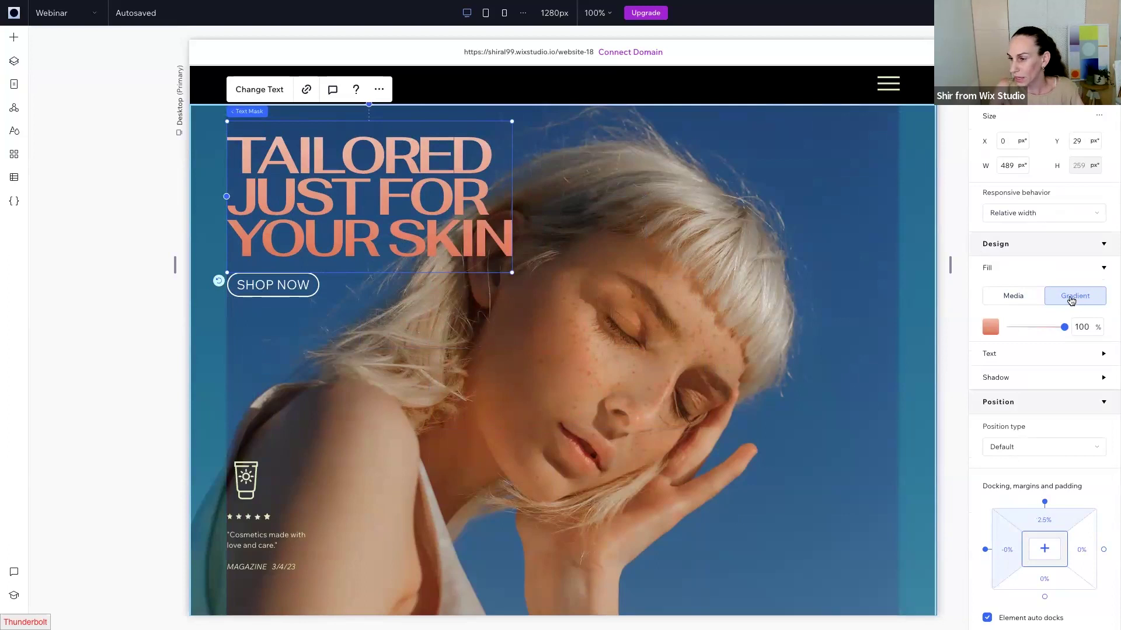
click(1009, 300)
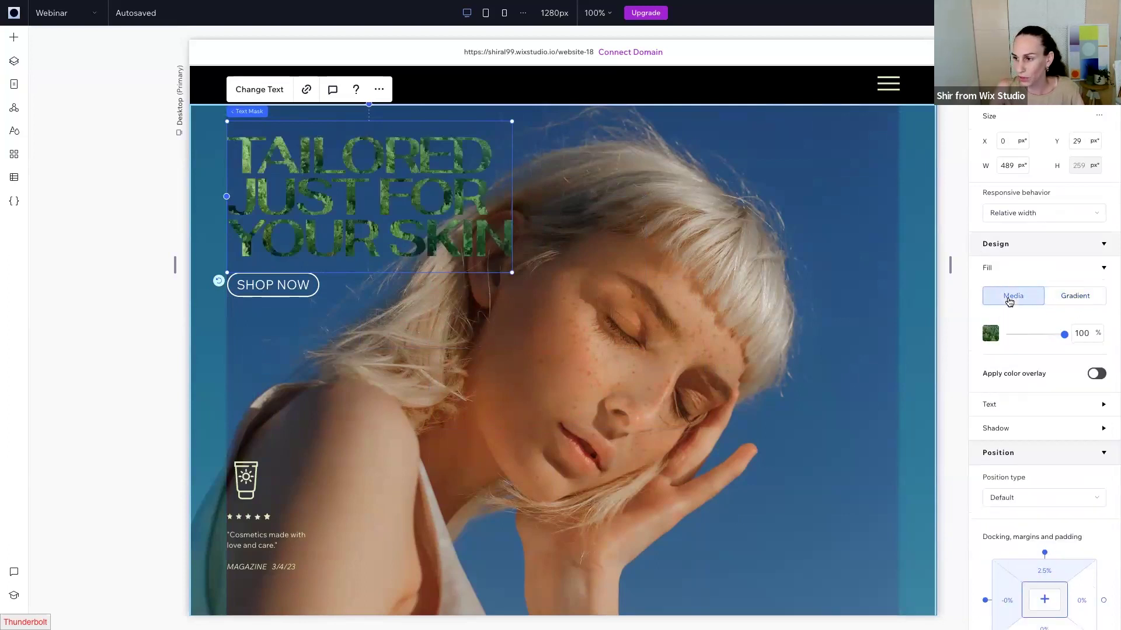
- Fill the text mask lettering with the Shiny Water video and check it in Preview
click(990, 334)
double_click(504, 392)
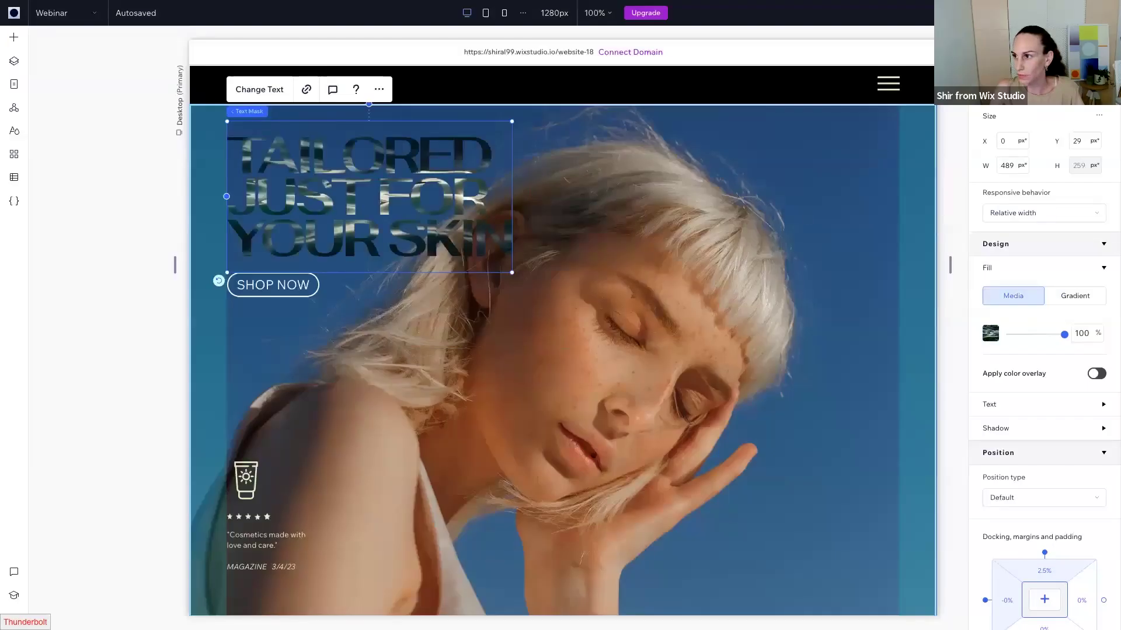
key(ctrl+p)
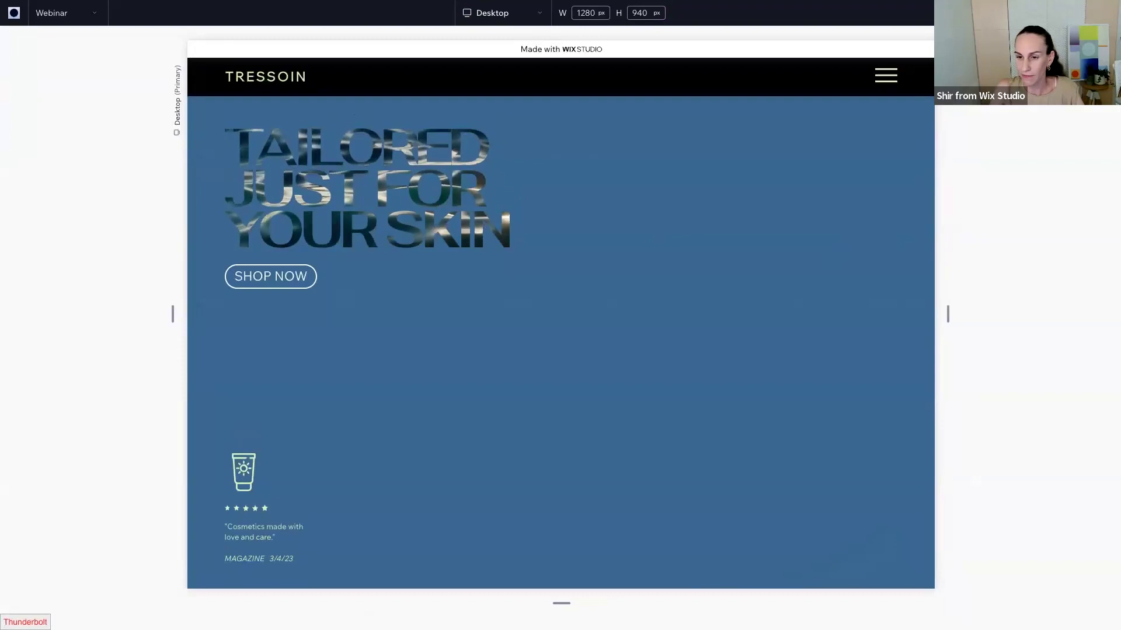
key(ctrl+p)
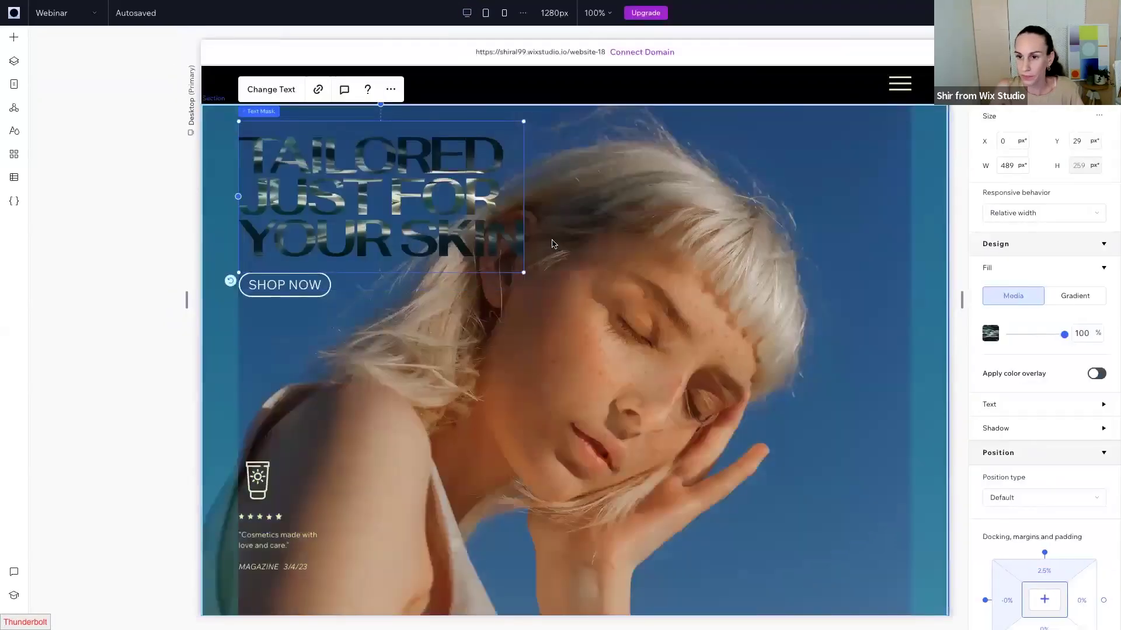
- Switch the headline fill back to a gradient with pale green and pale pink stops, direction flipped
click(1078, 297)
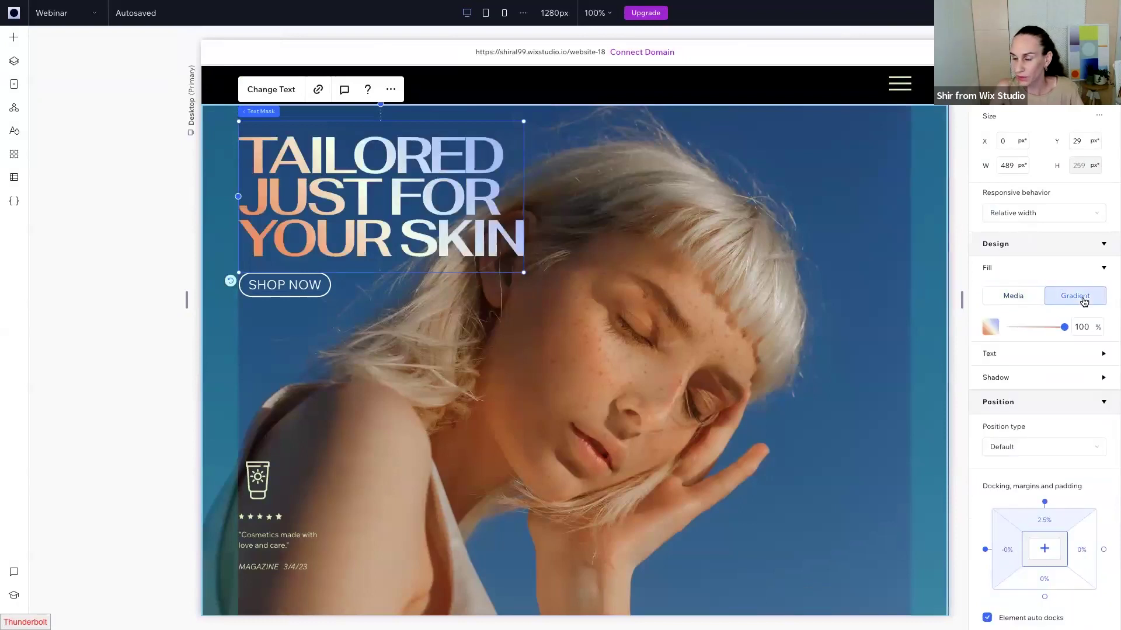
click(990, 328)
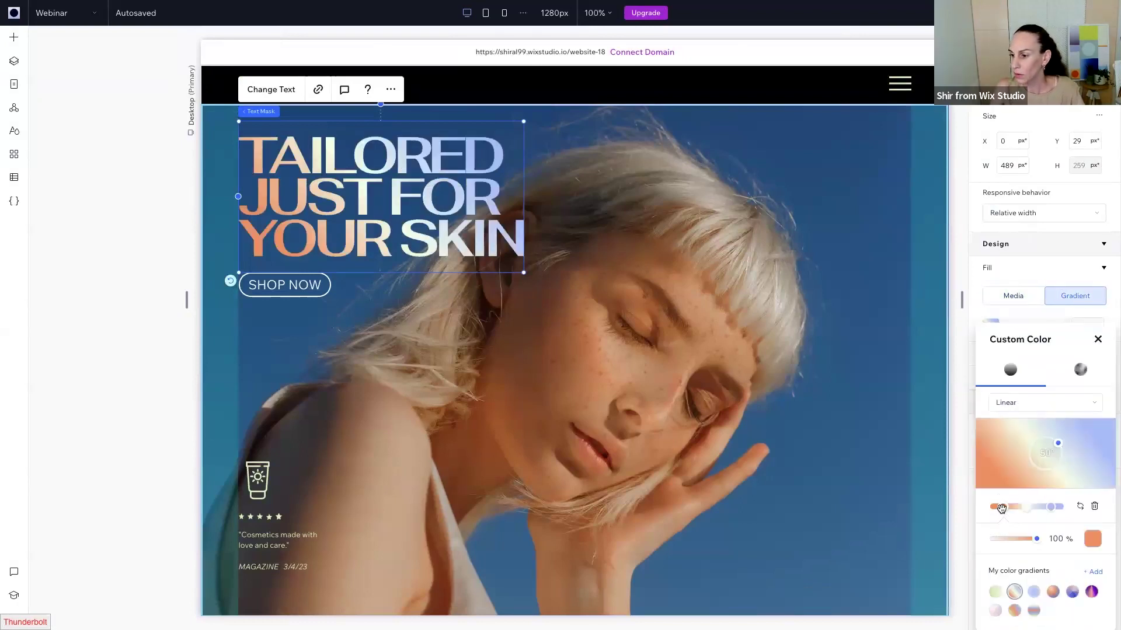
mouse_move(1002, 508)
mouse_down()
mouse_move(1014, 508)
mouse_move(994, 507)
mouse_up()
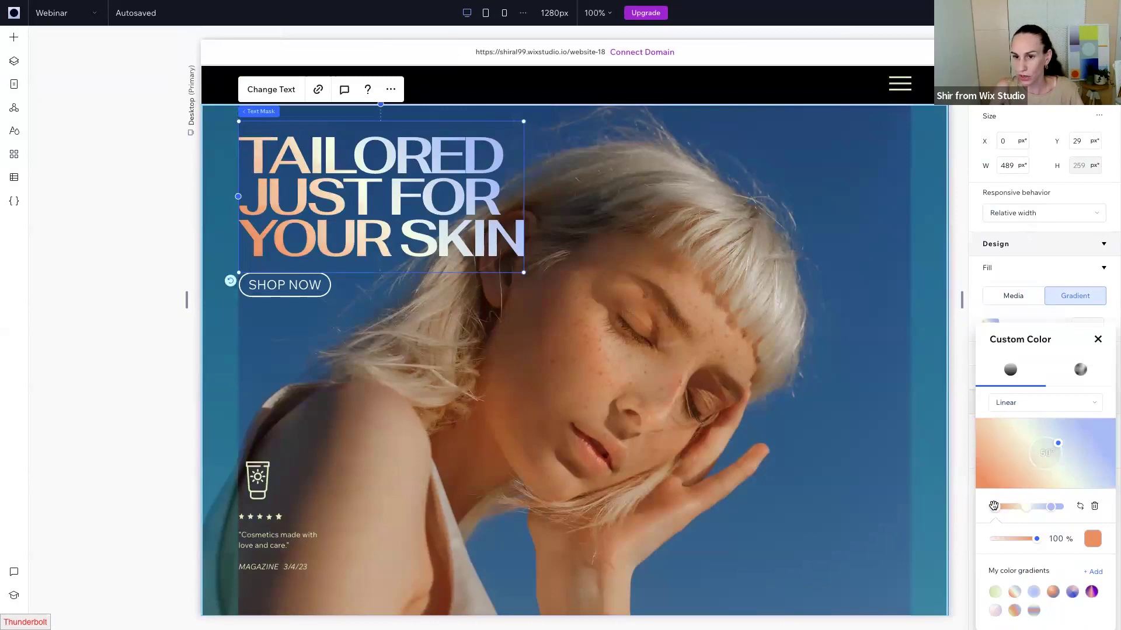
click(1016, 507)
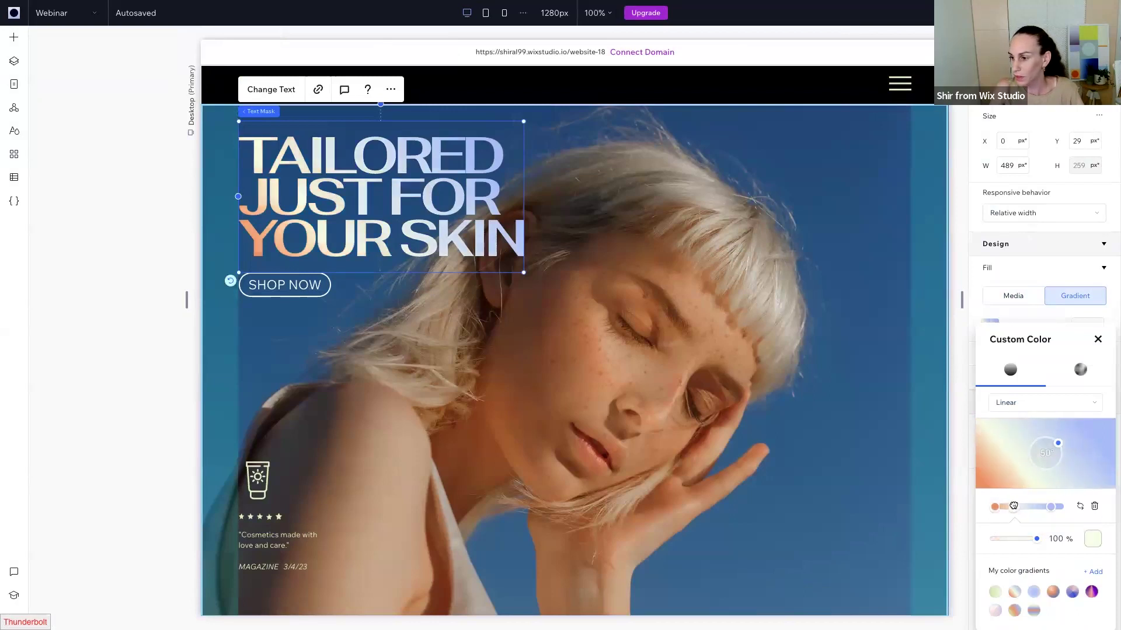
click(1028, 506)
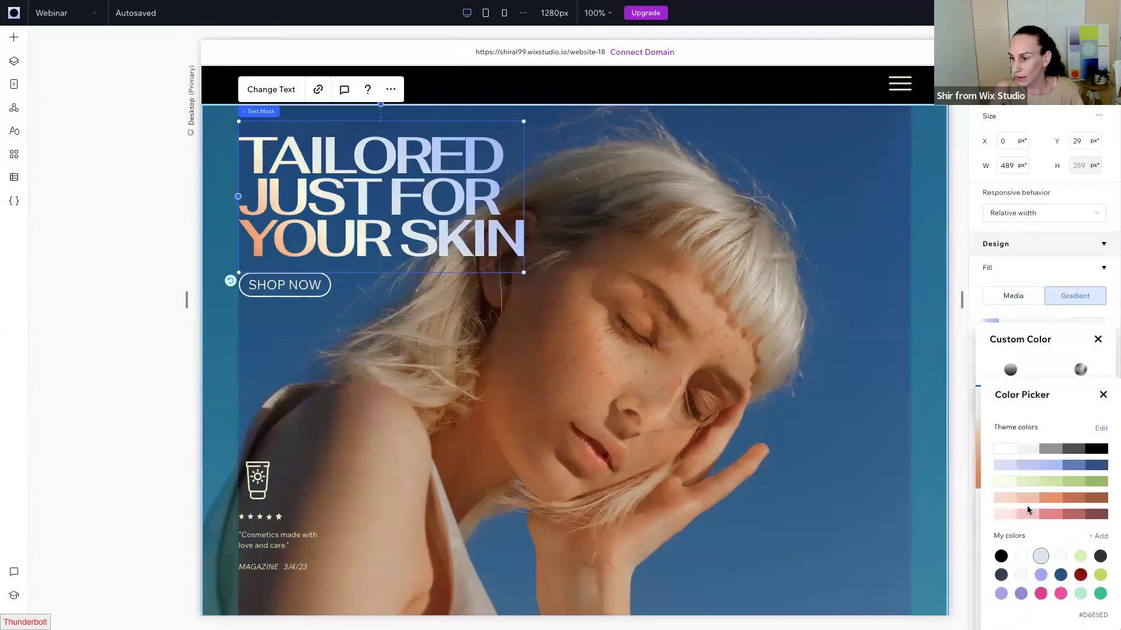
click(1045, 482)
click(1103, 394)
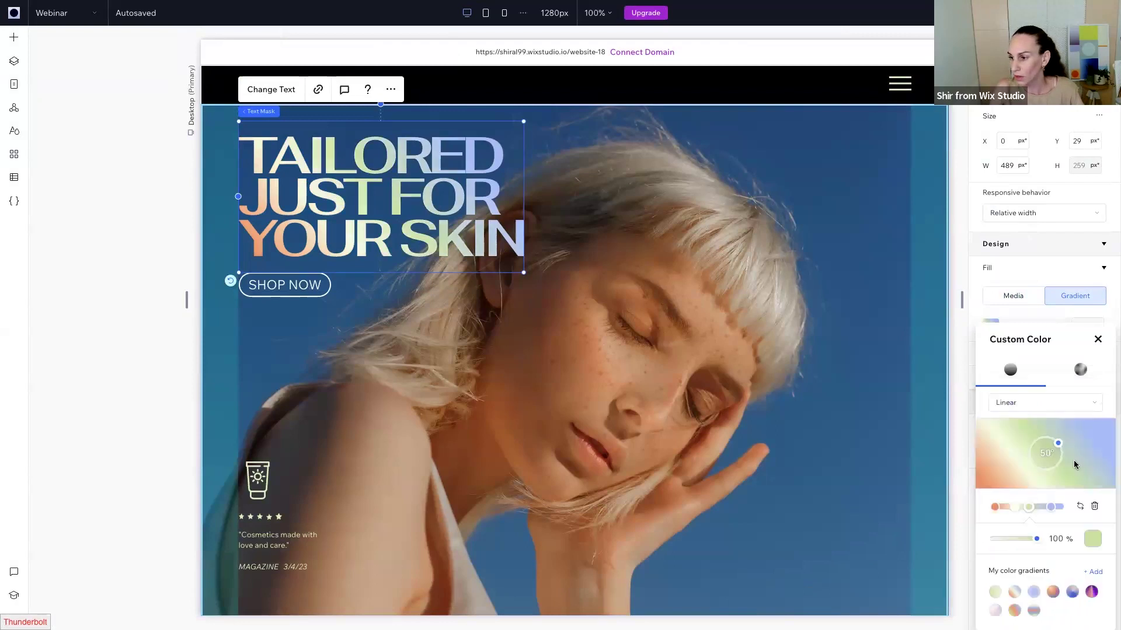
click(1062, 506)
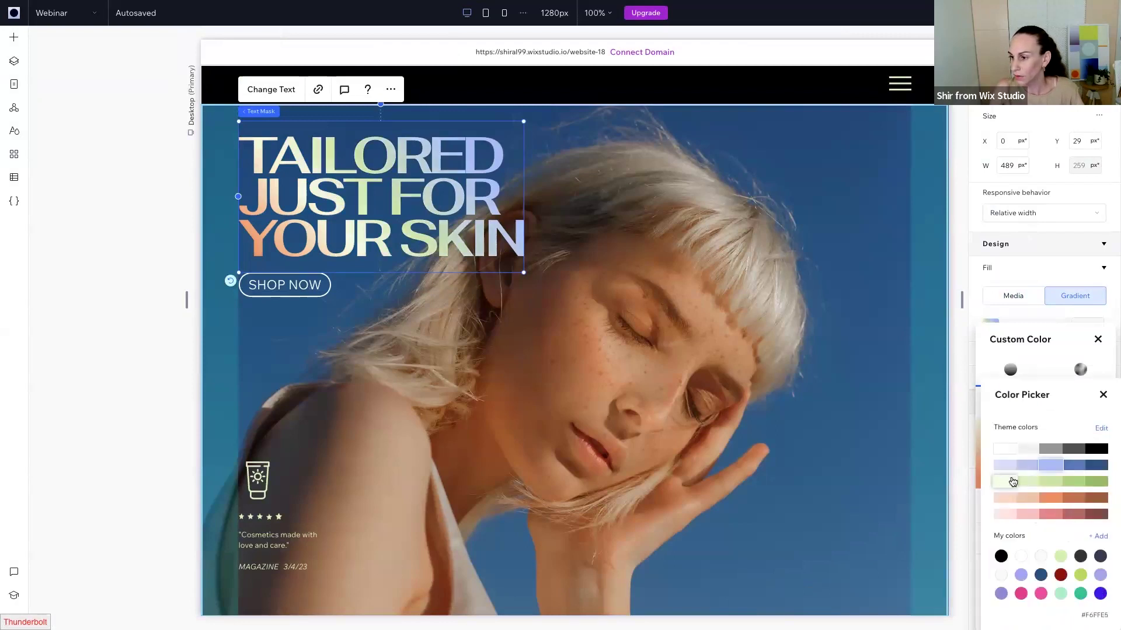
click(1005, 515)
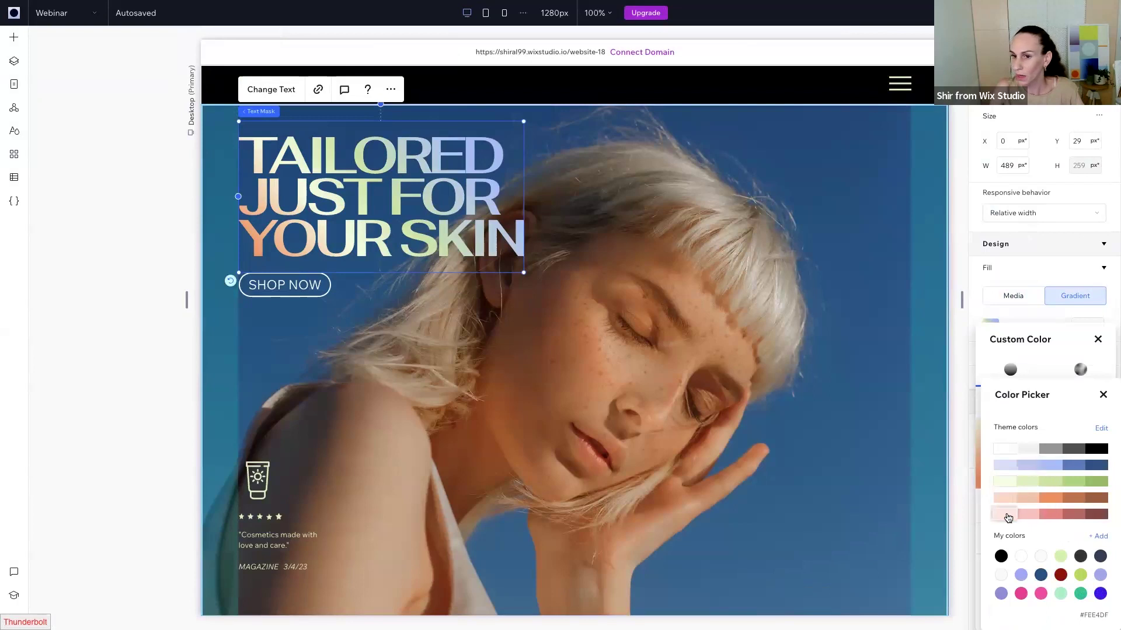
click(1102, 395)
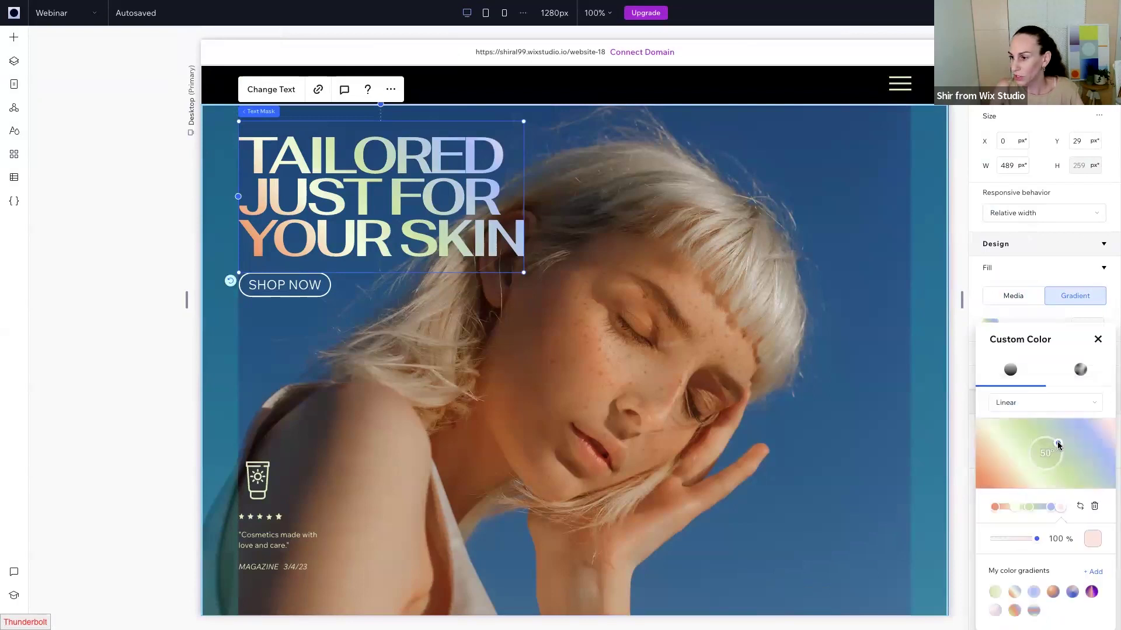
drag(1056, 442, 1031, 464)
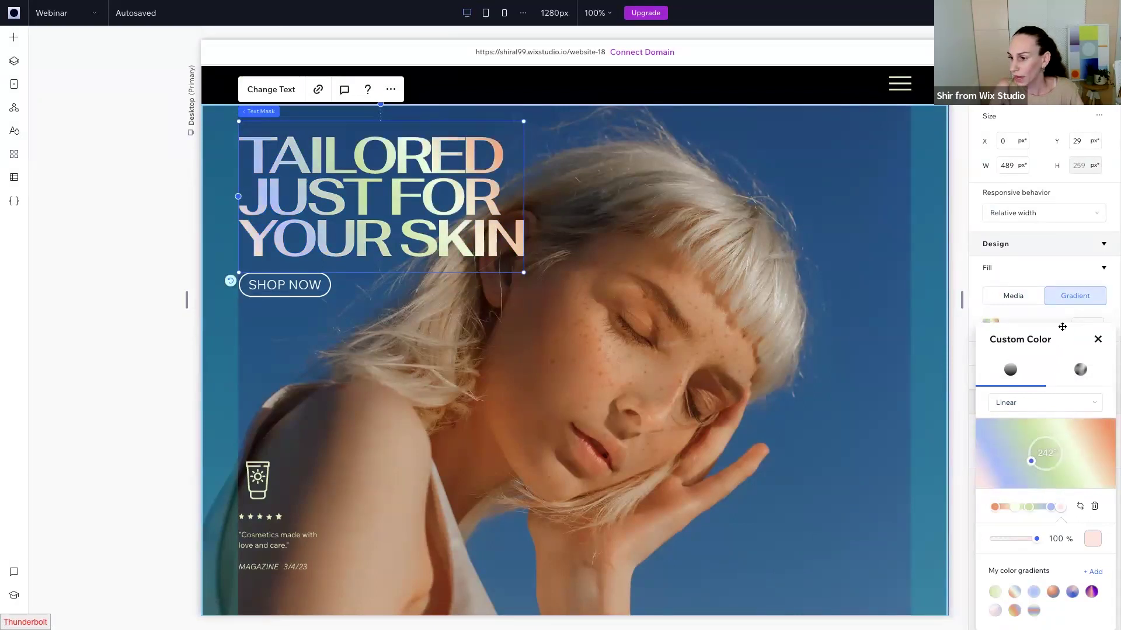
- Save the gradient, apply the saved pastel gradient, and angle it to 225°
drag(1061, 326, 1051, 299)
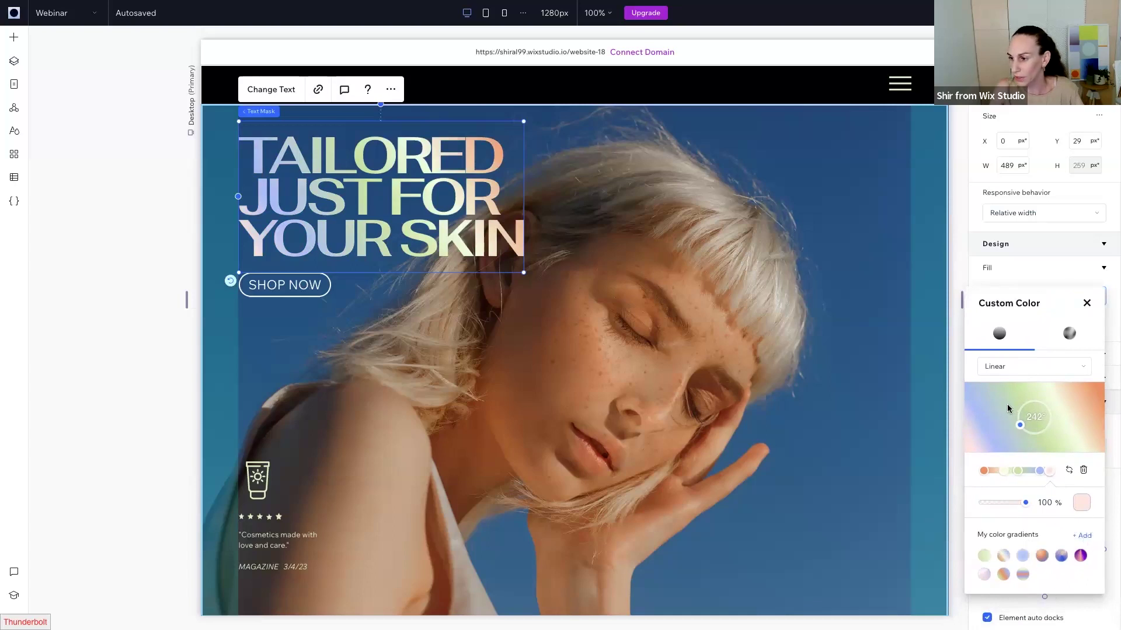
click(1083, 536)
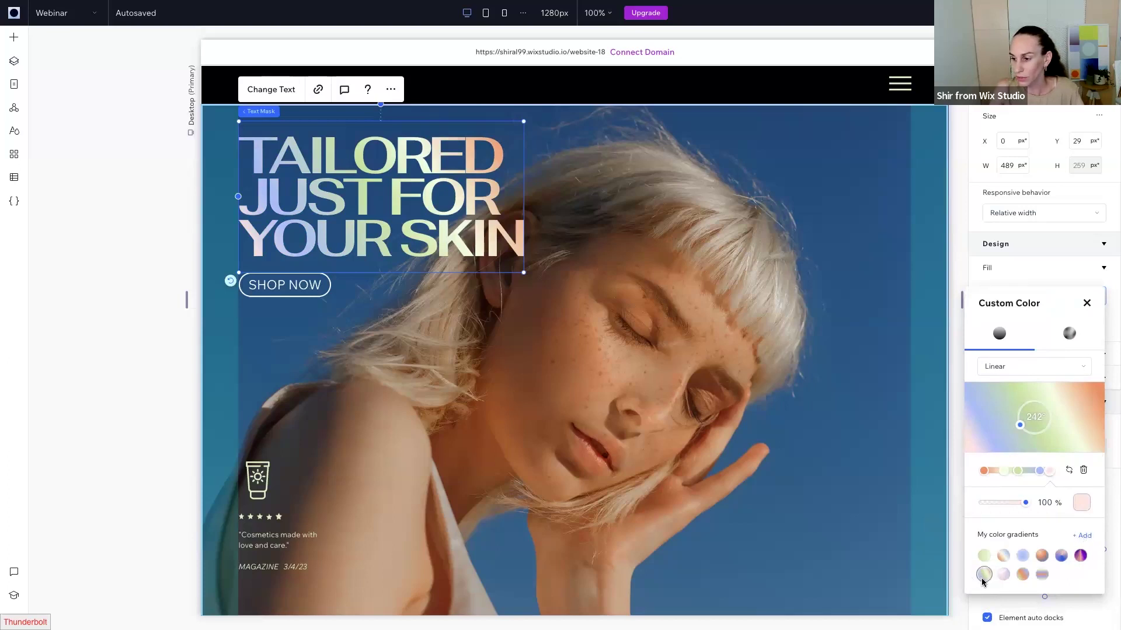
click(1042, 575)
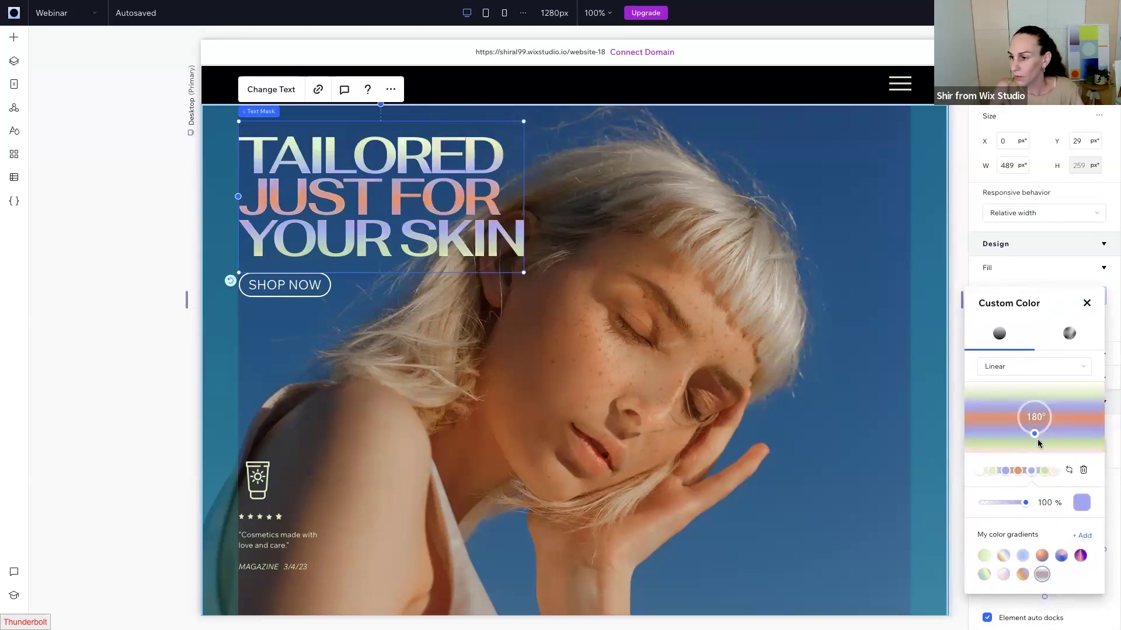
drag(1028, 428, 1025, 429)
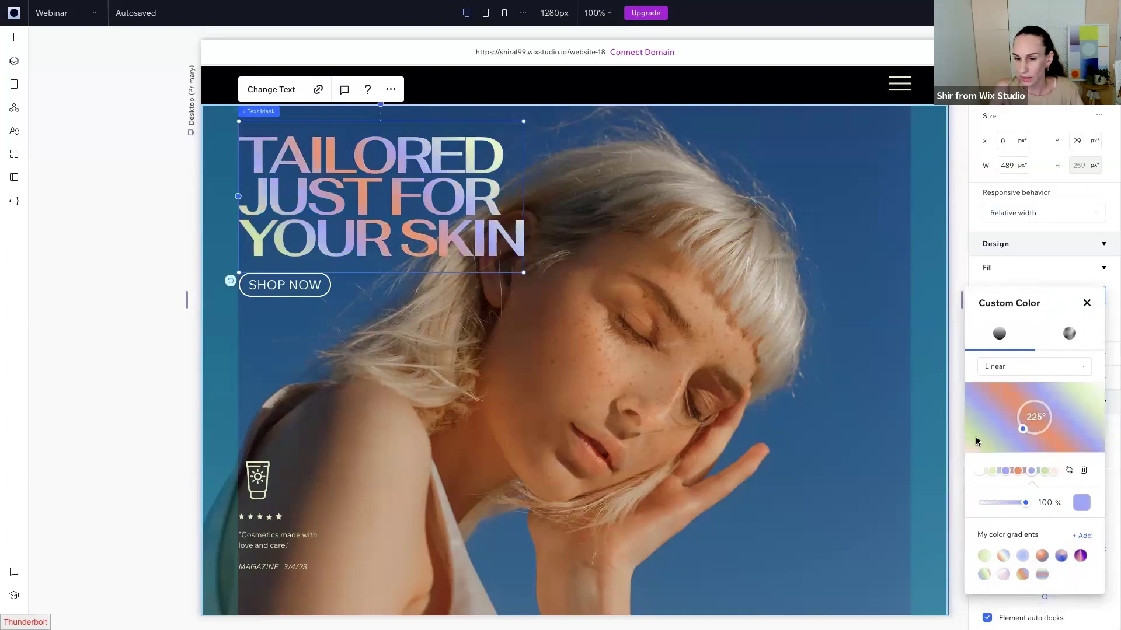
click(650, 547)
click(651, 546)
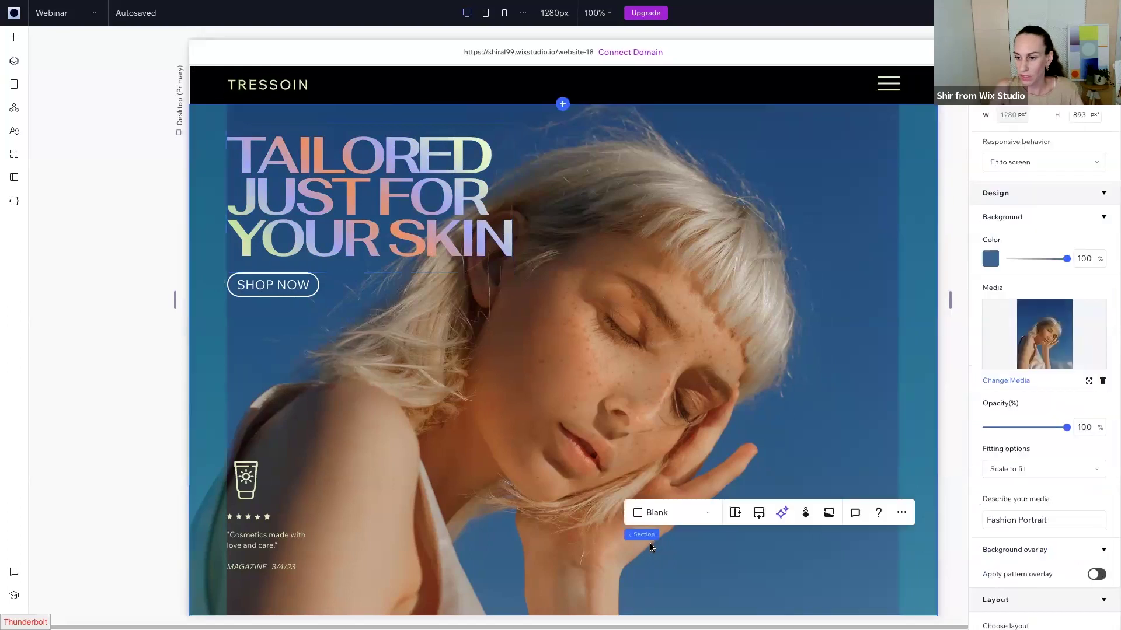
- Select the sunscreen tube Vector Art icon within the hero's icon, stars and quote group
click(364, 229)
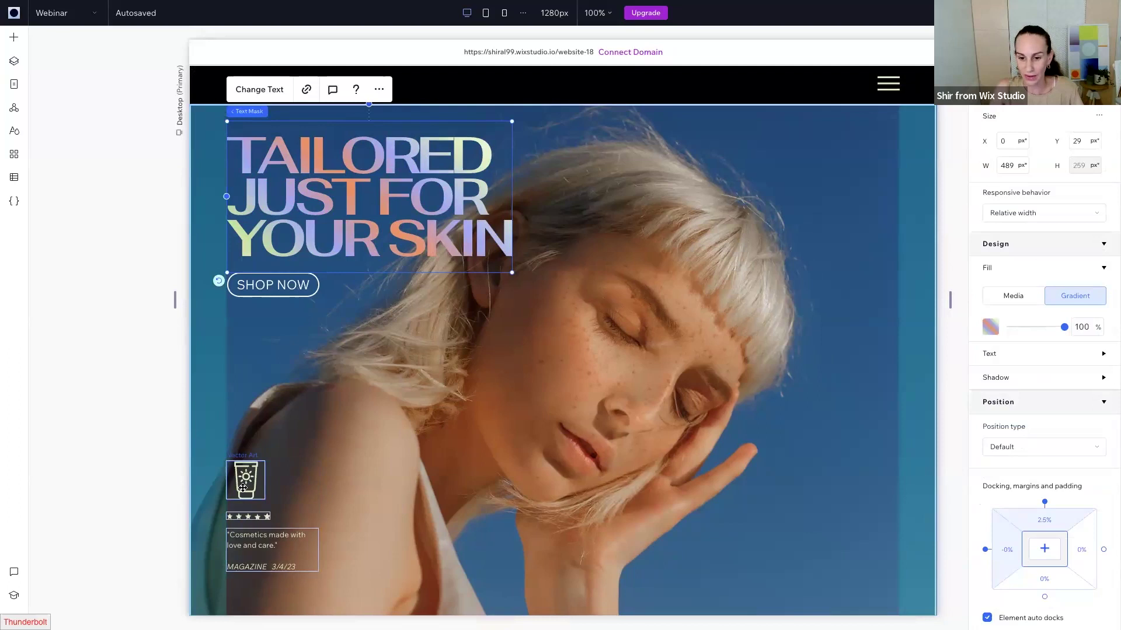
click(458, 430)
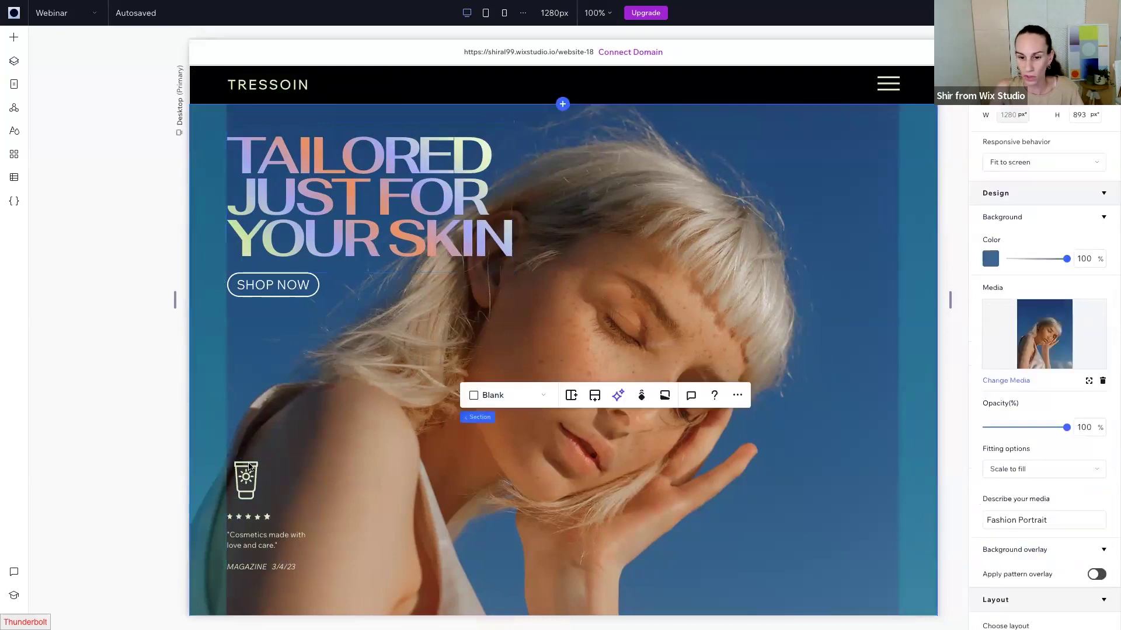
click(263, 504)
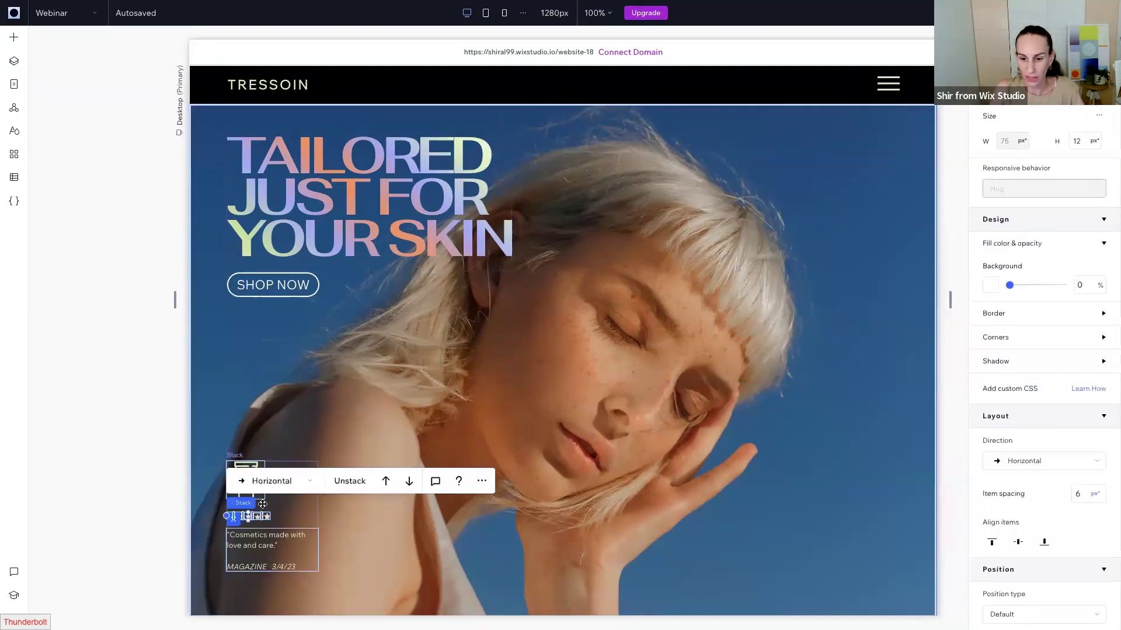
click(376, 527)
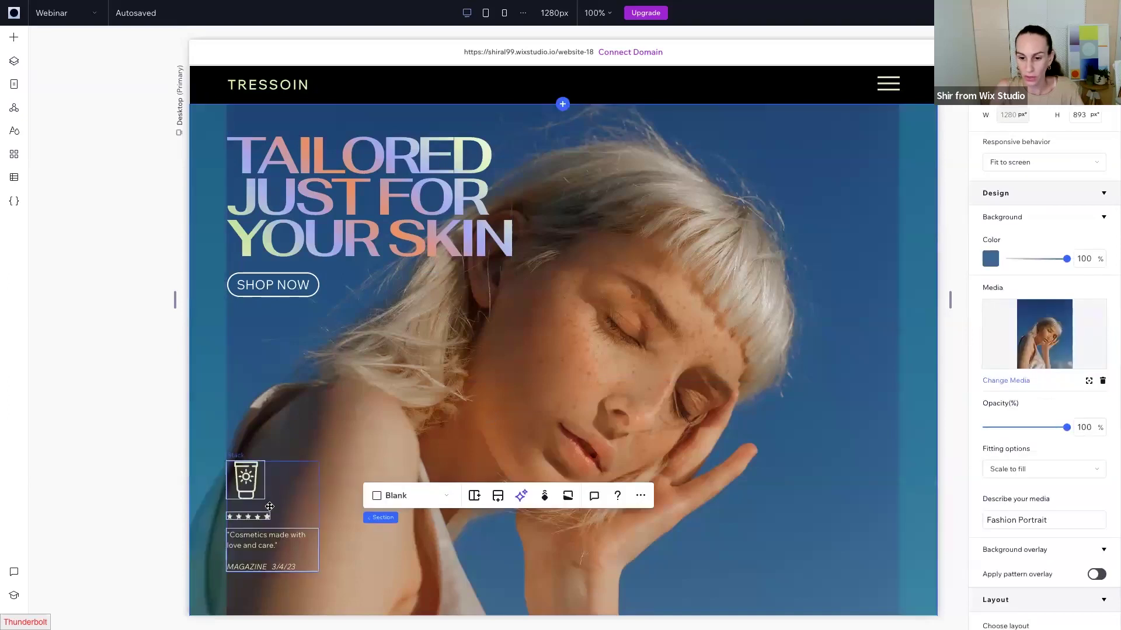
click(270, 507)
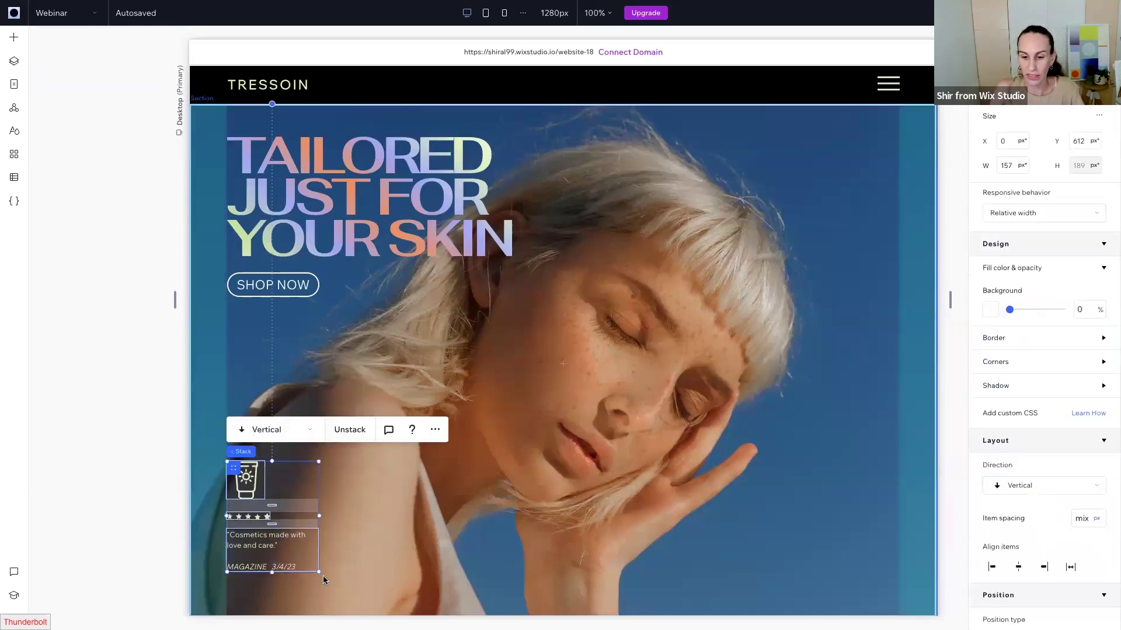
click(391, 537)
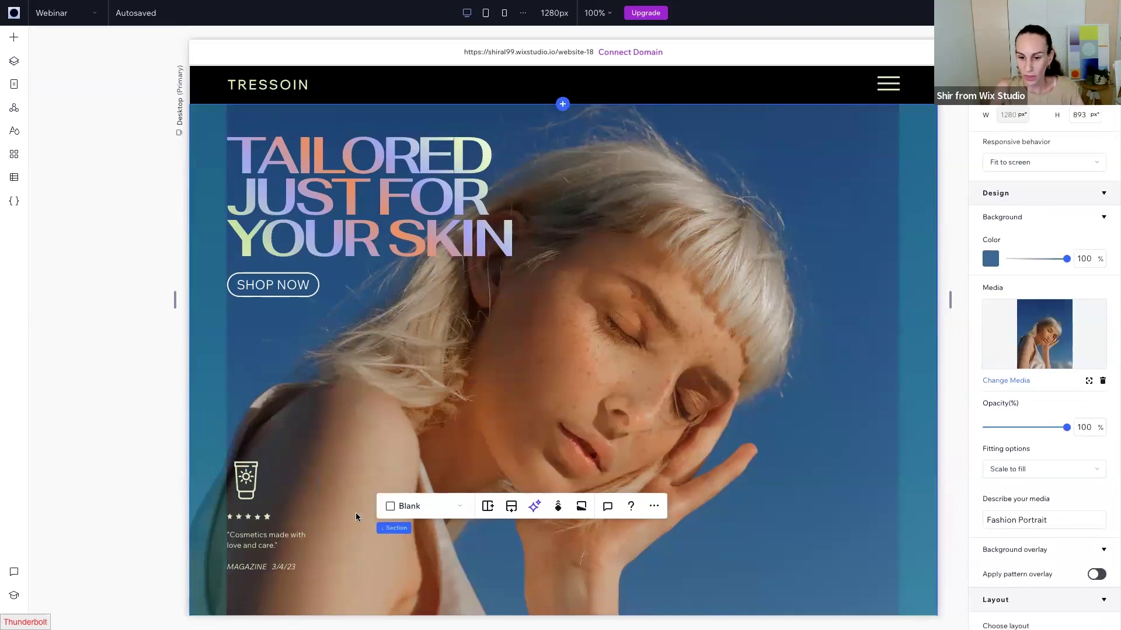
click(246, 480)
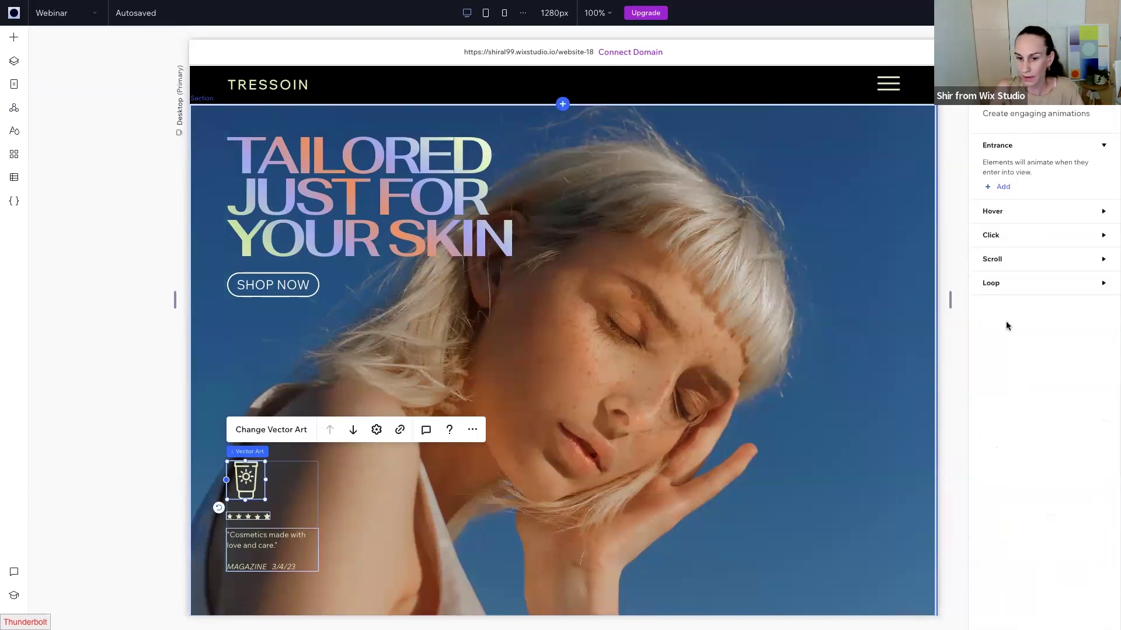
- Give the sunscreen icon a clockwise Spin loop animation with 7 s duration and linear easing
click(991, 284)
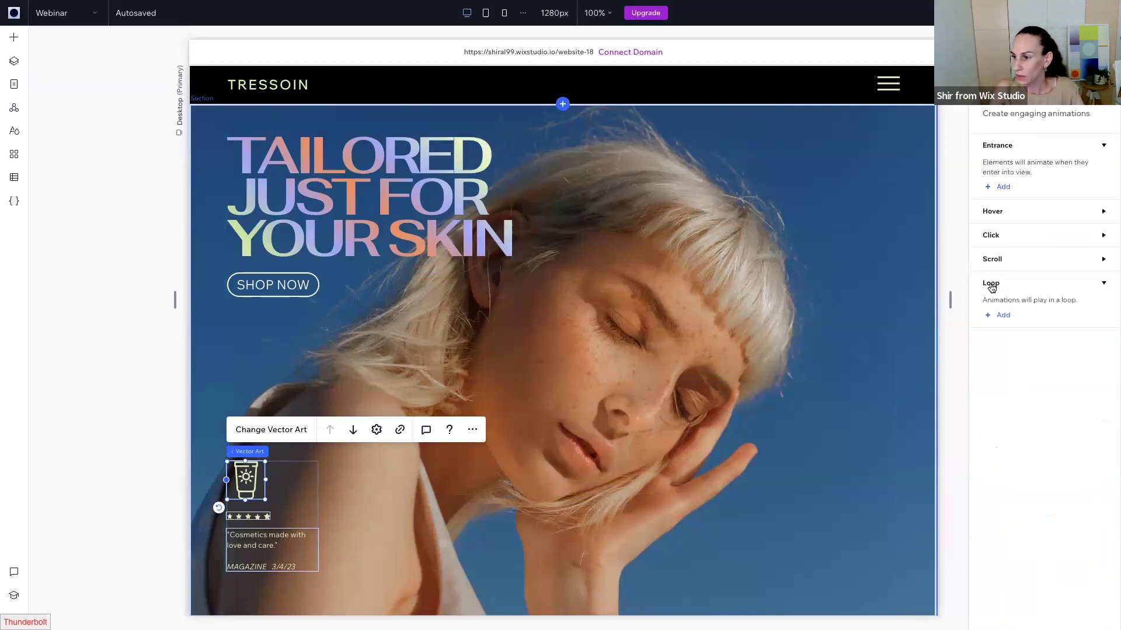
click(1002, 316)
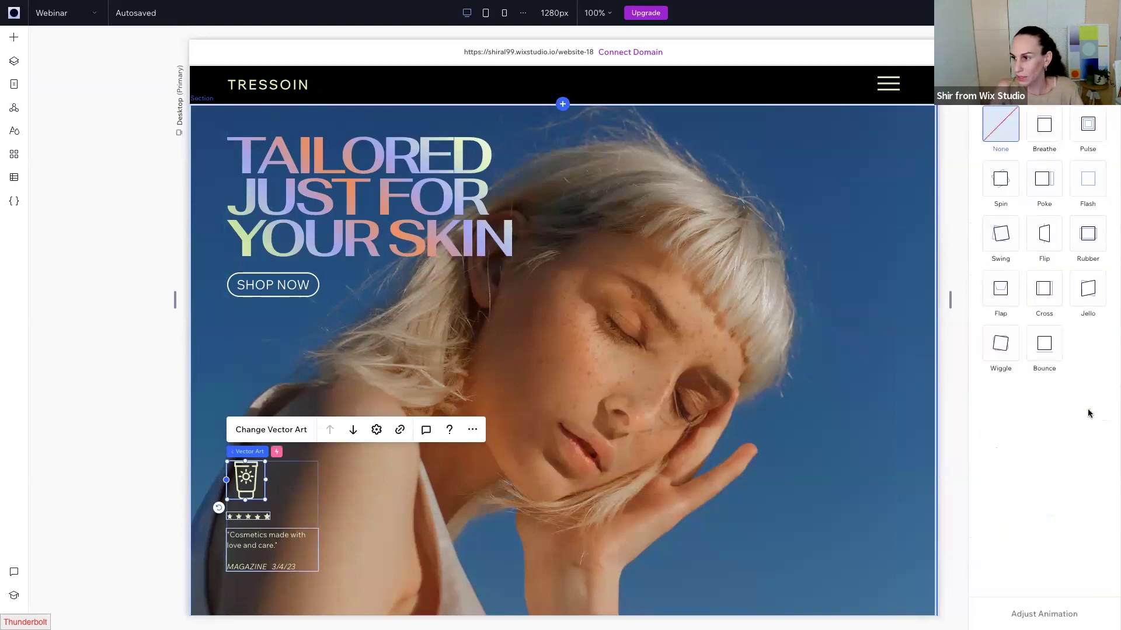
click(1089, 245)
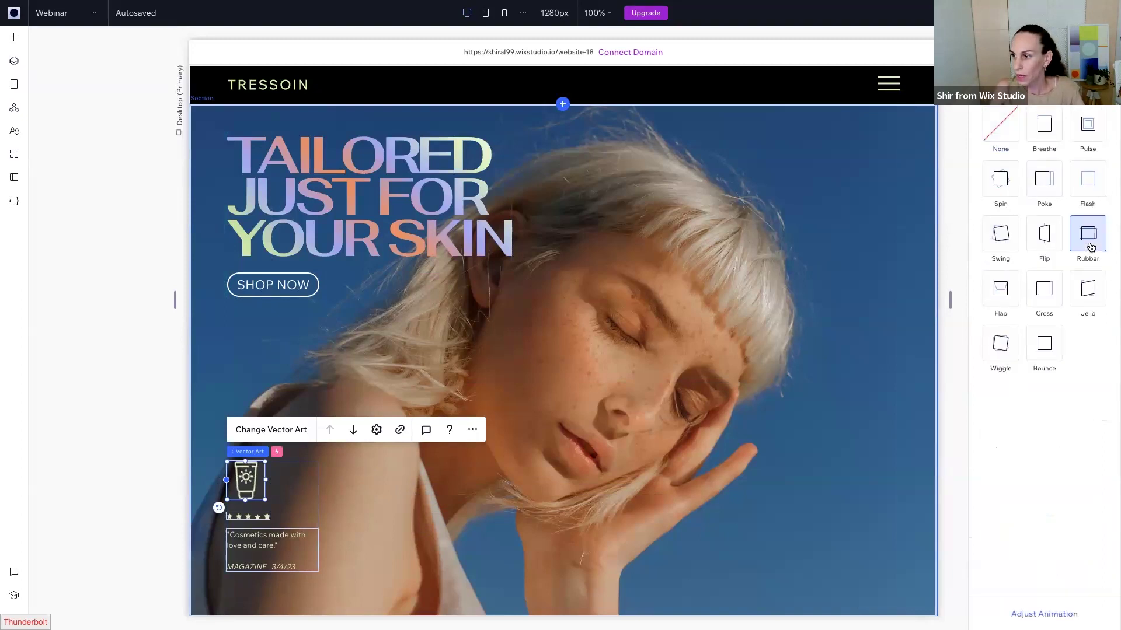
click(1085, 294)
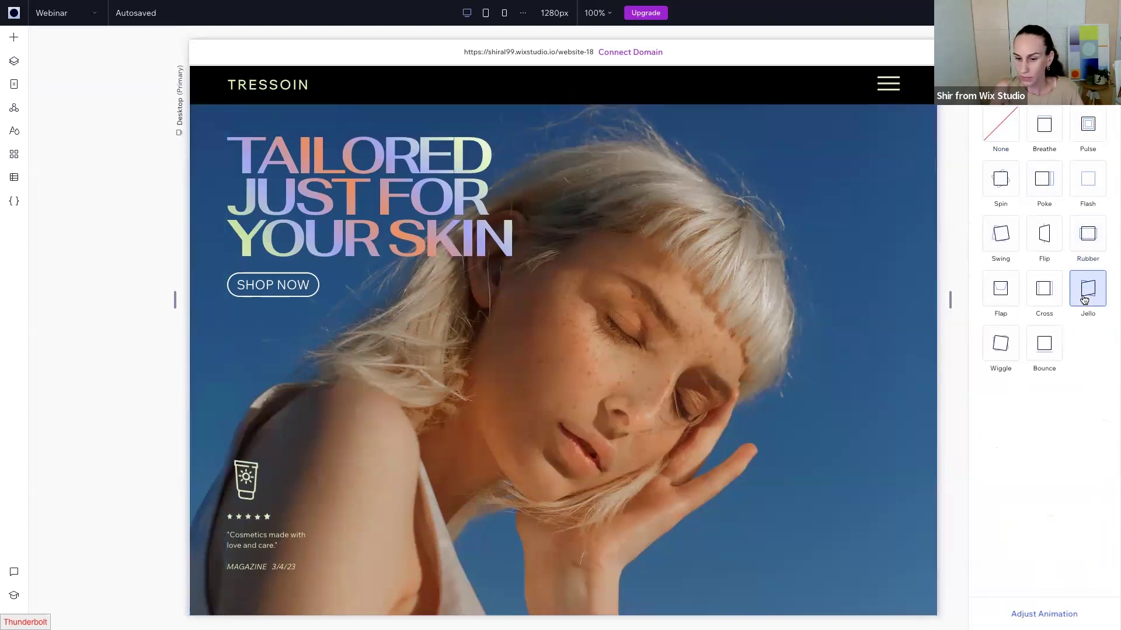
click(996, 354)
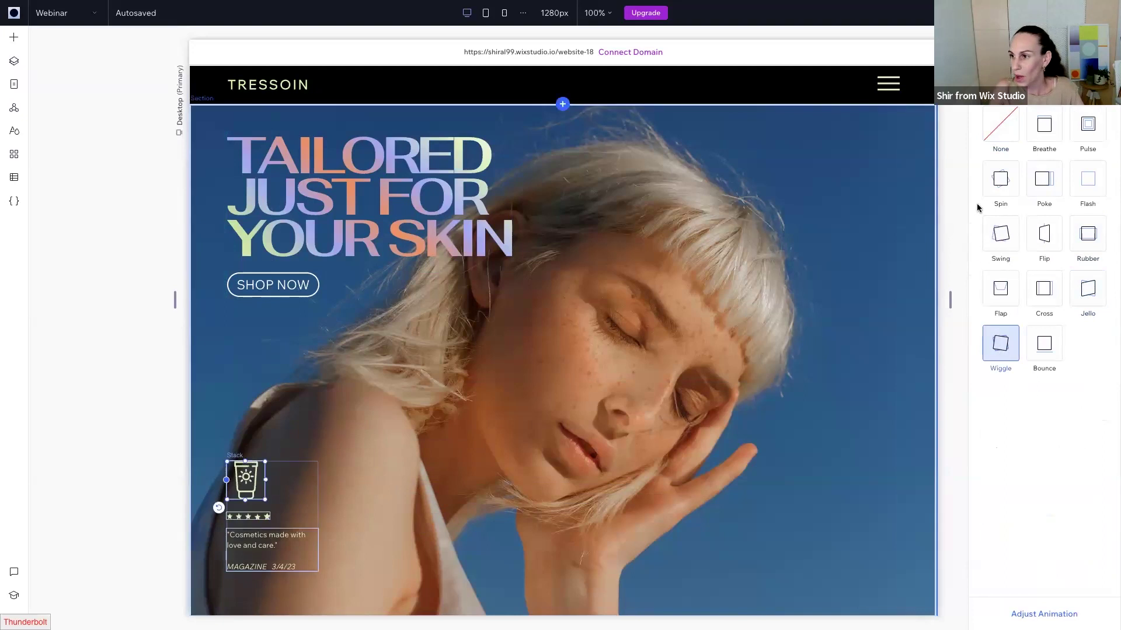
click(997, 179)
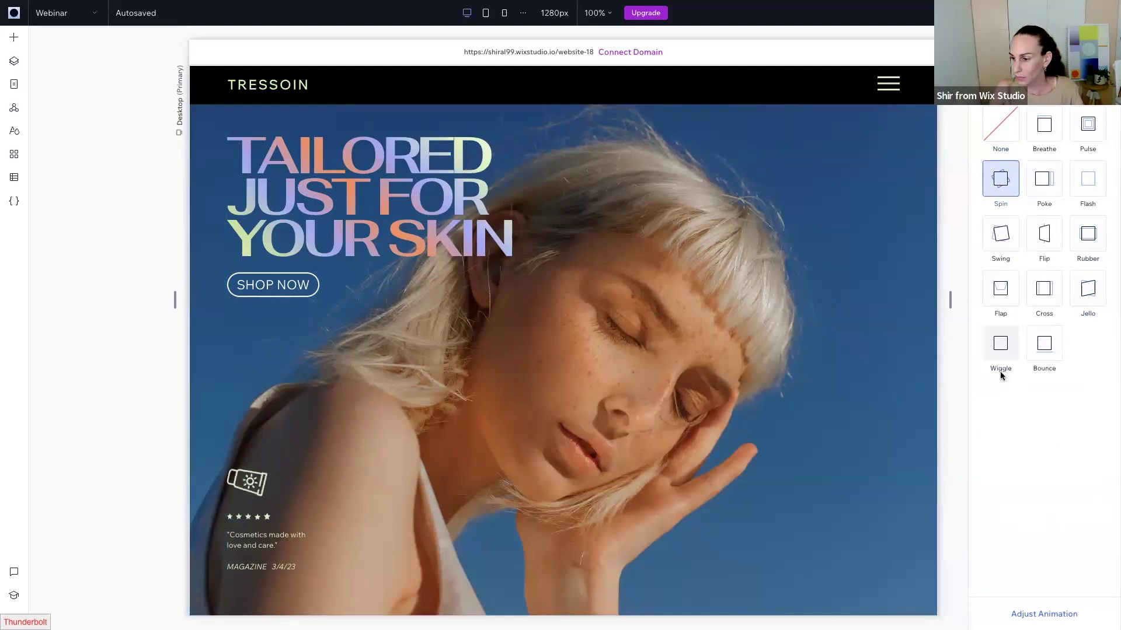
click(1044, 614)
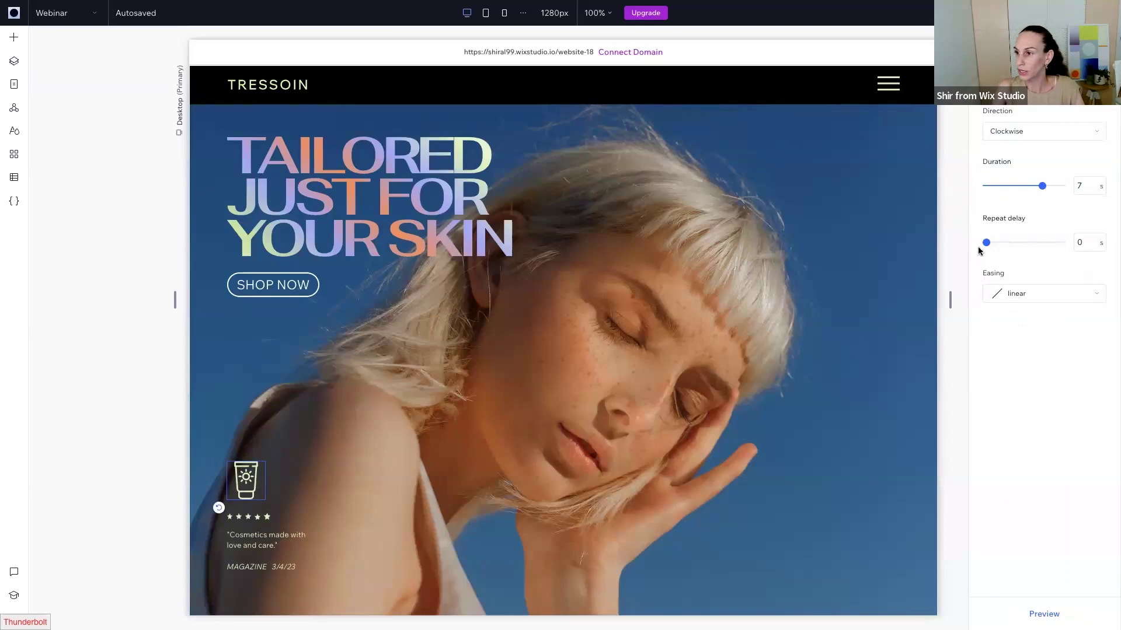
click(995, 294)
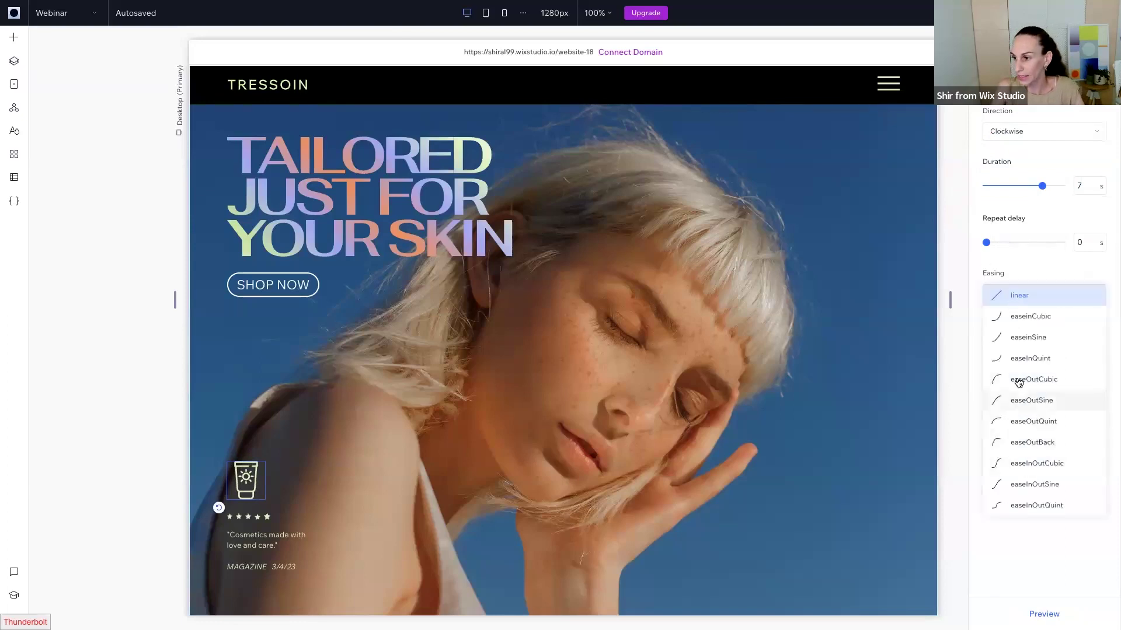
click(981, 265)
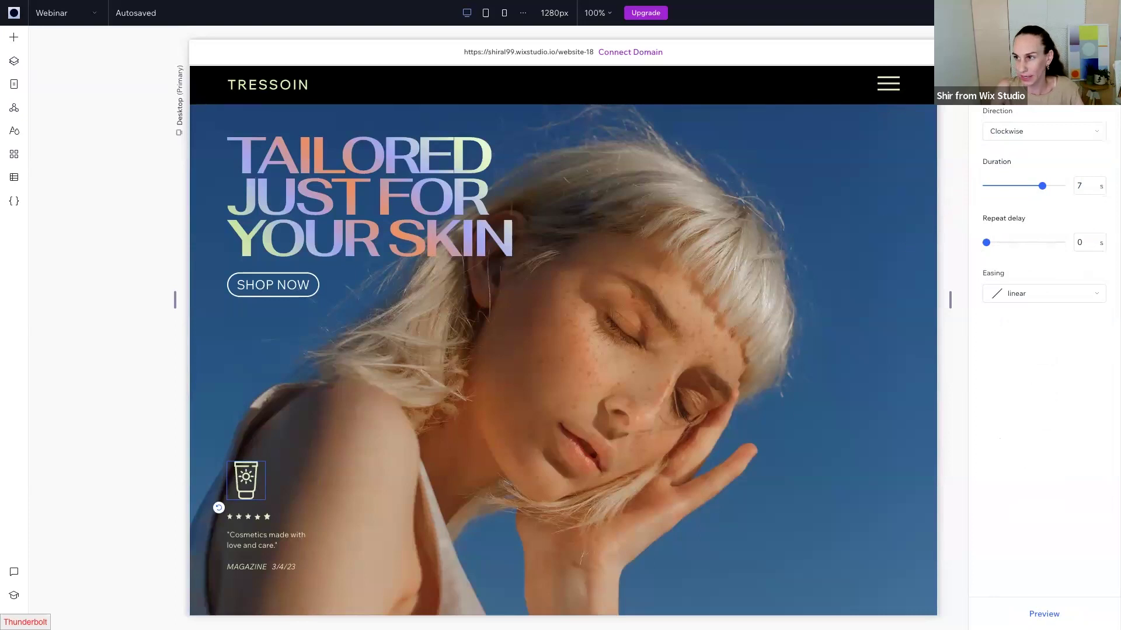
key(Escape)
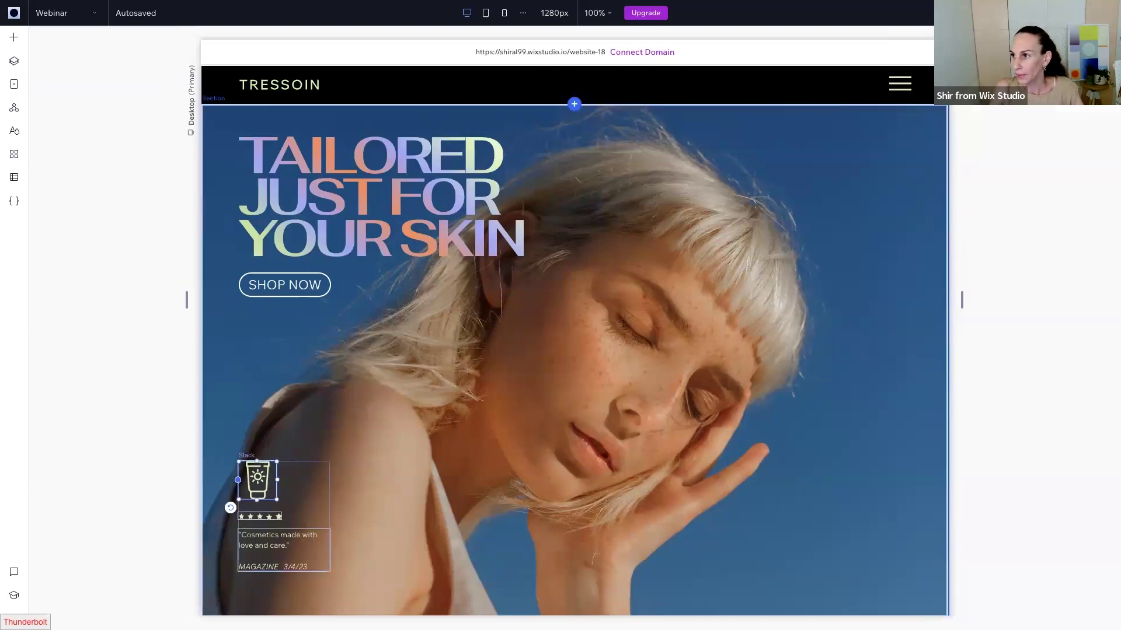
- Scroll down to the OUR PRODUCTS section and select it to show its background design settings
key(ctrl+shift+p)
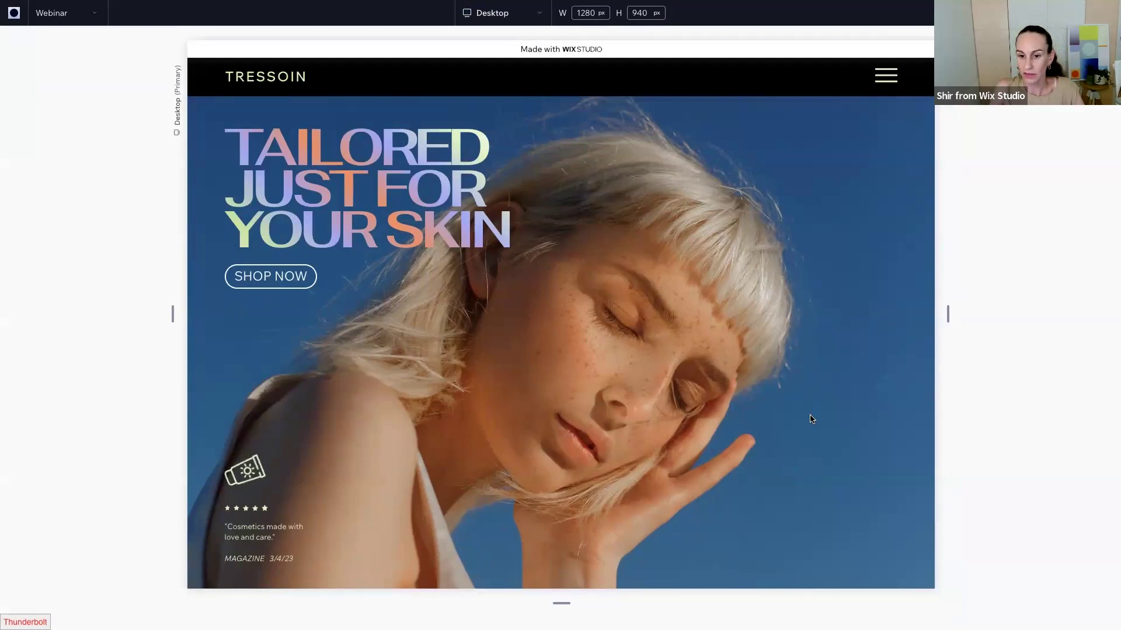
scroll(811, 419, down, 1)
scroll(811, 419, up, 1)
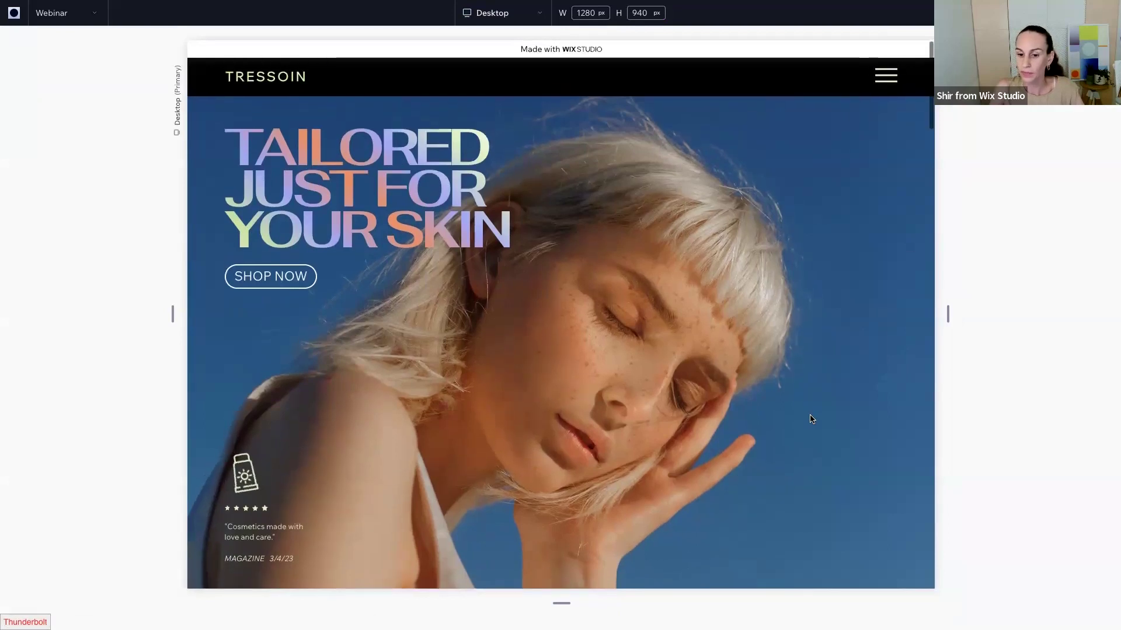
scroll(811, 419, down, 1)
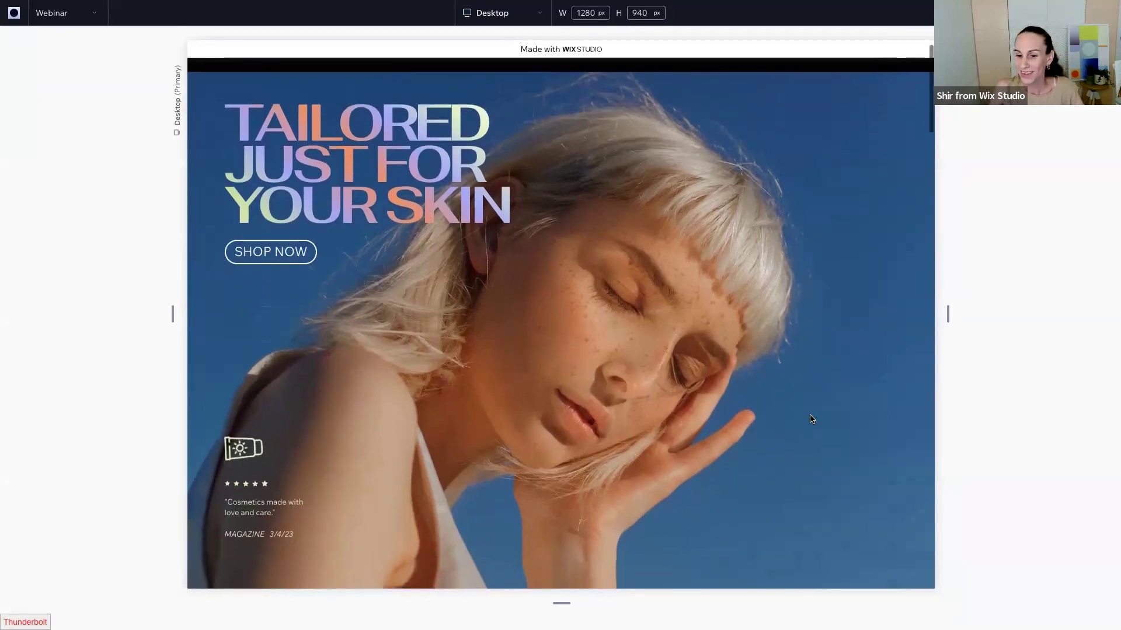
scroll(811, 419, up, 1)
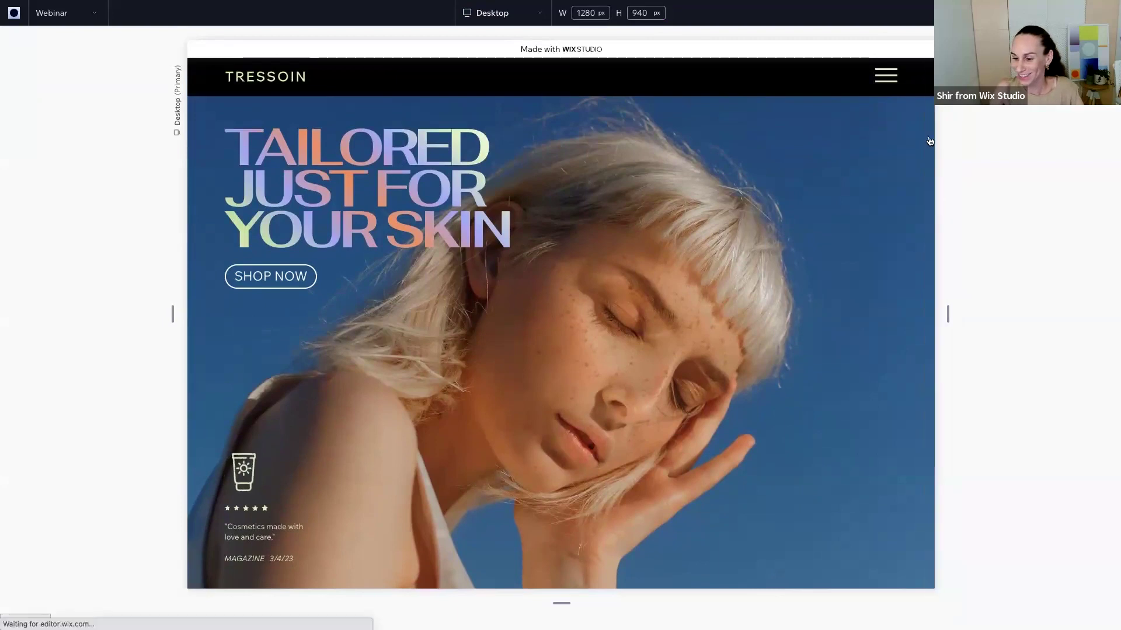
scroll(727, 325, down, 4)
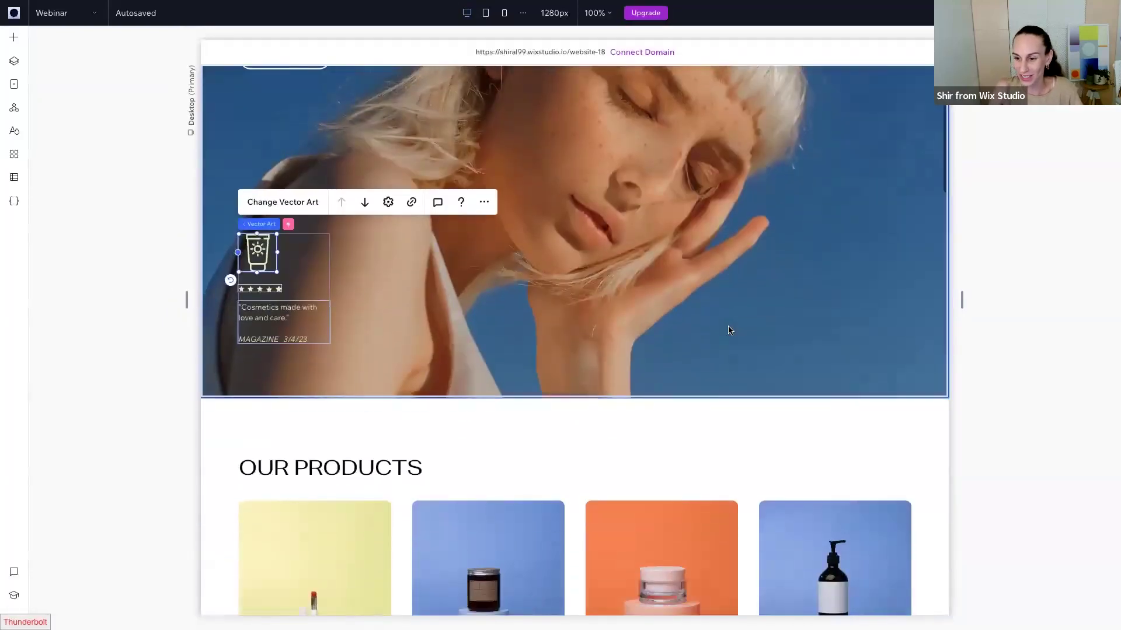
scroll(721, 404, down, 4)
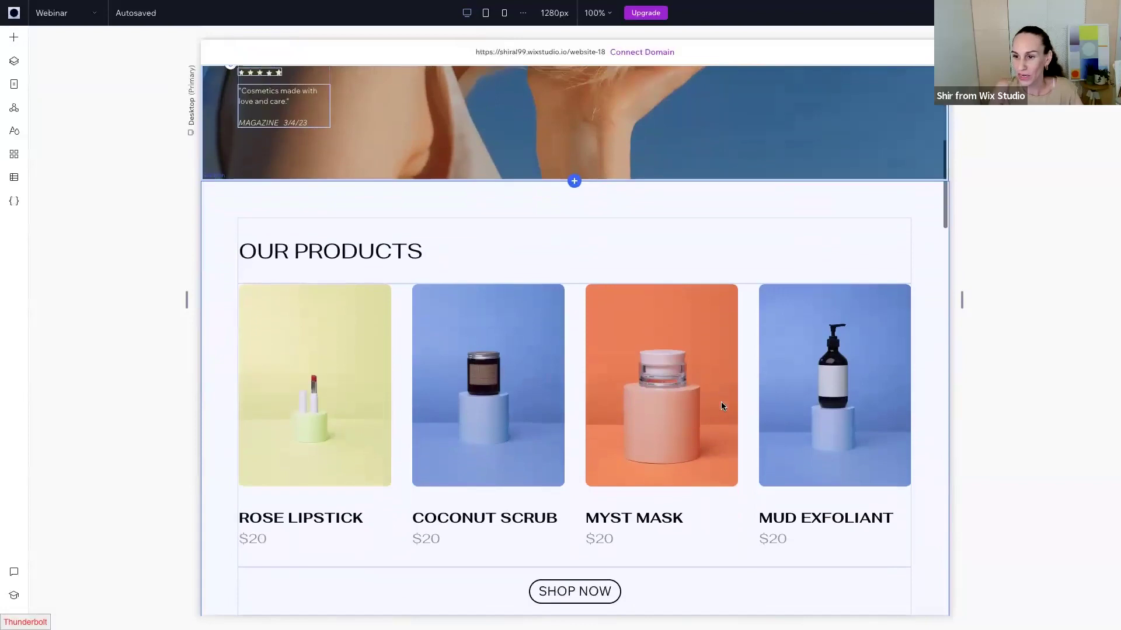
scroll(720, 401, down, 1)
click(212, 283)
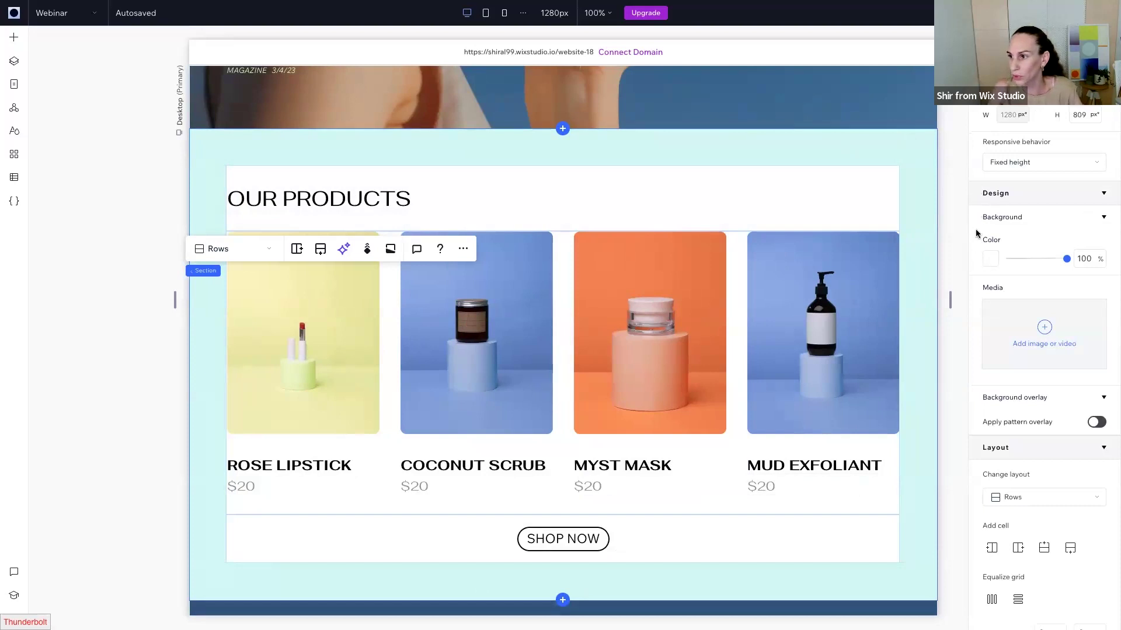
- Change the OUR PRODUCTS background from white to a pale green 90° linear gradient
click(989, 260)
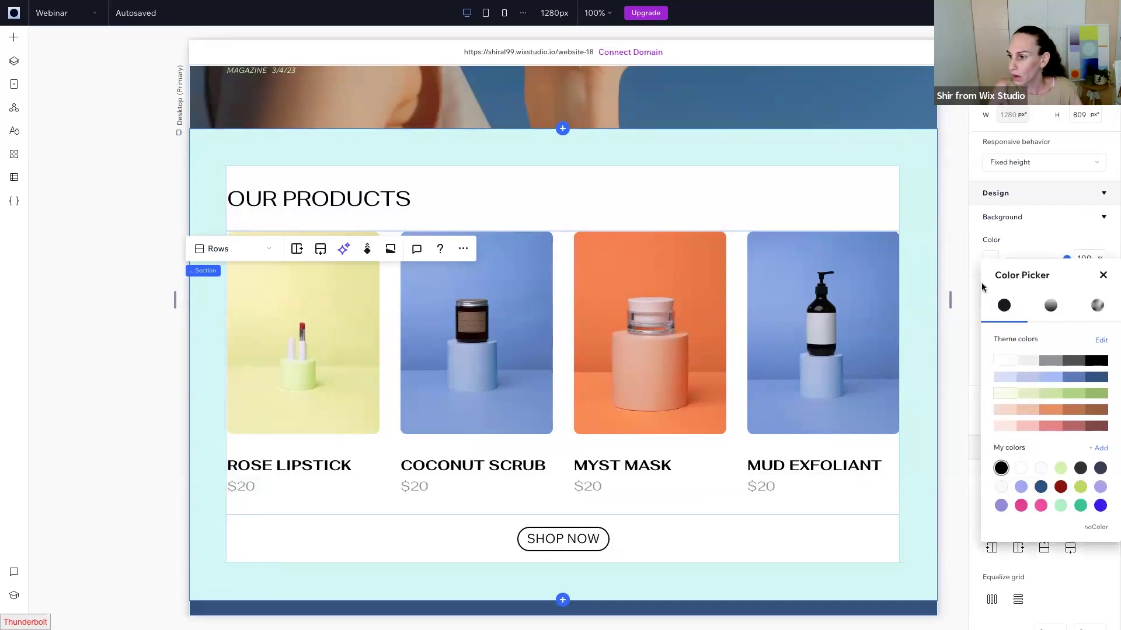
click(1051, 307)
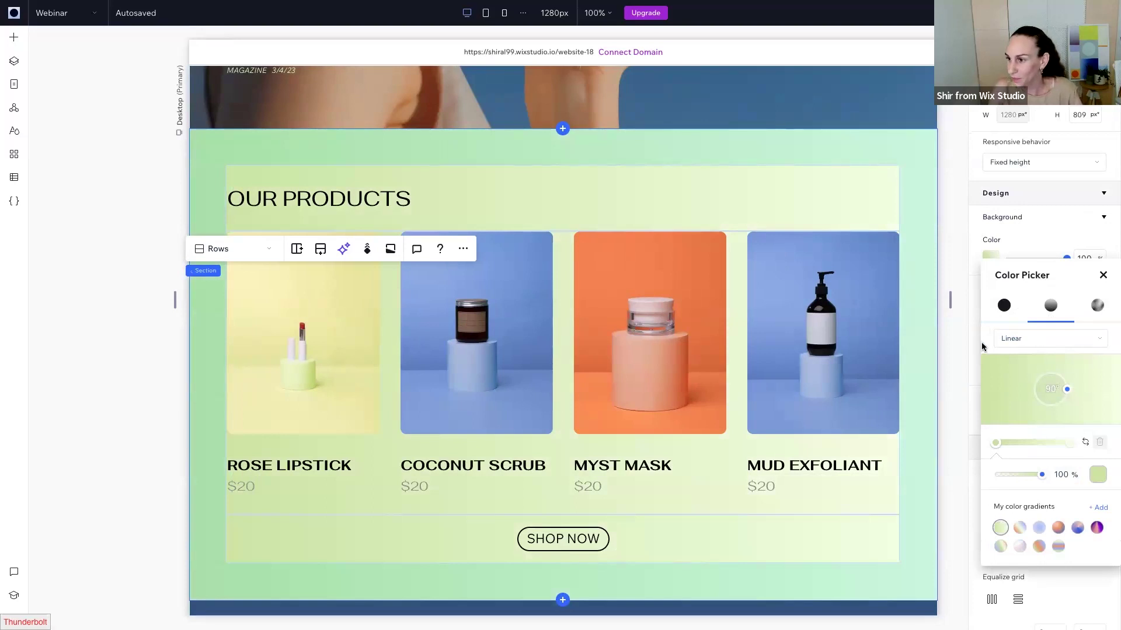
click(559, 333)
click(562, 332)
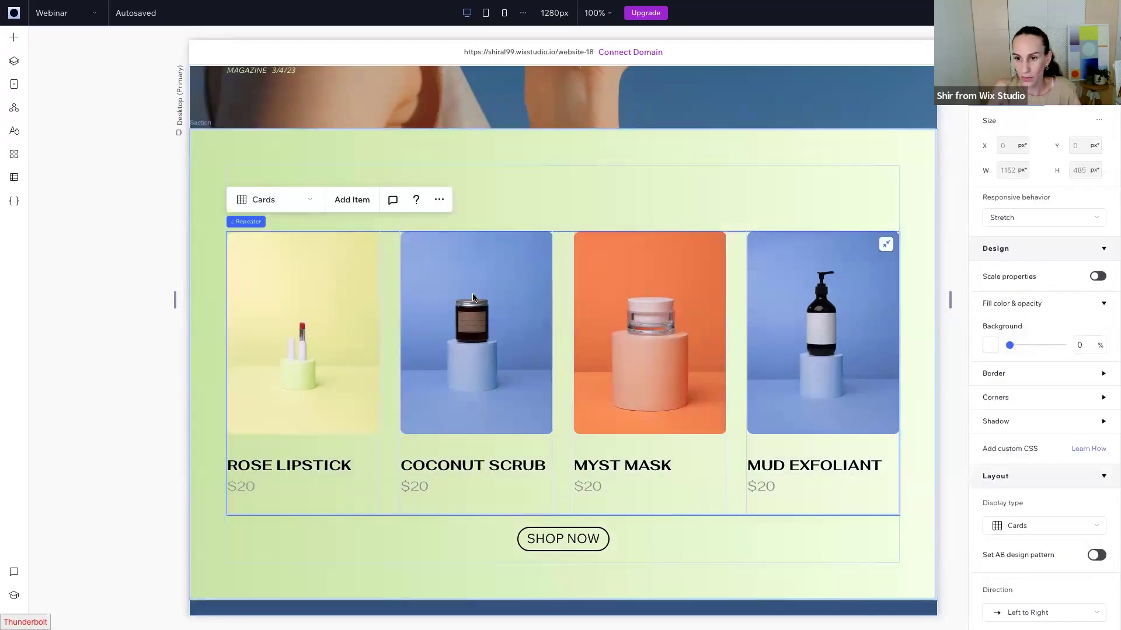
click(14, 63)
- Hide the product cards repeater from Layers and reselect the OUR PRODUCTS section's background colour
click(181, 196)
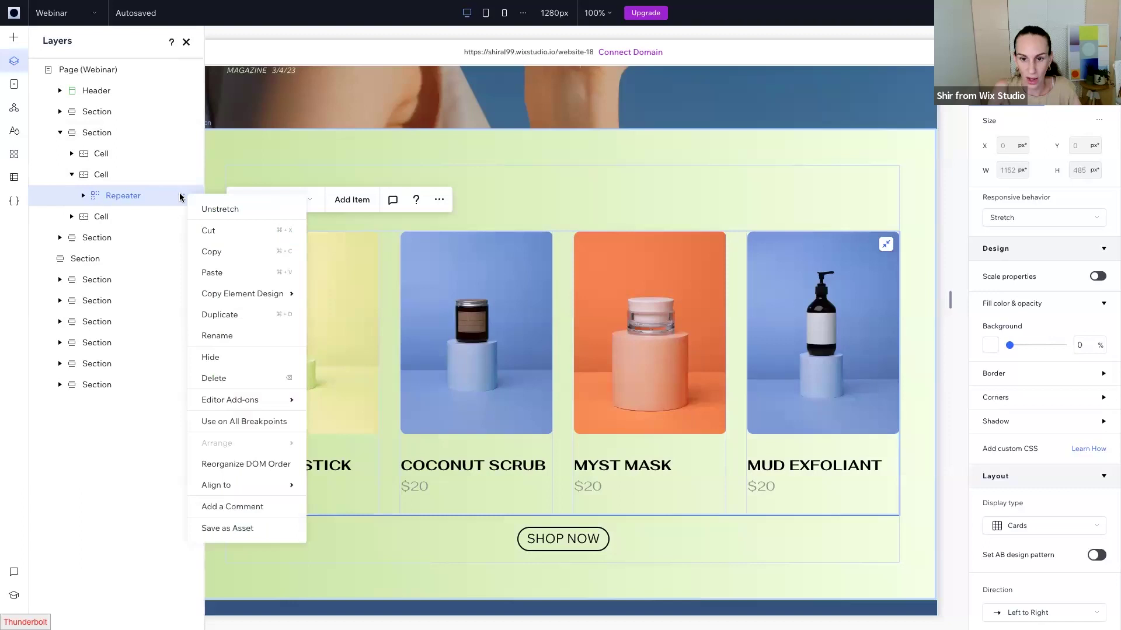
click(210, 357)
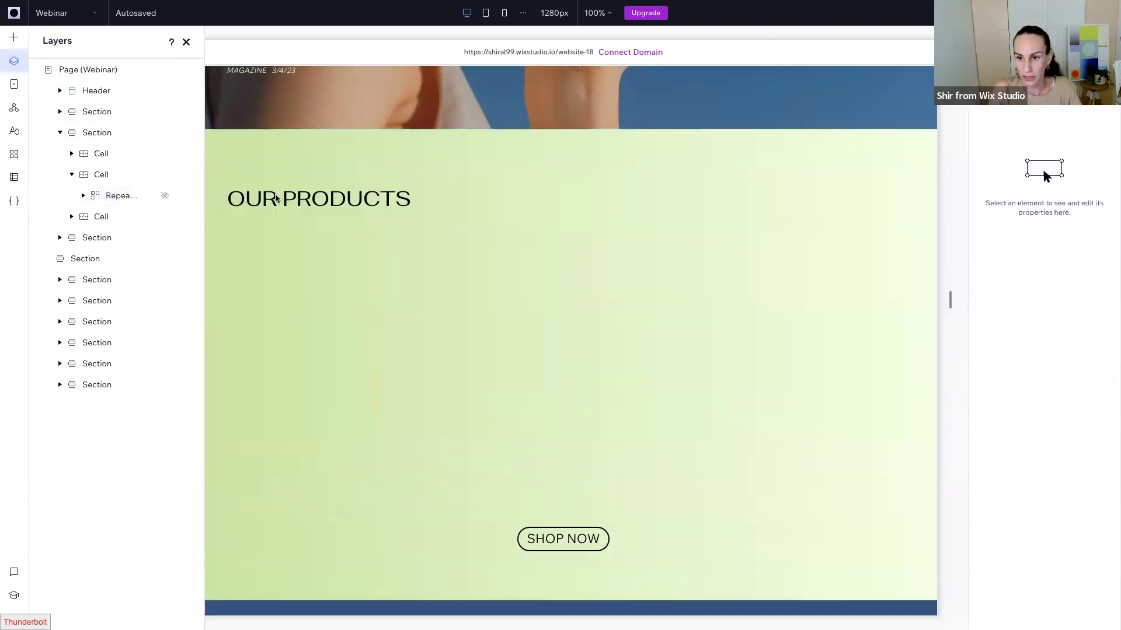
click(186, 42)
click(221, 254)
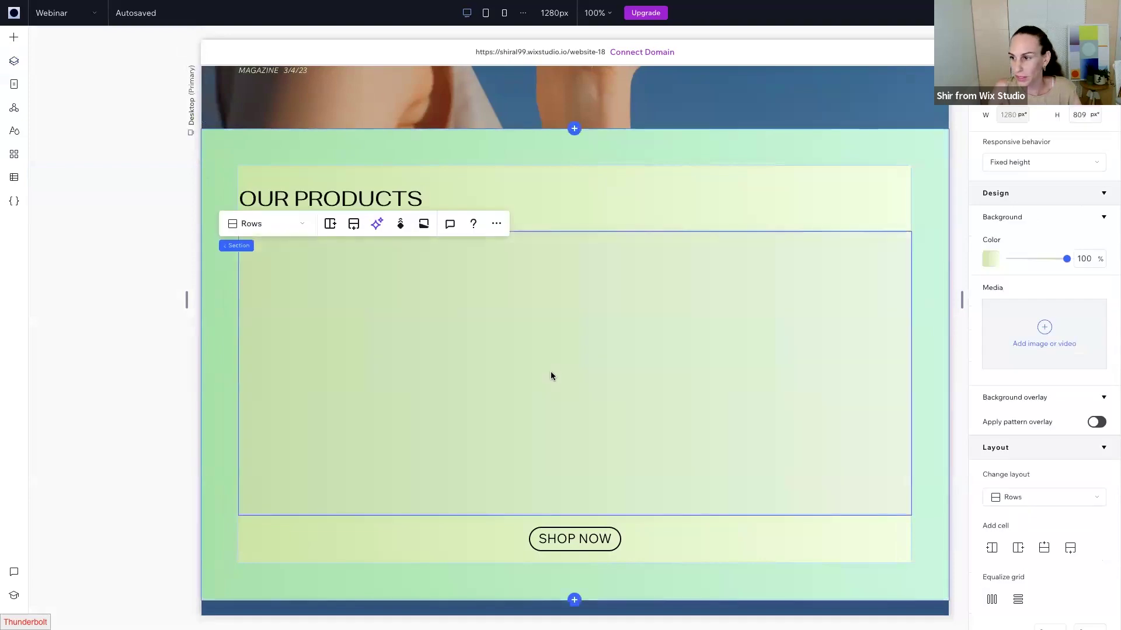
click(991, 260)
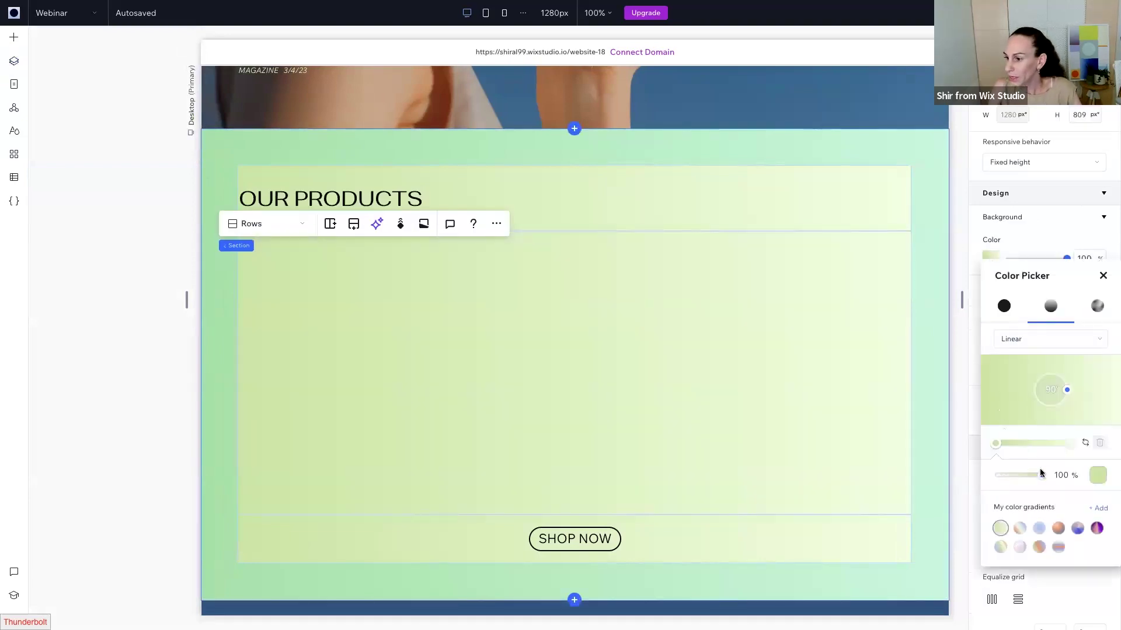
- Set the gradient stops to light pink and light blue and tilt the angle to 59°
click(1097, 475)
click(1004, 395)
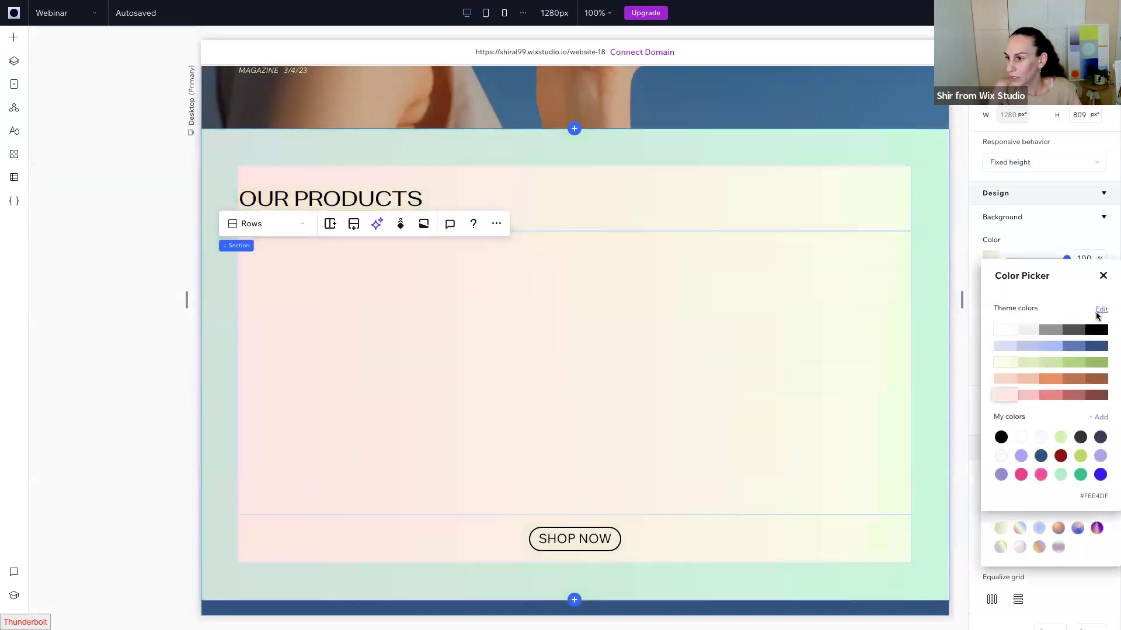
click(1103, 277)
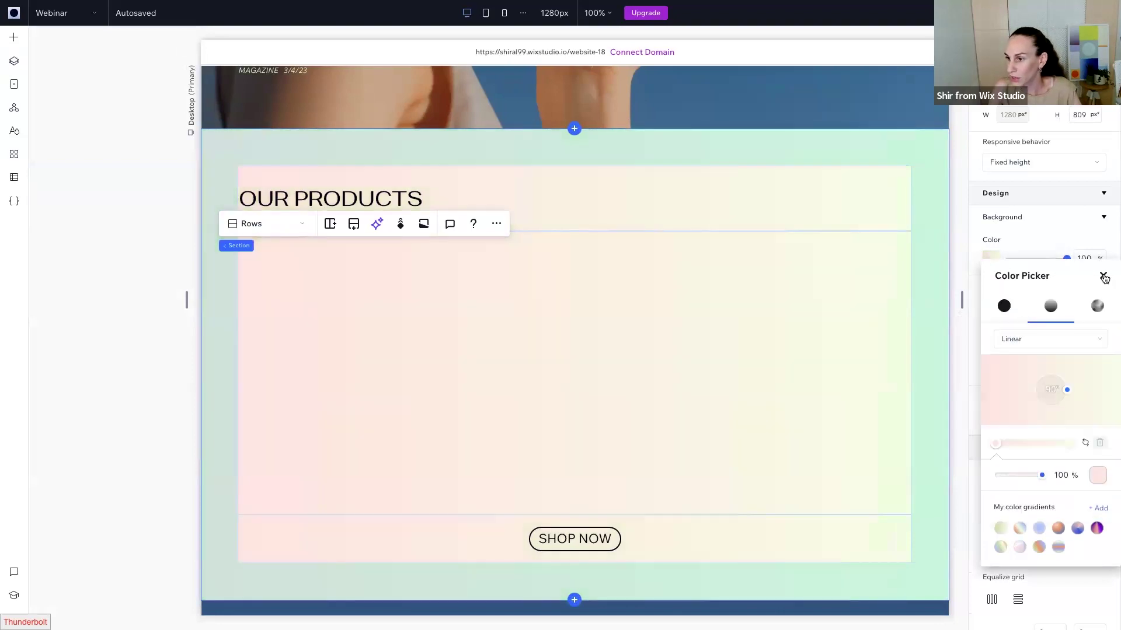
click(1034, 443)
click(1050, 348)
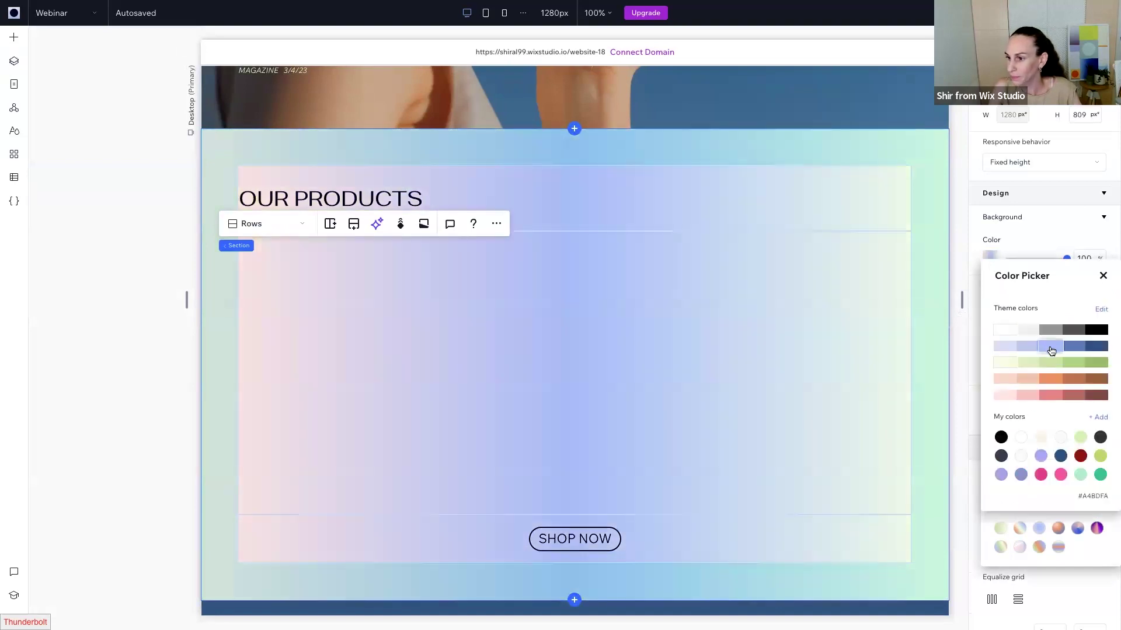
click(1103, 278)
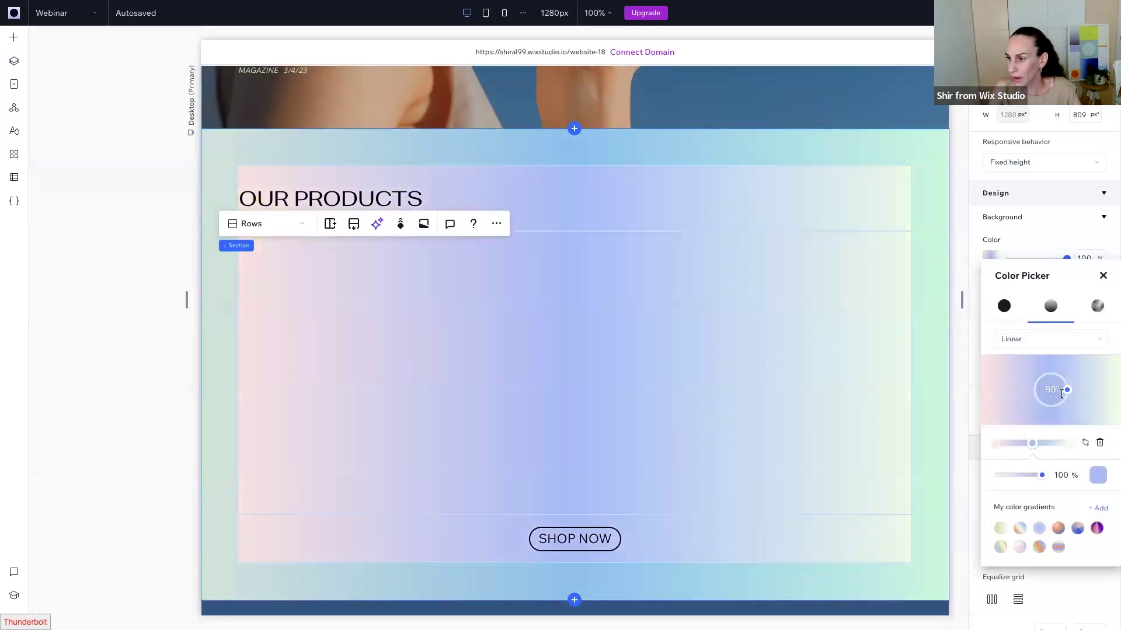
drag(1066, 390, 1065, 382)
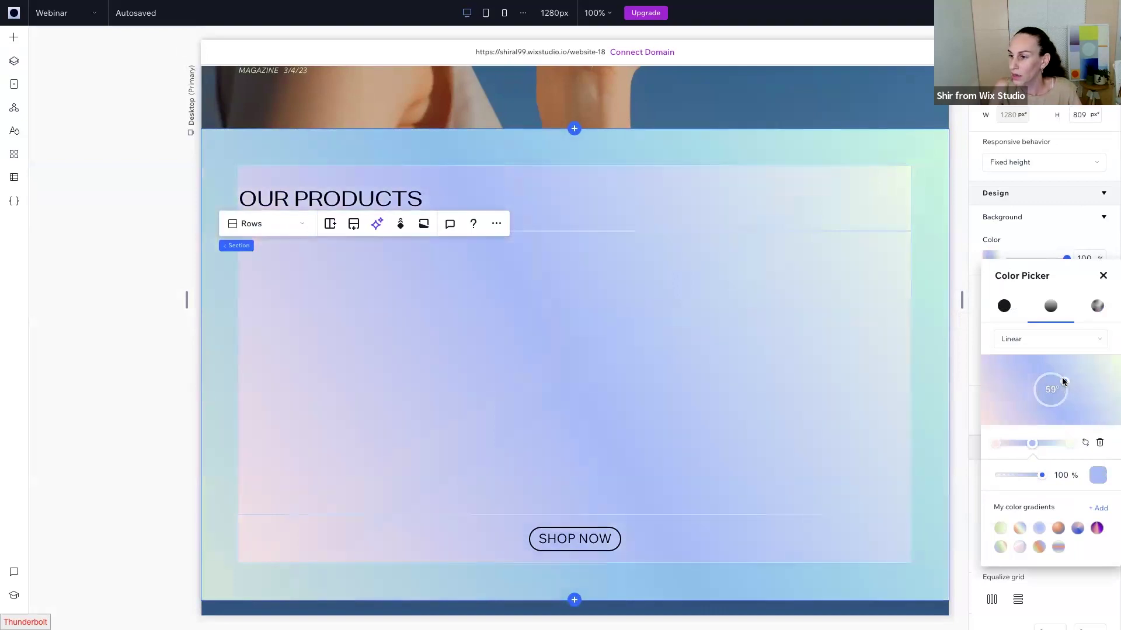
- Try Radial and Conic gradient types, move the conic centre, then switch to a fluid gradient
click(1029, 342)
click(1005, 363)
click(1029, 344)
click(1022, 360)
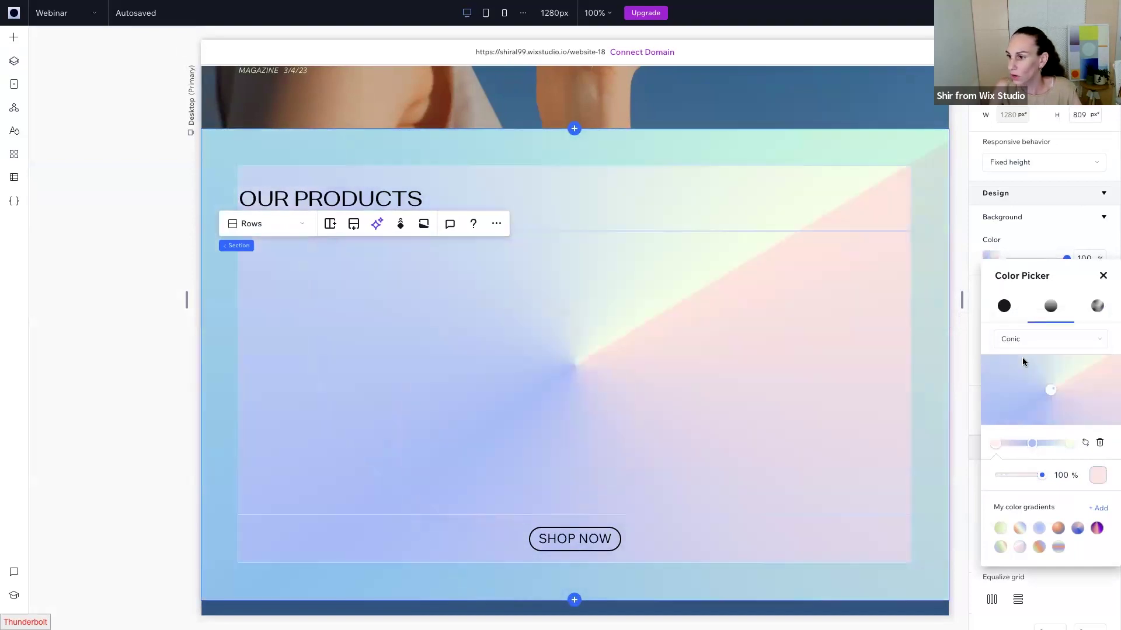
drag(1050, 390, 1085, 367)
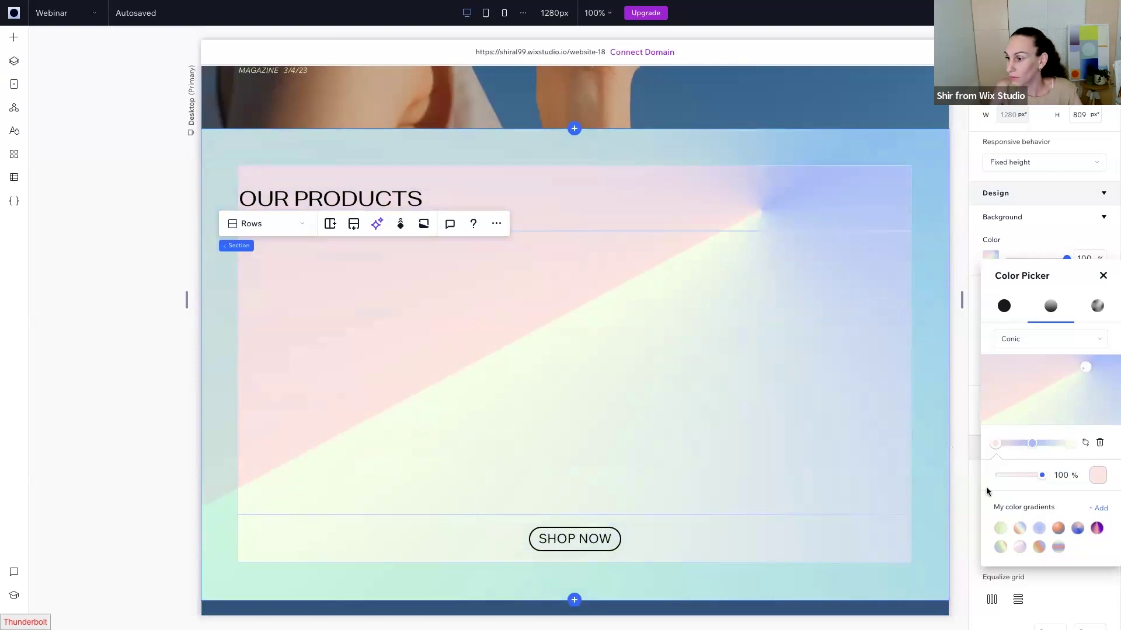
click(1096, 309)
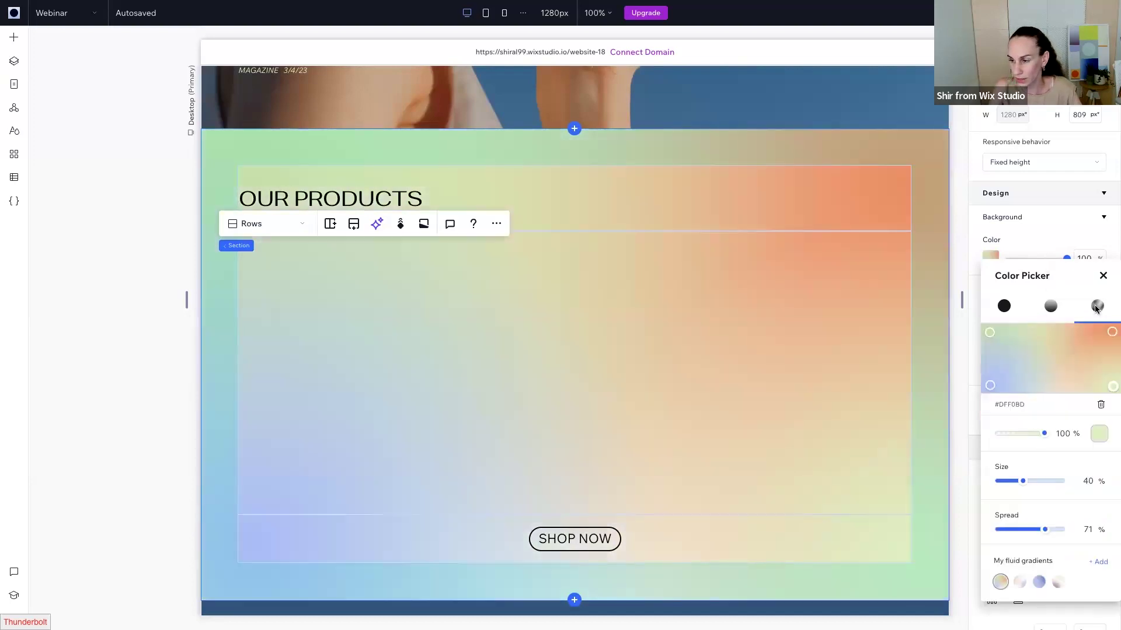
- Reposition the fluid gradient's colour points and recolour the green point orange
drag(989, 336, 1016, 350)
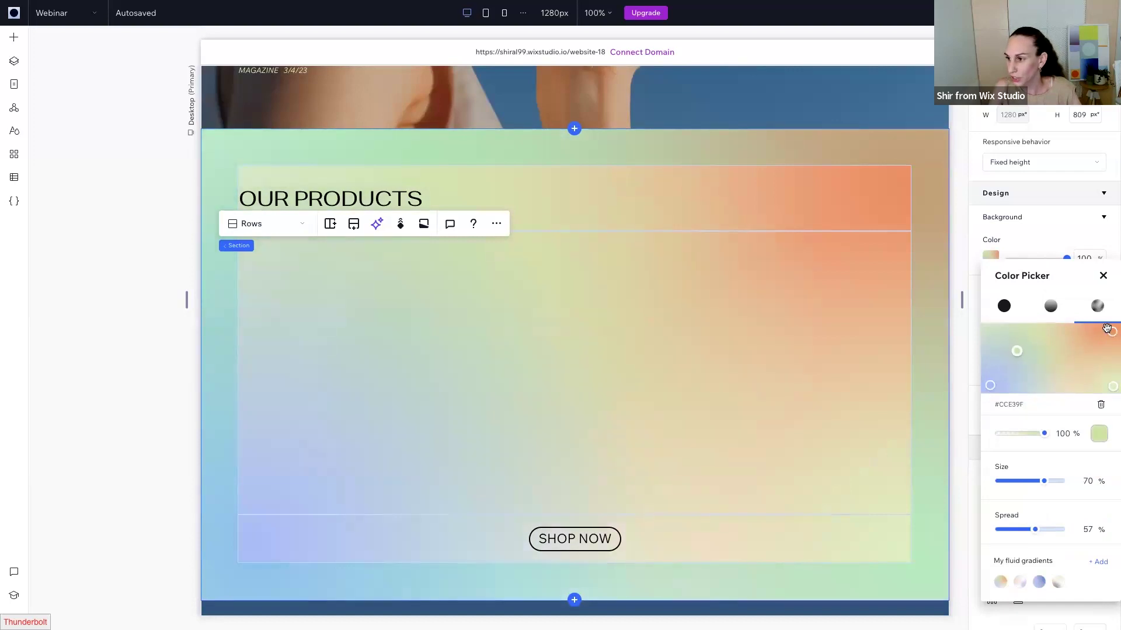
drag(1112, 332, 1073, 343)
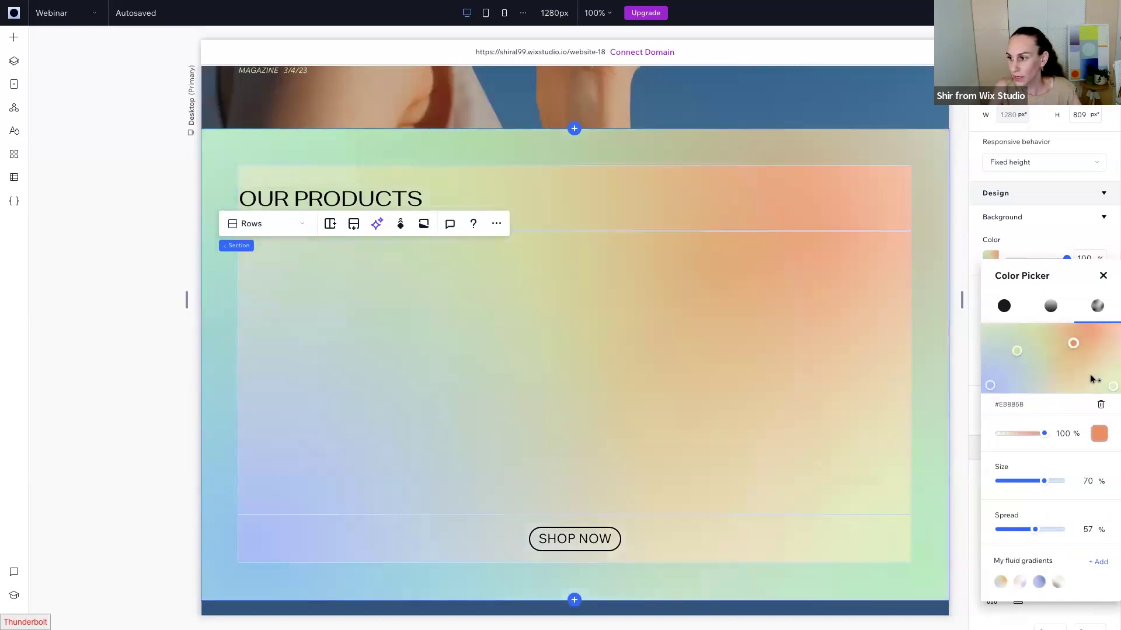
drag(1111, 386, 1061, 370)
click(1017, 350)
click(1097, 434)
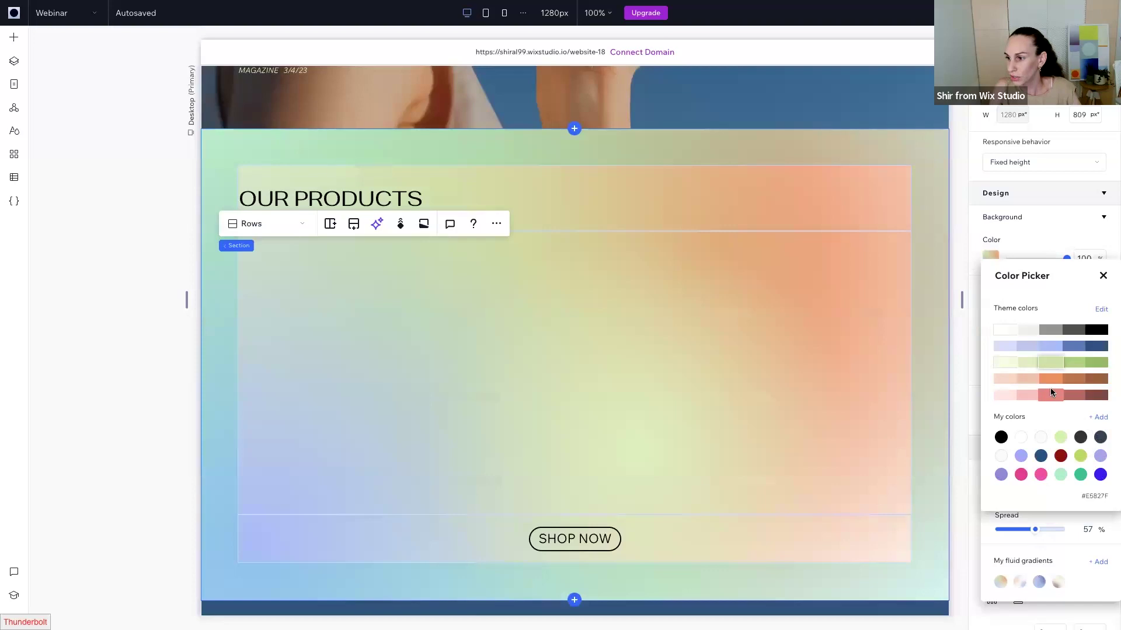
click(1051, 379)
click(1103, 277)
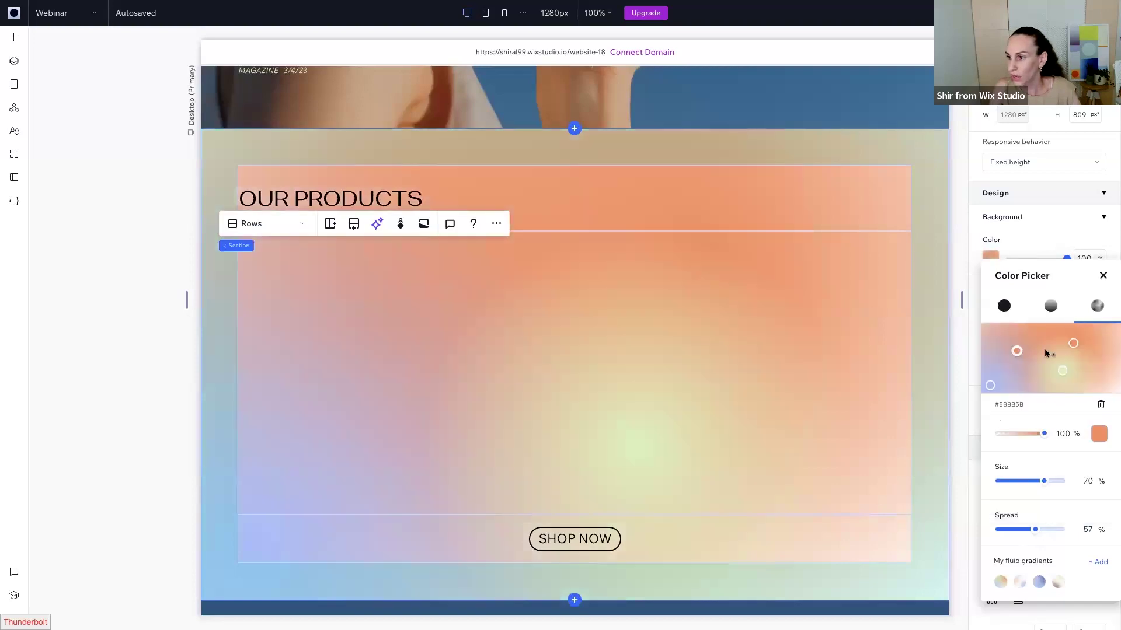
- Add a blue (#567CBA) point at 29% size and 26% spread, shift green right, nudge the orange points
click(1029, 373)
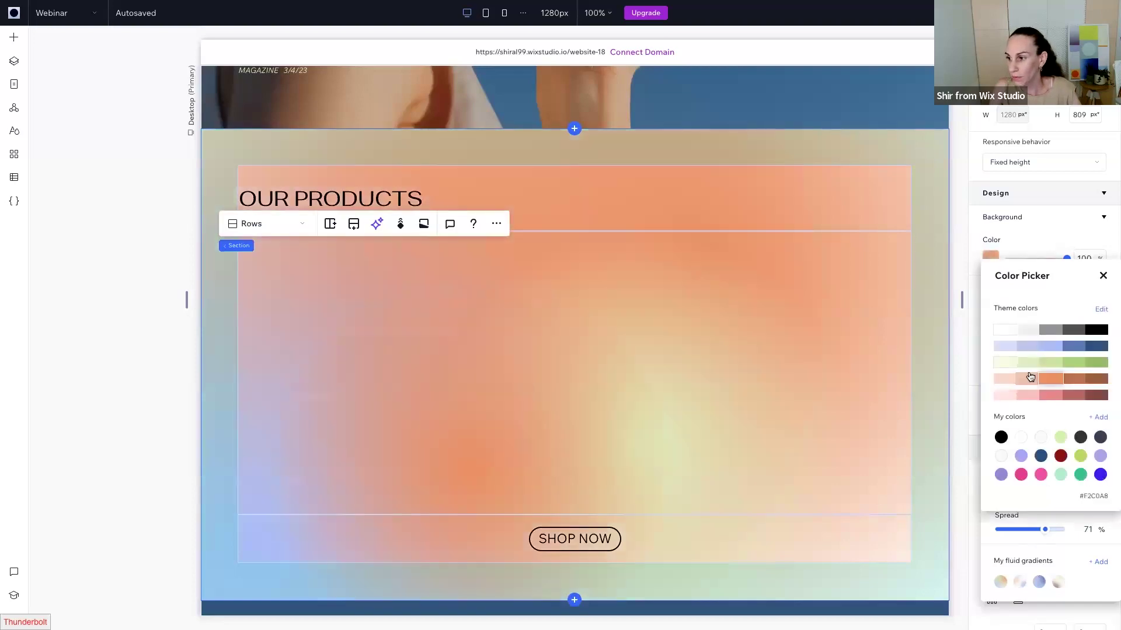
click(1074, 347)
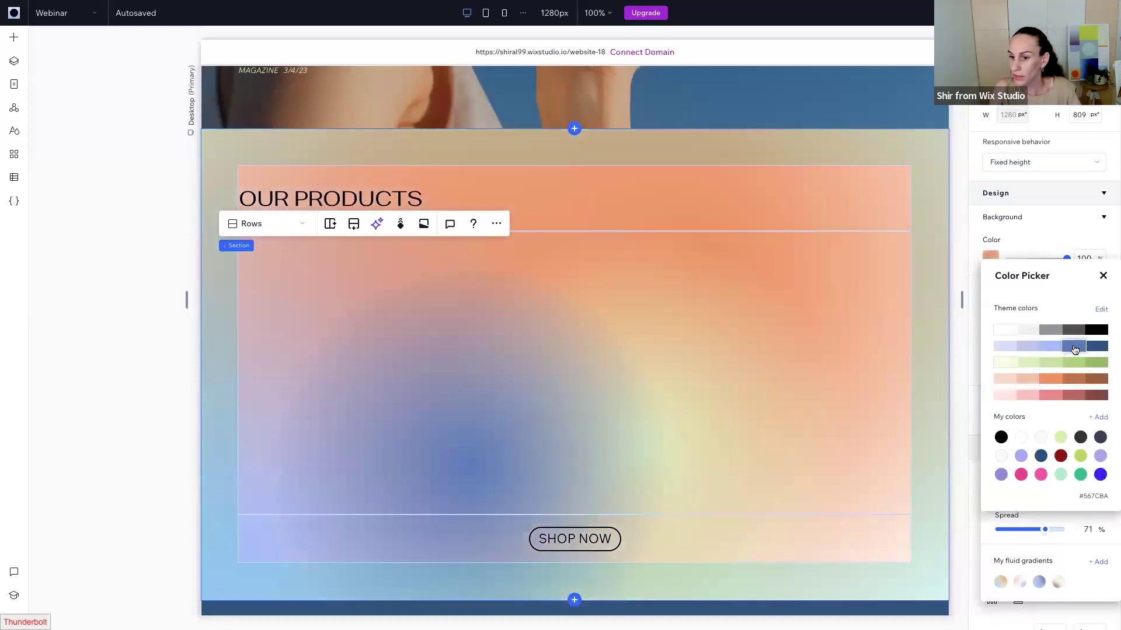
click(1103, 277)
drag(1063, 370, 1037, 372)
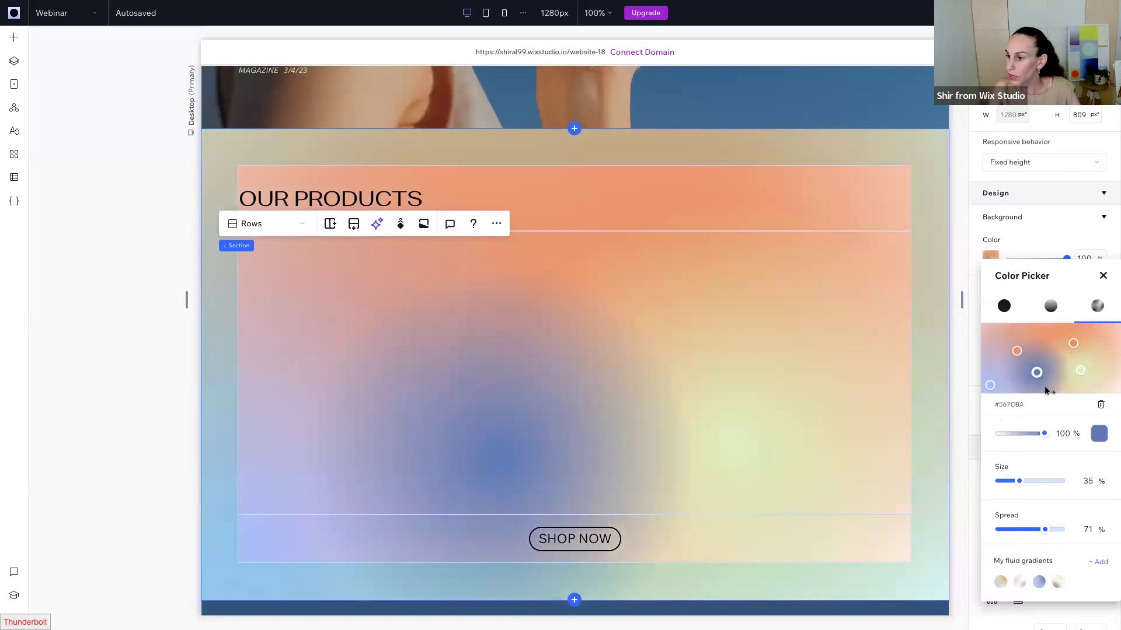
mouse_move(1020, 482)
mouse_down()
mouse_move(1034, 482)
mouse_move(1016, 481)
mouse_up()
drag(1043, 529, 1014, 532)
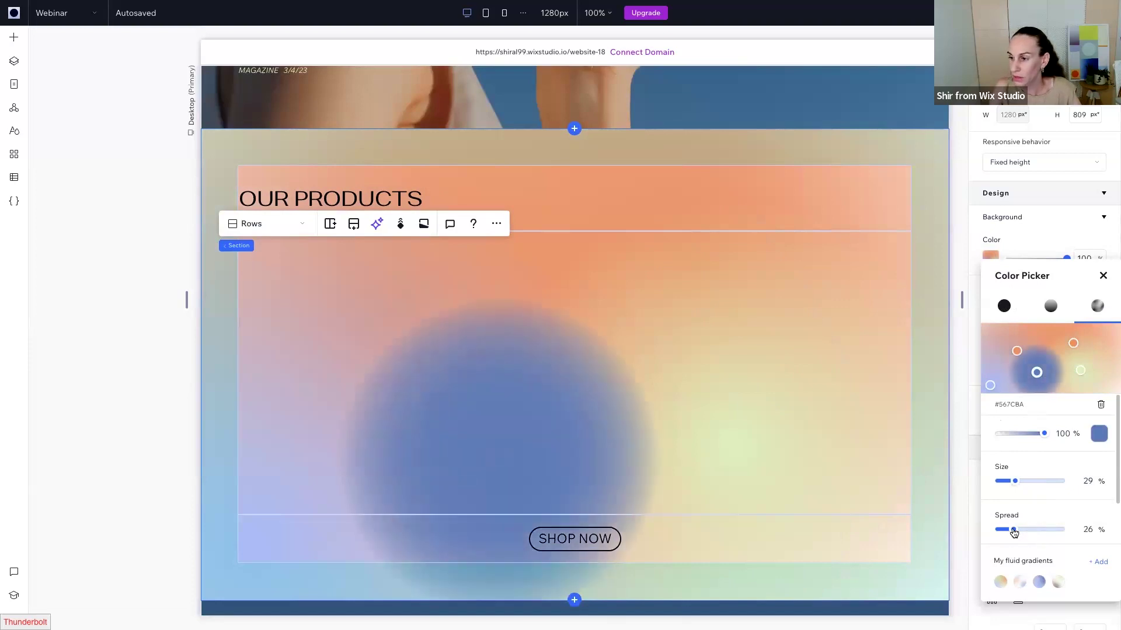
drag(1071, 342, 1093, 373)
click(1085, 372)
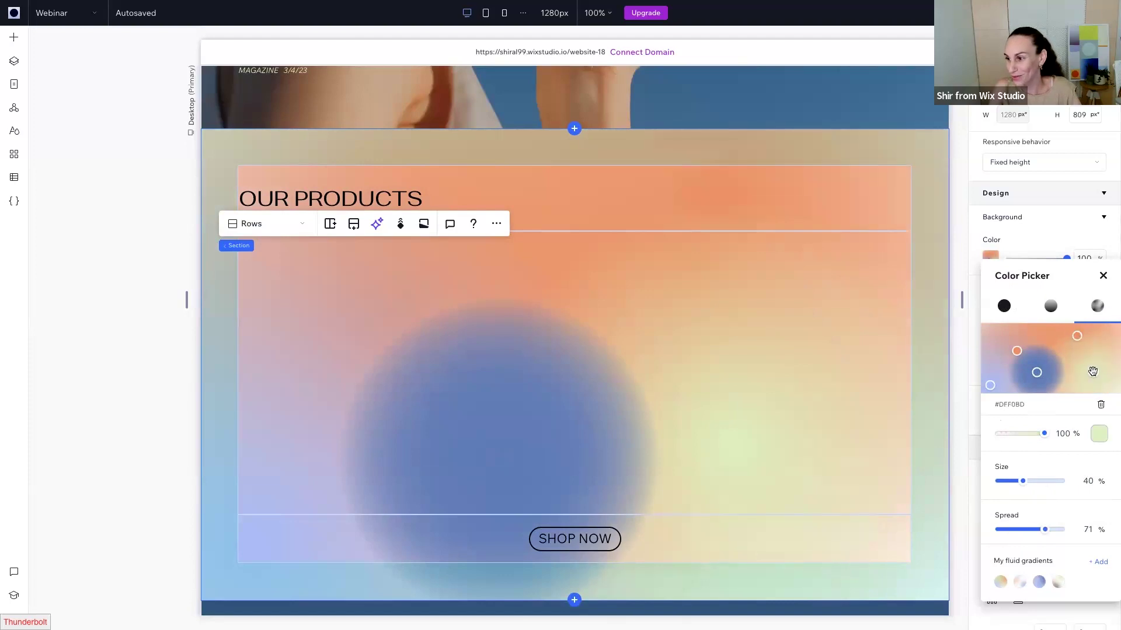
click(1013, 349)
drag(1014, 349, 1045, 367)
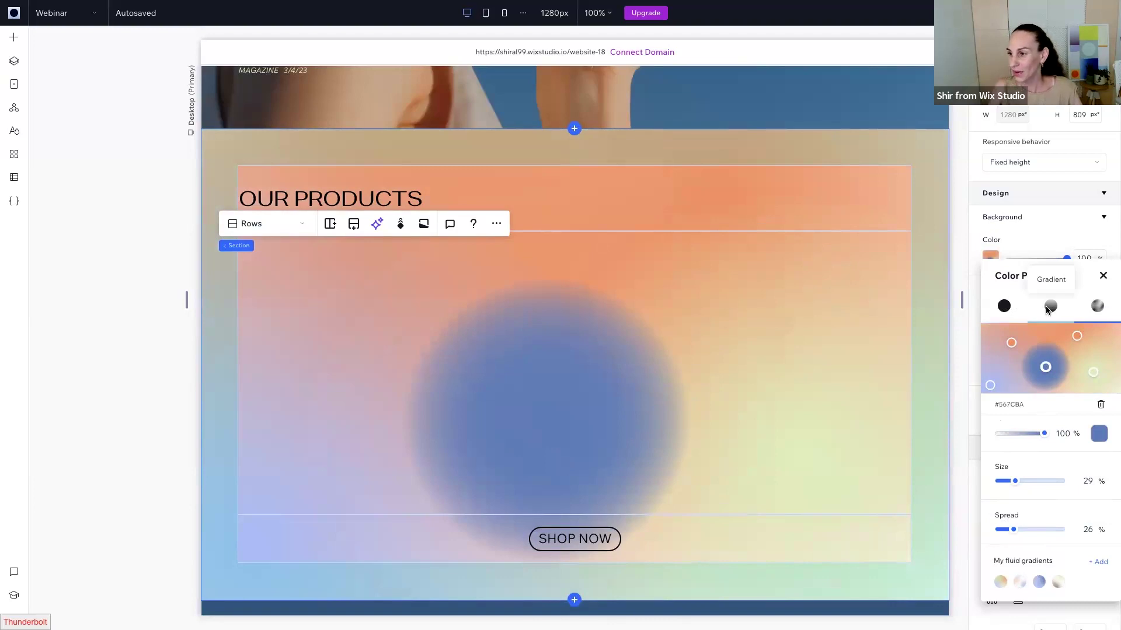
- Switch the background back to a conic gradient and unhide the product cards repeater
click(1049, 308)
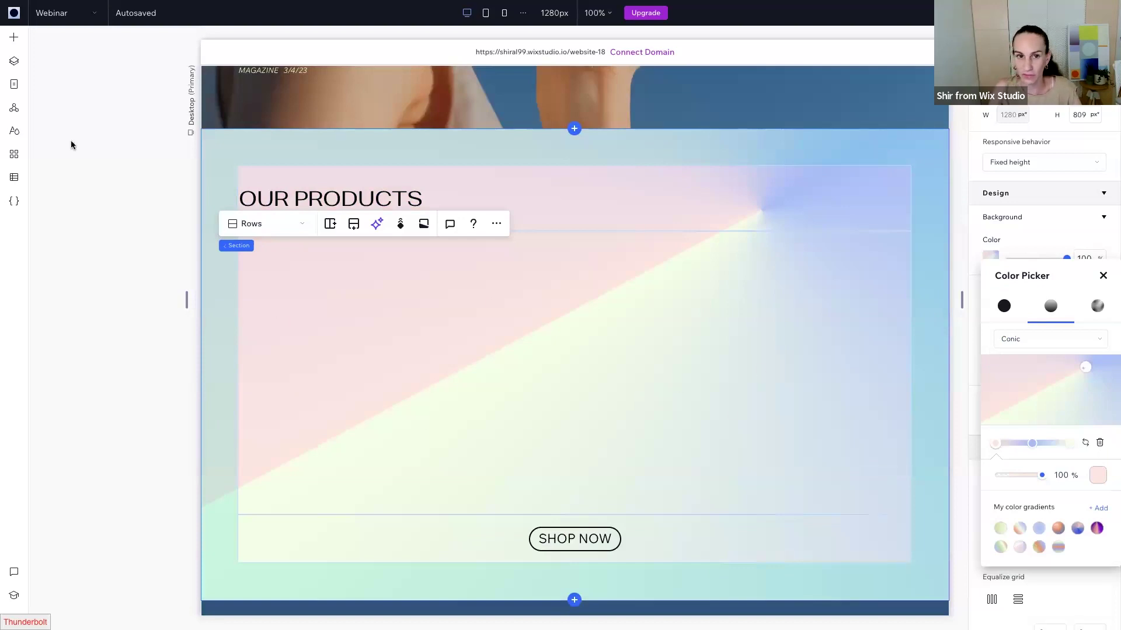
click(14, 64)
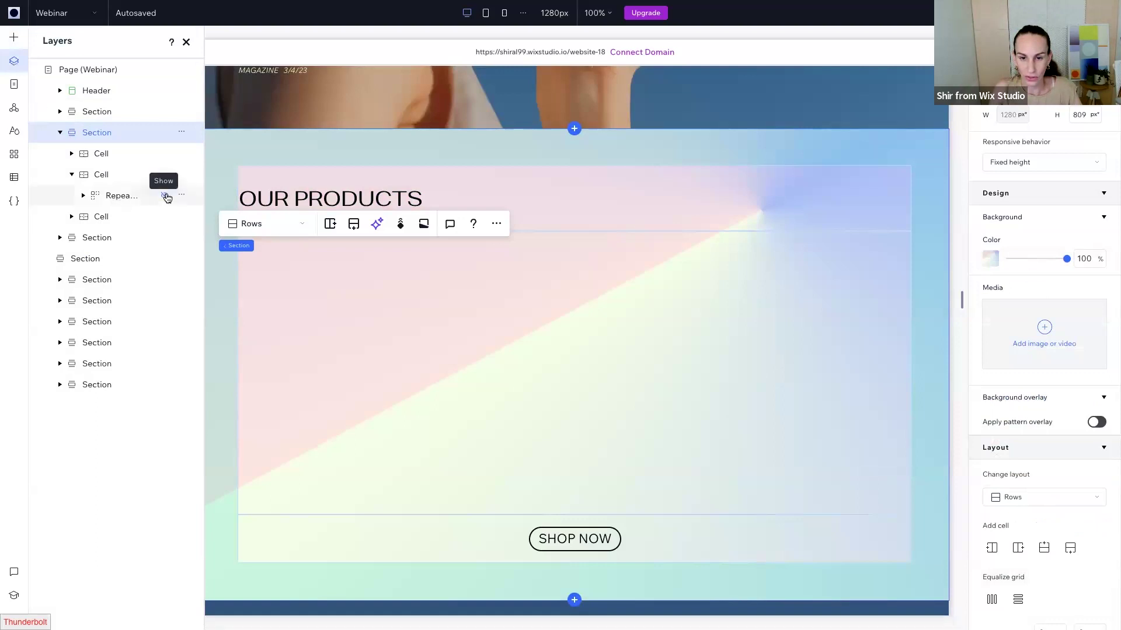
click(165, 196)
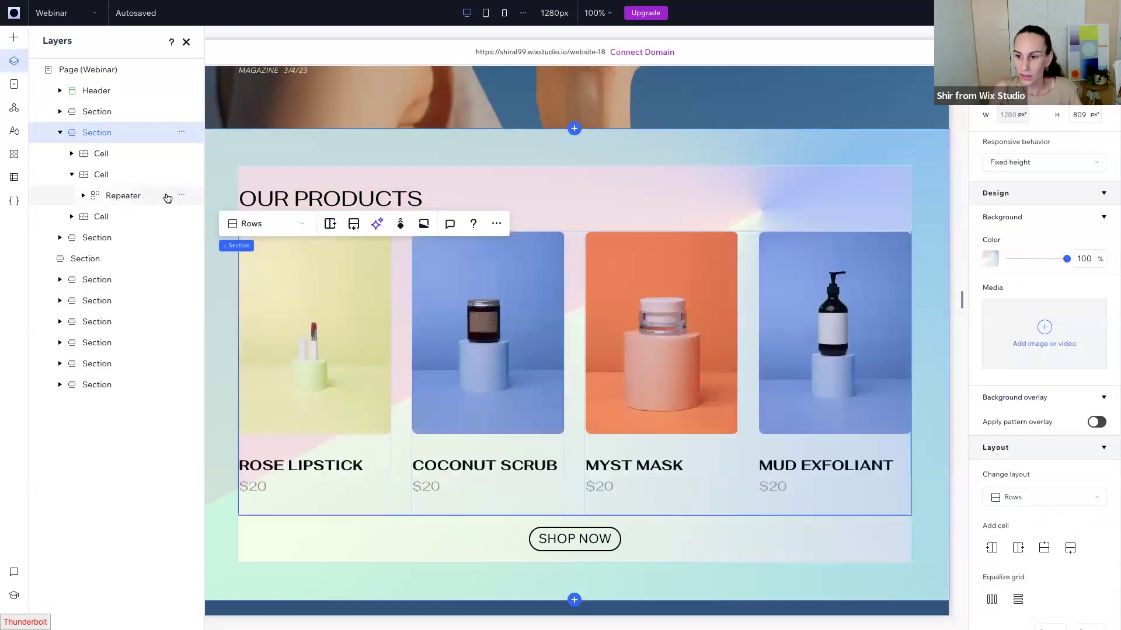
- Nudge the conic gradient's centre, close the picker and Layers, and preview the site
click(990, 258)
drag(1084, 367, 1085, 365)
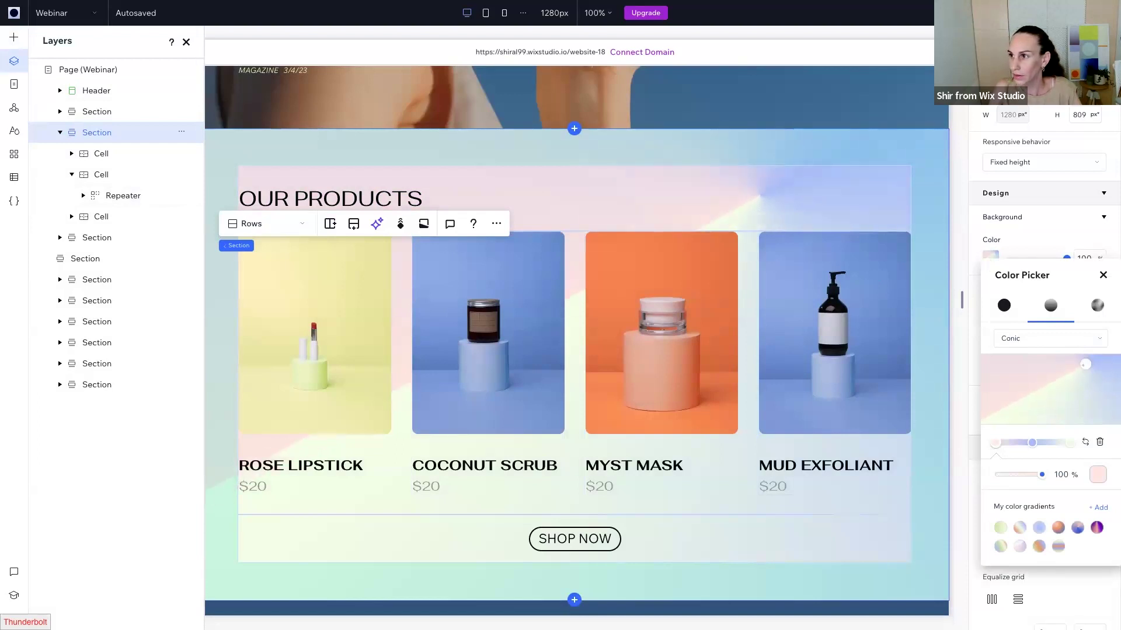
click(933, 166)
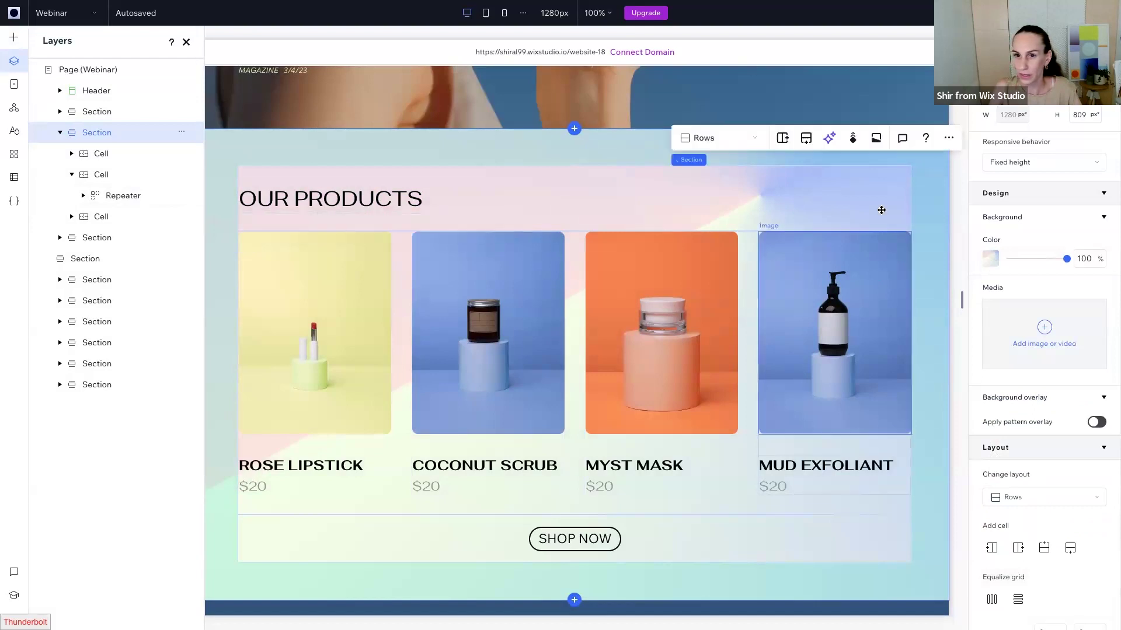
click(185, 42)
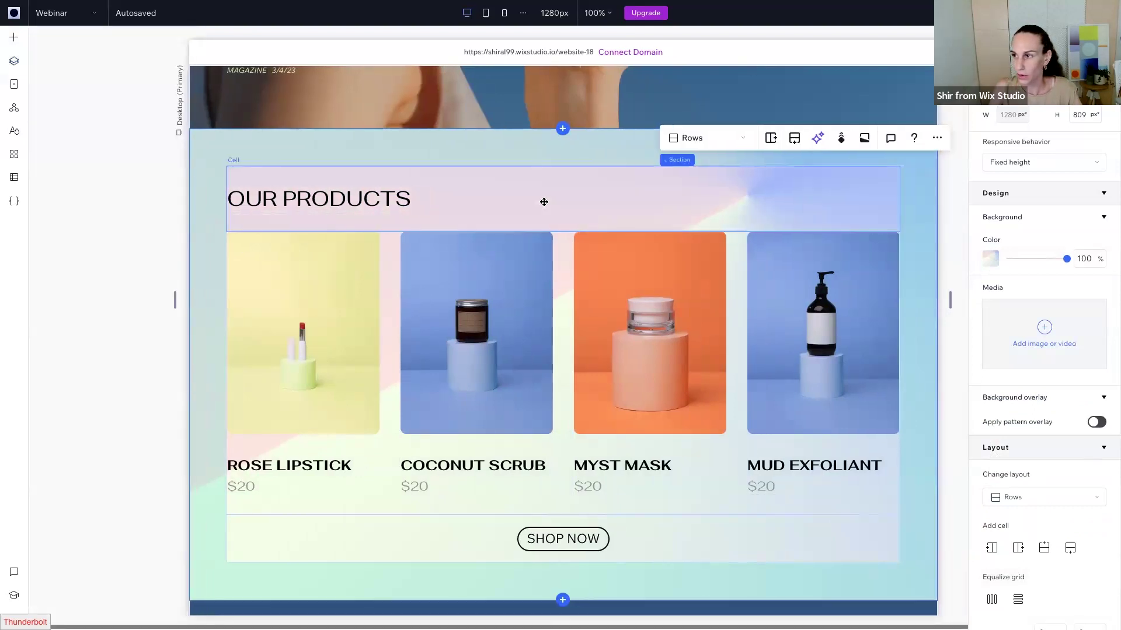
key(ctrl+p)
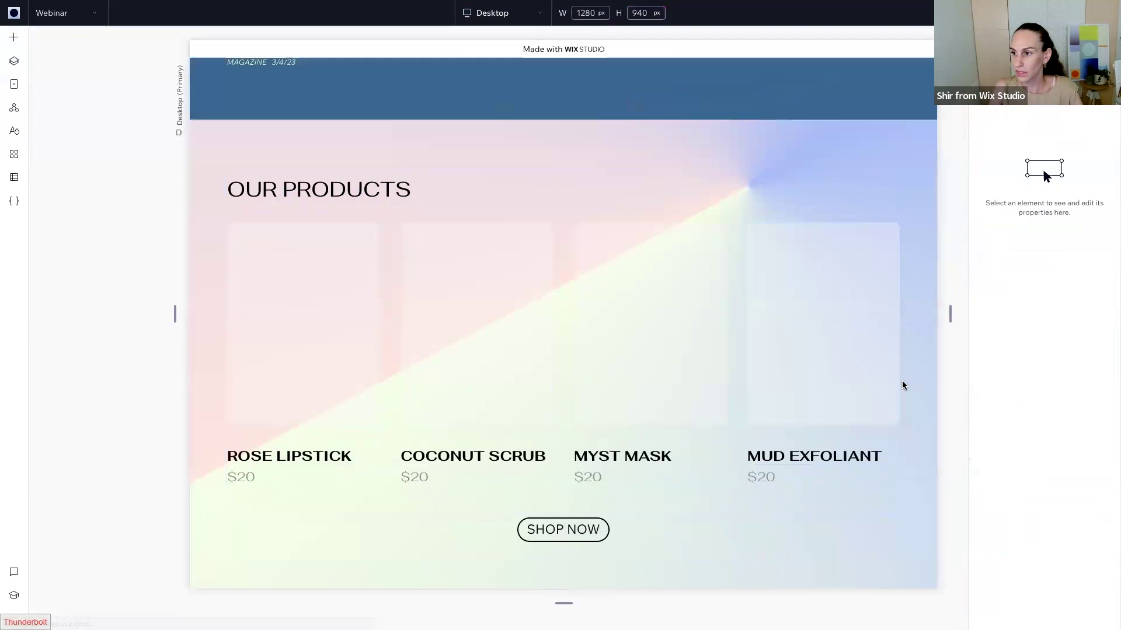
- Scroll the preview from OUR PRODUCTS down to NEW COLLECTION, then exit back to the editor
scroll(891, 465, down, 2)
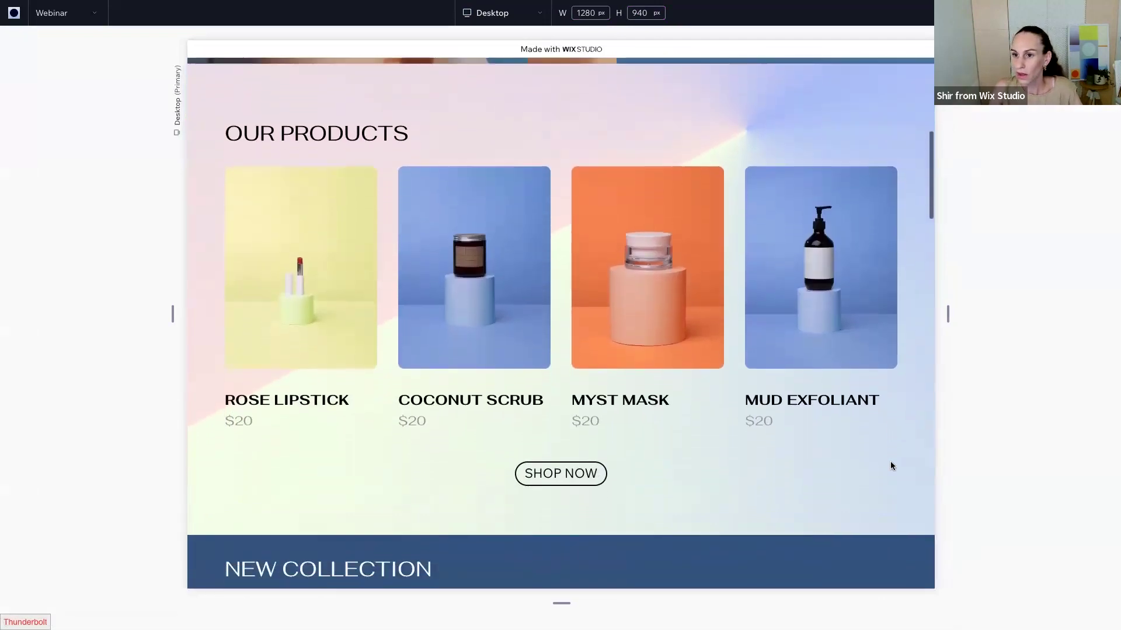
scroll(891, 466, up, 3)
scroll(890, 466, down, 2)
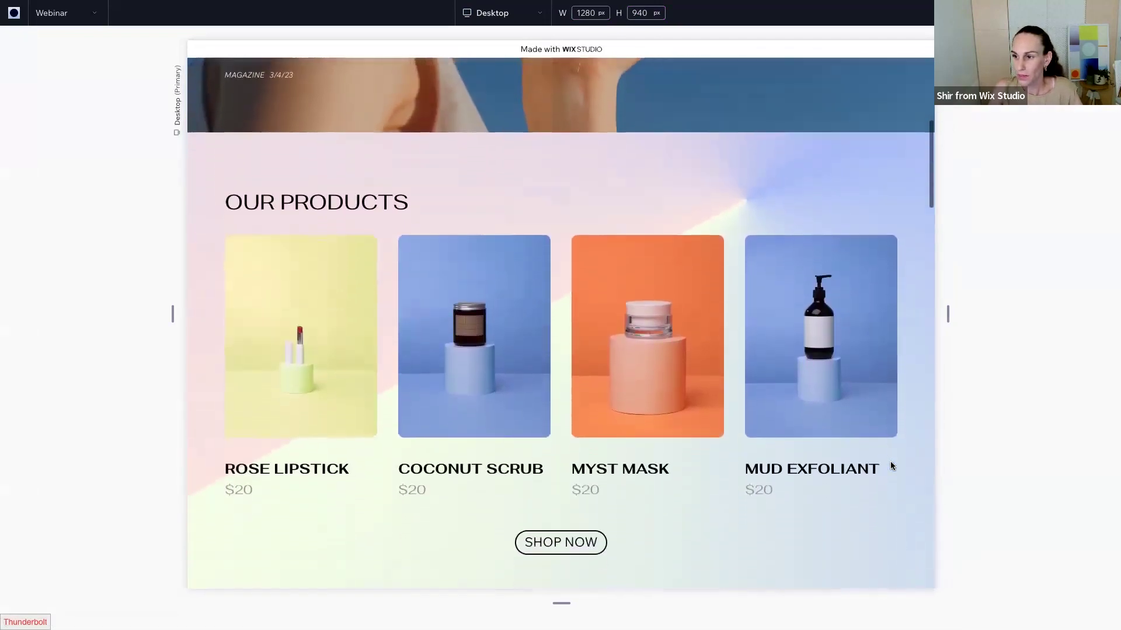
scroll(890, 465, down, 1)
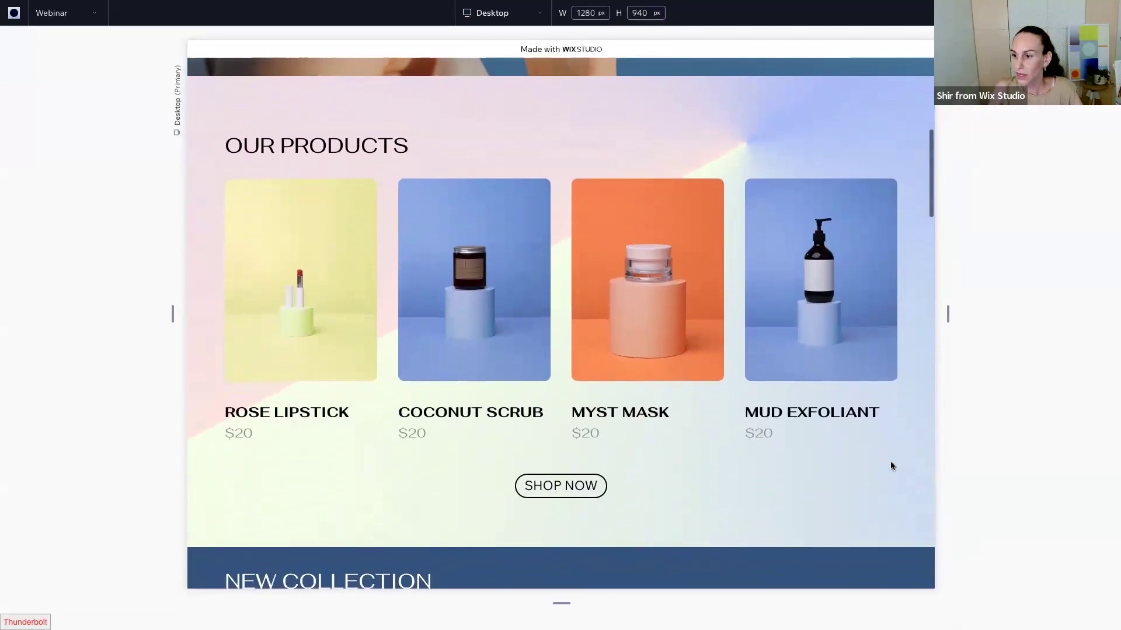
scroll(745, 497, down, 5)
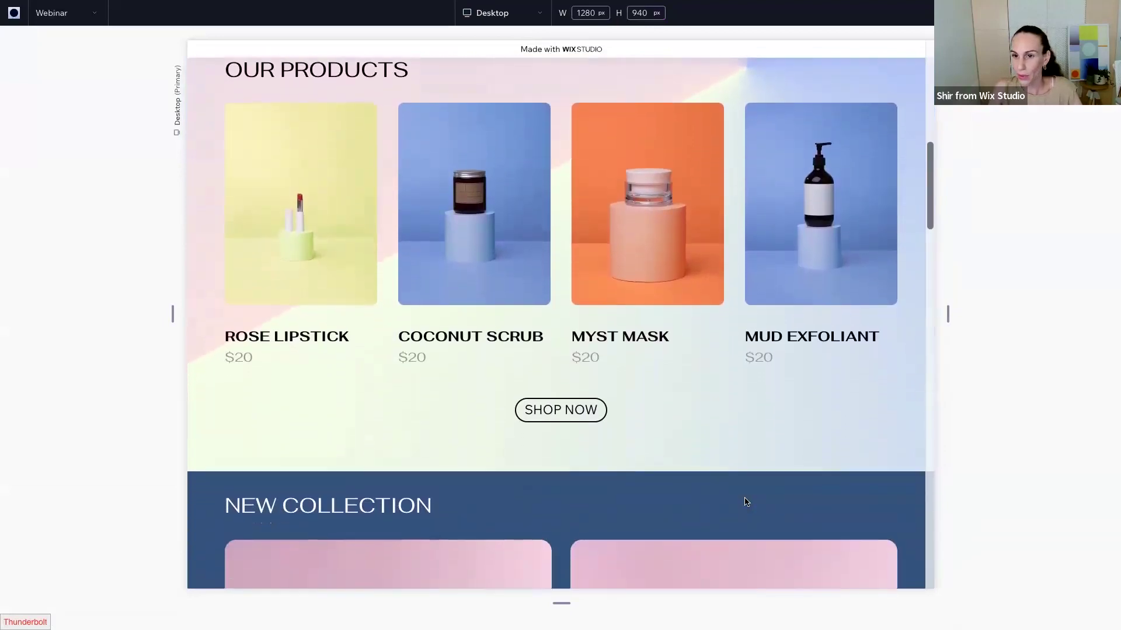
scroll(744, 499, down, 4)
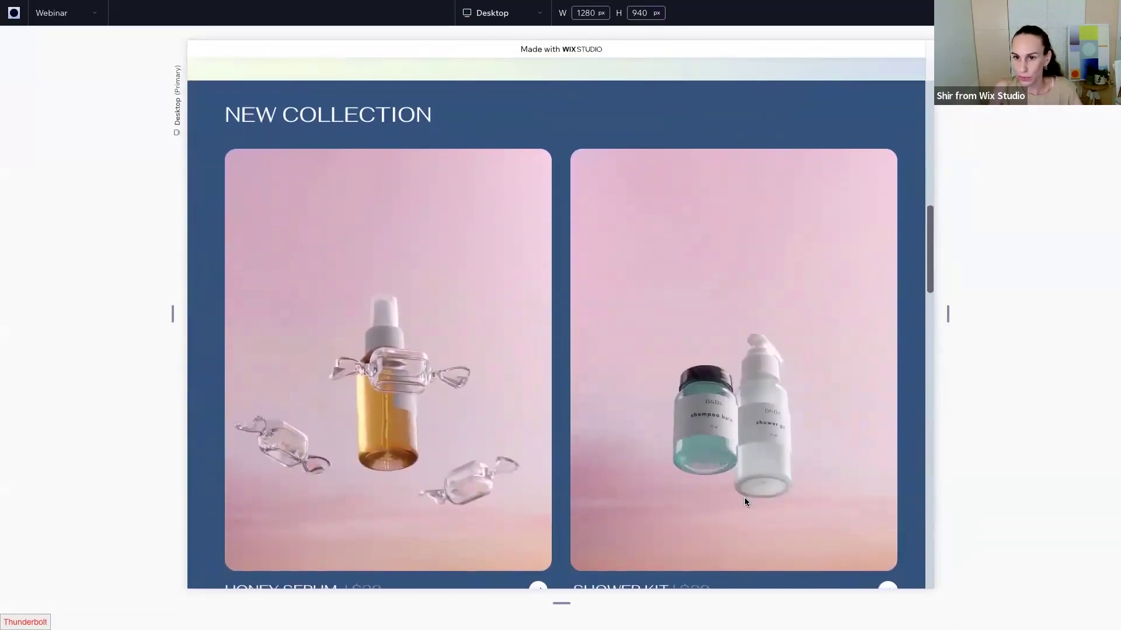
key(Escape)
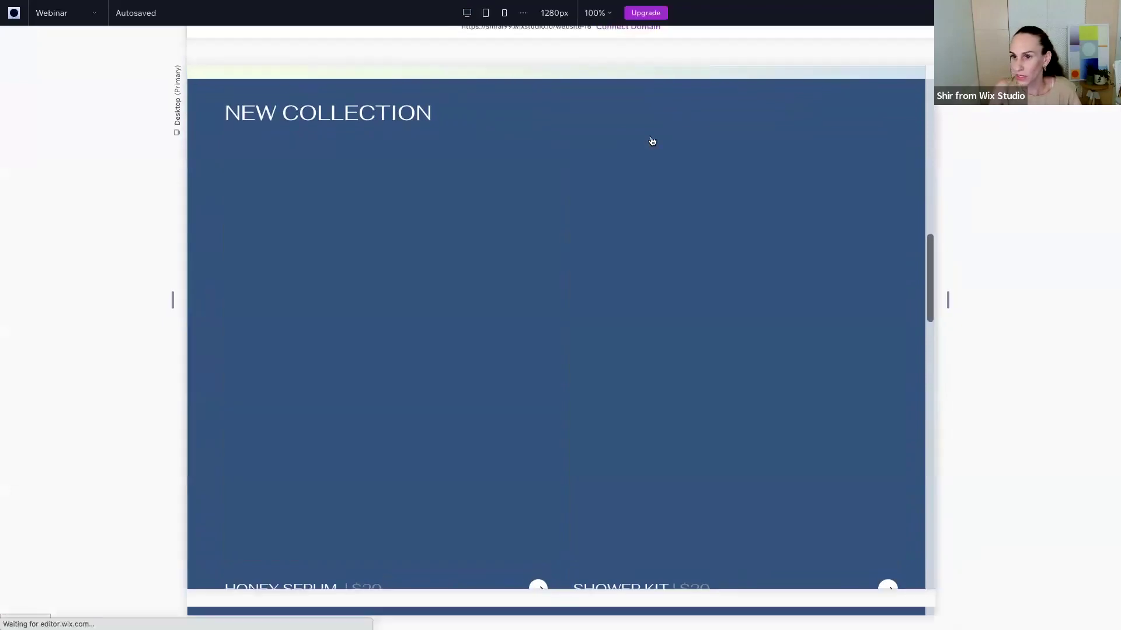
- Select the dark blue NEW COLLECTION section holding the HONEY SERUM and SHOWER KIT cards
click(214, 334)
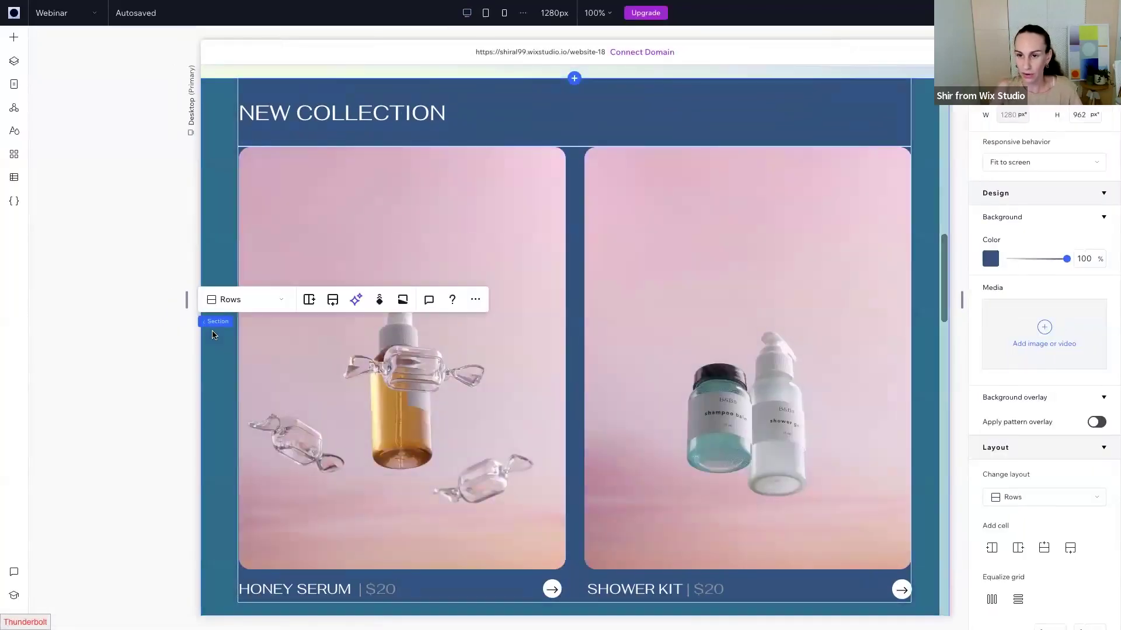
scroll(213, 334, up, 1)
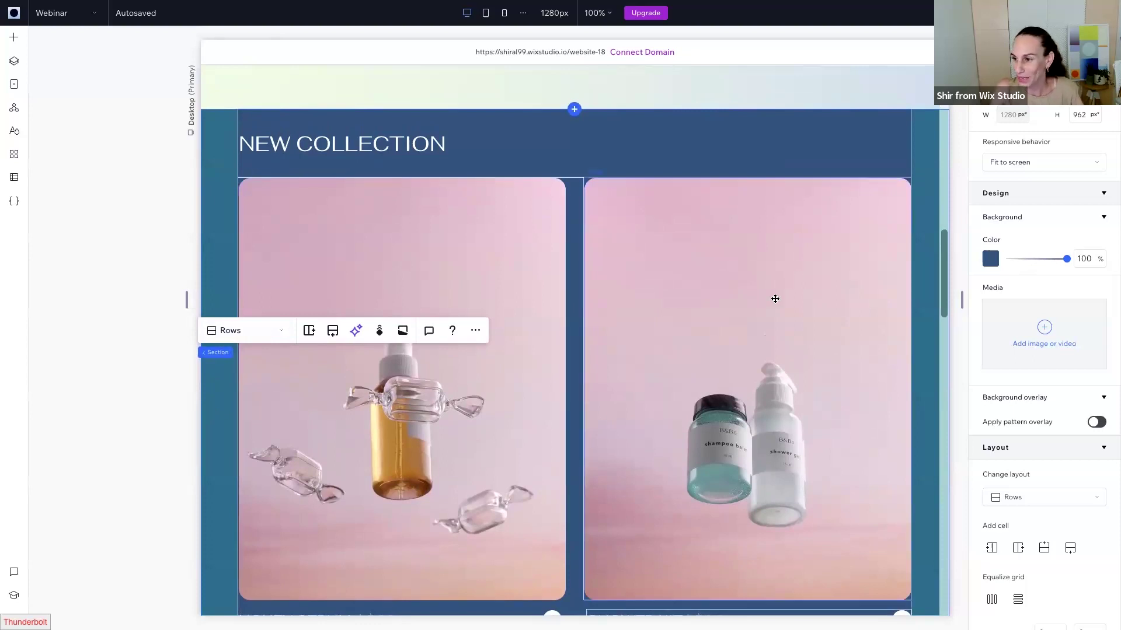
scroll(920, 420, down, 1)
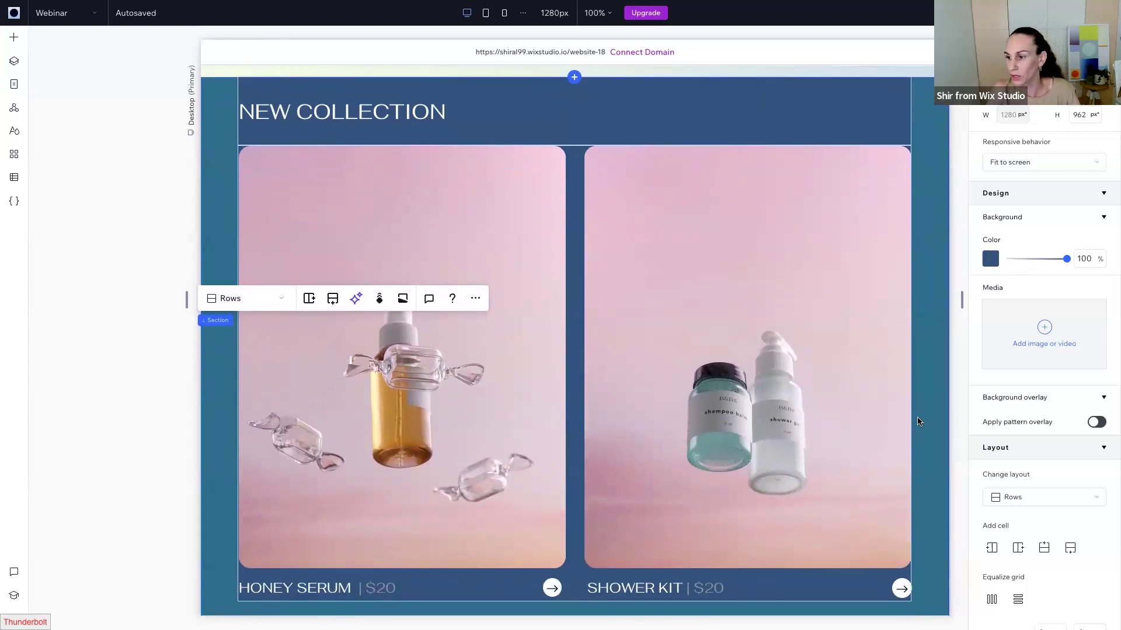
click(921, 421)
click(930, 325)
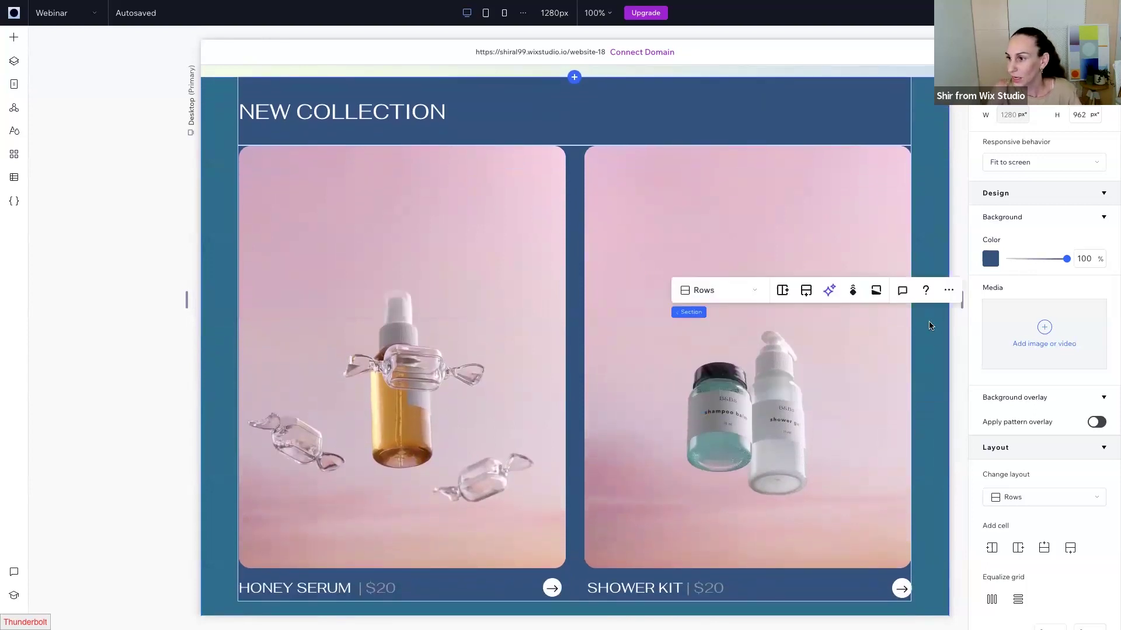
- Set the Shiny Water video from the media library as the NEW COLLECTION background
click(1042, 344)
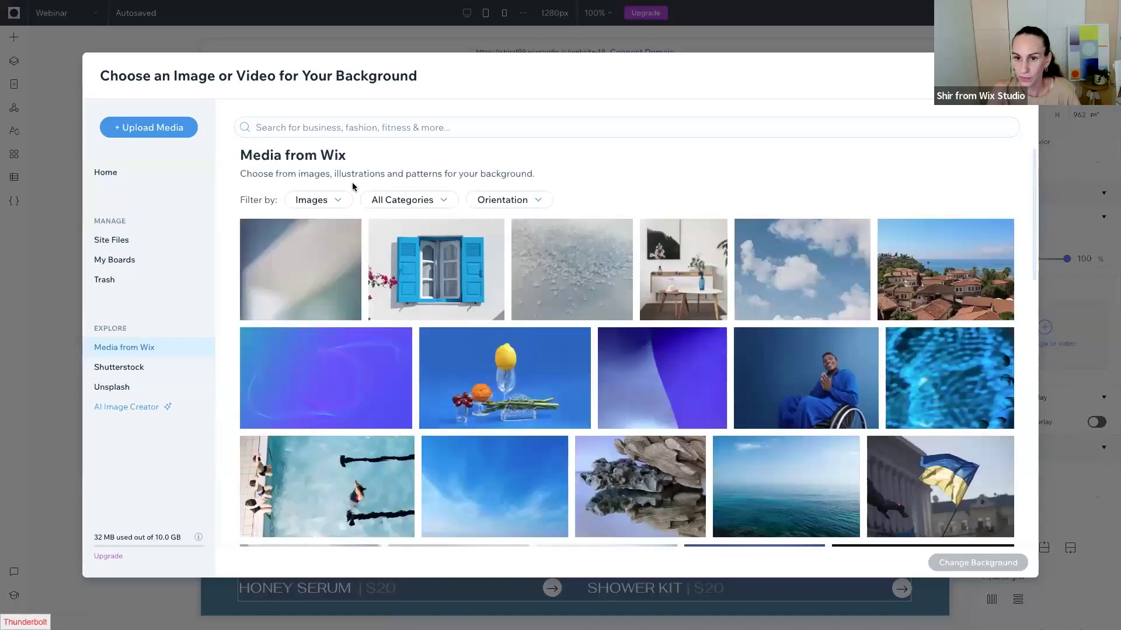
click(321, 206)
click(299, 264)
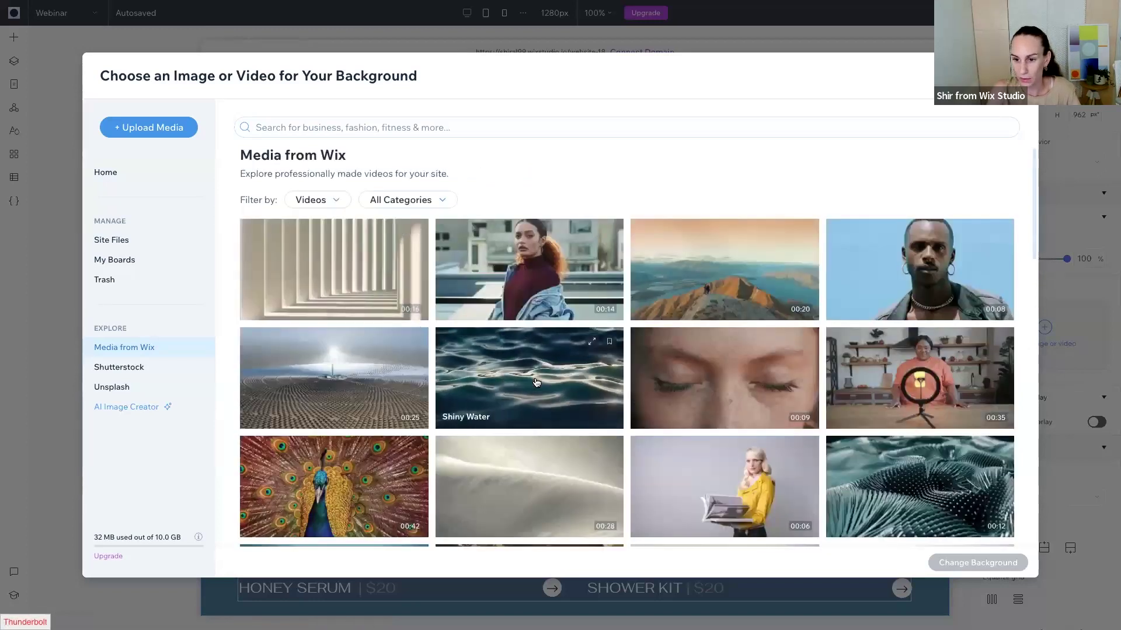
double_click(535, 377)
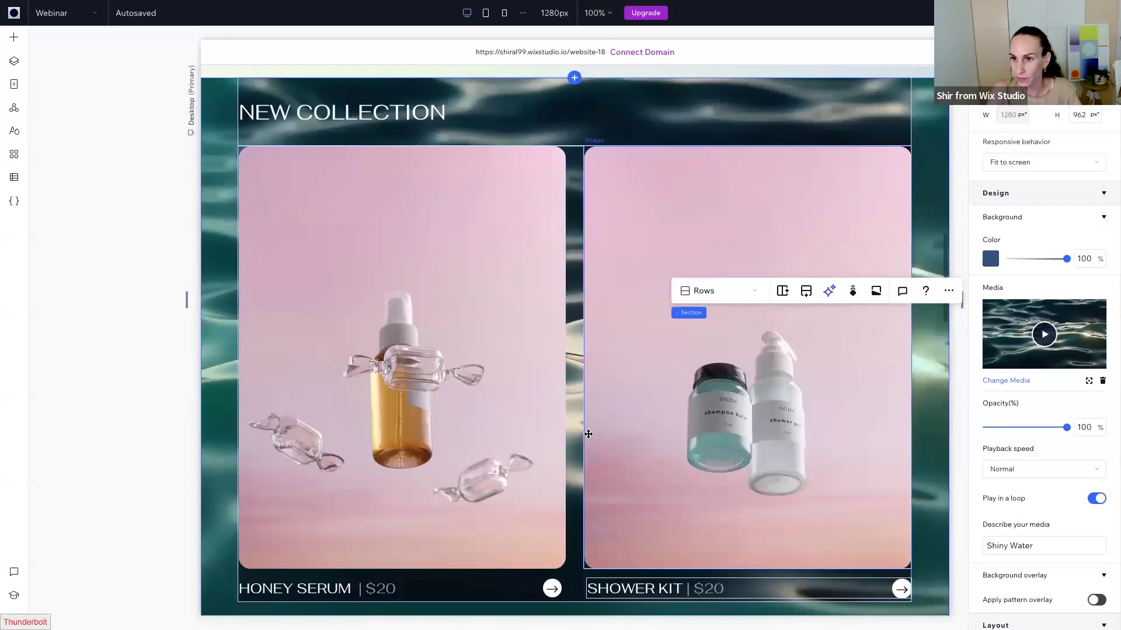
scroll(588, 433, down, 1)
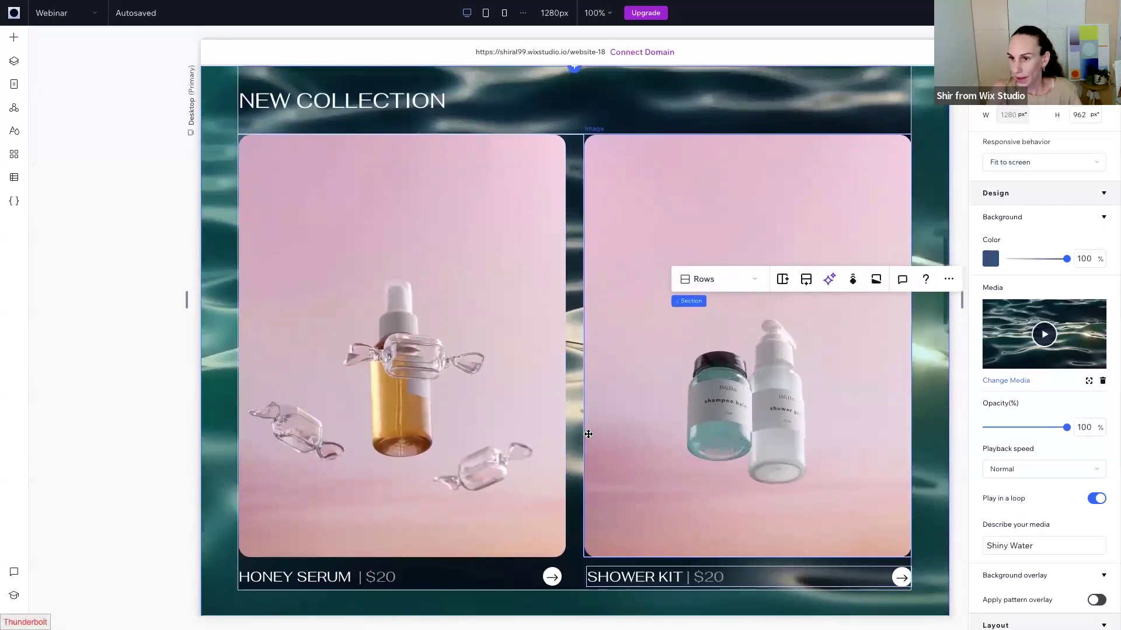
scroll(828, 387, up, 2)
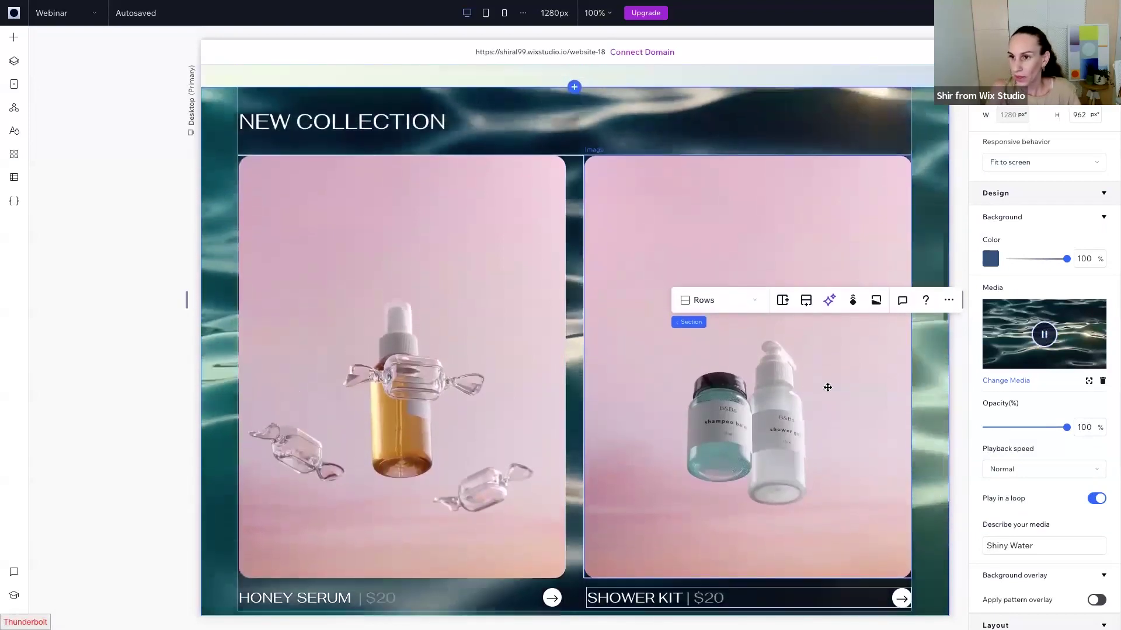
scroll(825, 385, down, 2)
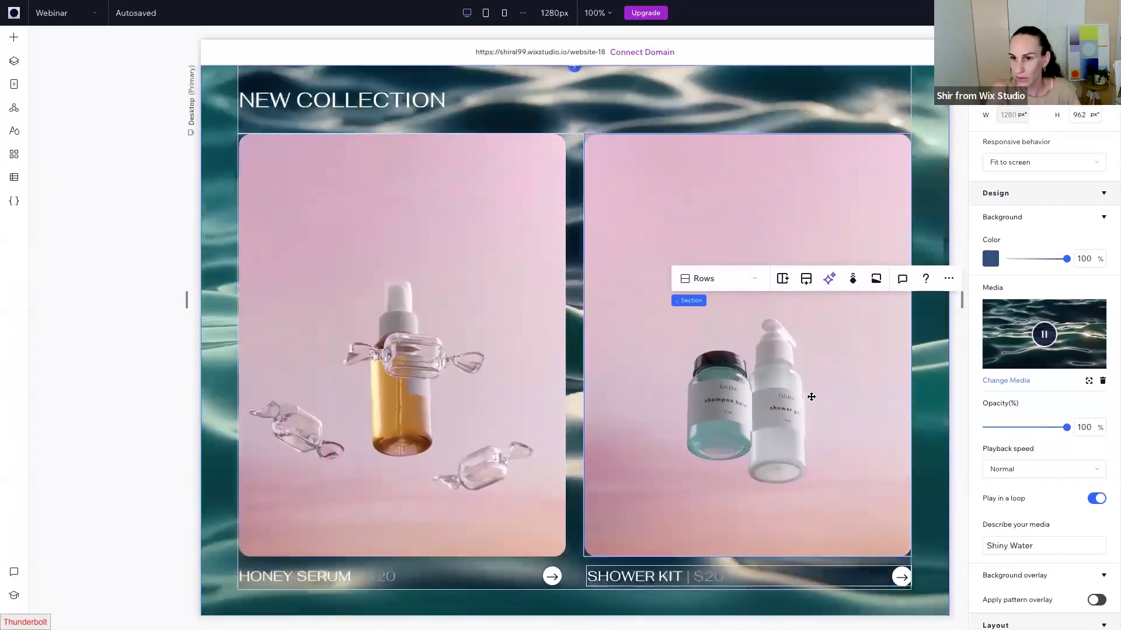
scroll(811, 396, up, 1)
scroll(812, 397, up, 3)
scroll(811, 397, down, 2)
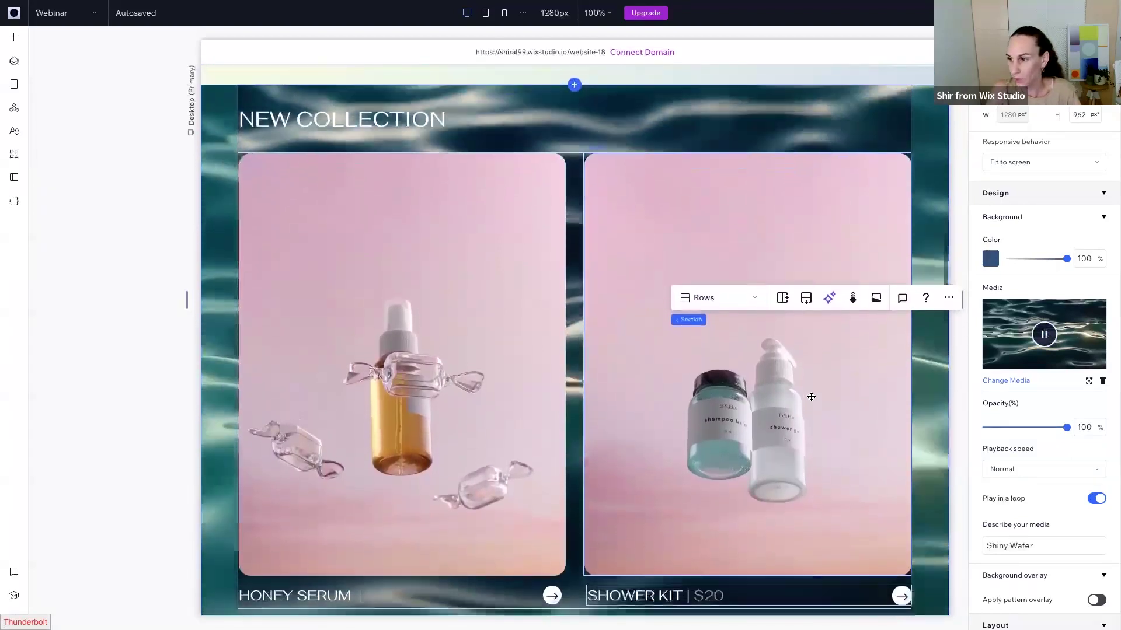
scroll(812, 397, down, 1)
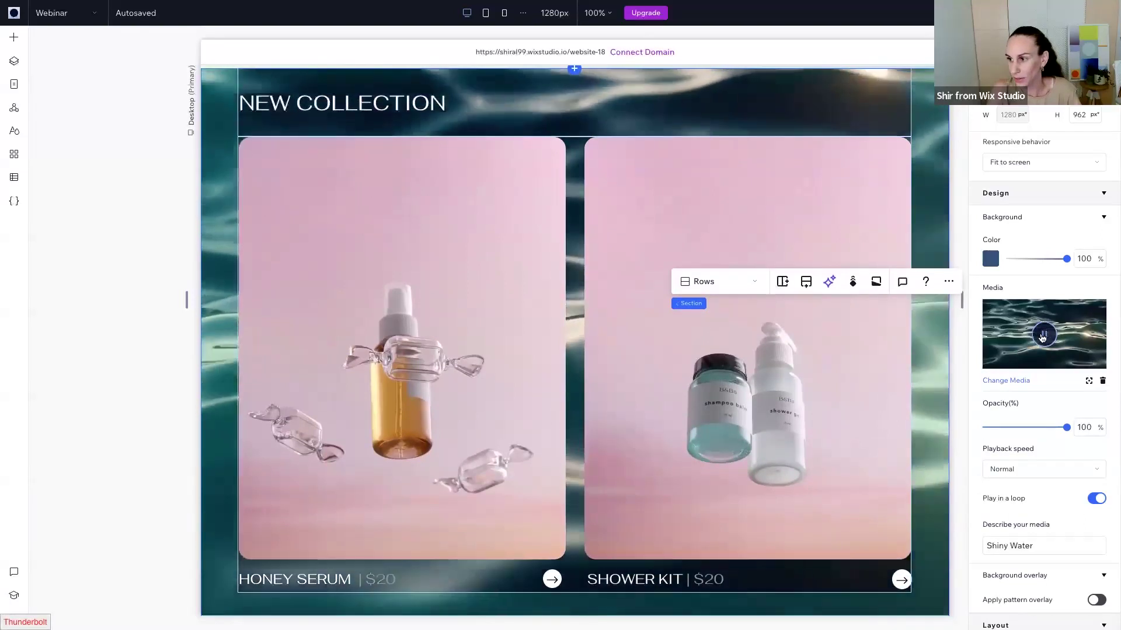
click(1043, 337)
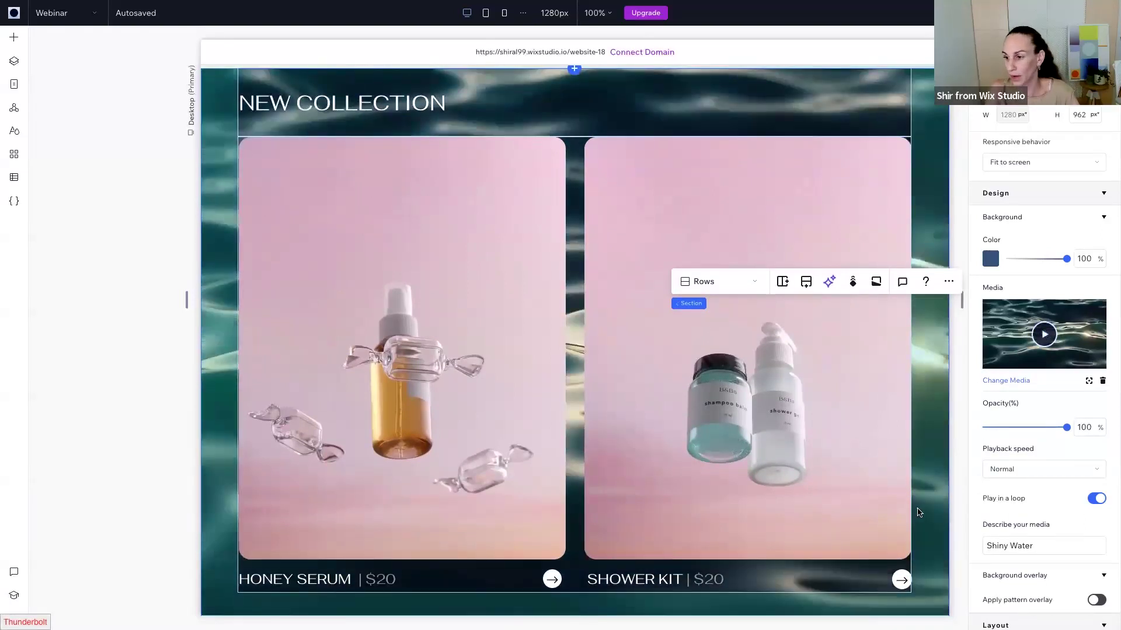
scroll(918, 512, down, 2)
scroll(918, 513, up, 3)
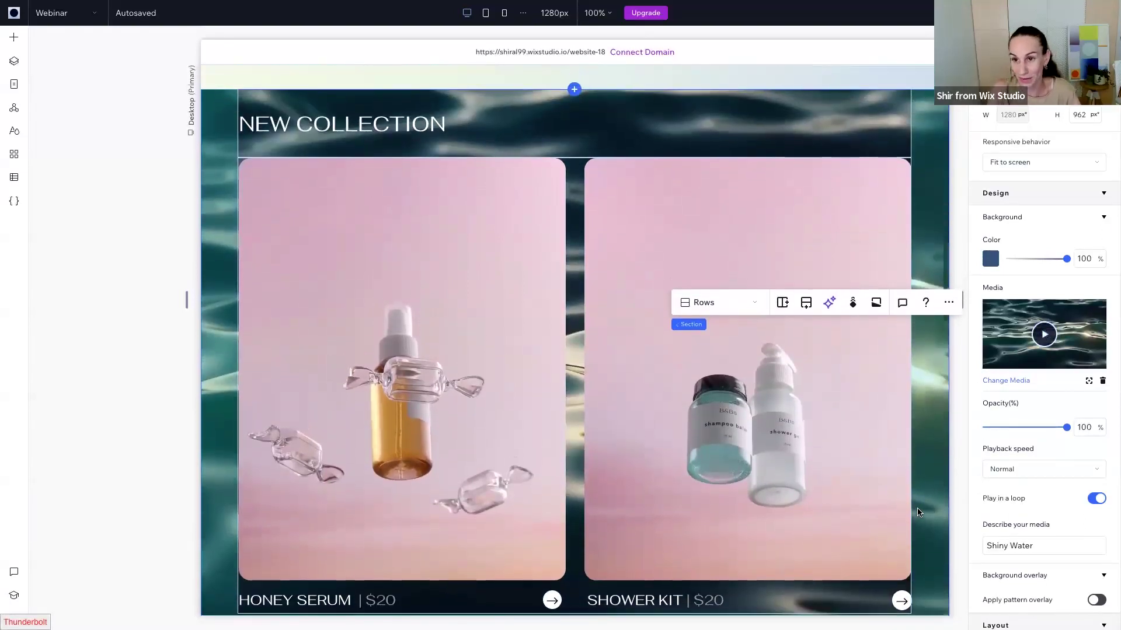
- Set a light blue theme background colour and fade the video to 61% opacity
click(989, 259)
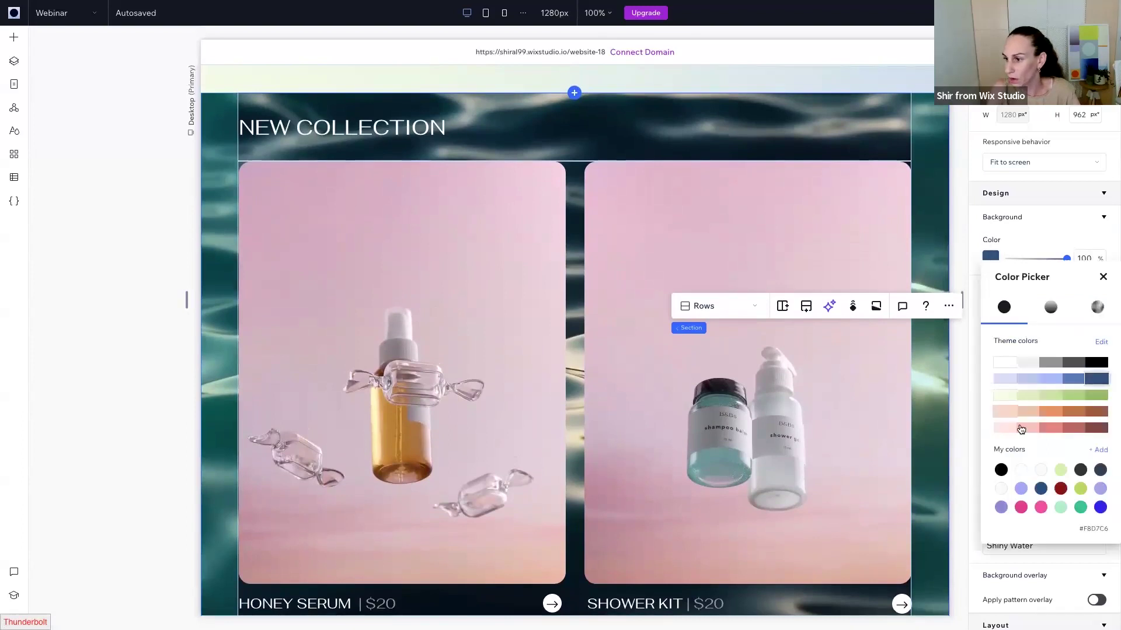
click(1049, 381)
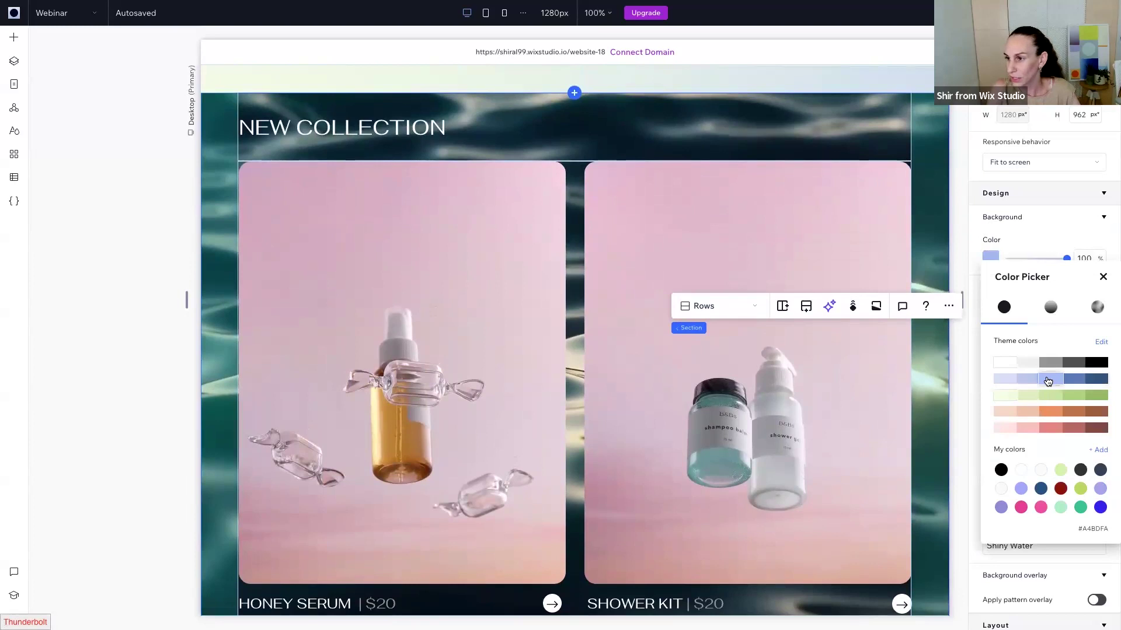
click(1102, 279)
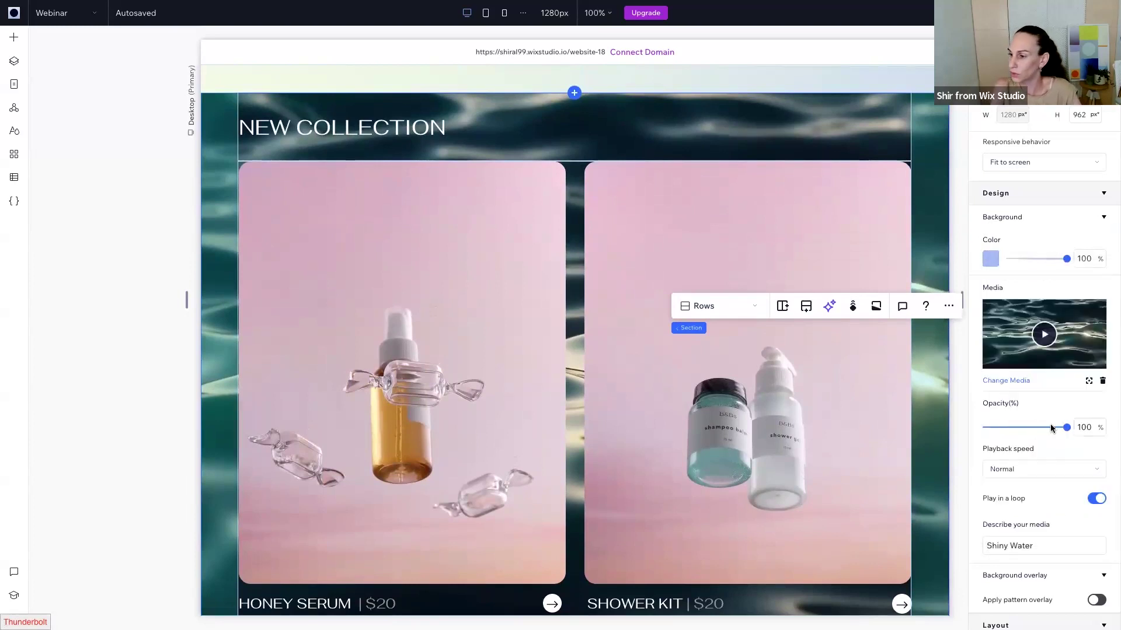
drag(1067, 430, 1064, 430)
drag(1047, 428, 1032, 430)
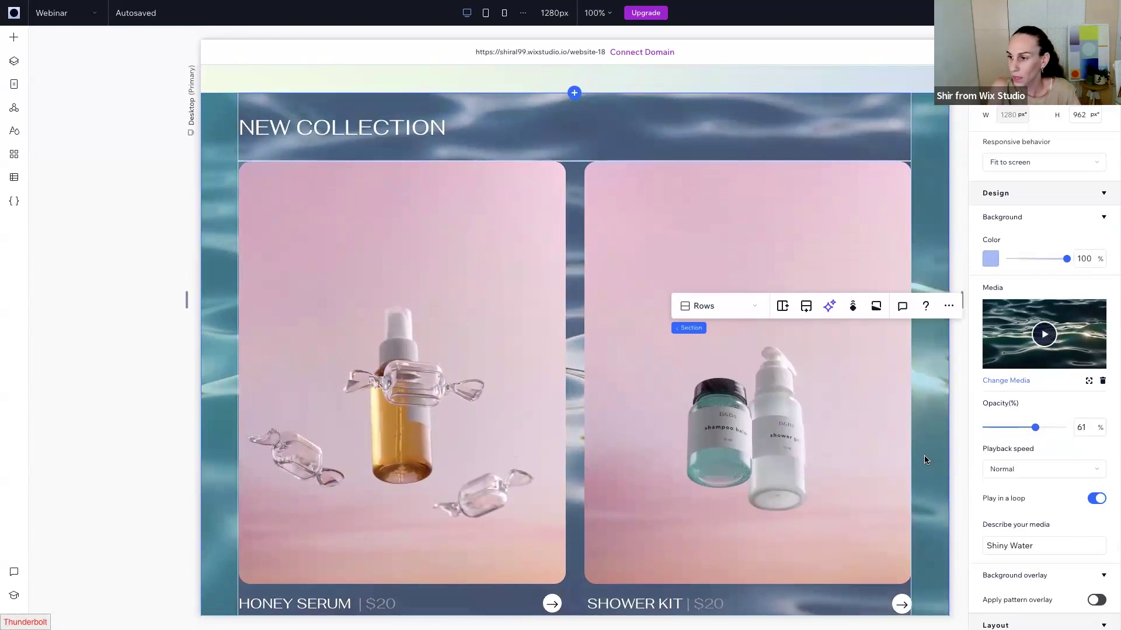
scroll(925, 459, up, 1)
- Preview the page, scroll past the New Collection water video background, and return to the editor
key(ctrl+shift+p)
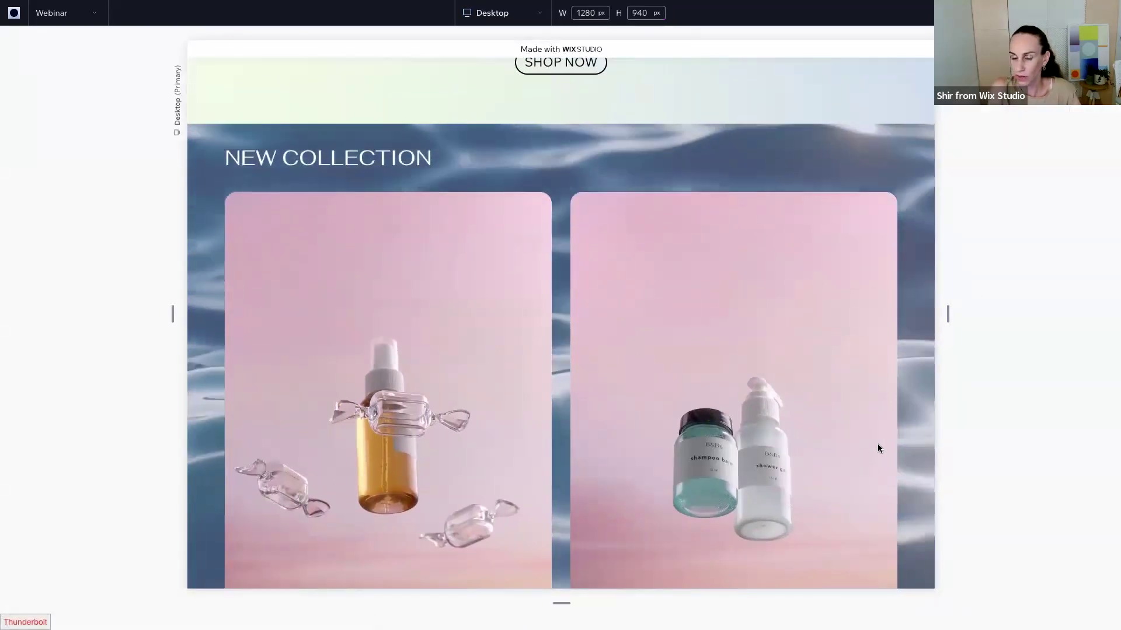
scroll(880, 449, down, 3)
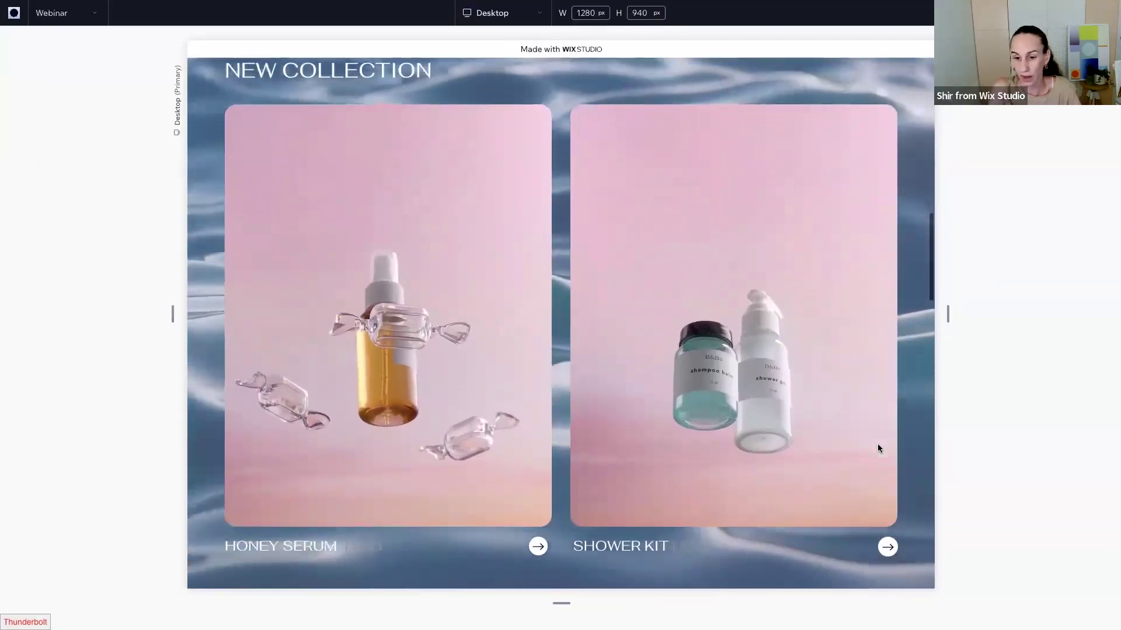
scroll(879, 448, up, 1)
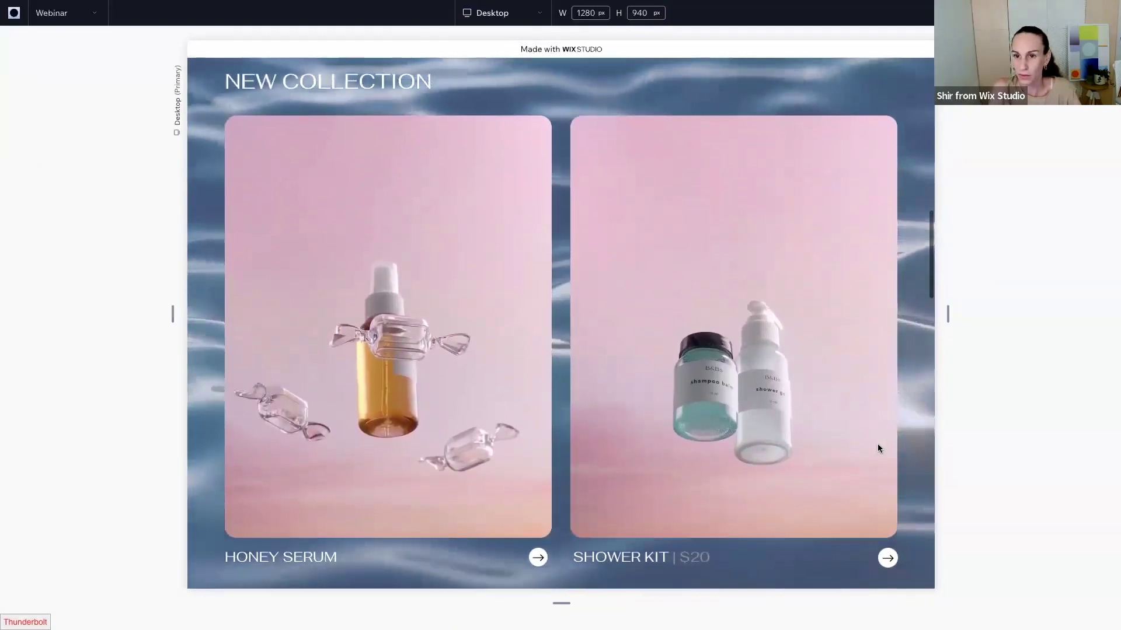
scroll(880, 448, down, 1)
scroll(880, 448, up, 1)
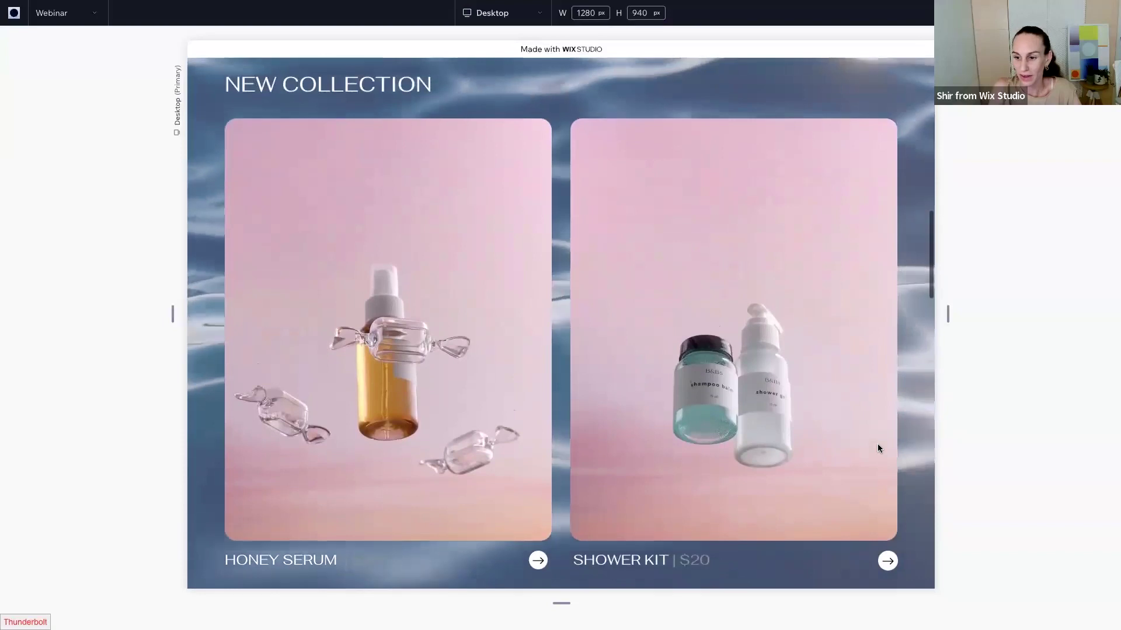
scroll(880, 448, down, 1)
scroll(879, 448, up, 1)
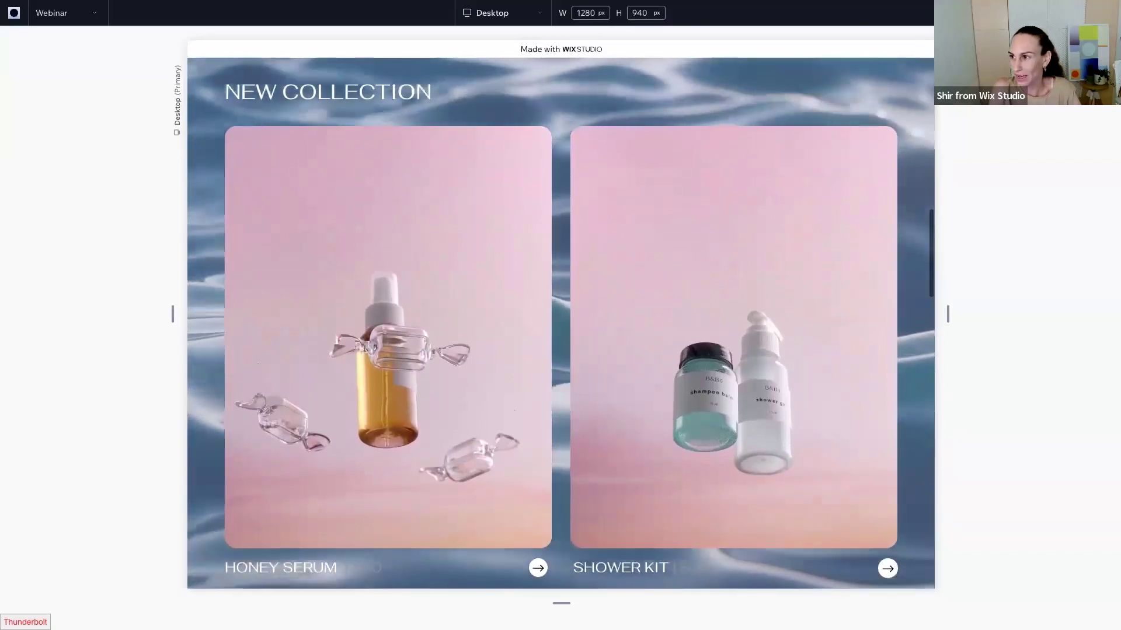
key(ctrl+shift+p)
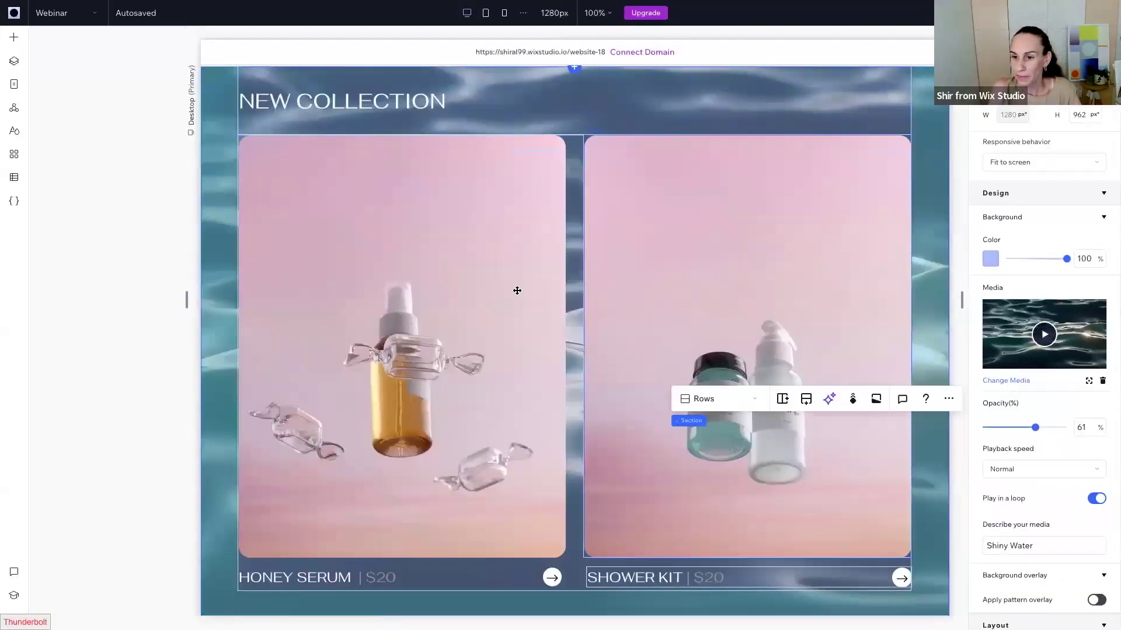
- Set the Honey Serum product image's opacity to 100
click(518, 289)
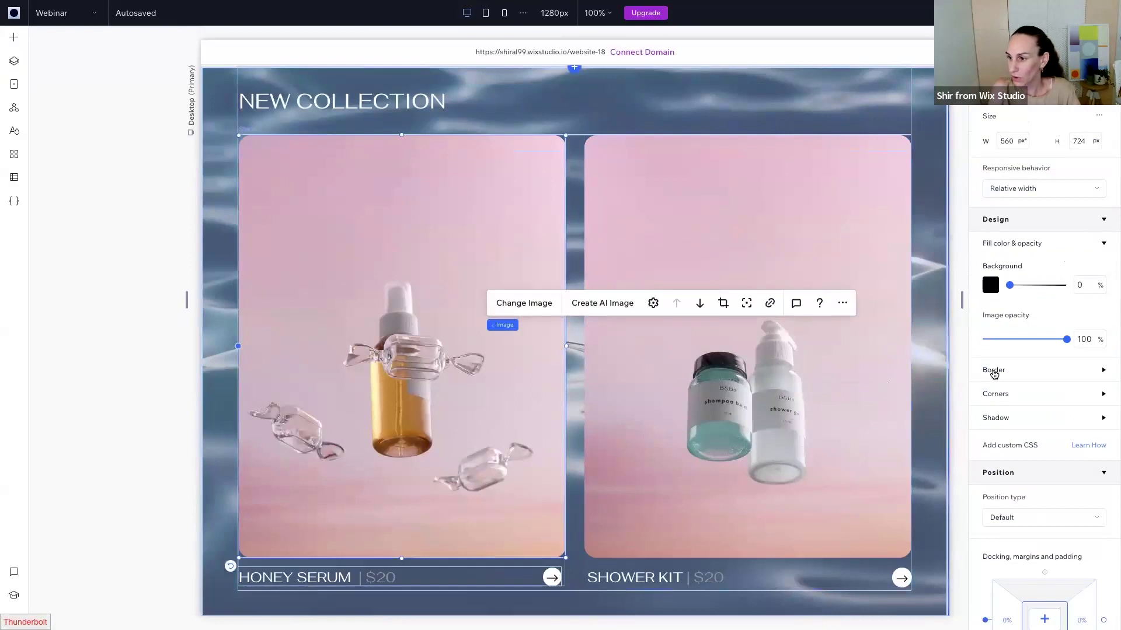
click(1094, 336)
text(100)
- Set the Shower Kit product image's opacity to 90 and preview the site
click(763, 448)
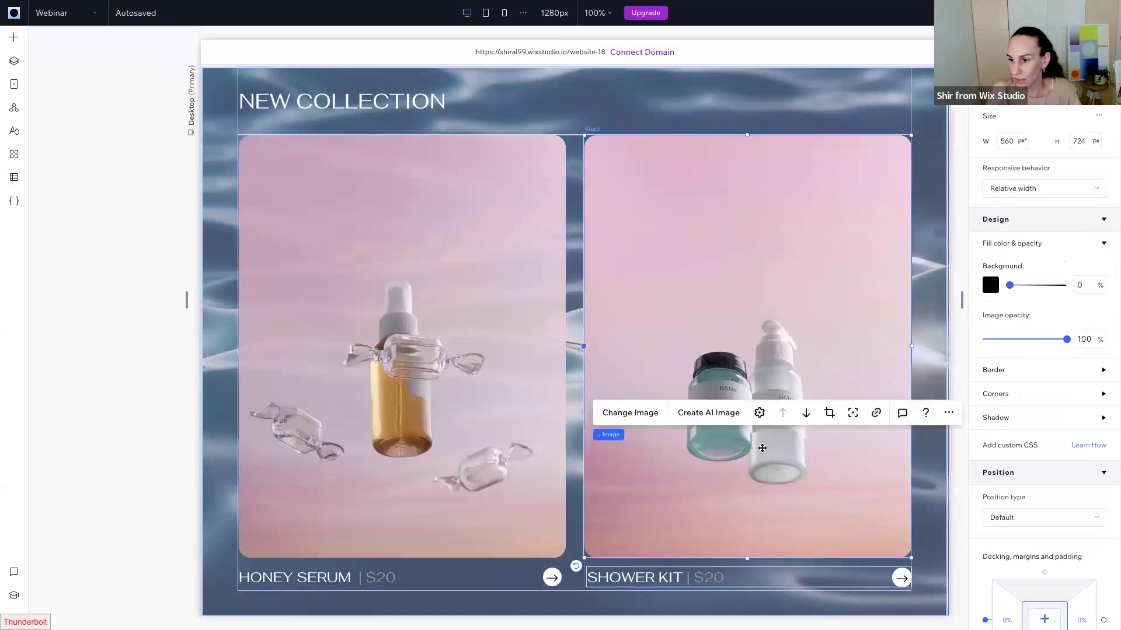
click(1089, 337)
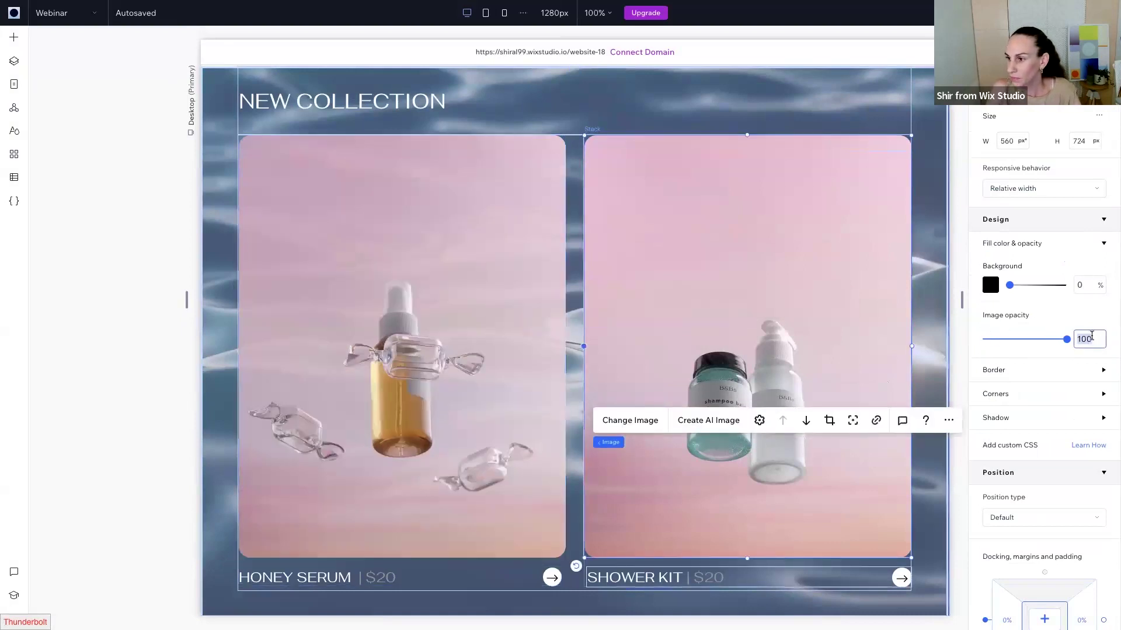
text(90)
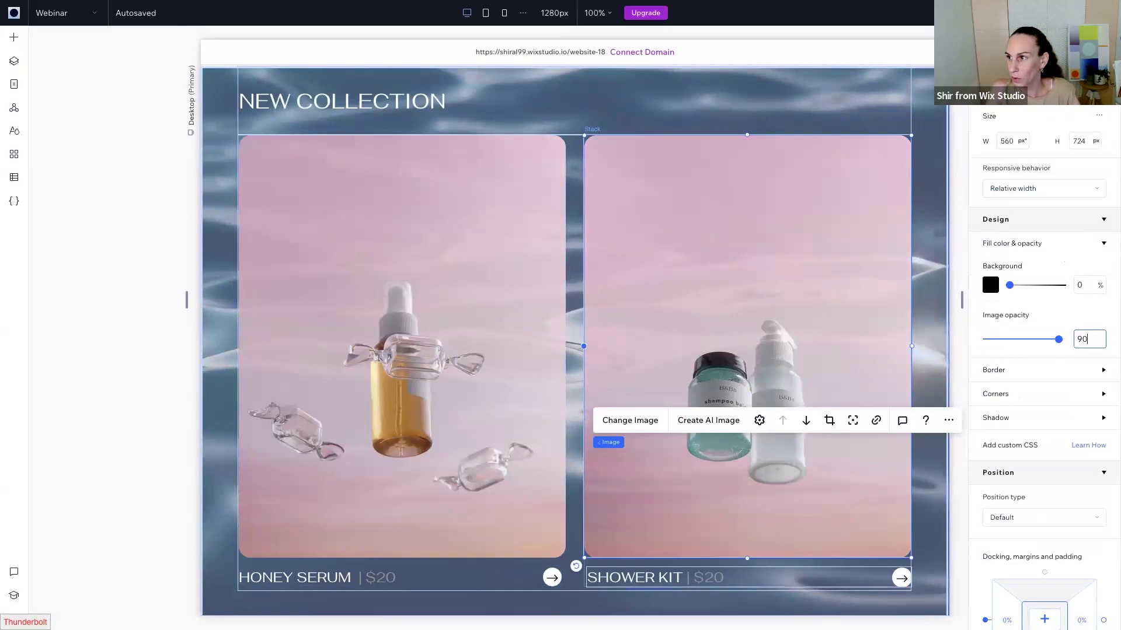
key(ctrl+p)
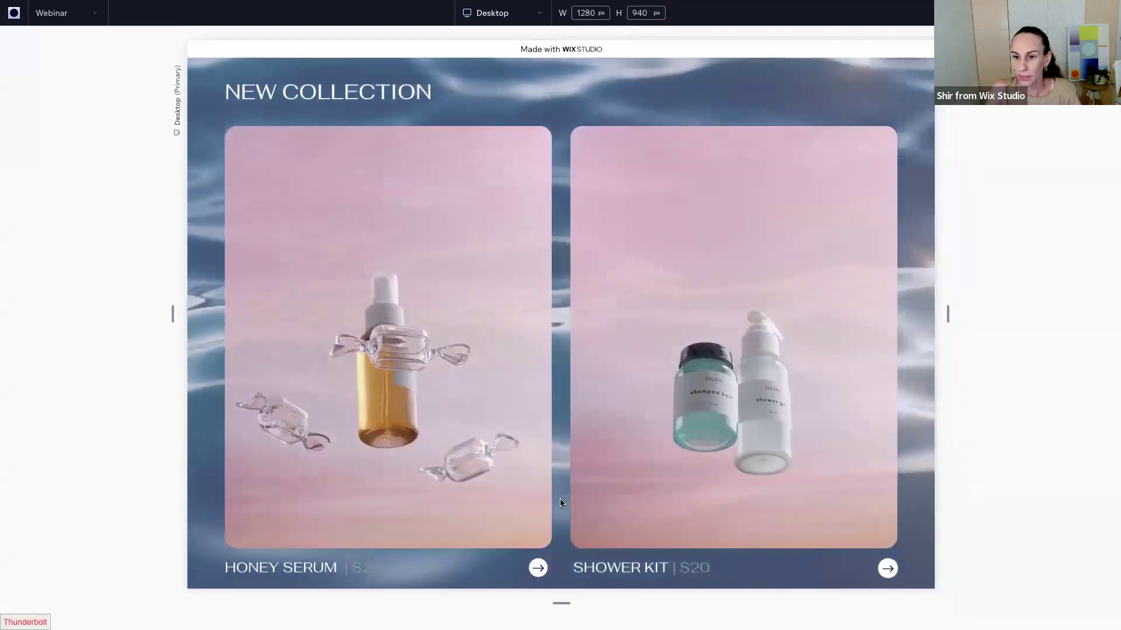
- Scroll the preview through the New Collection cards and About Us, then exit to the editor
scroll(559, 502, up, 1)
scroll(559, 502, down, 2)
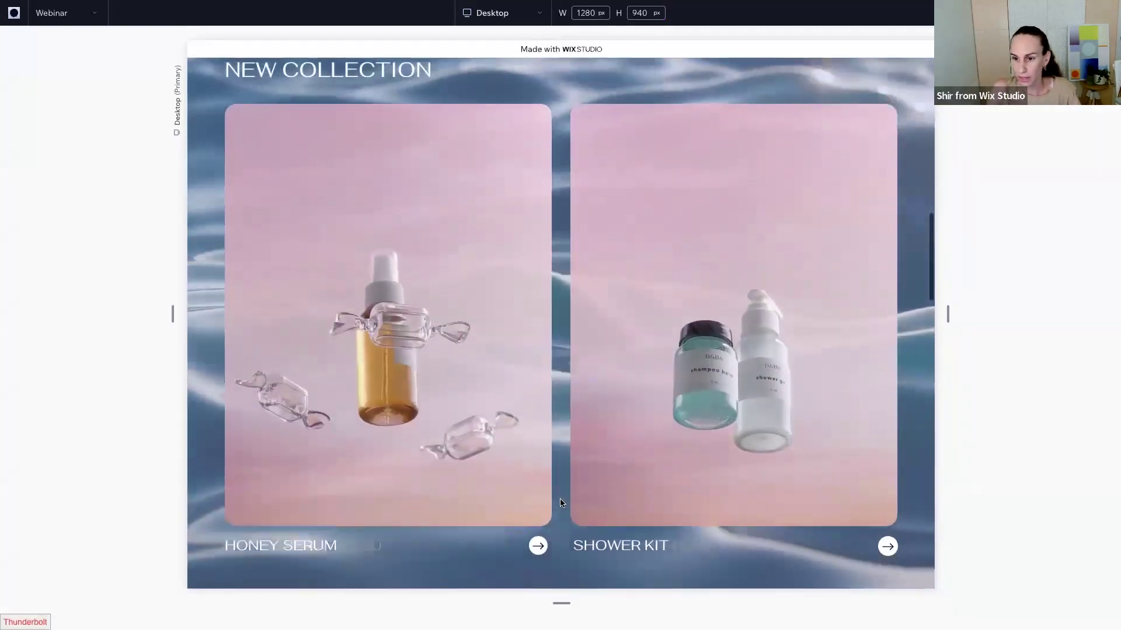
scroll(559, 503, up, 1)
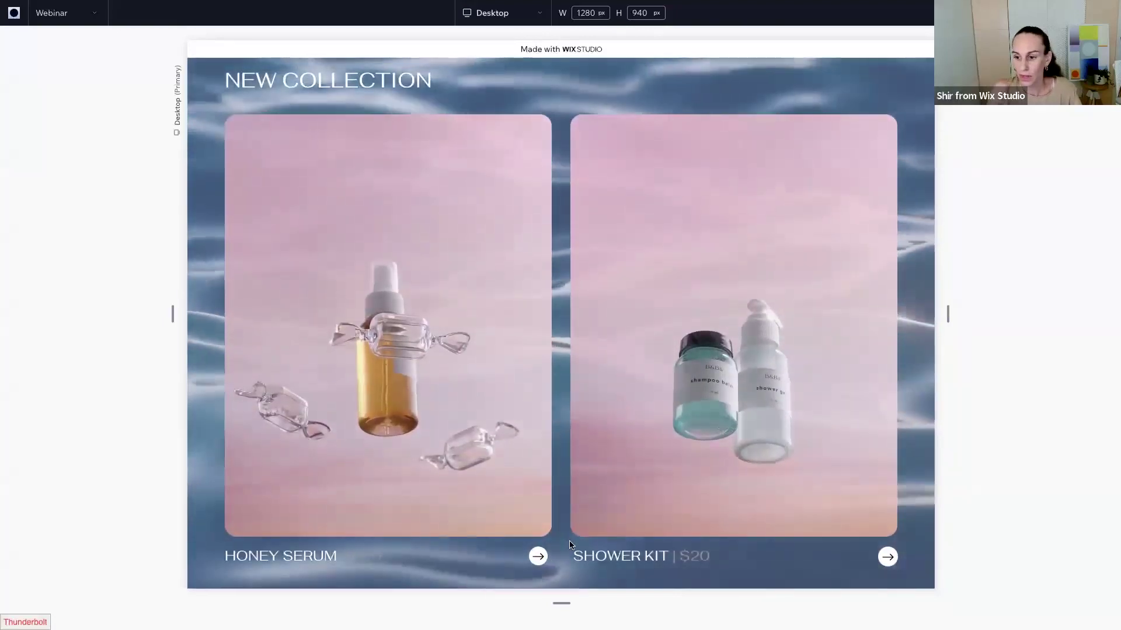
scroll(569, 544, up, 1)
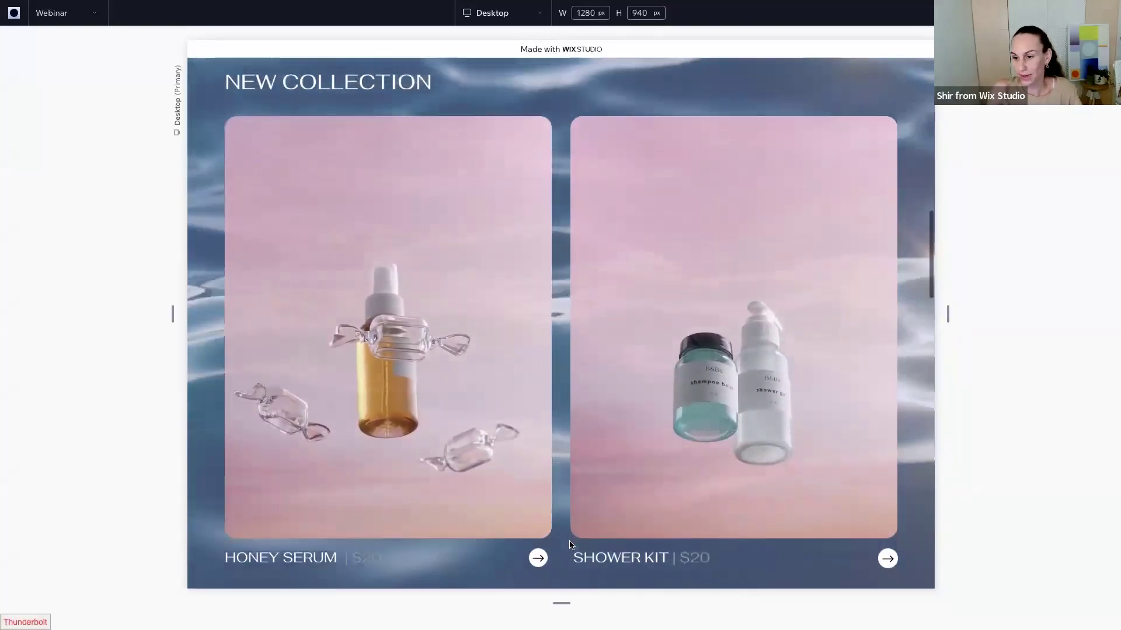
scroll(569, 545, up, 1)
scroll(569, 544, down, 1)
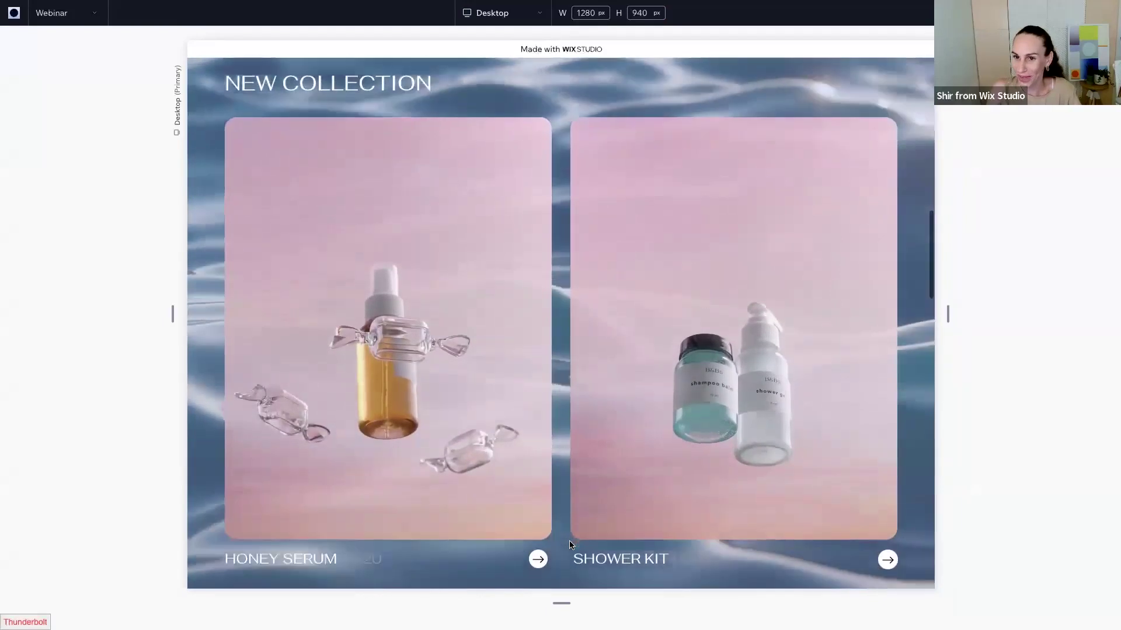
scroll(569, 544, down, 6)
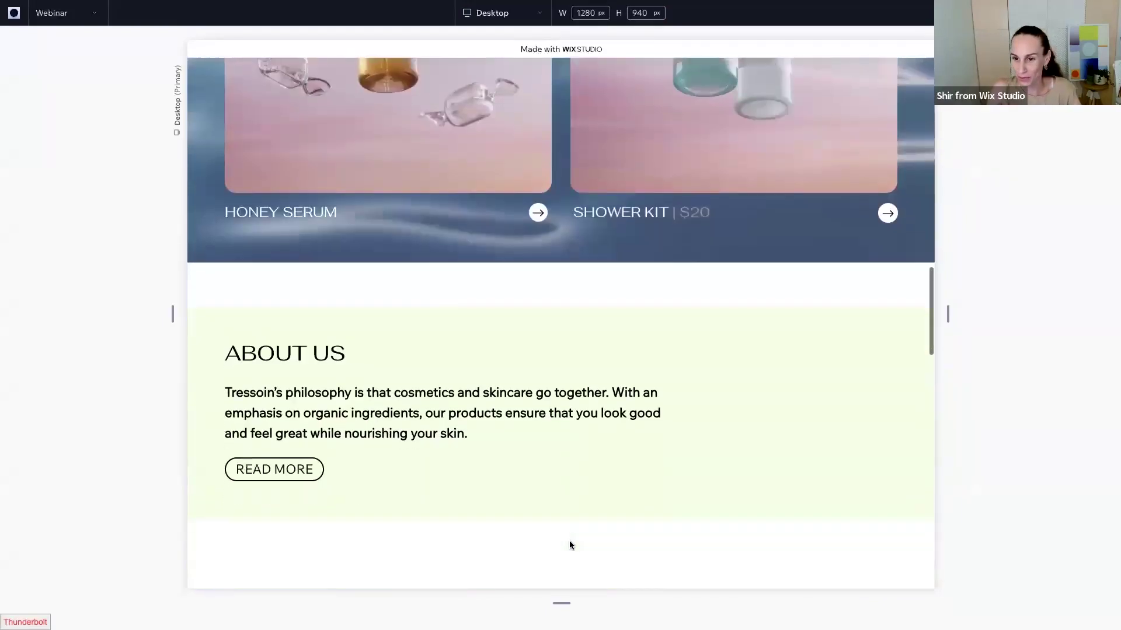
scroll(569, 540, down, 1)
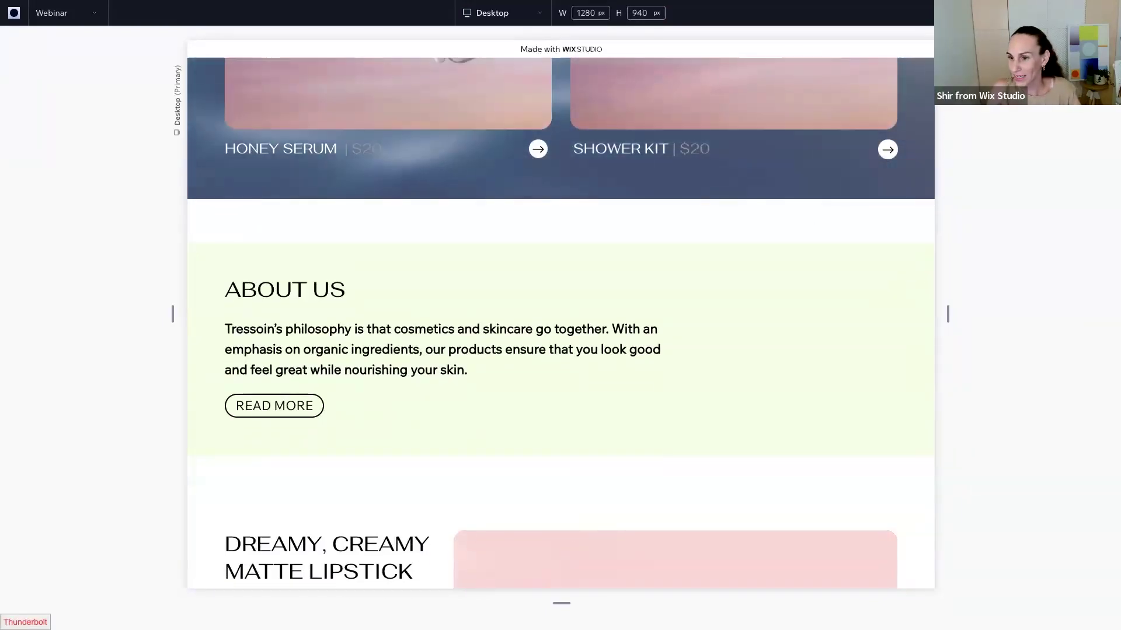
key(ctrl+shift+p)
- Select the About Us section and open All Vector Art from Add Elements > Decorative
click(507, 268)
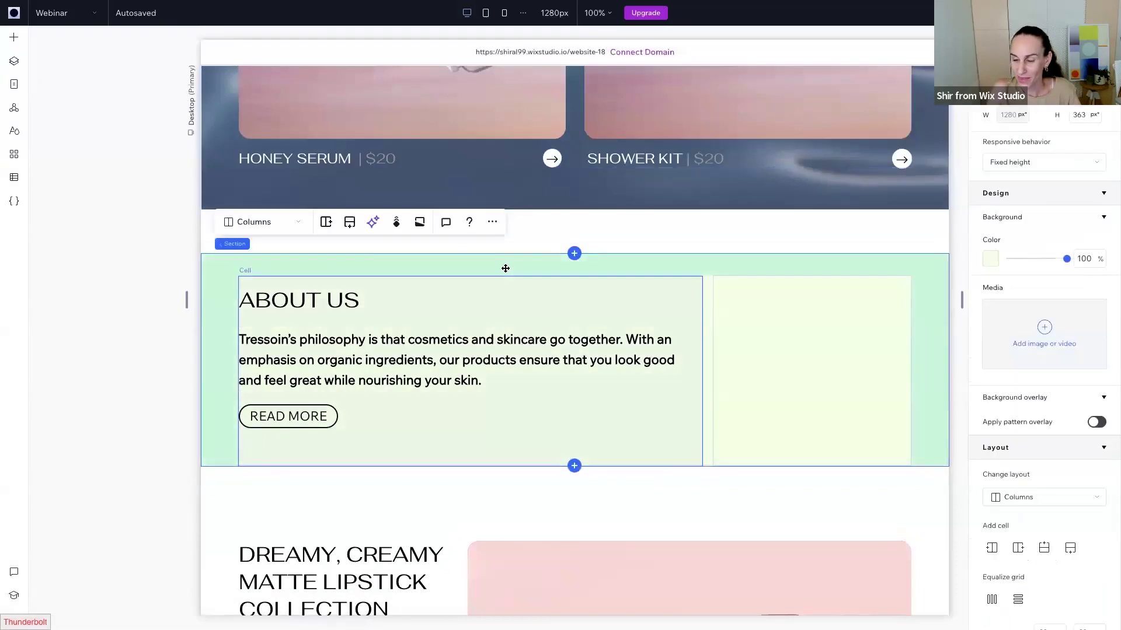
scroll(506, 268, down, 1)
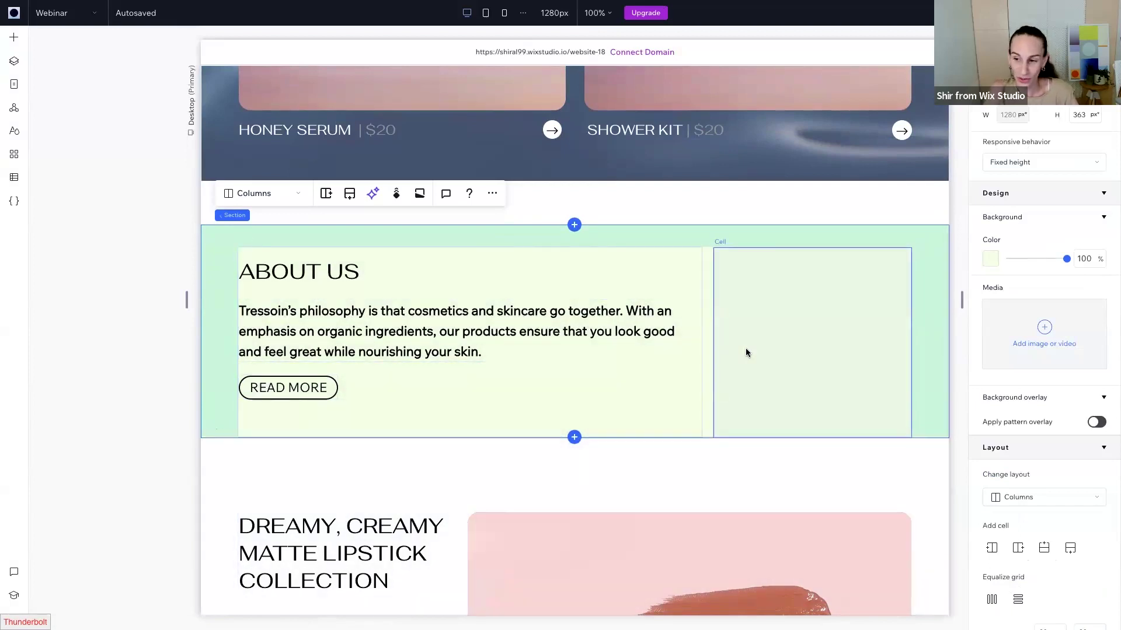
click(800, 341)
click(919, 336)
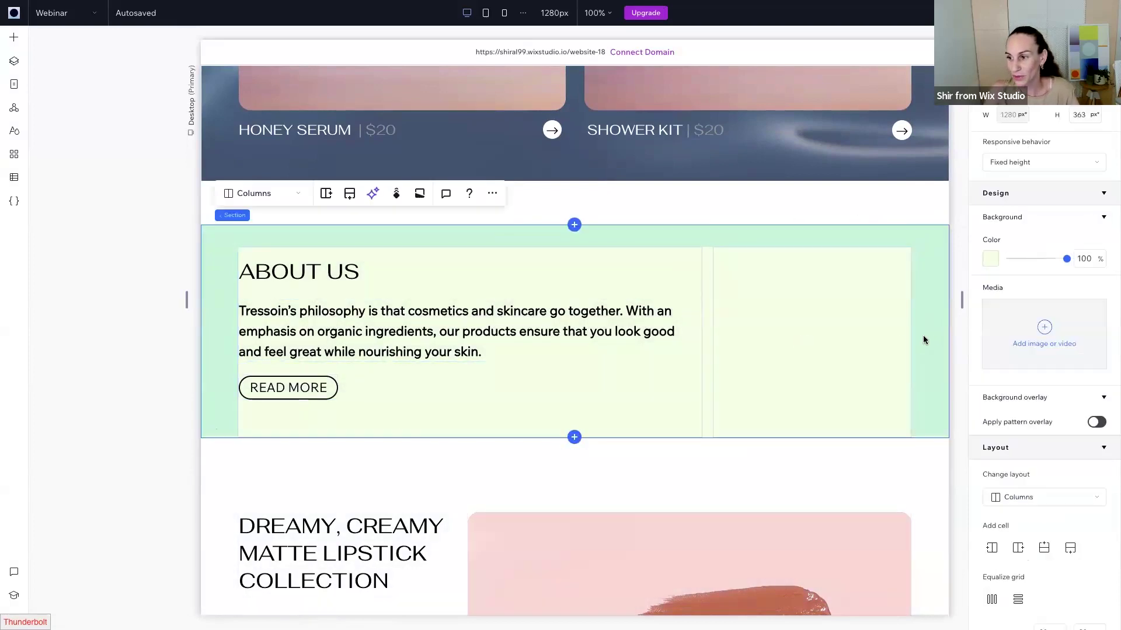
click(786, 471)
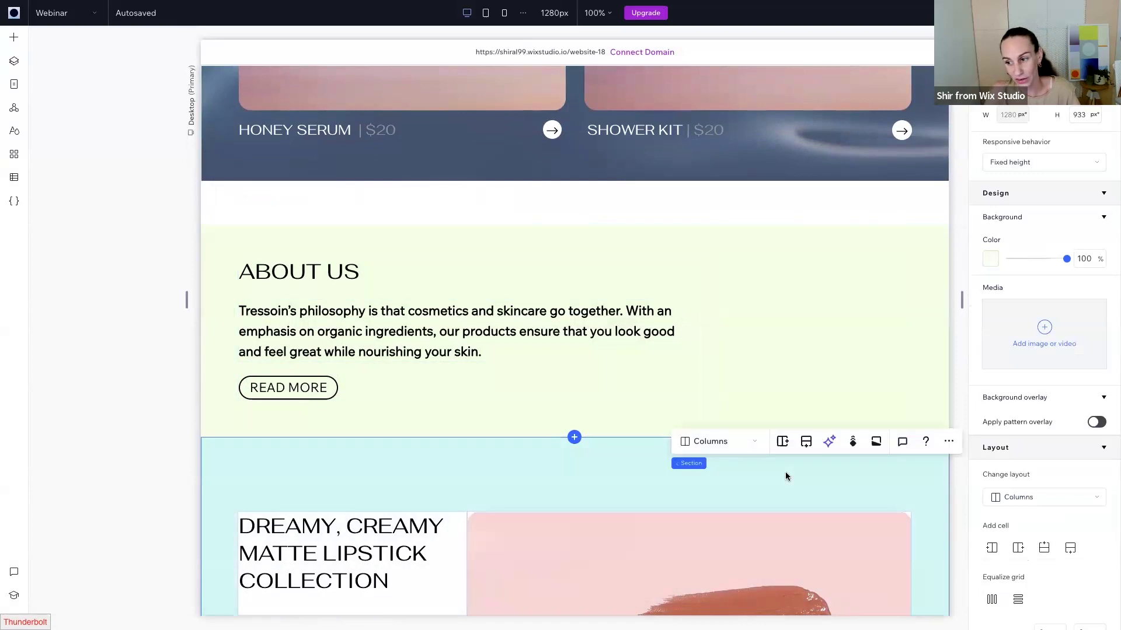
click(916, 307)
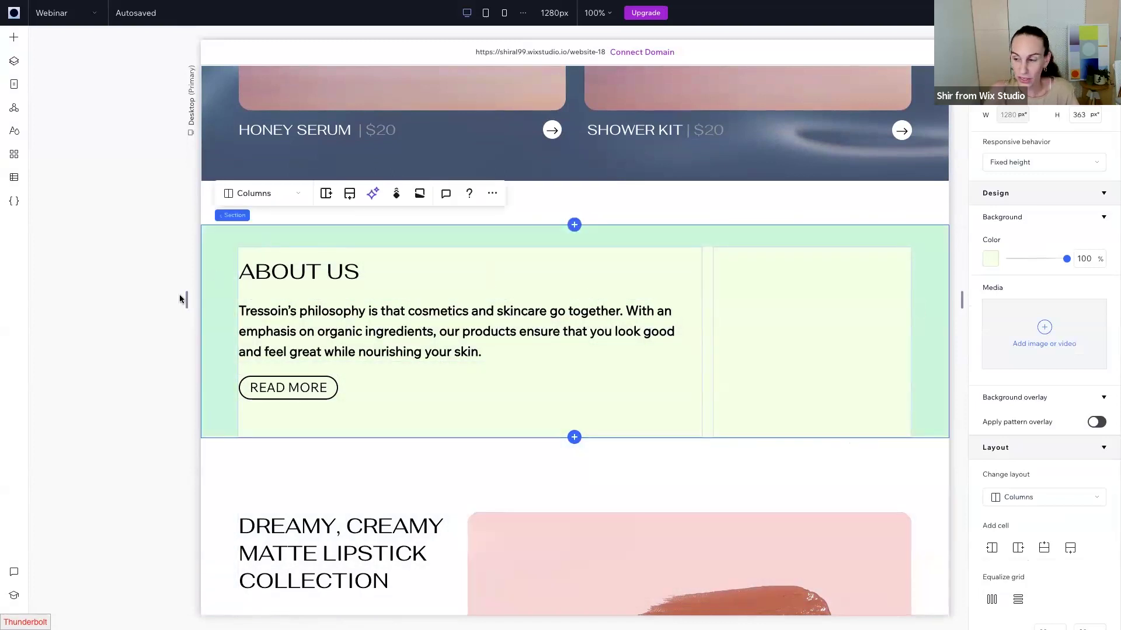
click(14, 40)
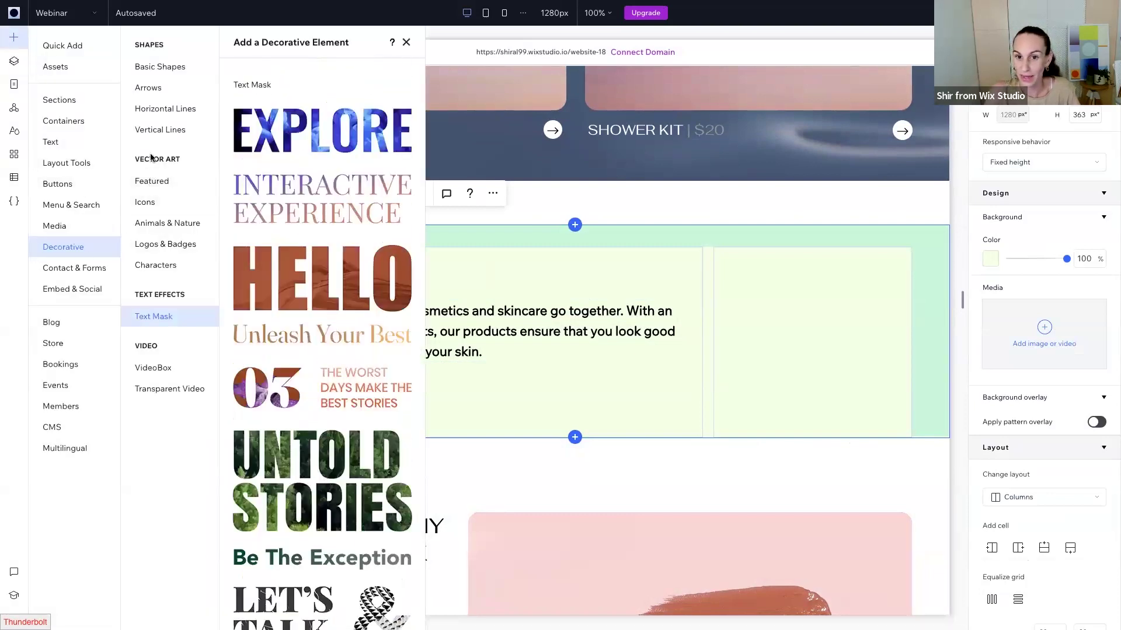
click(145, 183)
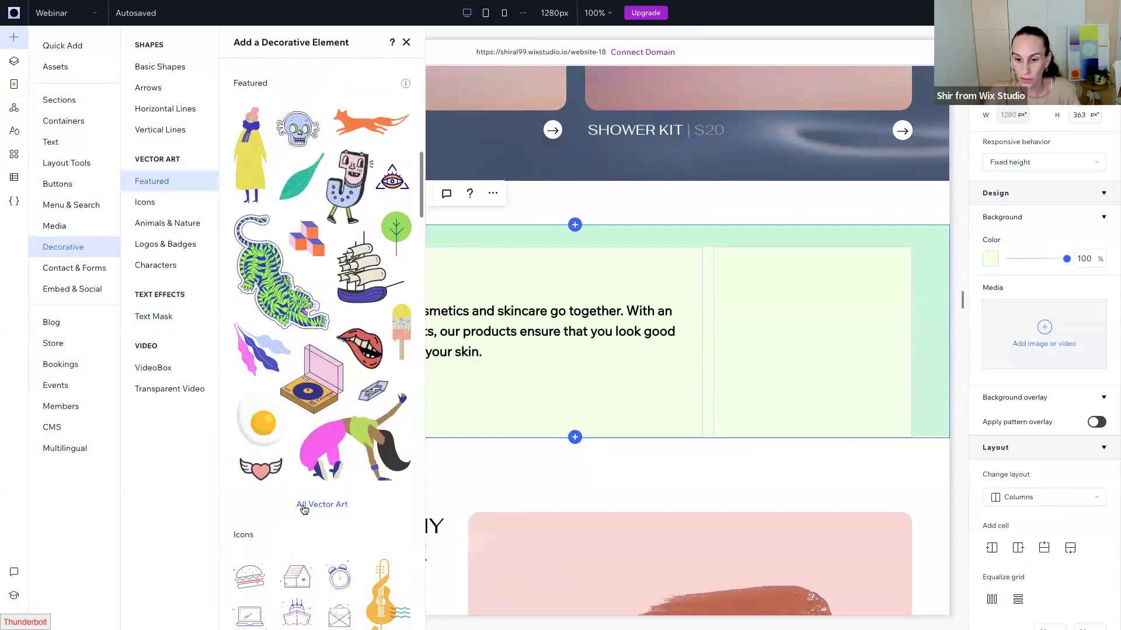
click(311, 505)
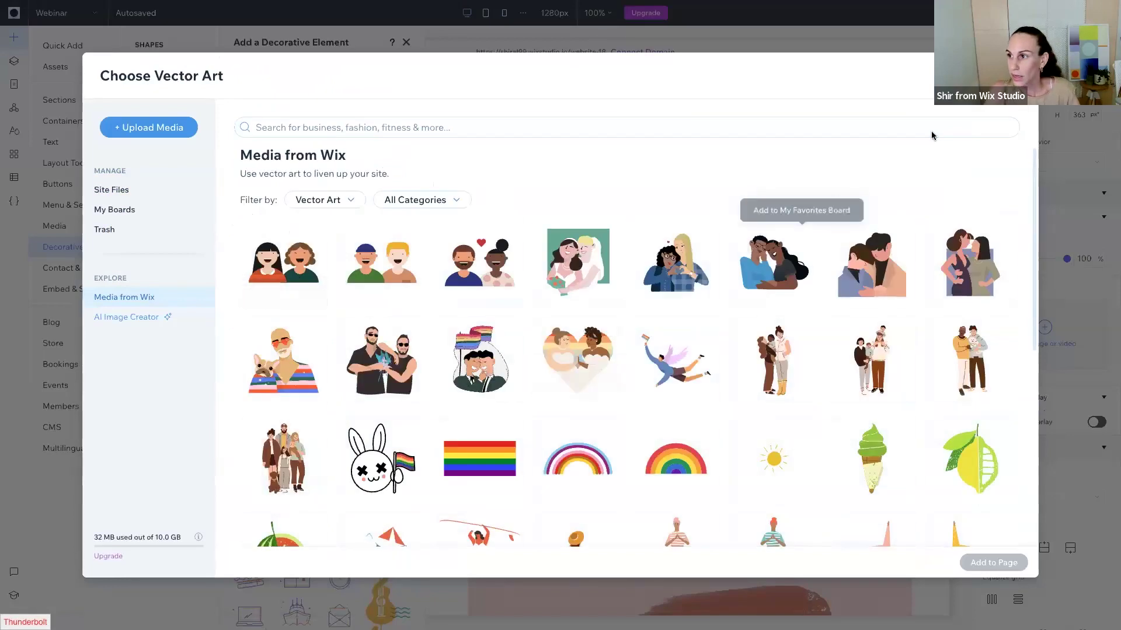
- Browse the vector art grid and categories, then enter 'woman poritrait' in the search box
click(265, 127)
scroll(682, 435, down, 5)
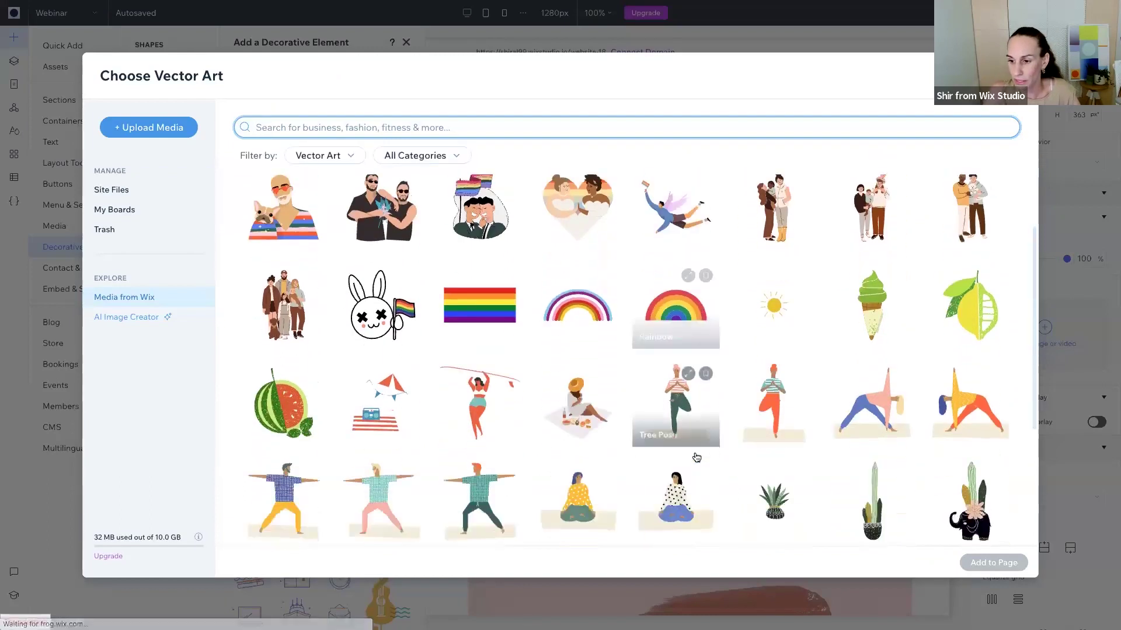
scroll(696, 457, down, 7)
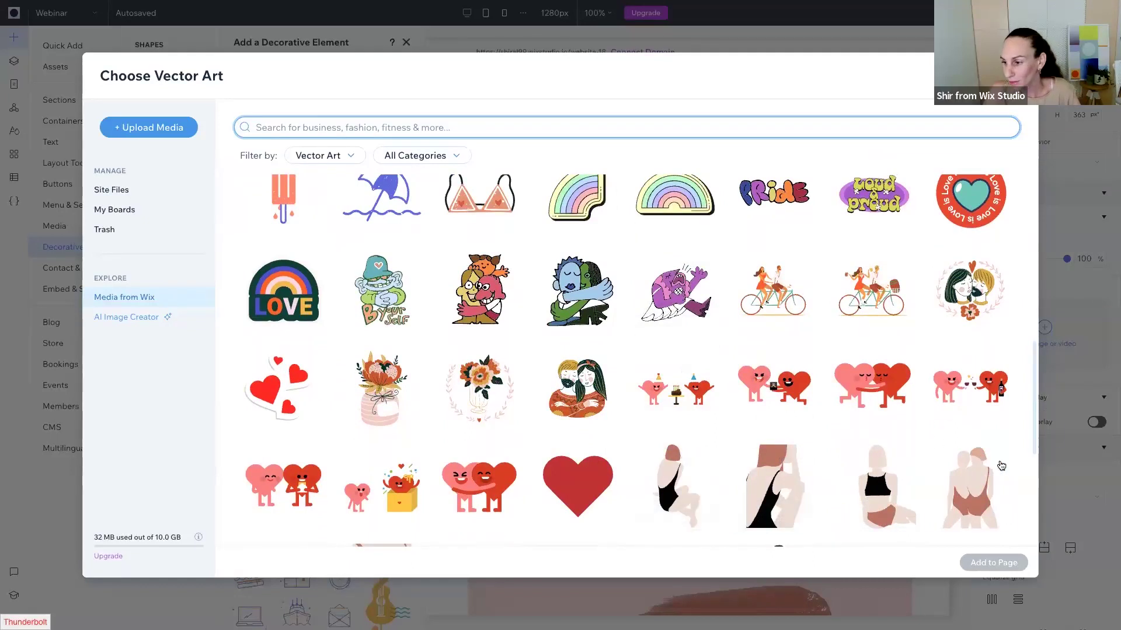
scroll(1021, 503, down, 5)
scroll(1020, 506, down, 7)
scroll(1020, 505, down, 4)
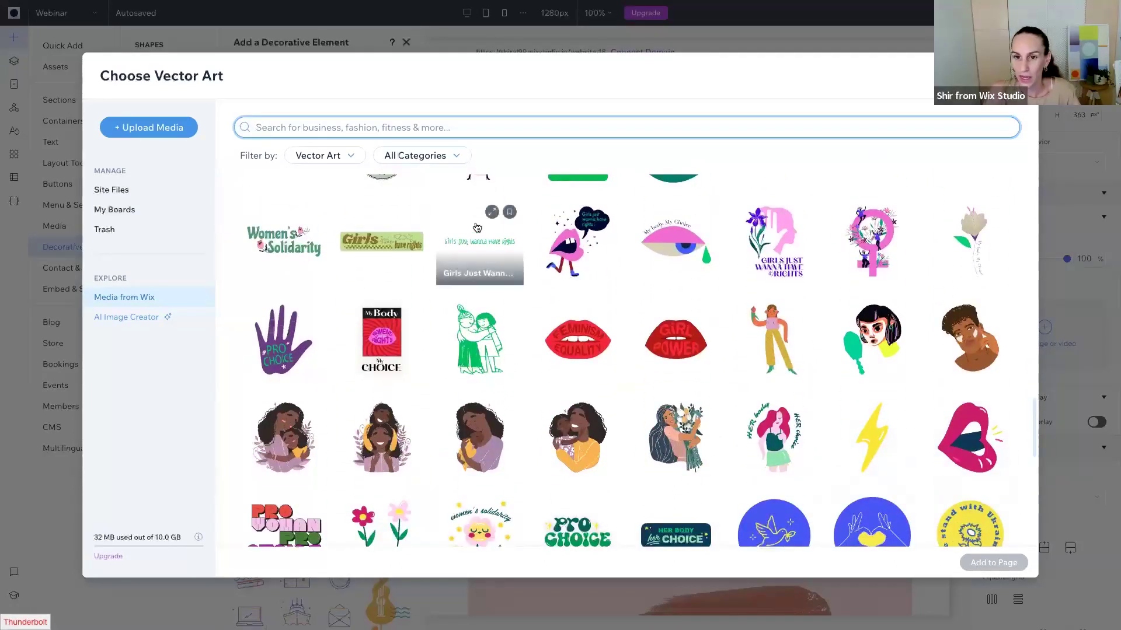
click(429, 159)
click(287, 127)
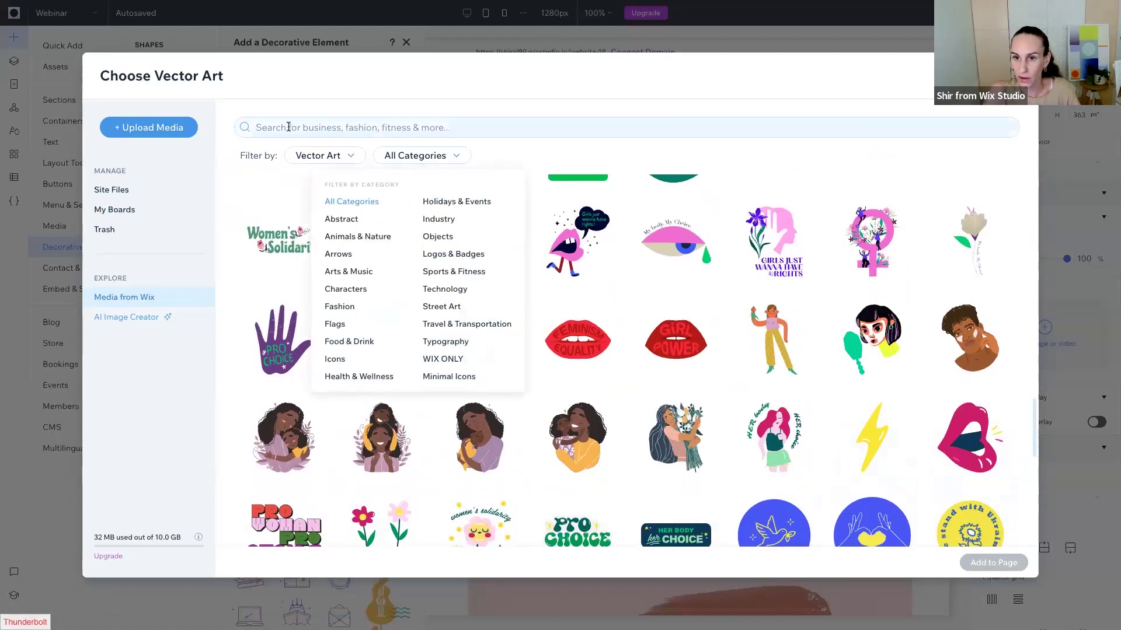
text(t)
key(BackSpace)
text(woman poritrait)
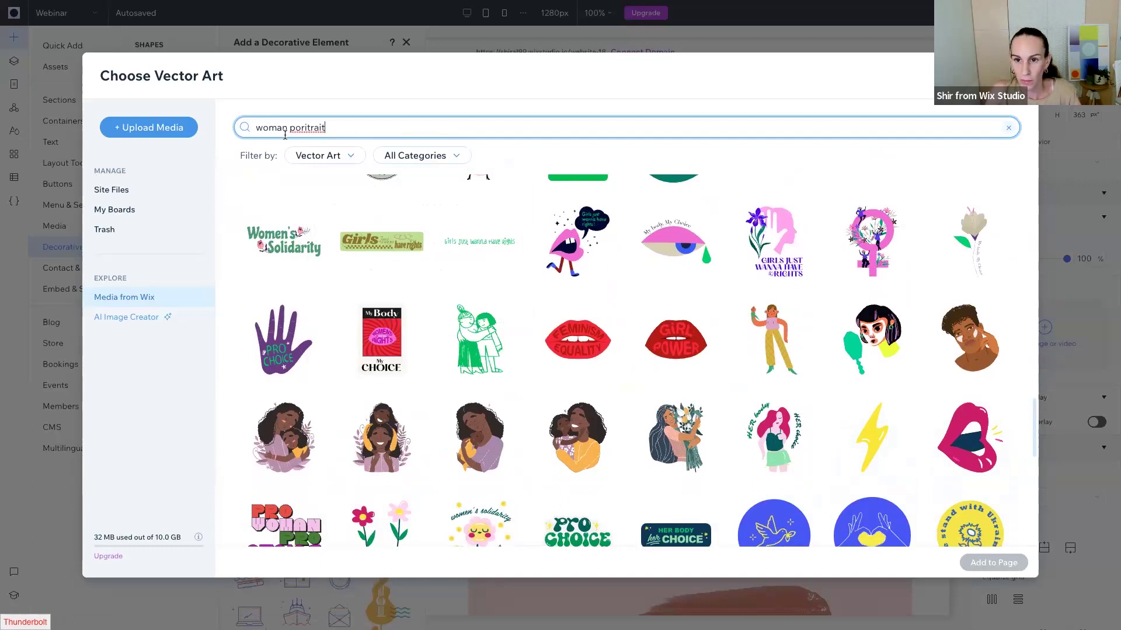
- Correct the search to 'woman portrait' and add the line-art Woman vector art to the page
right_click(307, 127)
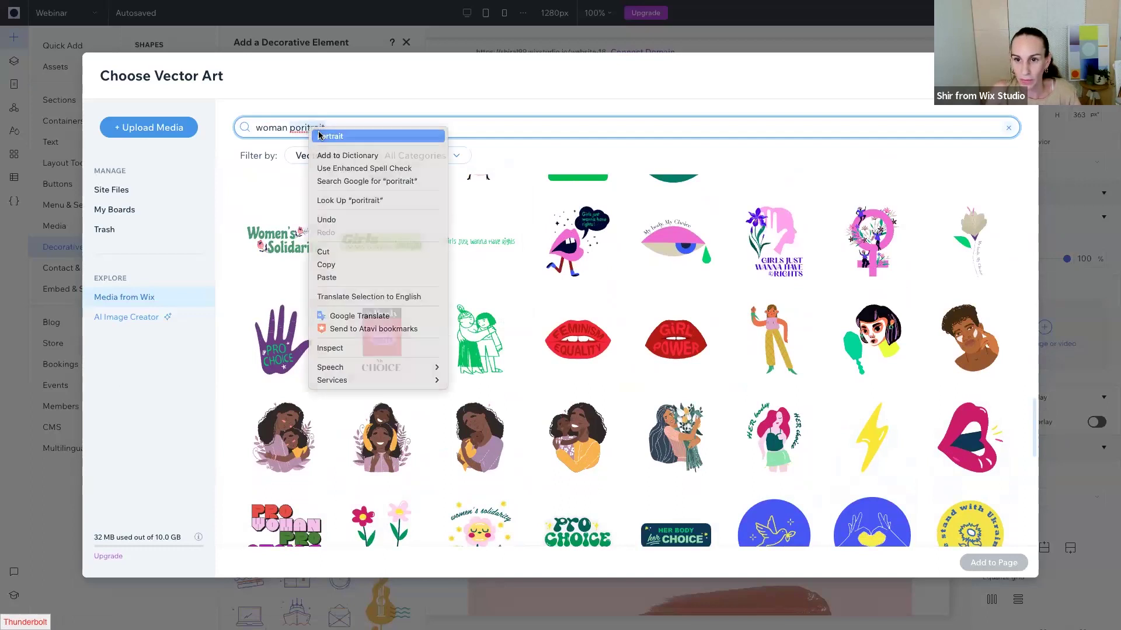
click(338, 129)
key(Return)
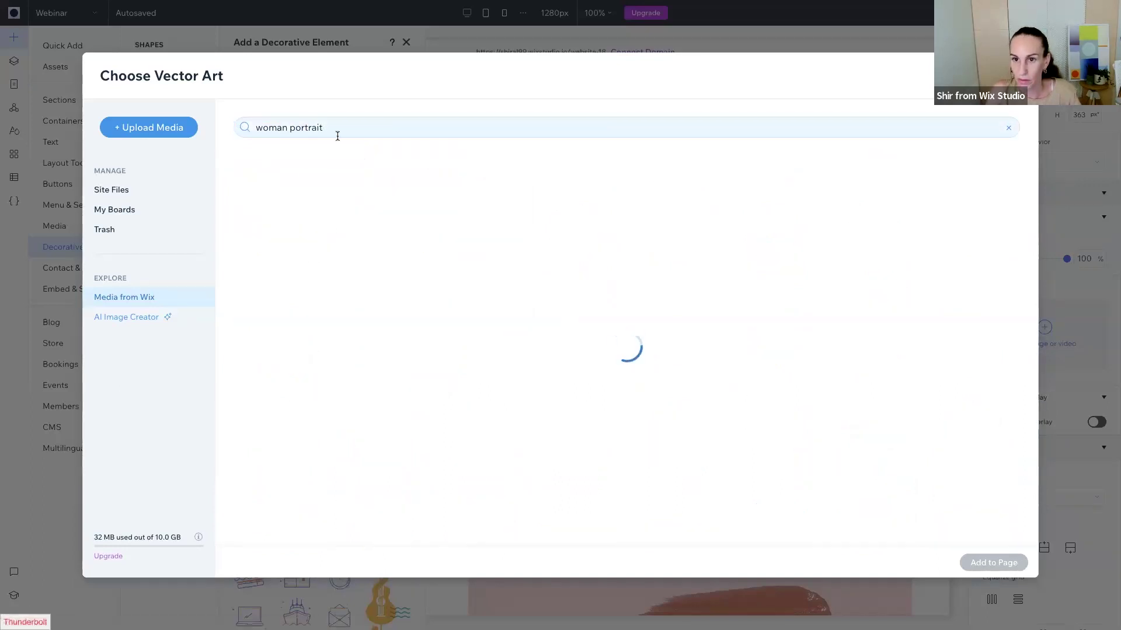
scroll(739, 421, down, 5)
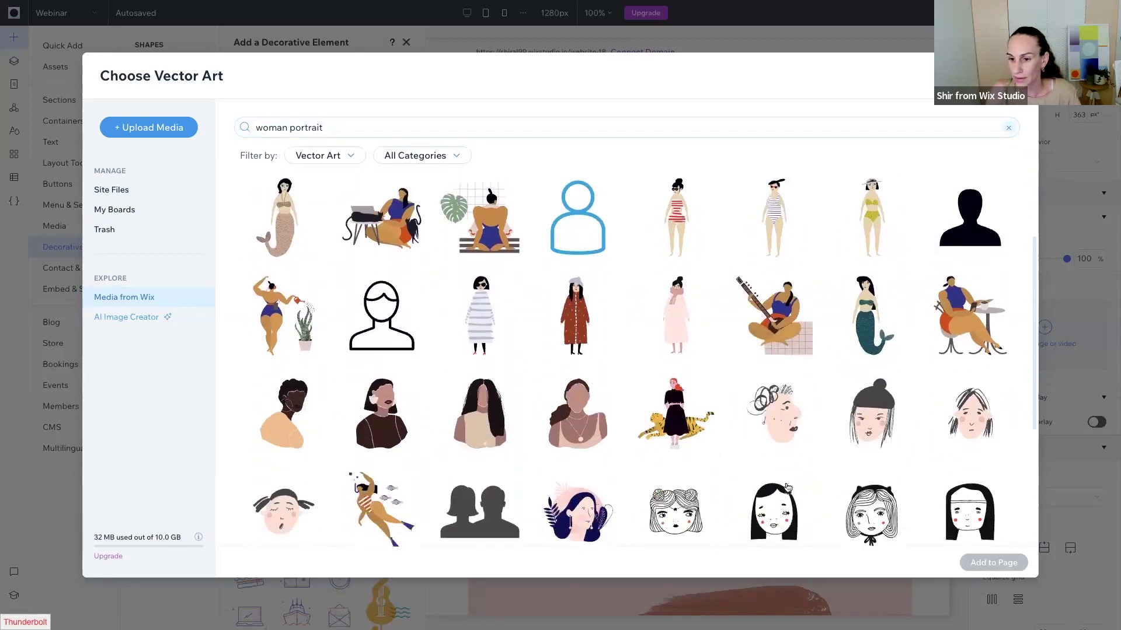
scroll(787, 488, down, 3)
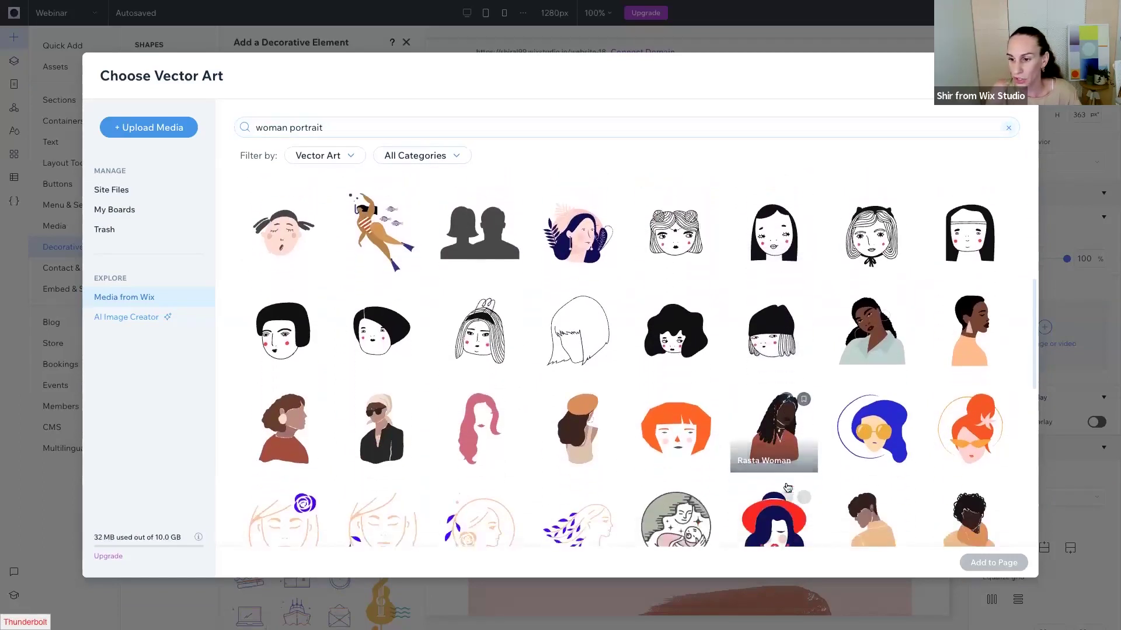
scroll(823, 519, down, 5)
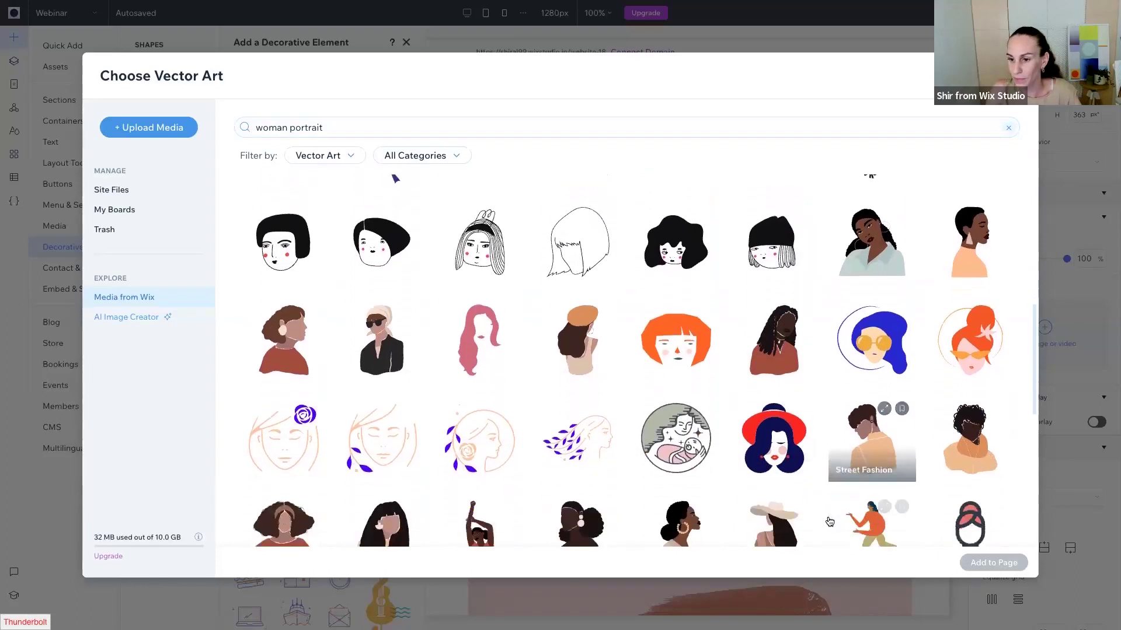
scroll(828, 521, down, 2)
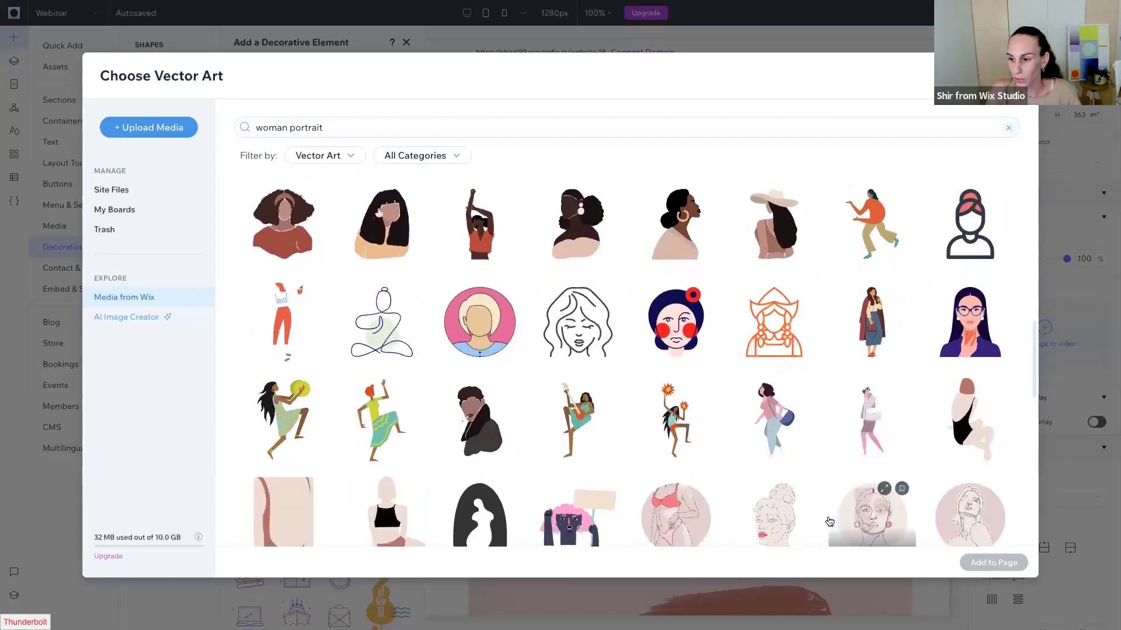
scroll(813, 468, down, 2)
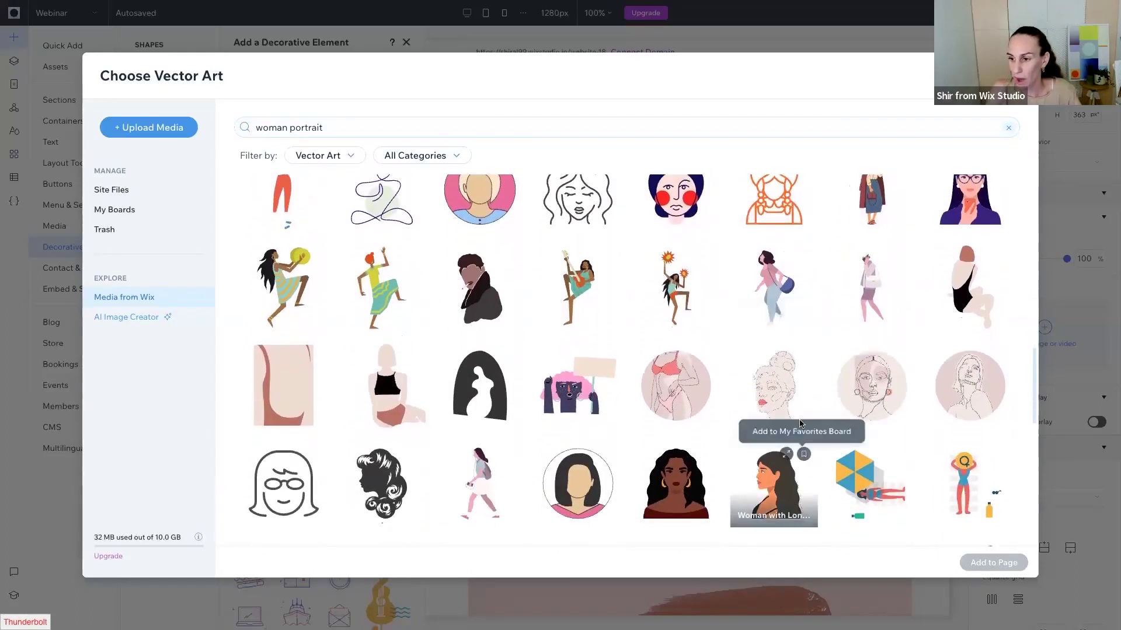
click(786, 356)
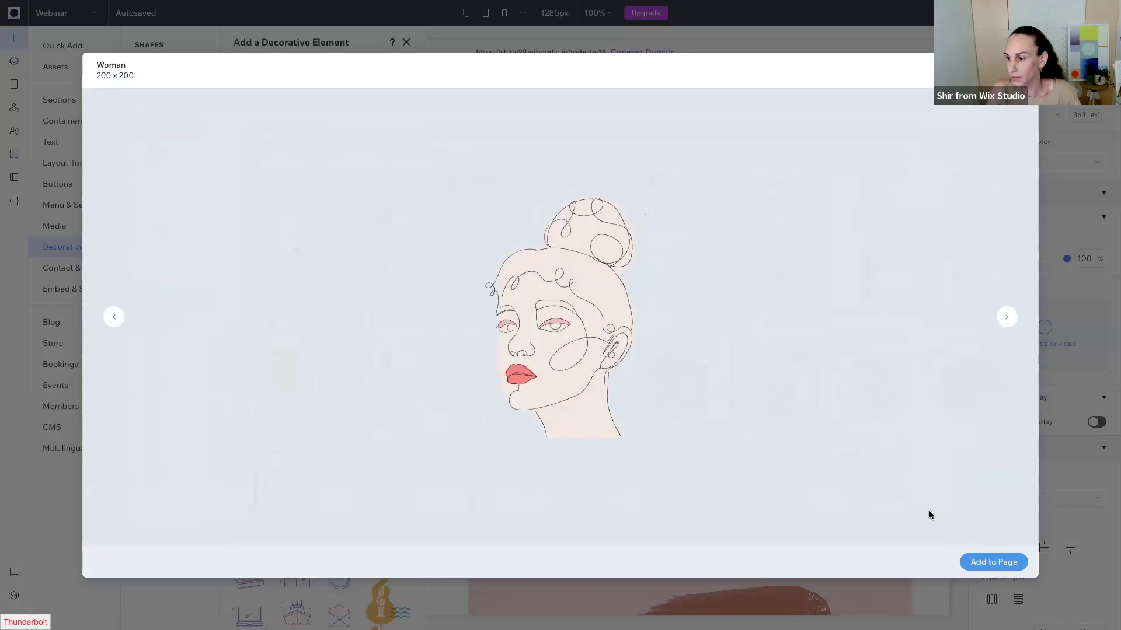
click(980, 562)
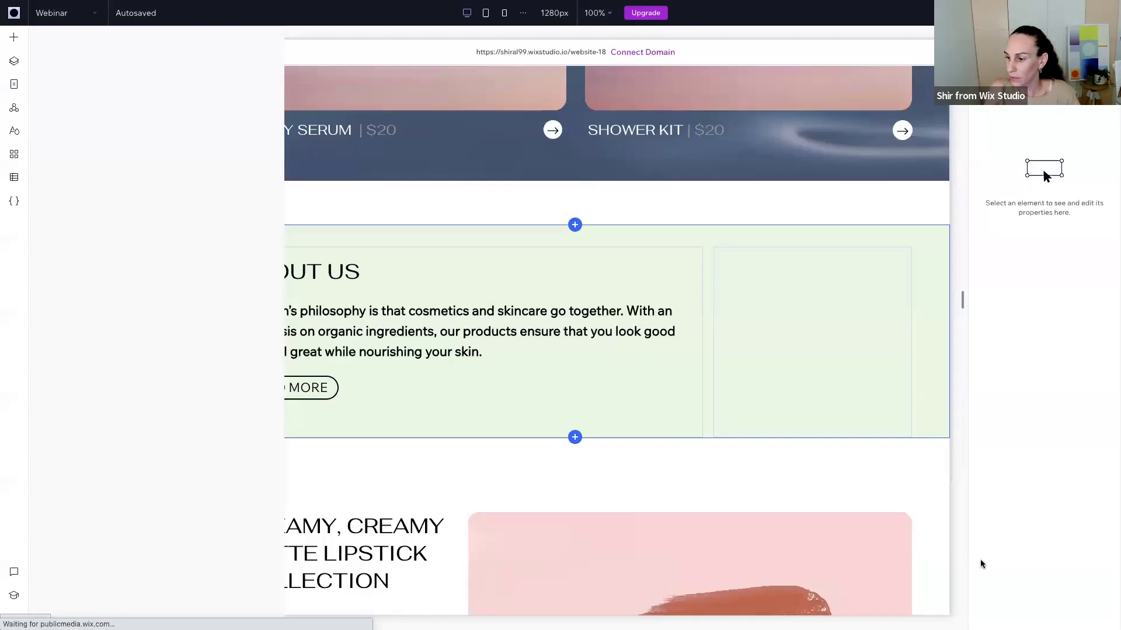
- Place the face art in About Us' right column, enlarged to about 311 px above the section top
drag(739, 429, 810, 415)
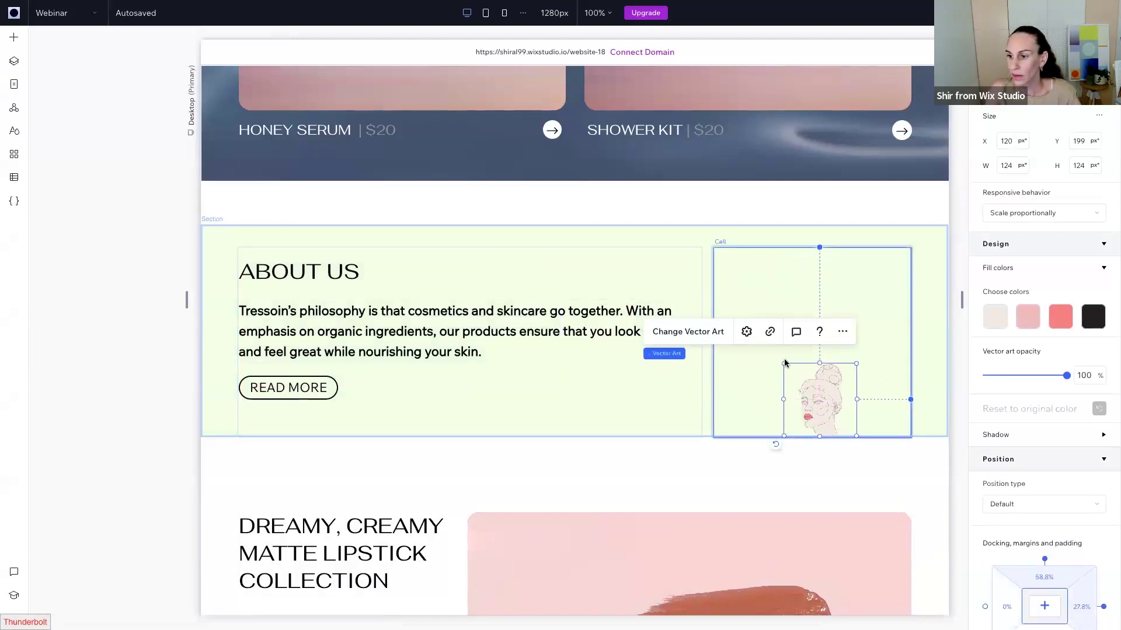
drag(784, 358, 719, 299)
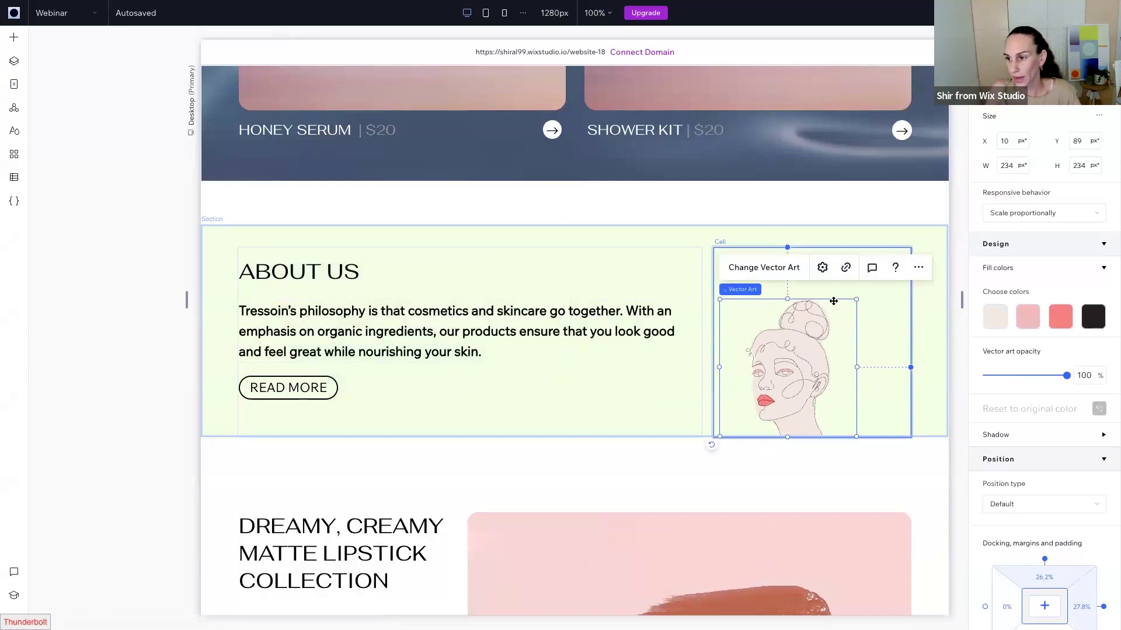
drag(856, 299, 919, 267)
drag(810, 255, 801, 203)
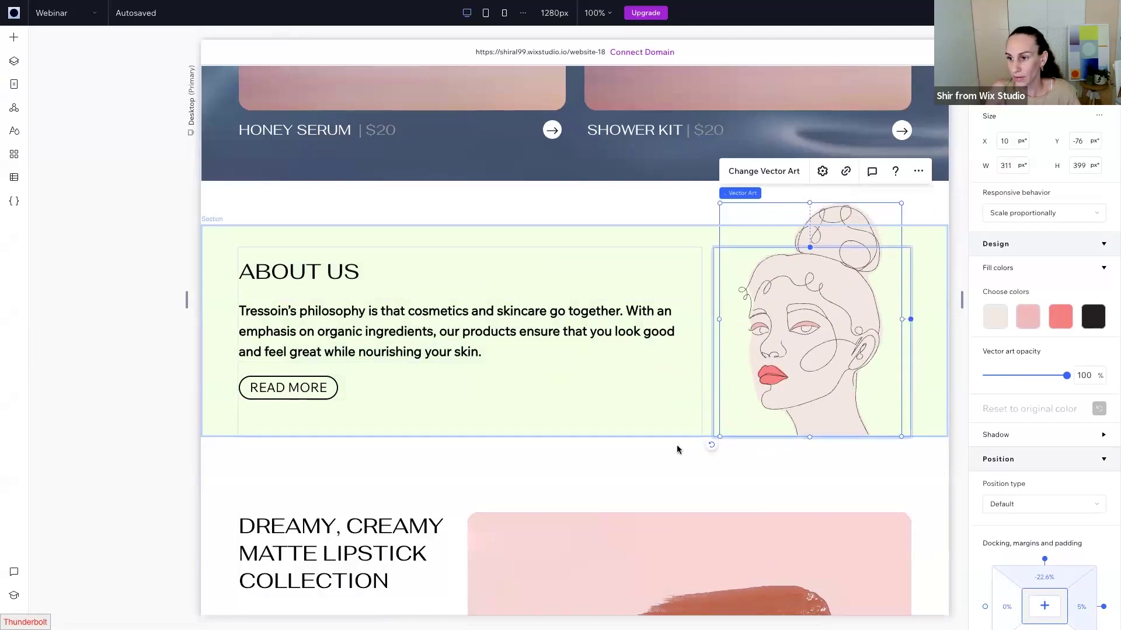
scroll(676, 449, right, 1)
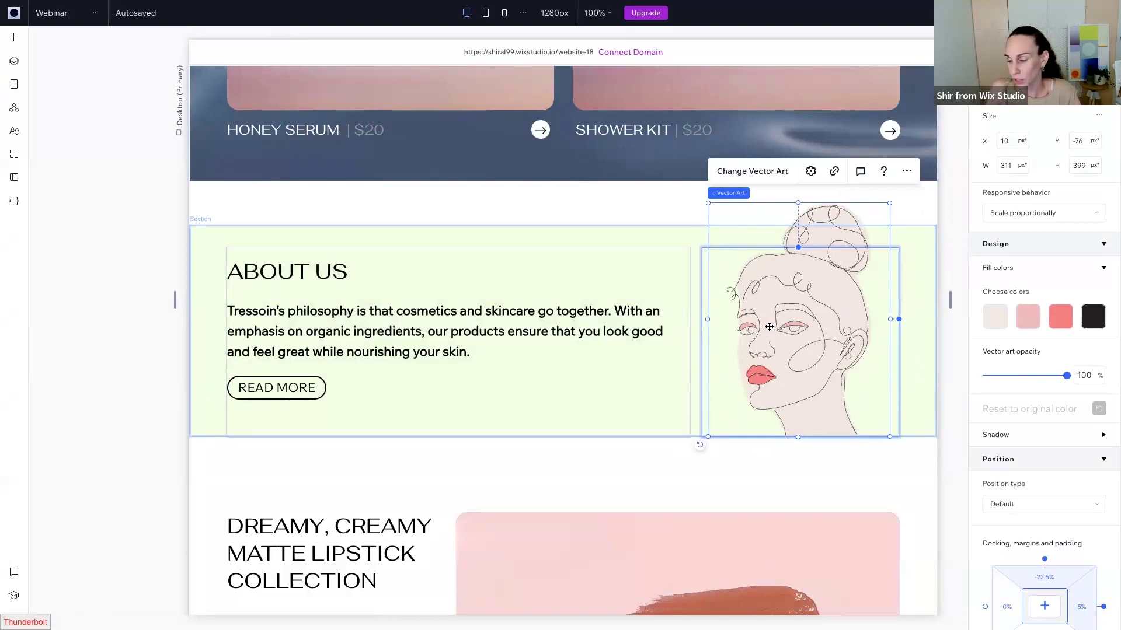
- Change the line-art face's second fill colour to a rose pink theme shade
click(918, 354)
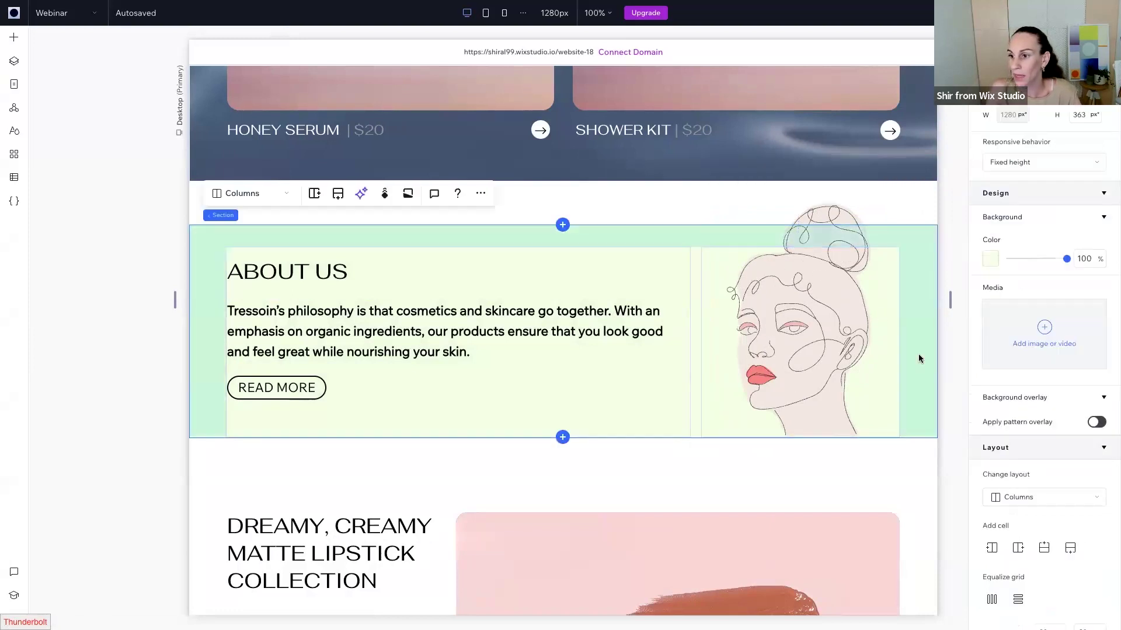
click(774, 385)
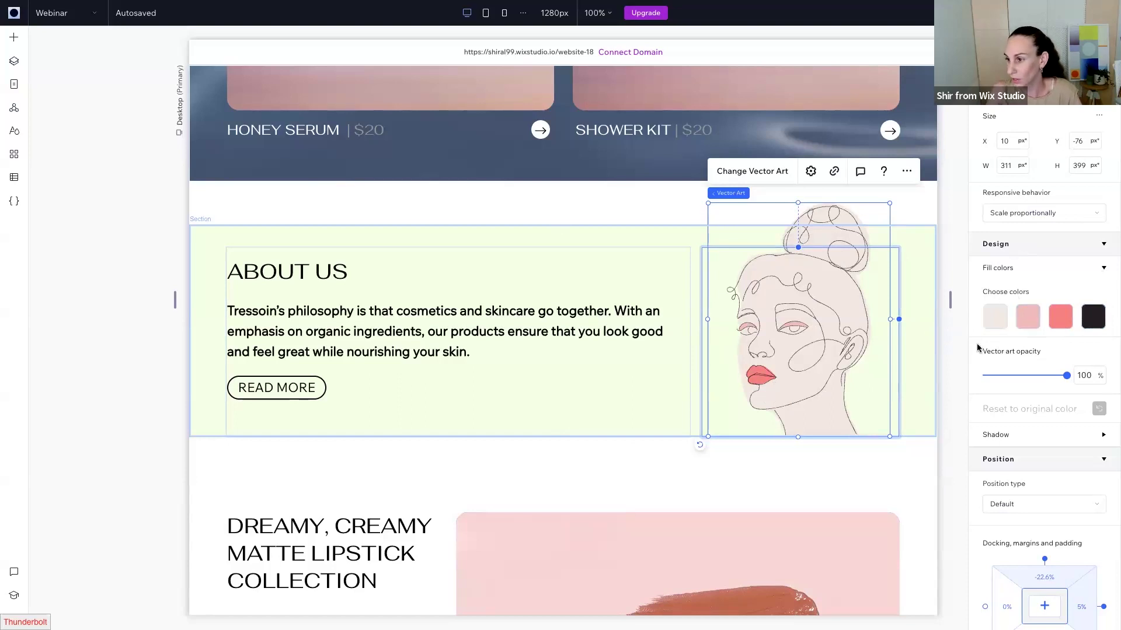
click(1028, 317)
drag(776, 360, 563, 291)
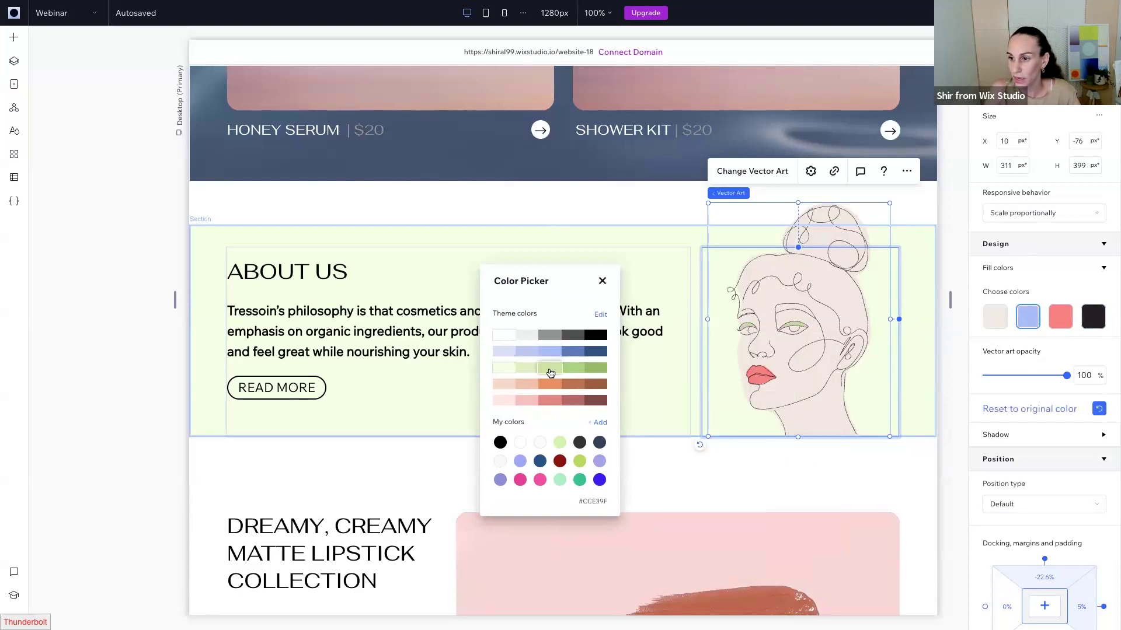
click(525, 384)
click(555, 385)
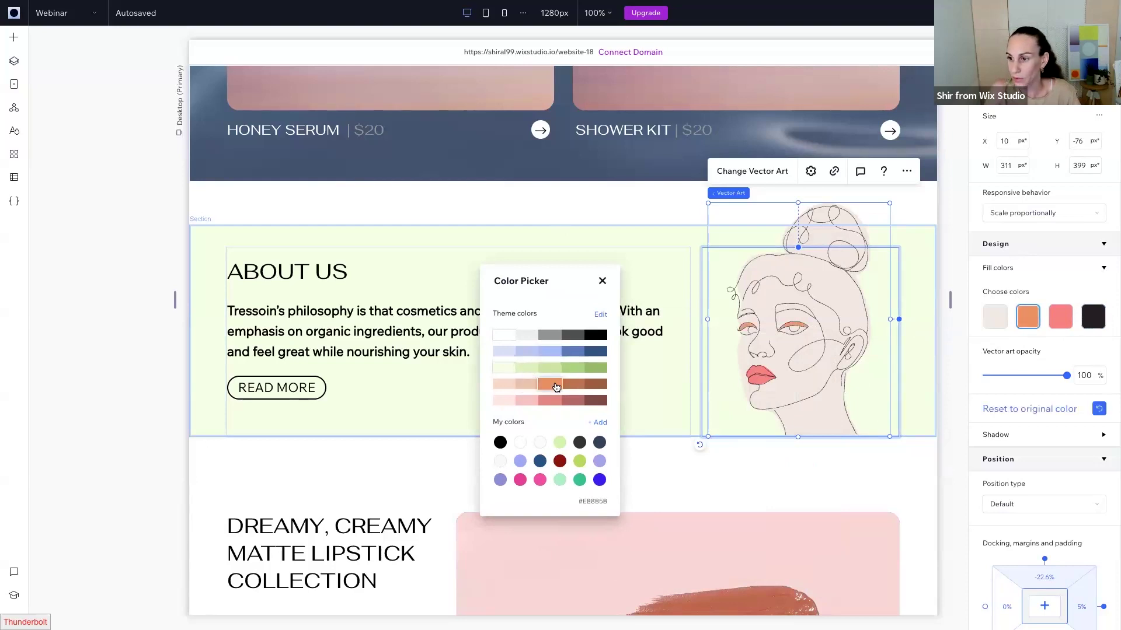
click(576, 386)
click(548, 402)
click(602, 282)
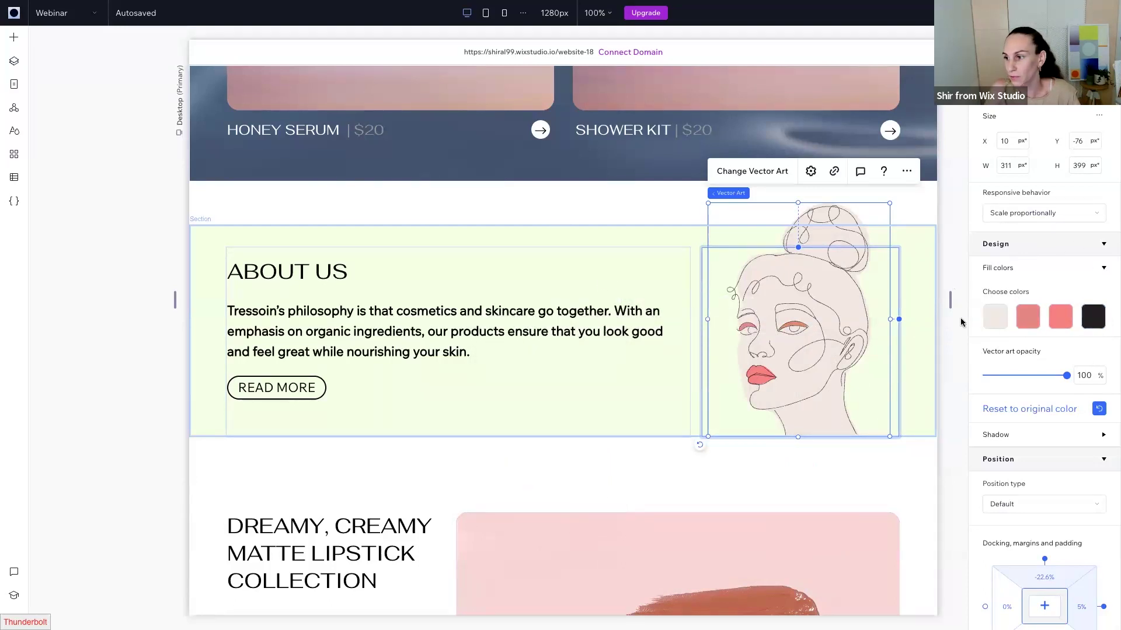
- Scroll down to the Dreamy, Creamy Matte Lipstick Collection section and deselect everything
click(607, 484)
scroll(608, 484, down, 1)
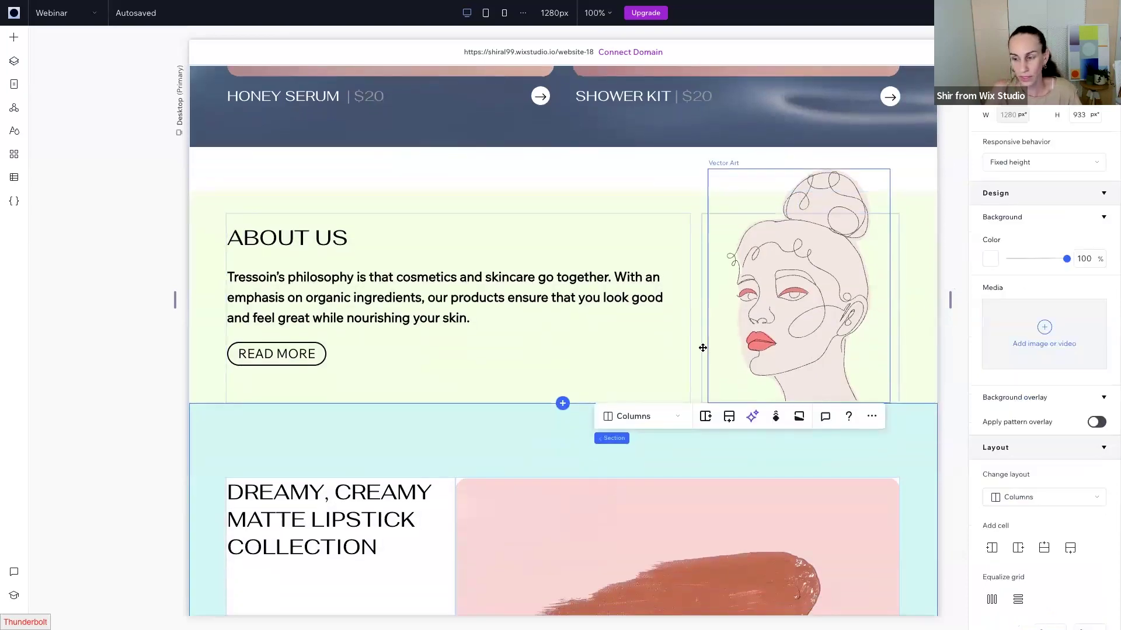
scroll(510, 439, down, 5)
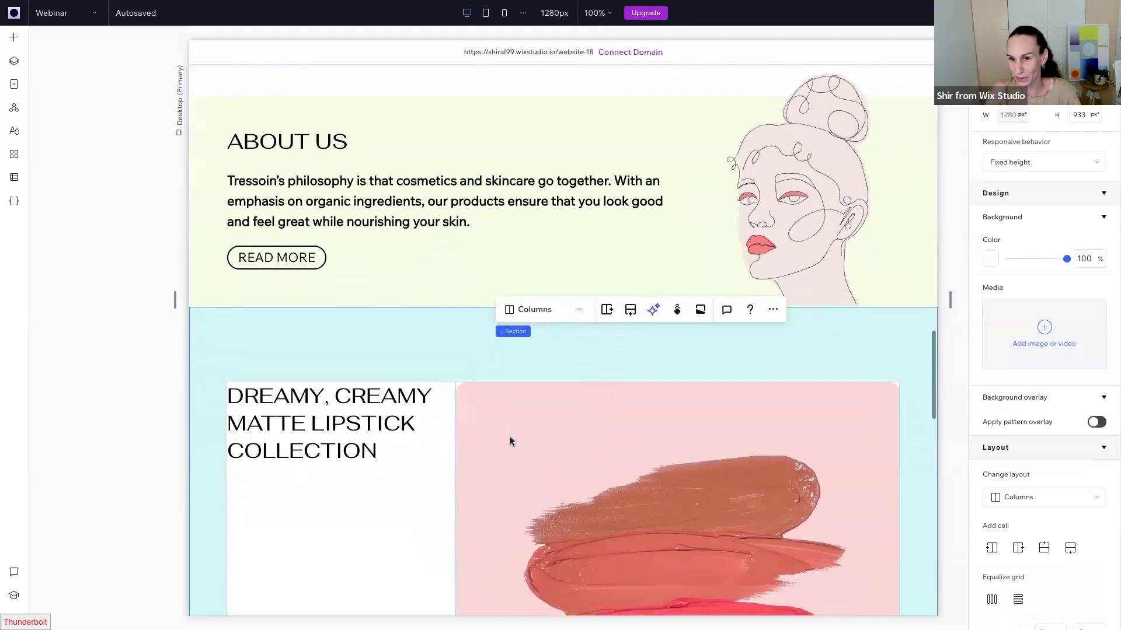
scroll(509, 436, down, 2)
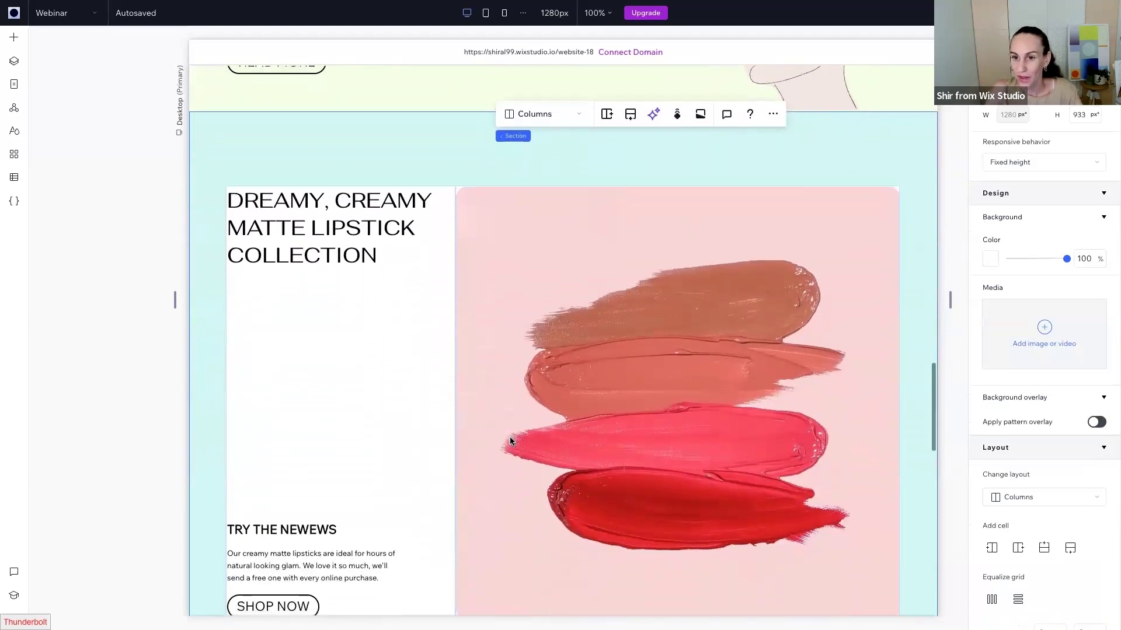
scroll(509, 436, down, 1)
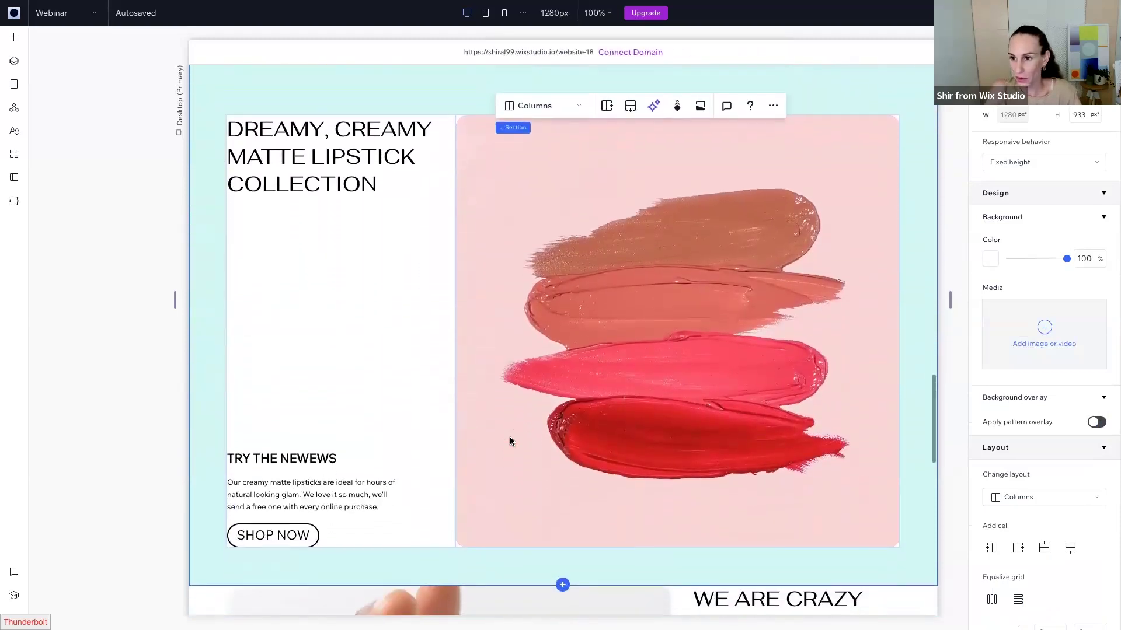
click(143, 514)
scroll(560, 497, down, 1)
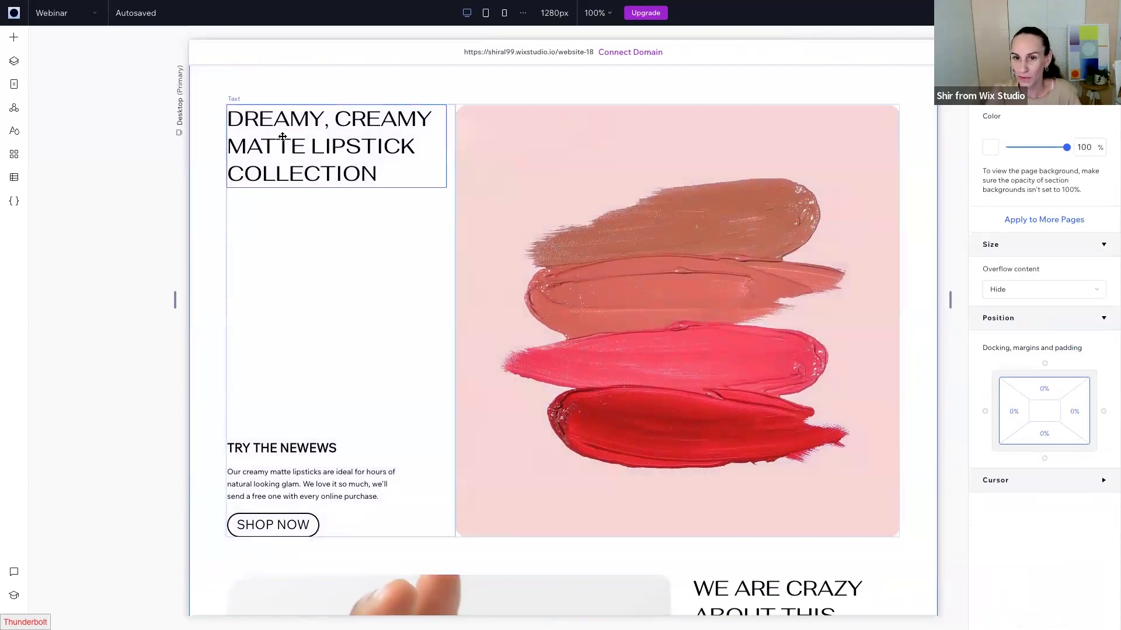
scroll(613, 405, up, 1)
scroll(613, 405, down, 2)
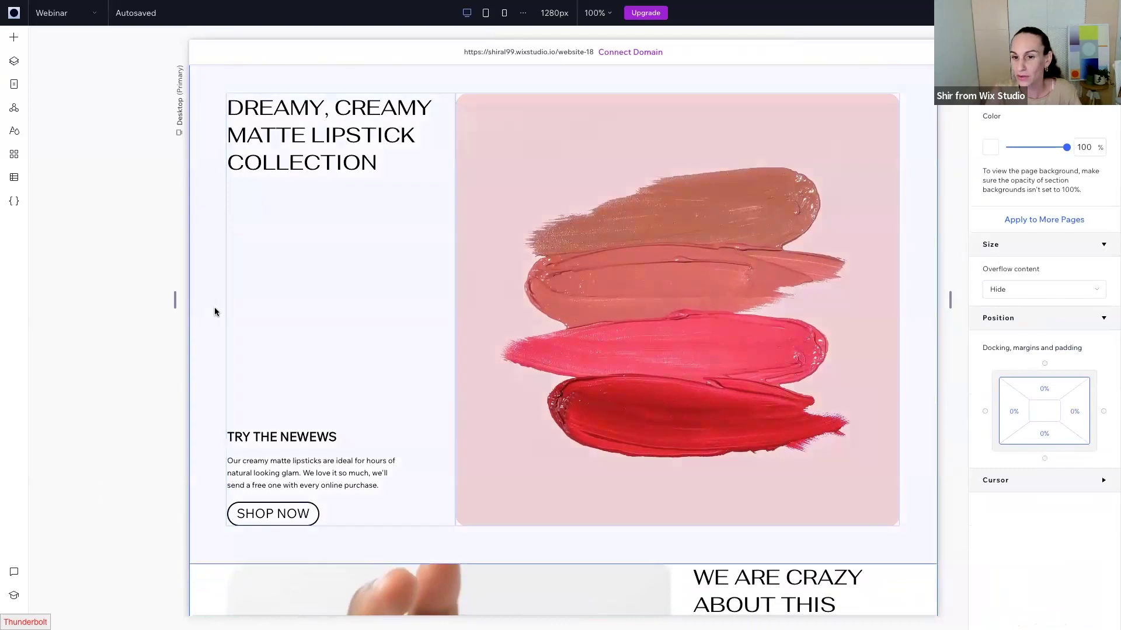
- Open the full Transparent Videos library and search it for 'lipstick'
click(13, 39)
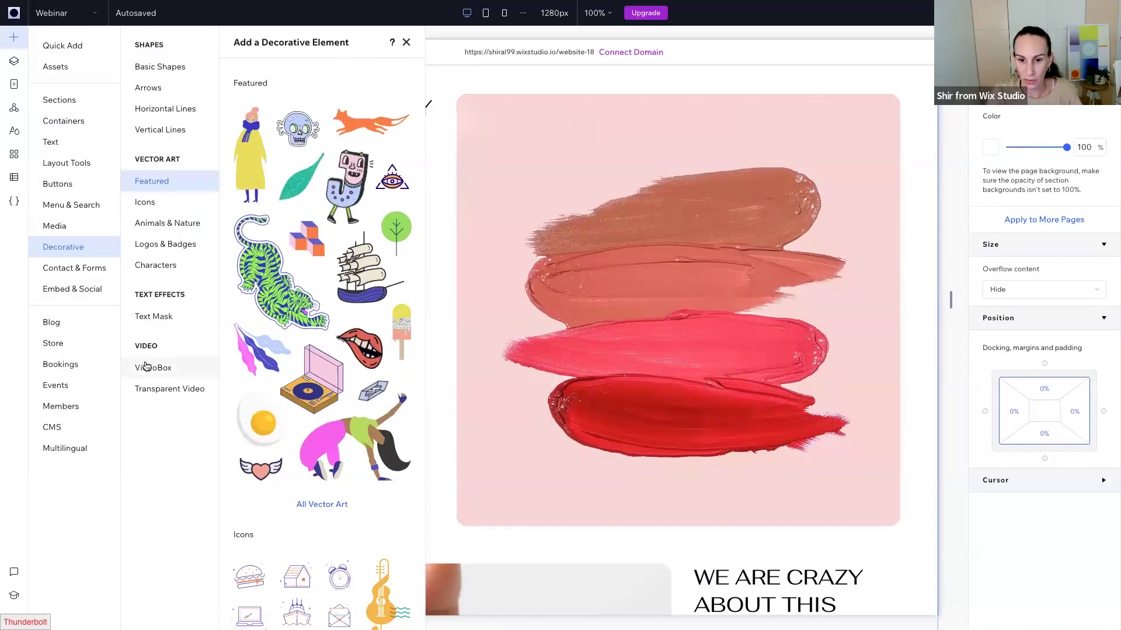
click(170, 389)
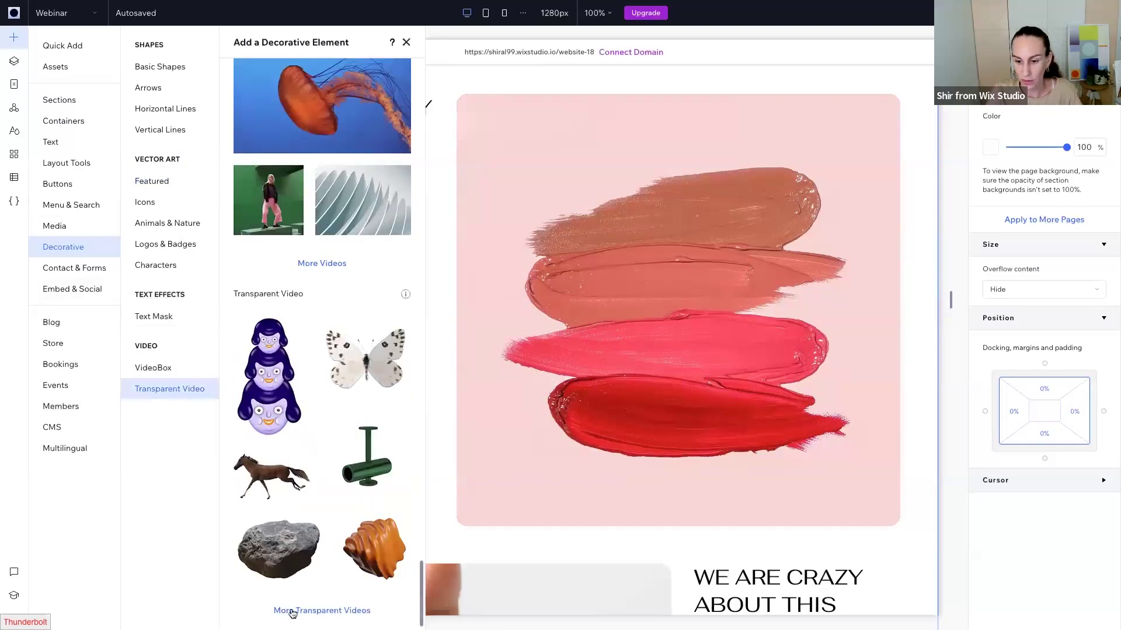
click(301, 611)
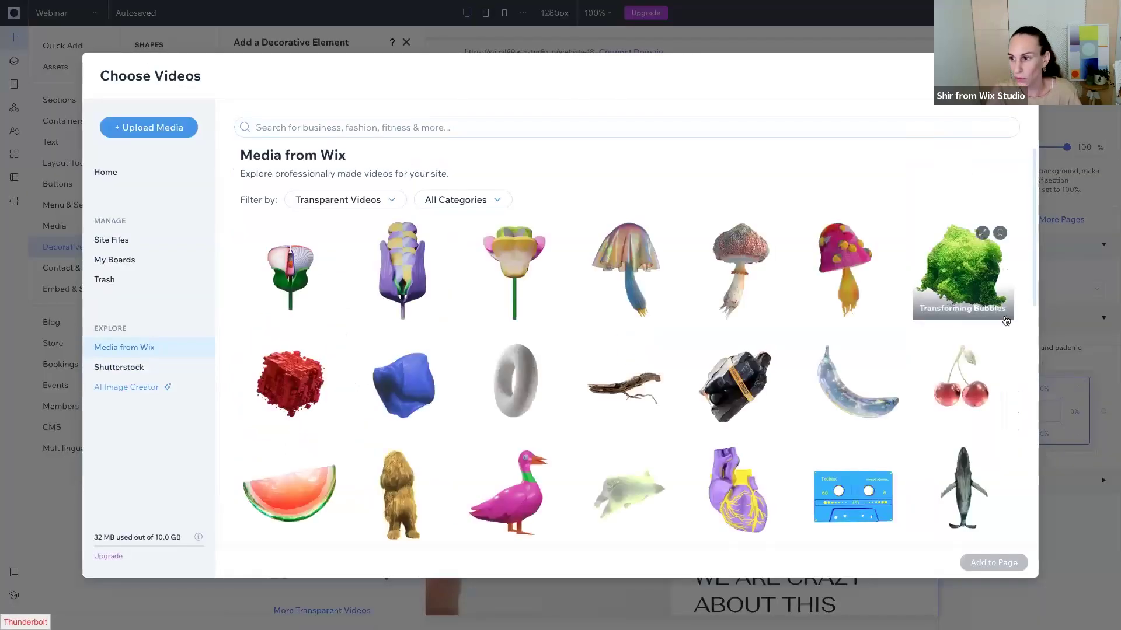
scroll(1017, 403, down, 5)
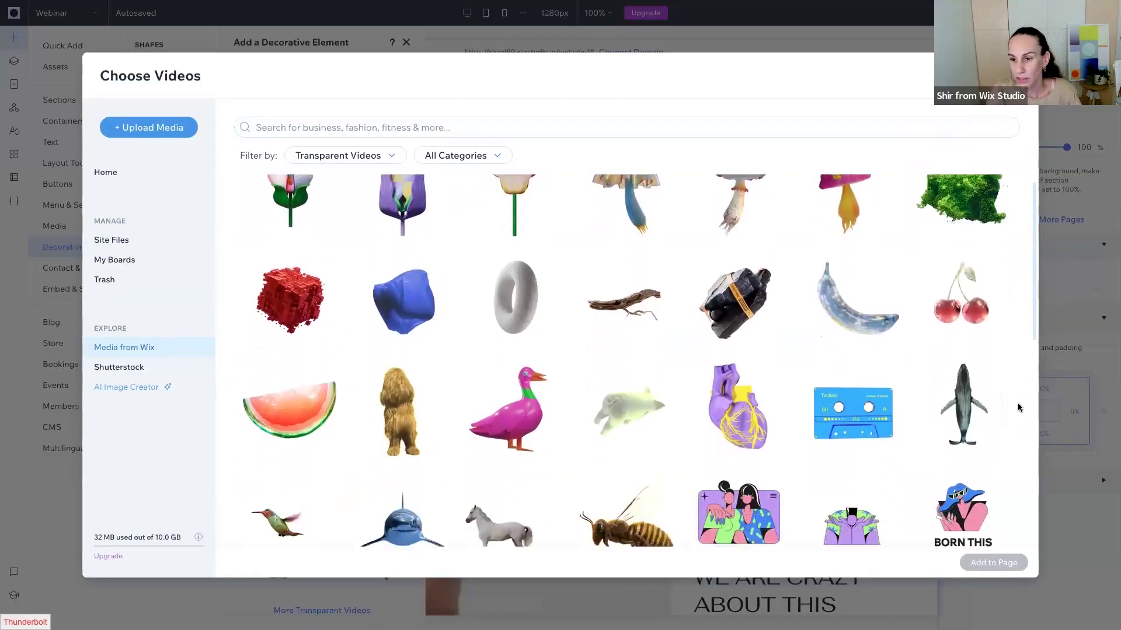
scroll(1017, 407, down, 5)
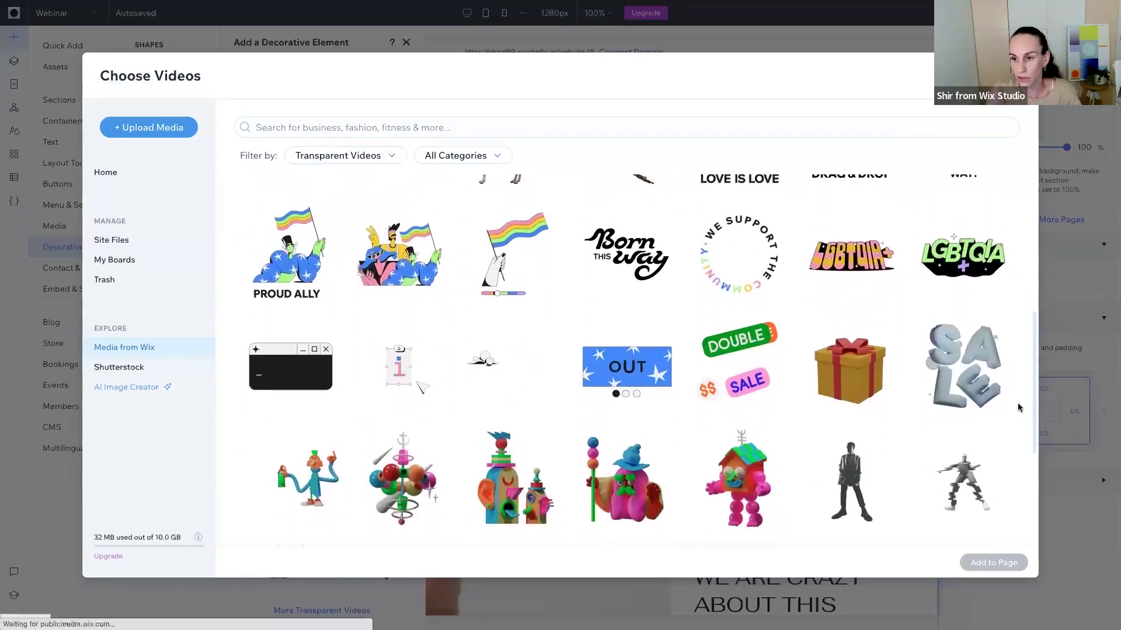
scroll(1019, 408, down, 4)
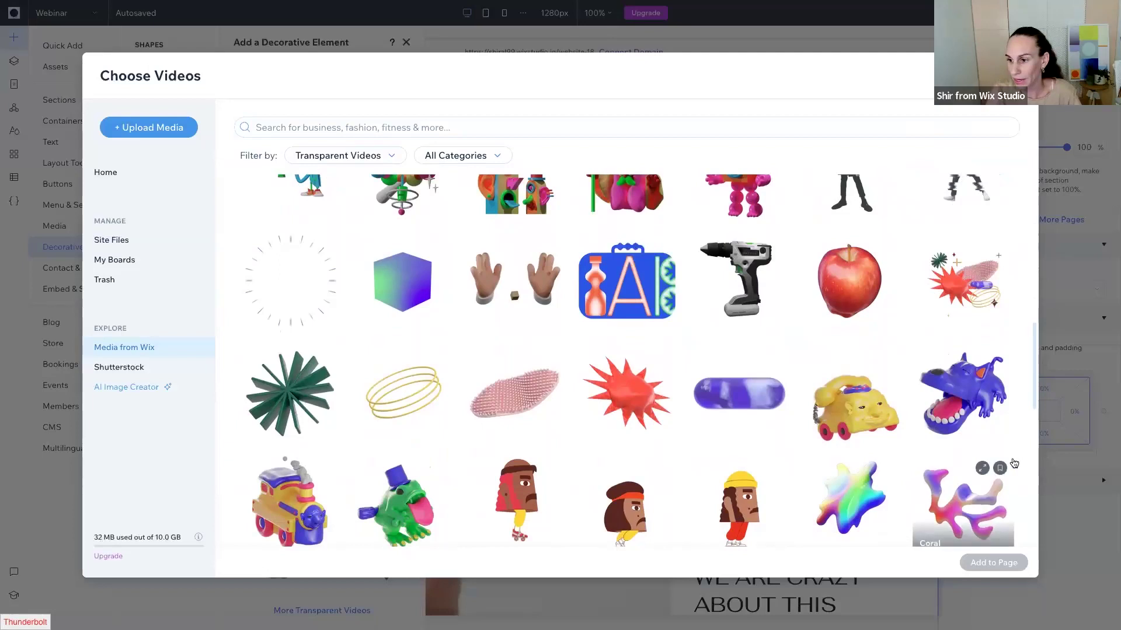
scroll(1014, 464, down, 3)
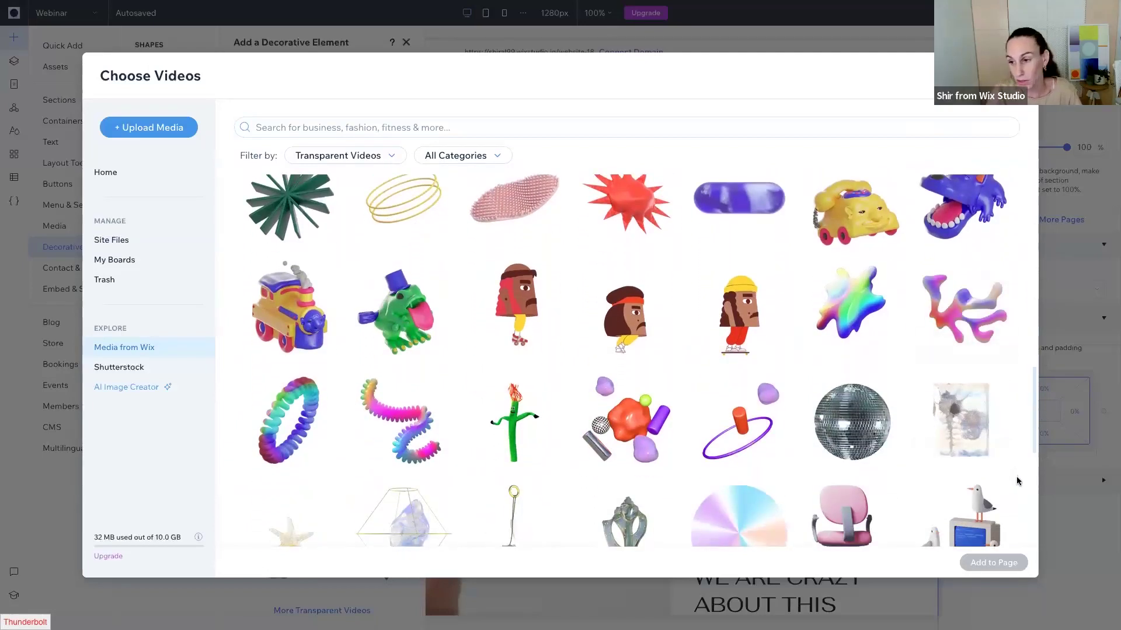
scroll(1016, 476, up, 1)
click(259, 127)
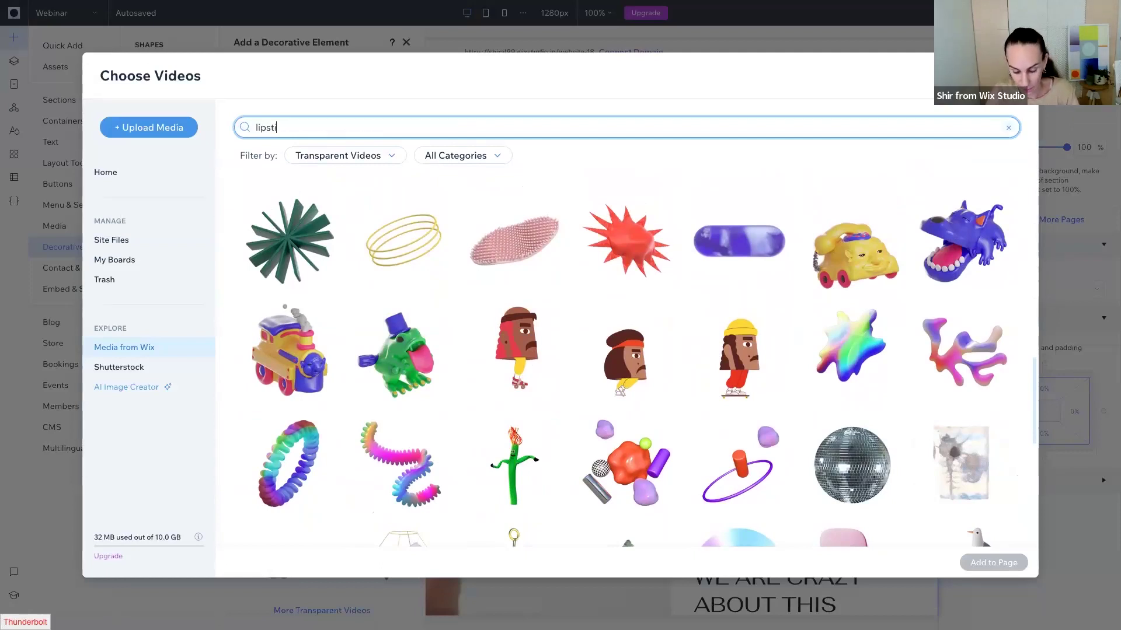
key(Return)
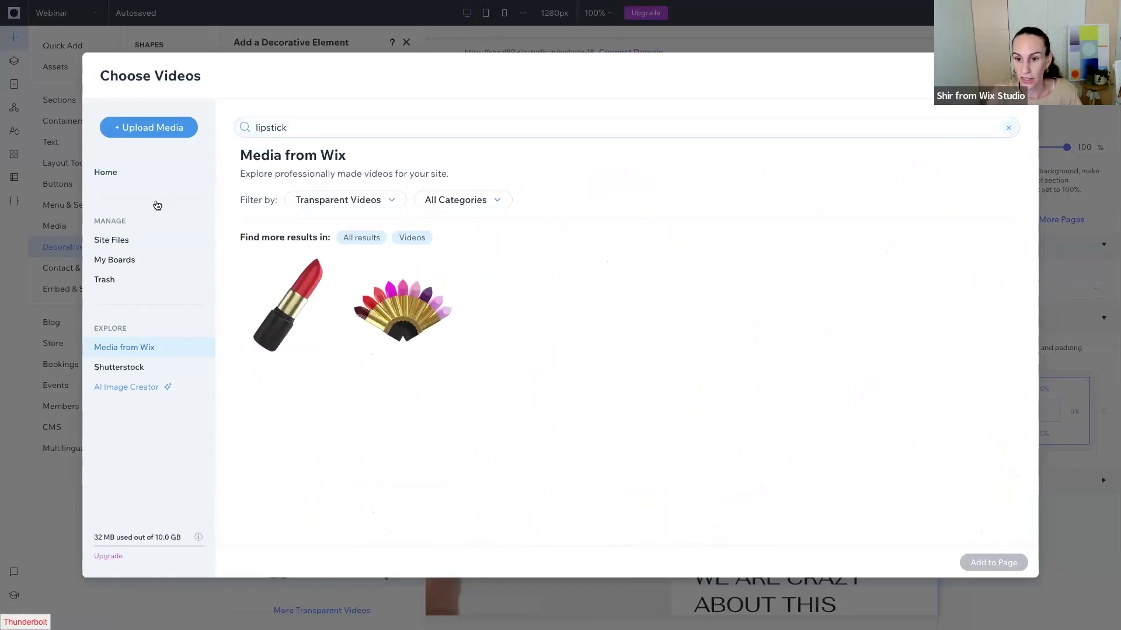
- Add the red lipstick video, attached over the swatch image at about 478 by 576 px
click(290, 306)
double_click(290, 307)
drag(715, 424, 786, 212)
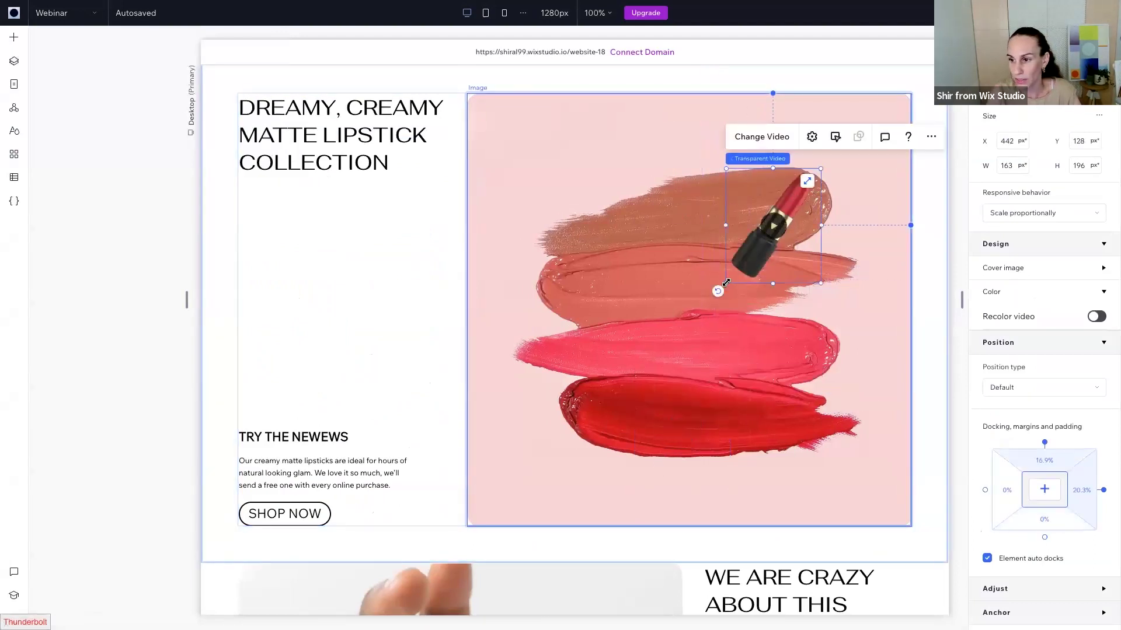
drag(623, 415, 565, 496)
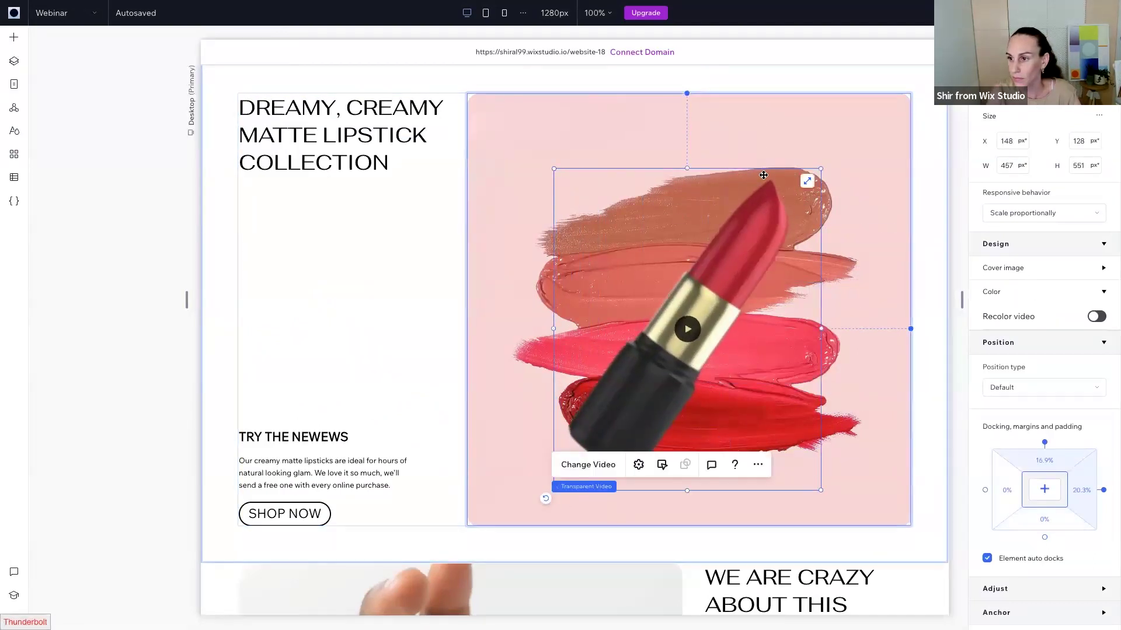
drag(821, 170, 843, 141)
drag(844, 491, 833, 478)
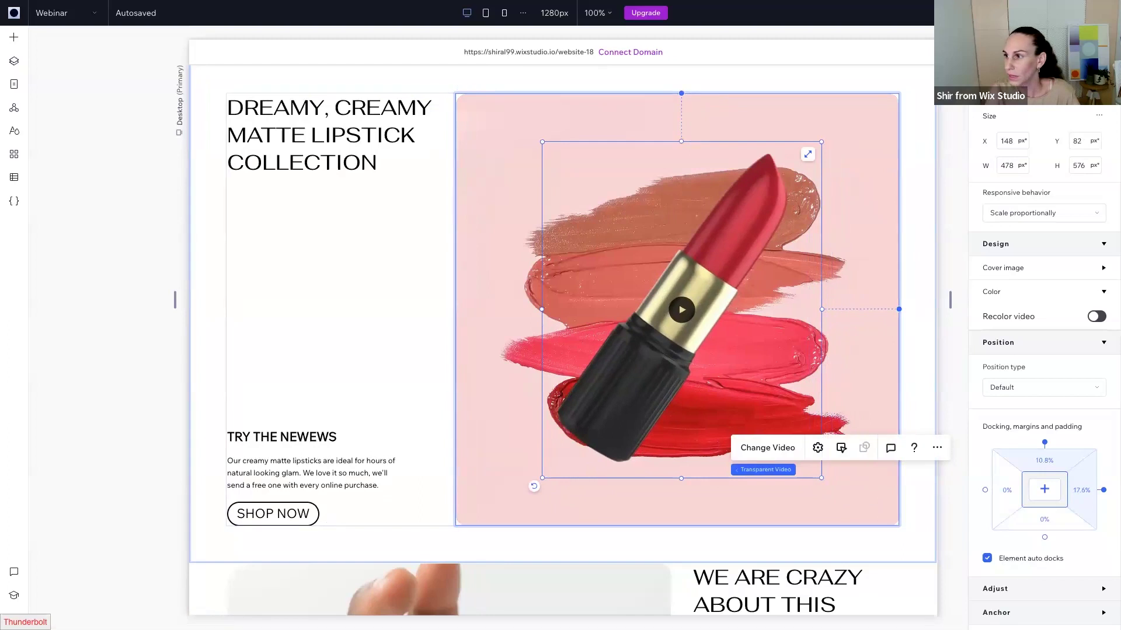
- Preview the page with the lipstick video, then return to the editor
key(ctrl+shift+p)
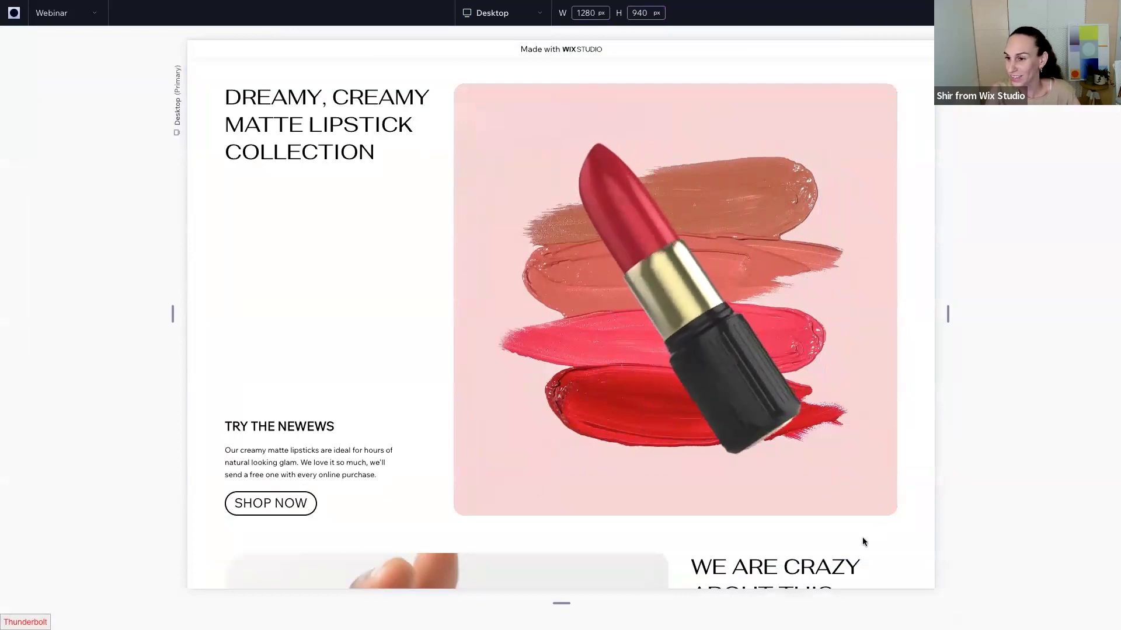
scroll(862, 538, down, 1)
scroll(862, 538, up, 1)
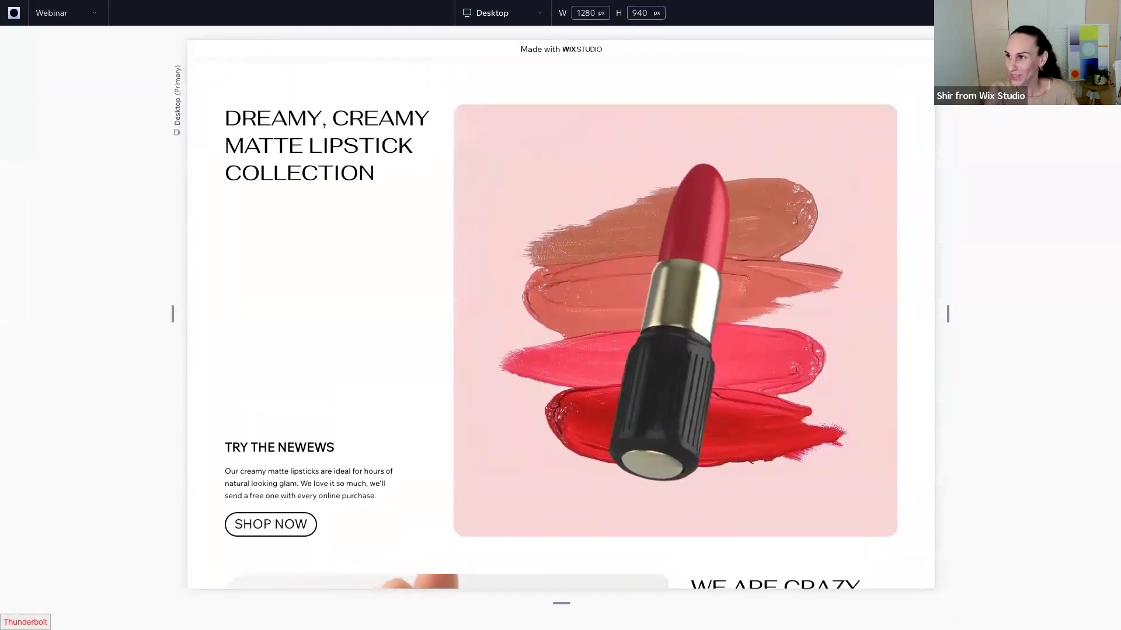
key(Escape)
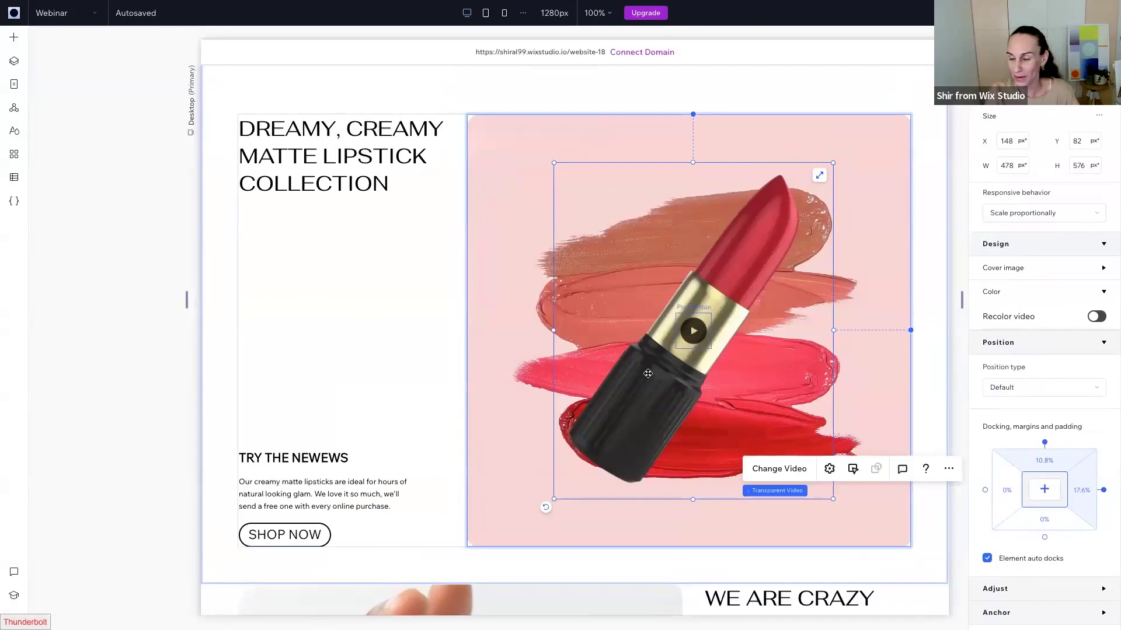
- Enable Recolor on the lipstick video and try the Light Wash, Grayscale and Hue presets
click(610, 419)
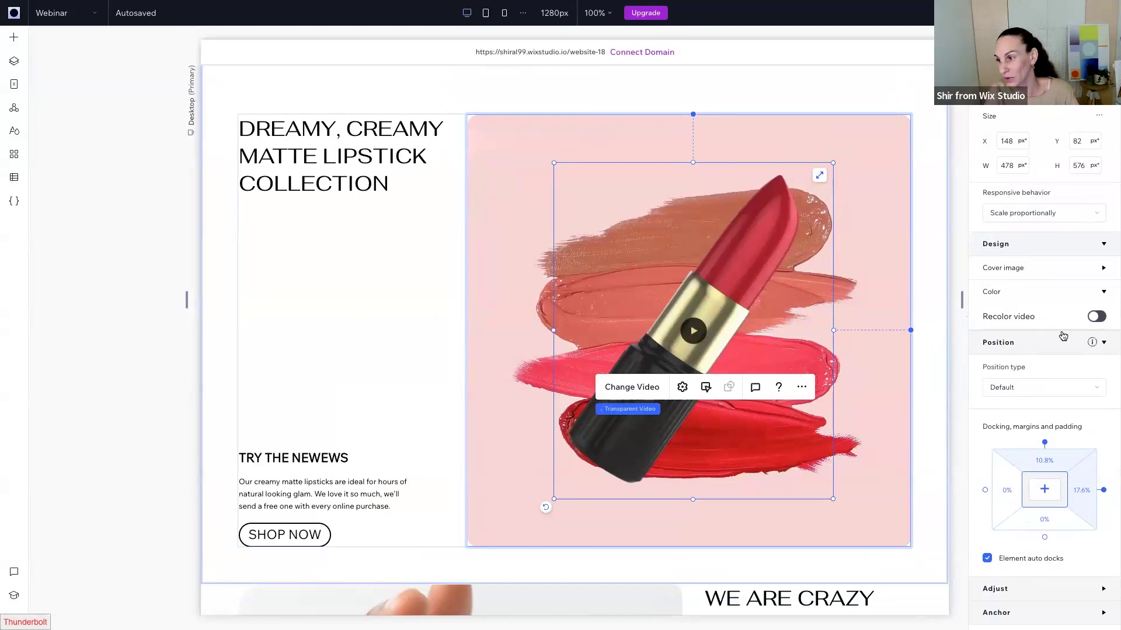
click(1097, 318)
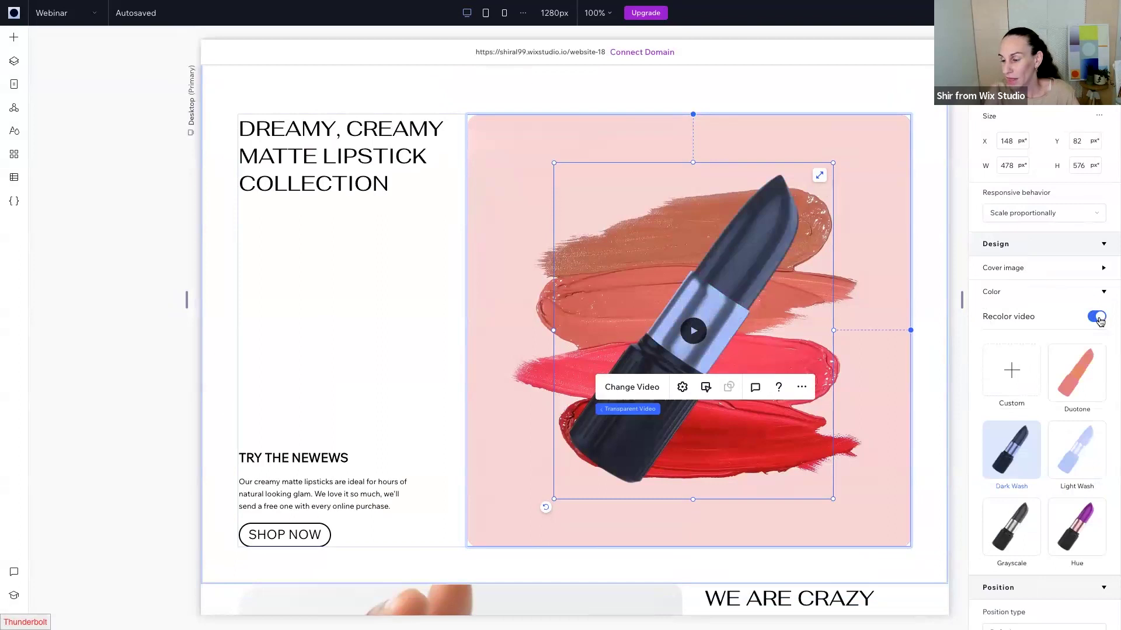
click(1073, 459)
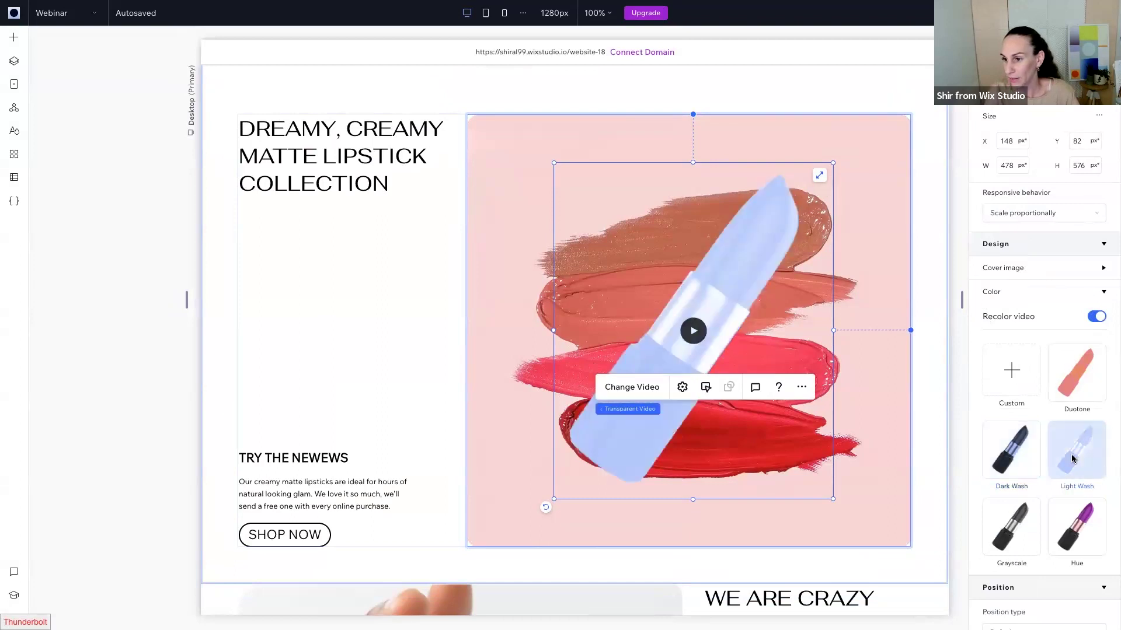
click(1007, 536)
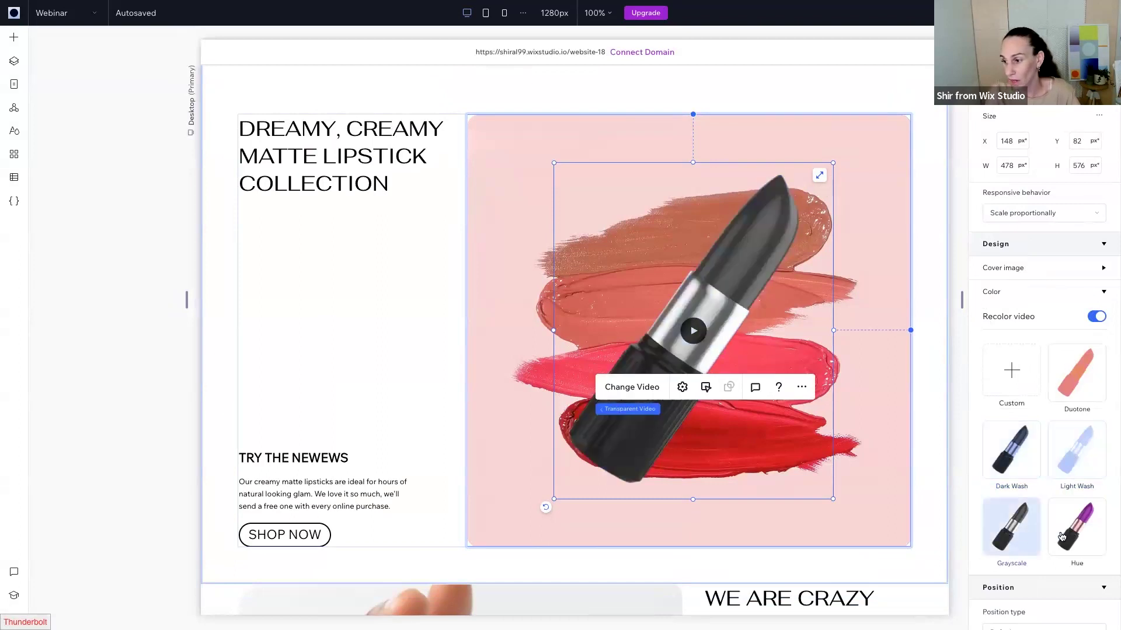
click(1078, 539)
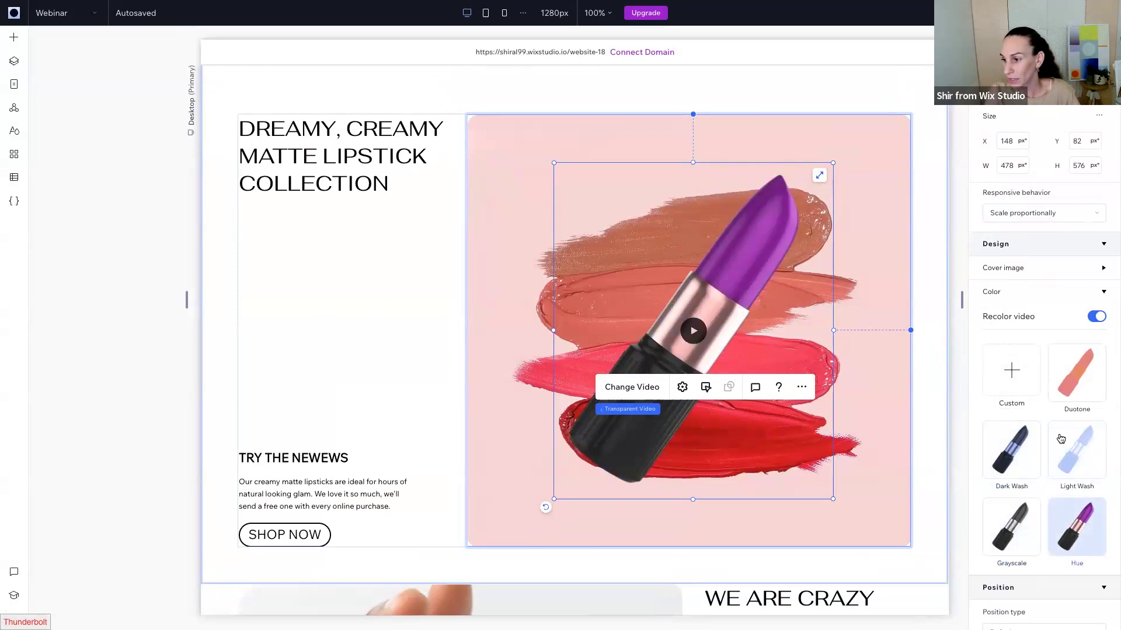
- Give the lipstick video a custom recolour with hue -22 and saturation 1.1
click(1016, 368)
mouse_move(1014, 376)
mouse_down()
mouse_move(1062, 378)
mouse_move(967, 379)
mouse_move(1033, 379)
mouse_move(1019, 381)
mouse_up()
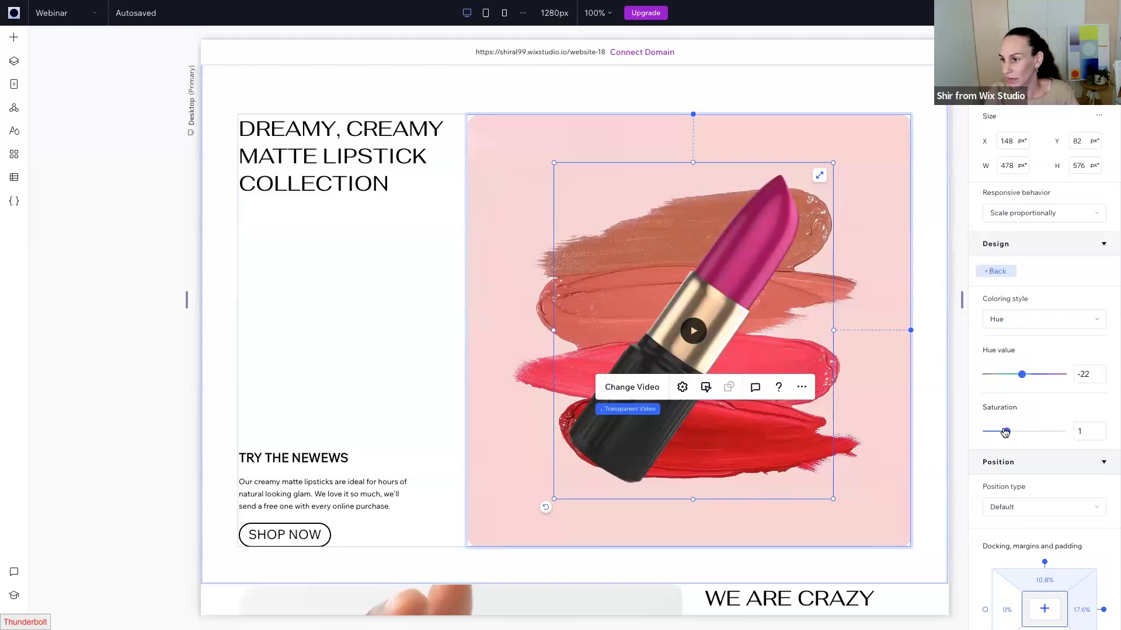
drag(1005, 434, 1008, 433)
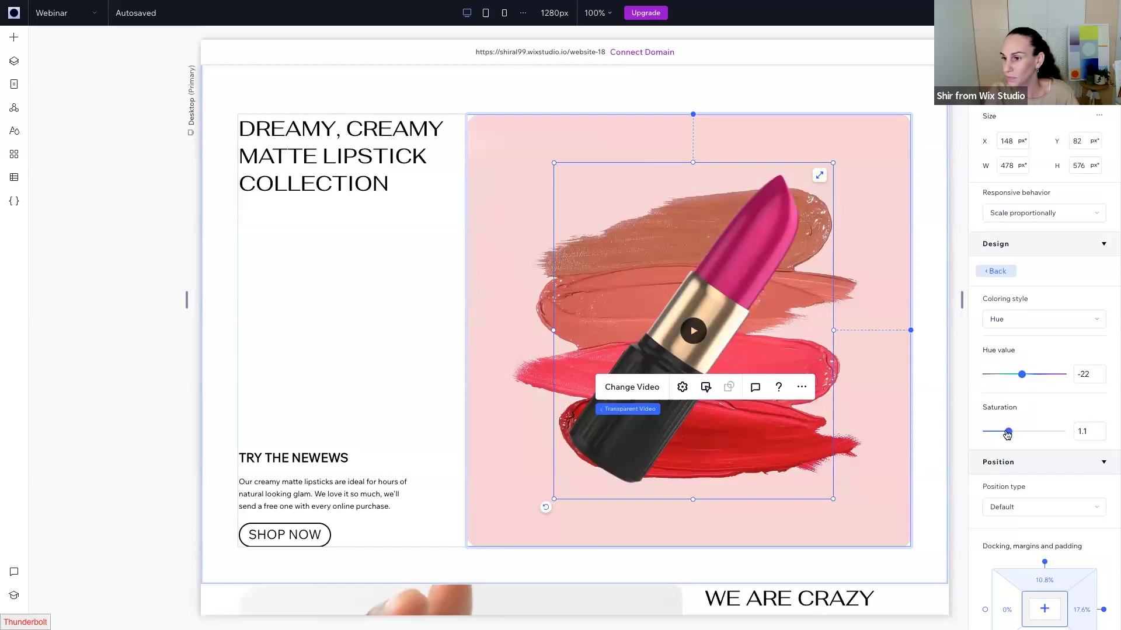
click(876, 496)
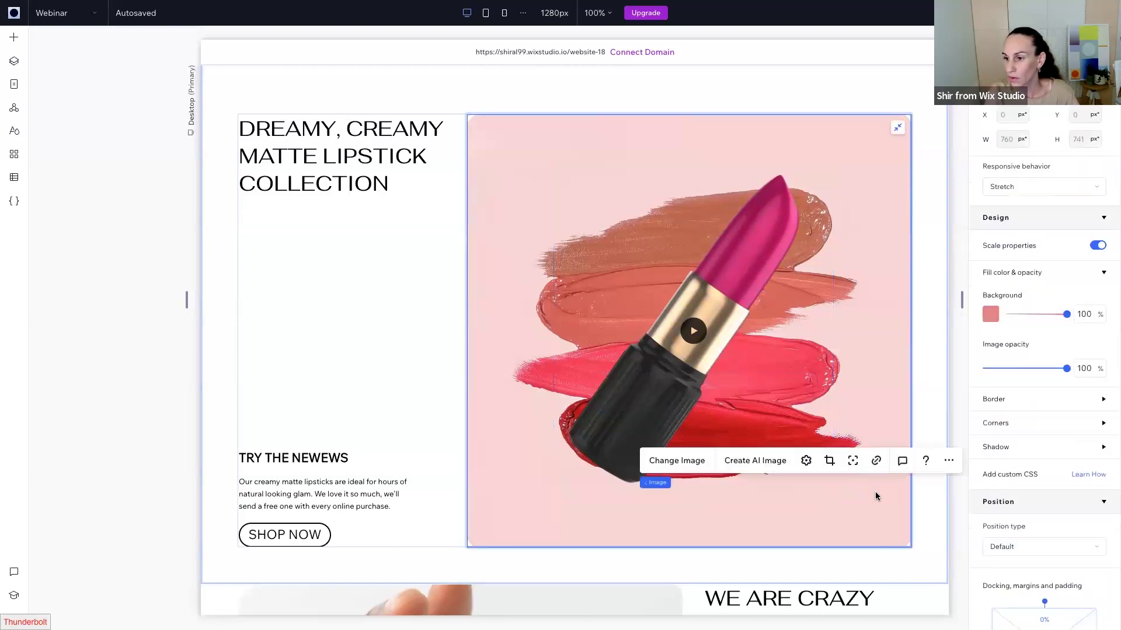
click(704, 440)
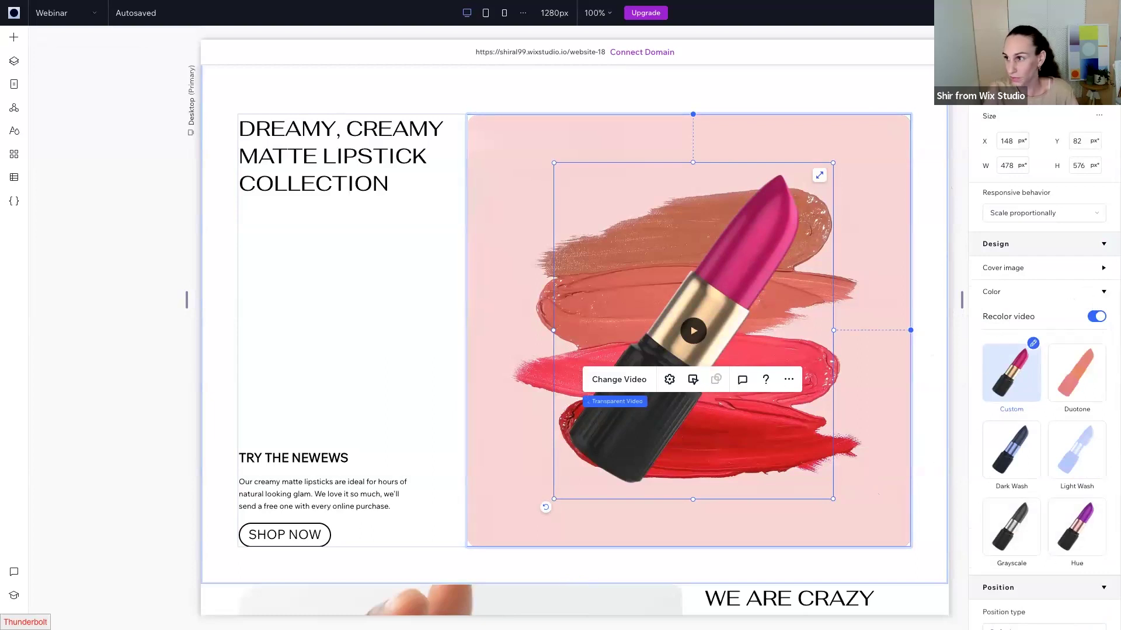
- Preview the page to check the magenta lipstick video, then return to the editor
key(ctrl+p)
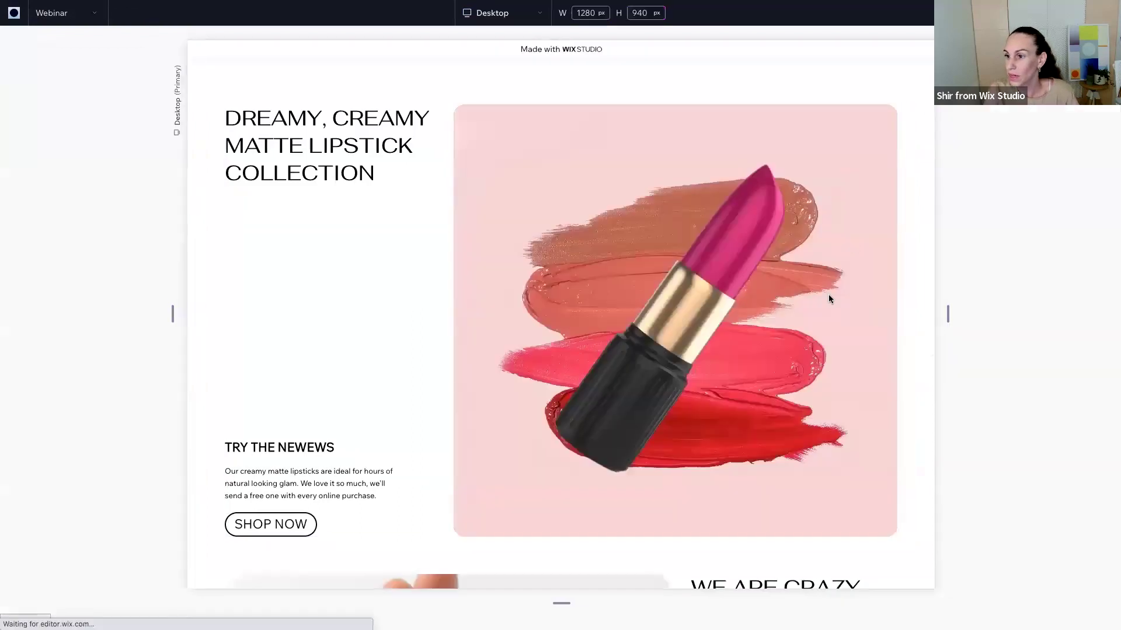
scroll(793, 383, down, 2)
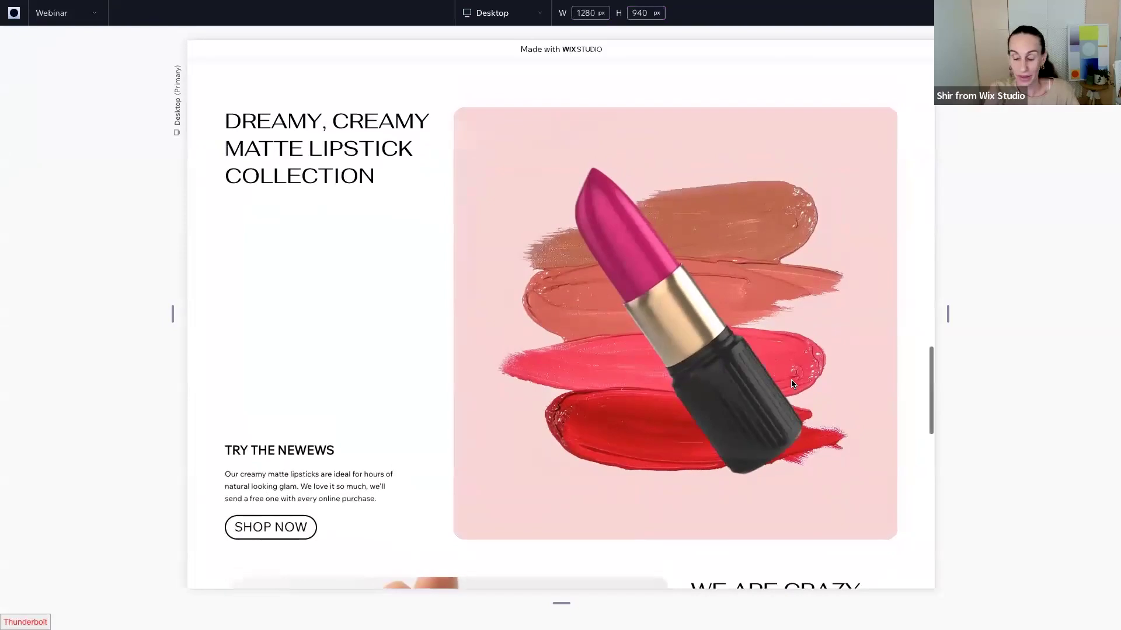
scroll(791, 501, down, 2)
scroll(792, 501, down, 6)
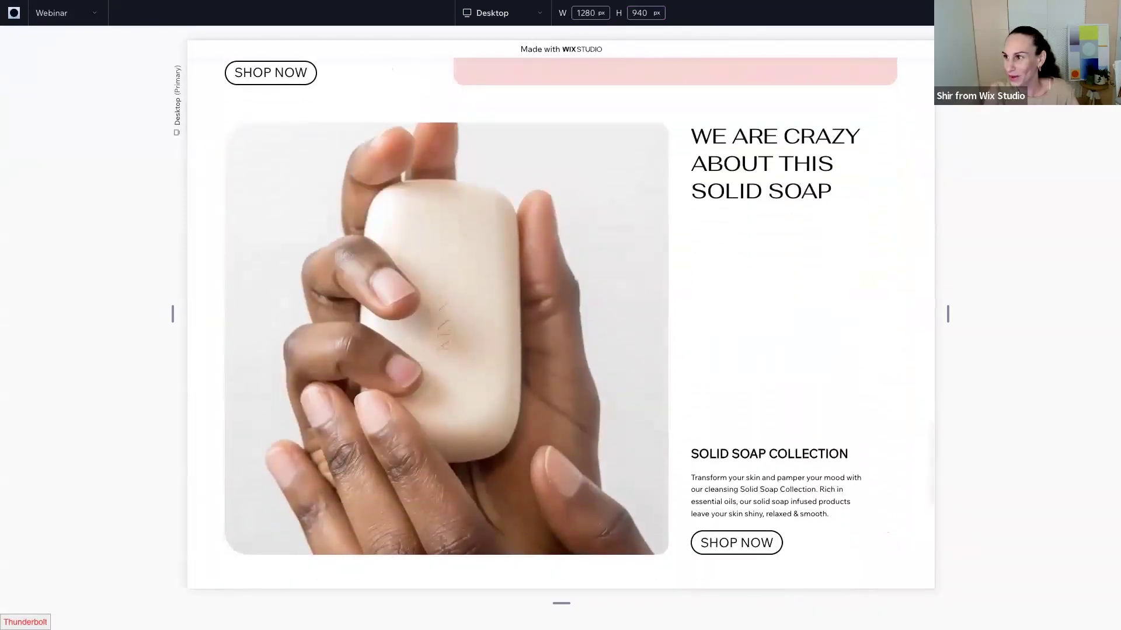
key(Escape)
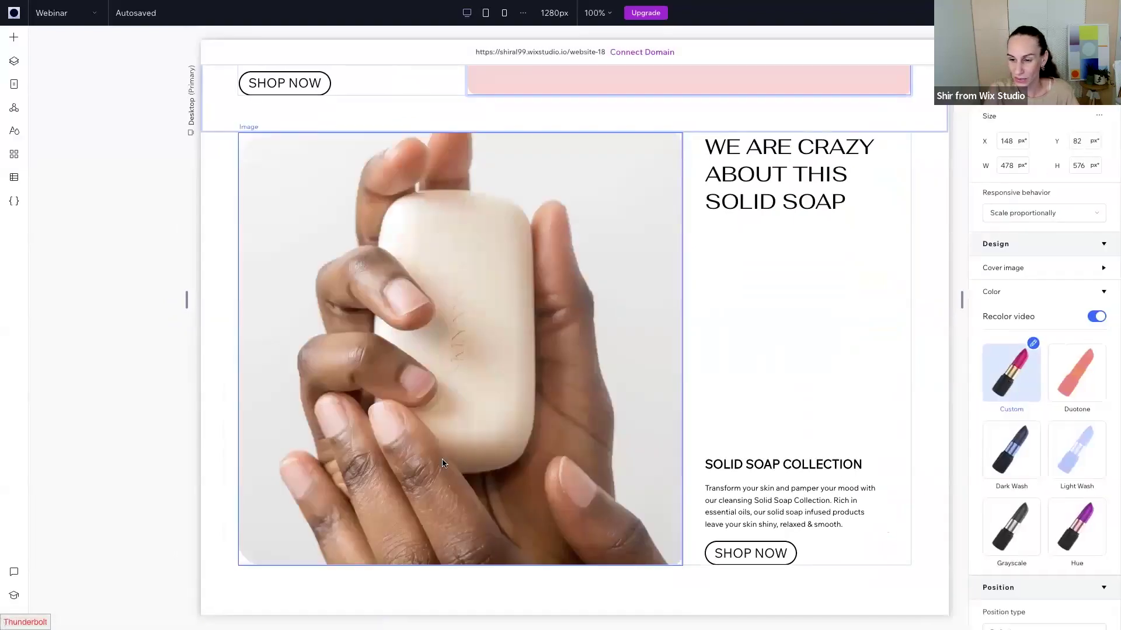
- Select the image in the 'WE ARE CRAZY ABOUT THIS SOLID SOAP' section
scroll(444, 464, down, 1)
scroll(443, 463, up, 1)
scroll(440, 458, left, 1)
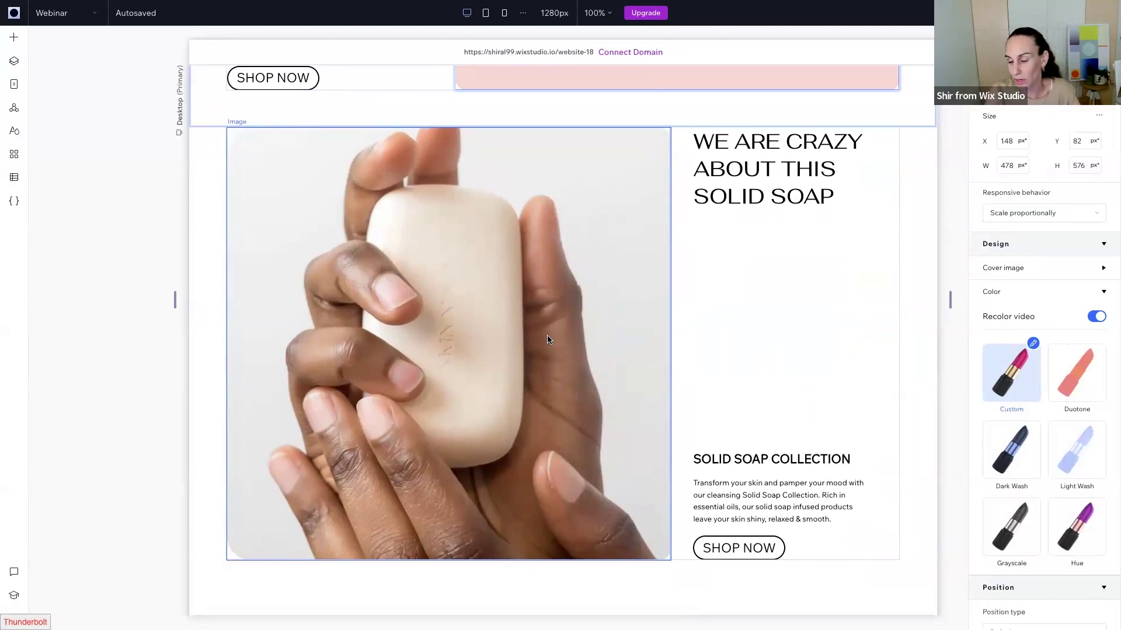
click(440, 362)
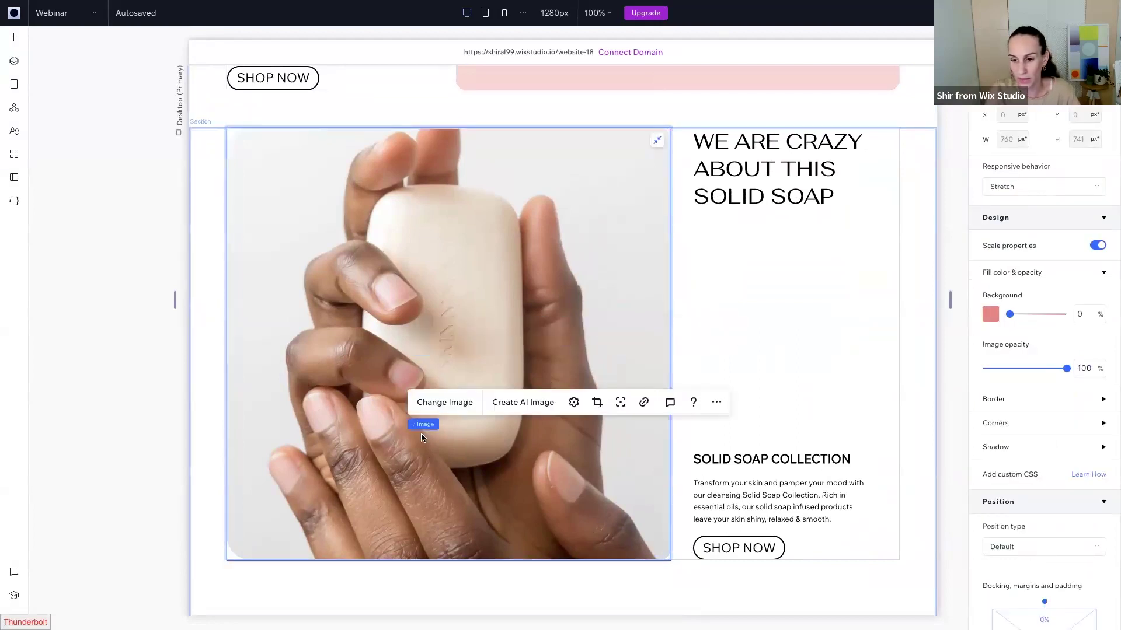
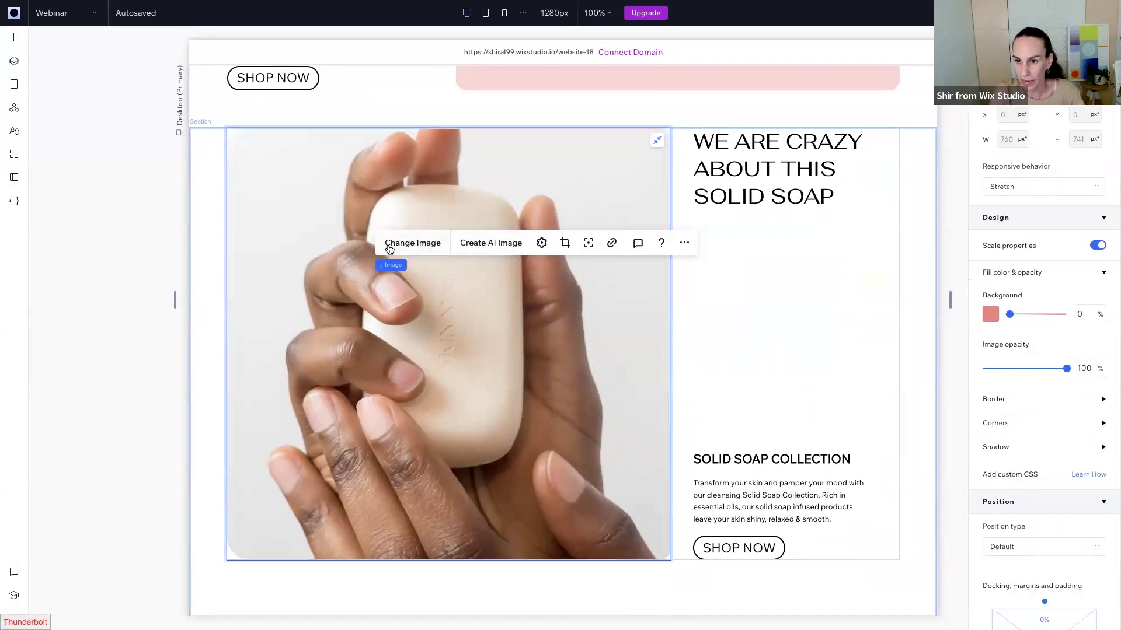
- Swap the hand-held soap photo for the turquoise foamy water photo and adjust its focal point
click(411, 245)
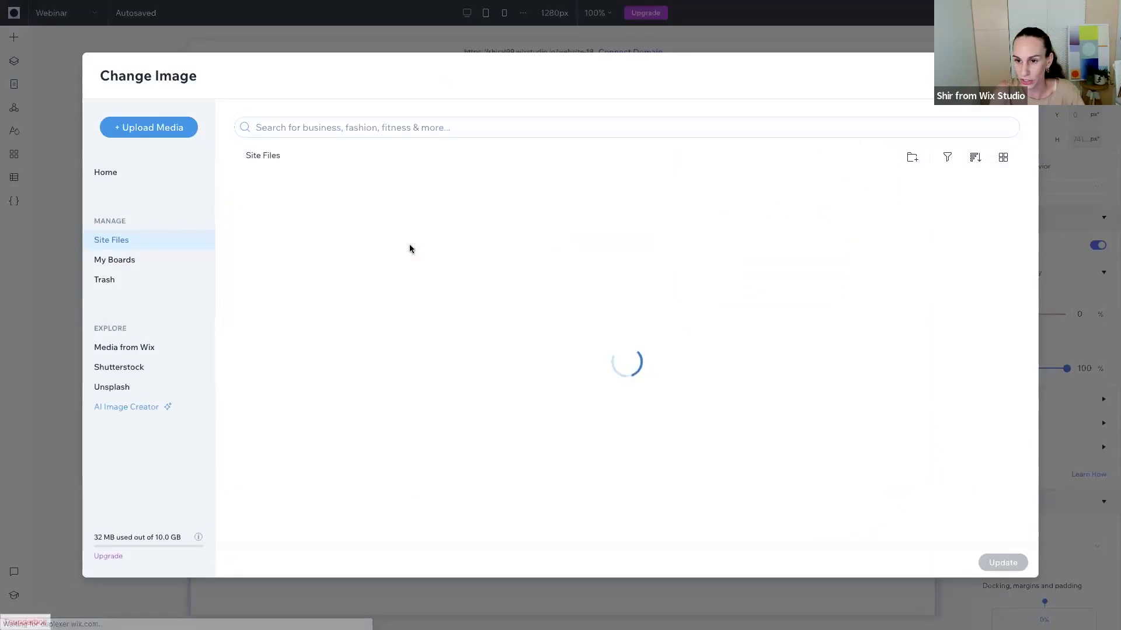
double_click(465, 251)
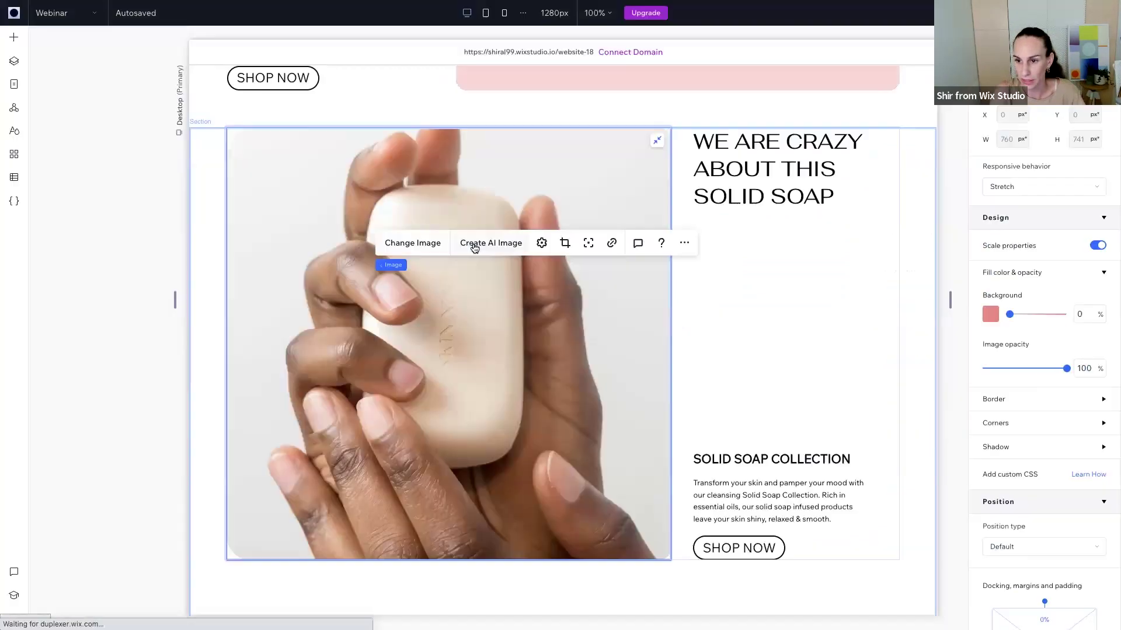
click(588, 243)
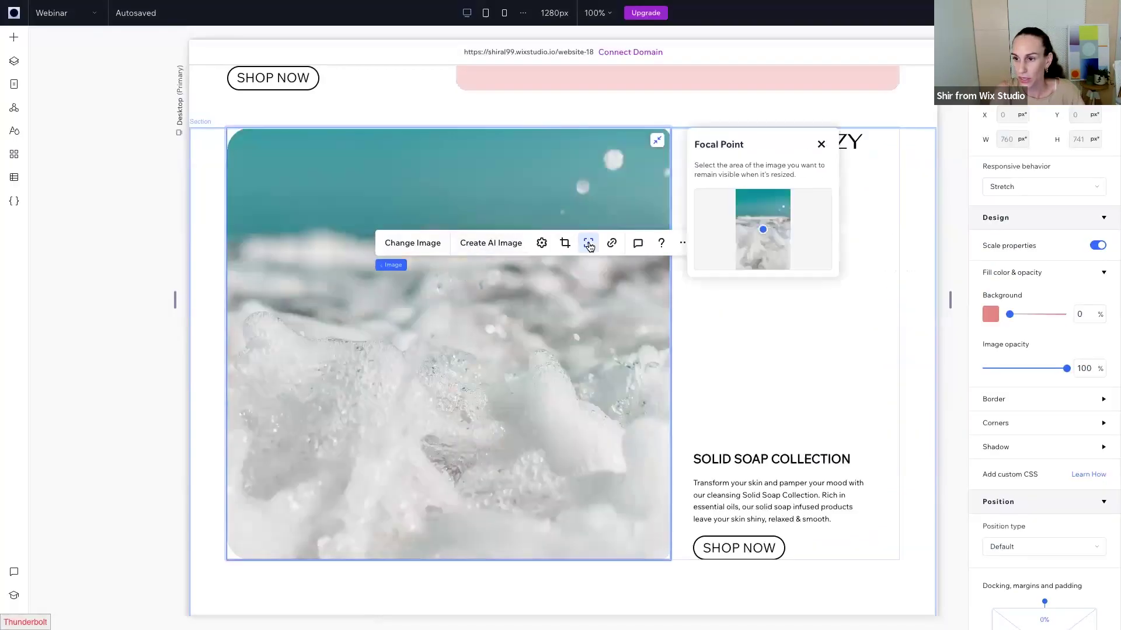
mouse_move(762, 233)
mouse_down()
mouse_move(764, 242)
mouse_move(764, 223)
mouse_up()
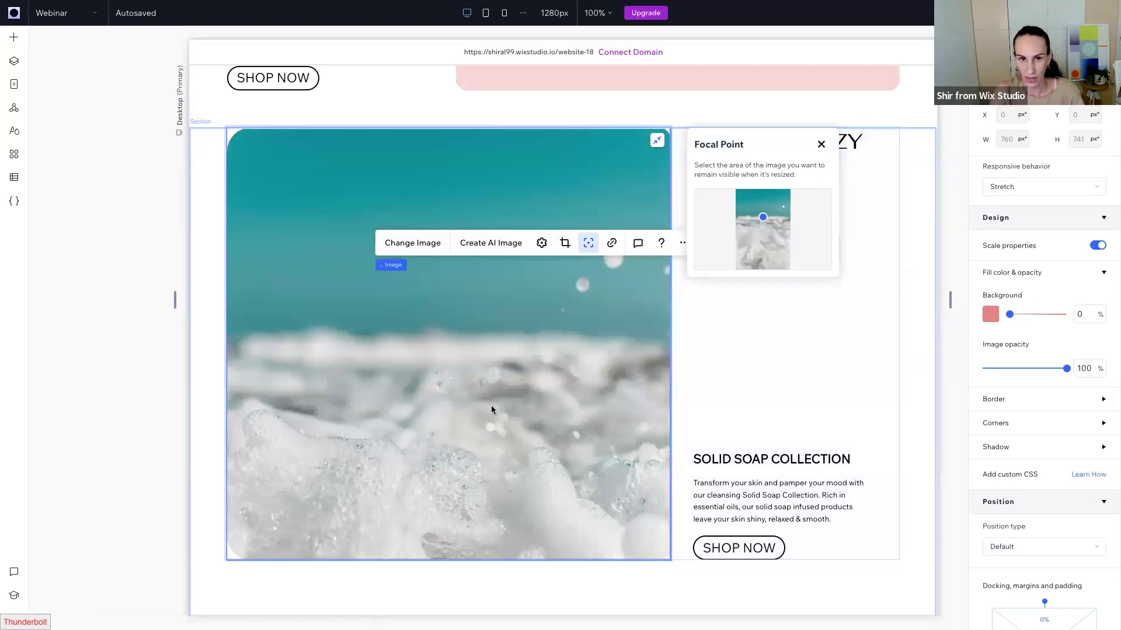
click(401, 416)
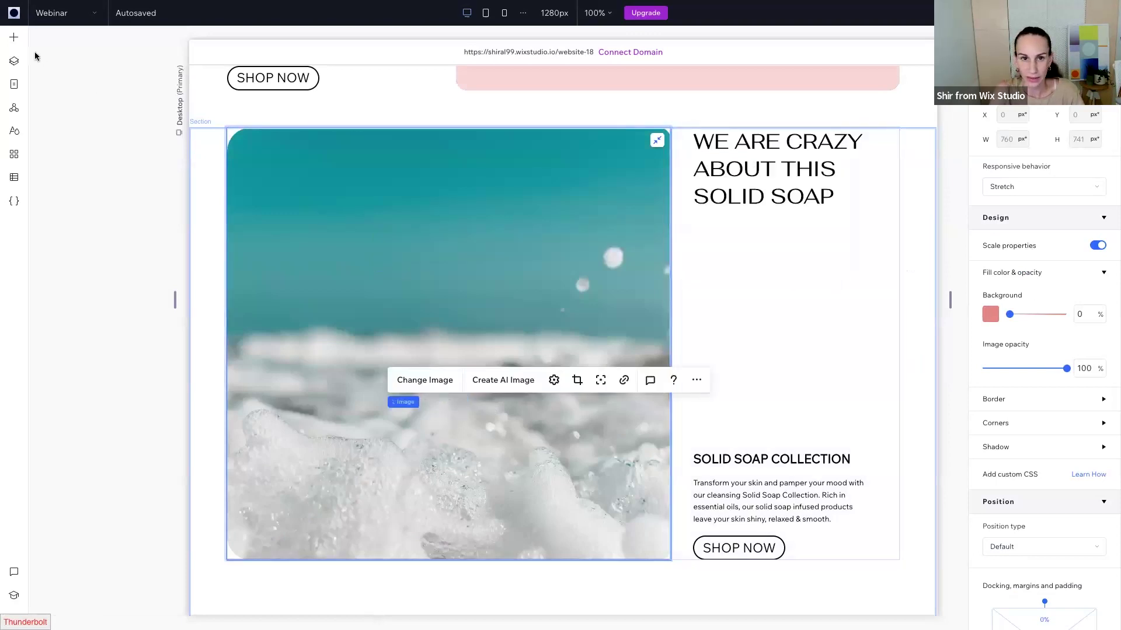
- Drag the Solid-Soap.png cut-out from the media library onto the foam photo
click(12, 42)
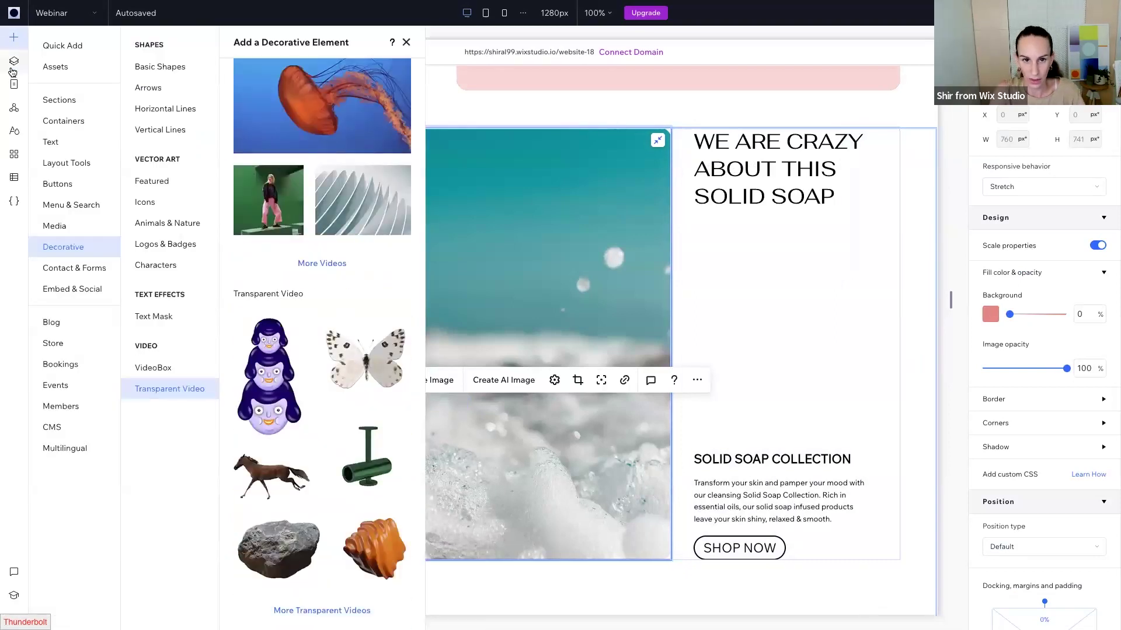
click(52, 67)
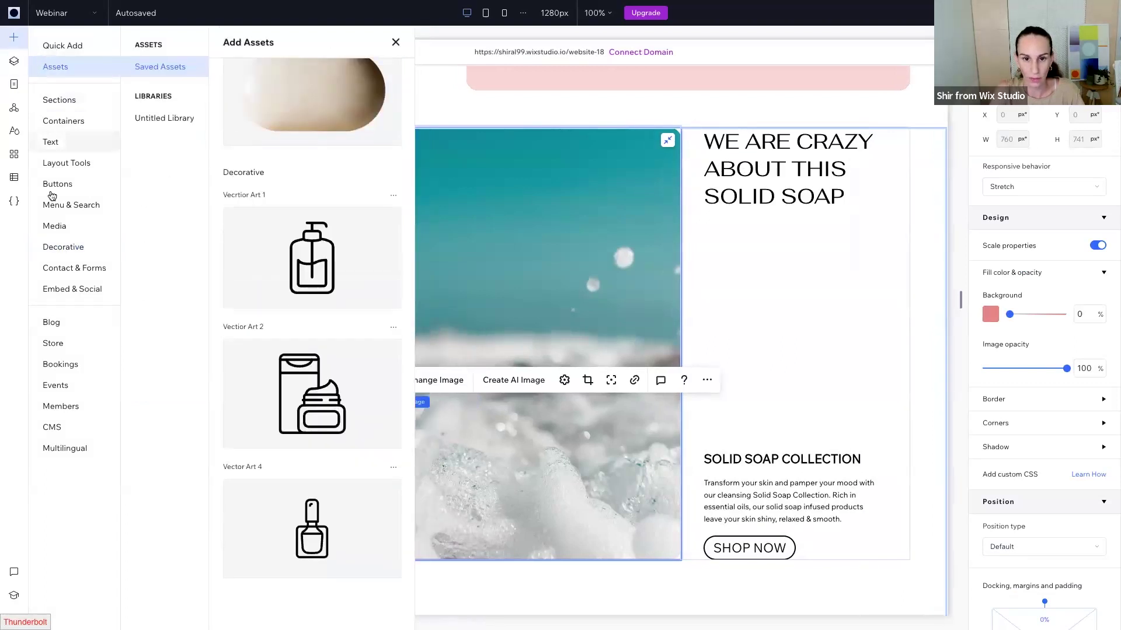
click(52, 228)
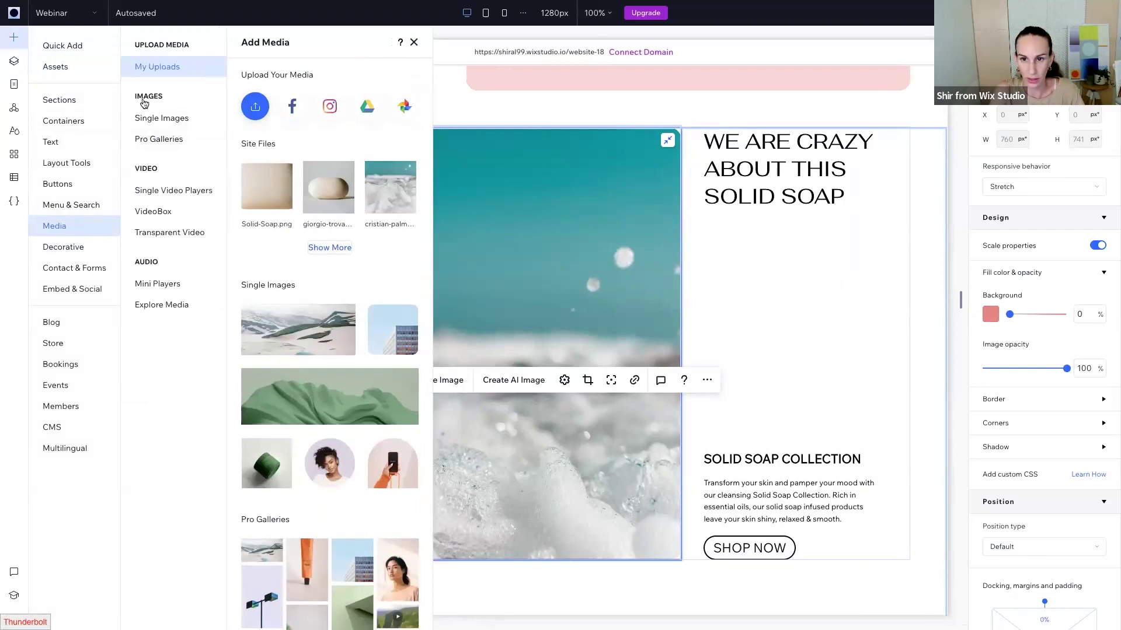
mouse_move(262, 201)
drag(263, 200, 468, 325)
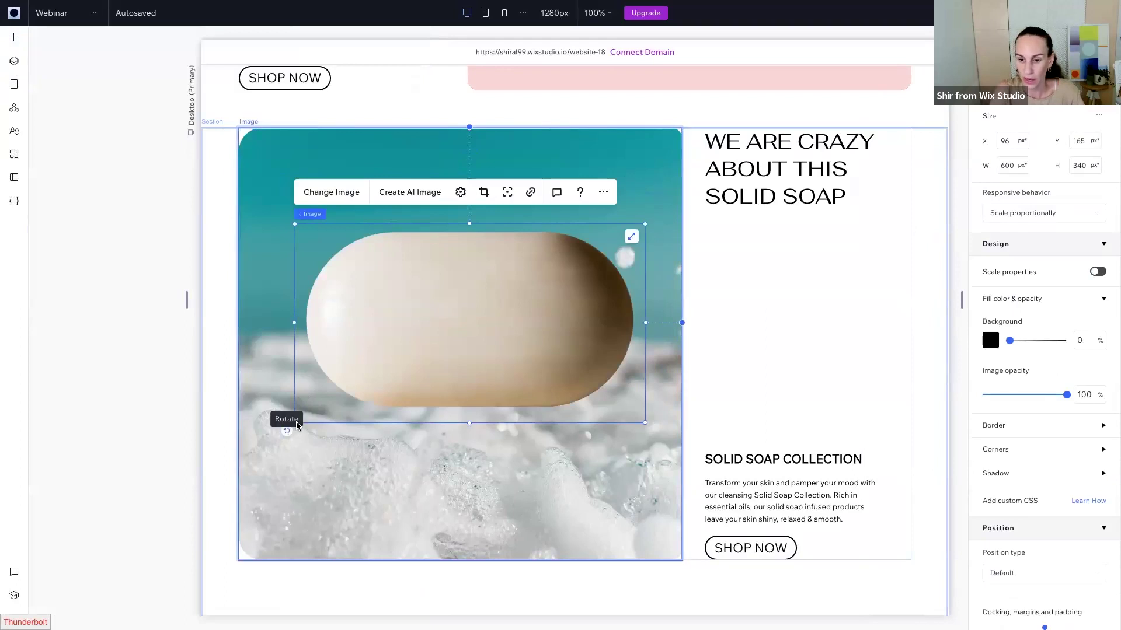
- Tilt the soap cut-out at an angle and move it down and left, to X 119, Y 223
drag(295, 423, 358, 343)
drag(468, 293, 438, 329)
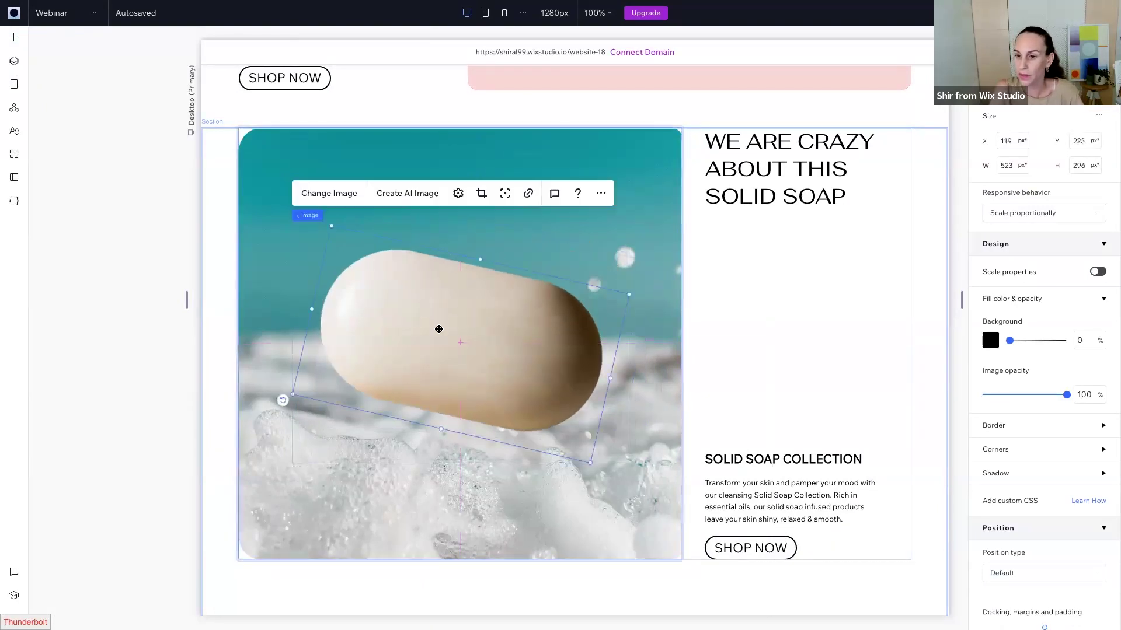
click(459, 533)
click(405, 313)
scroll(405, 315, up, 1)
scroll(405, 315, up, 1)
scroll(405, 315, down, 1)
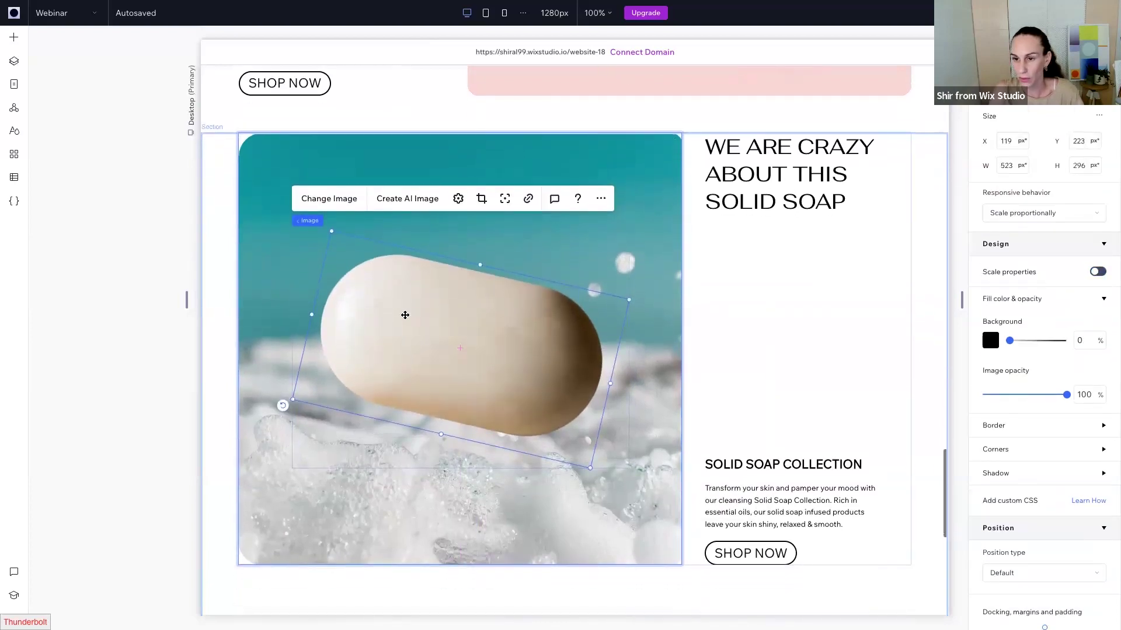
scroll(405, 315, down, 1)
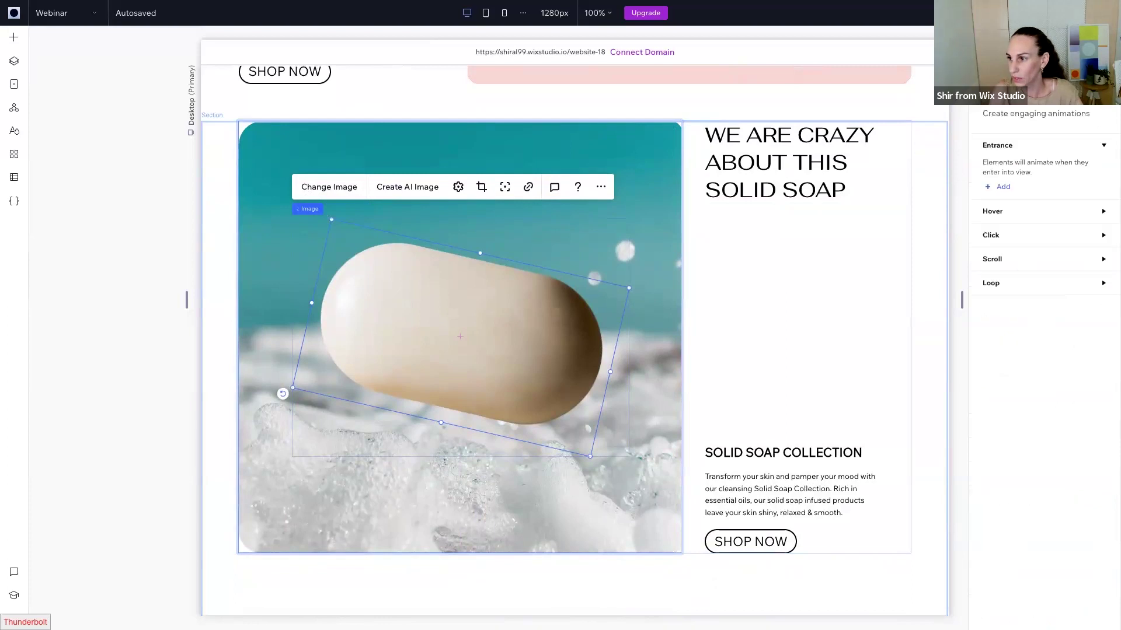
- Add a Parallax scroll animation to the soap image with speed 0.35
click(991, 260)
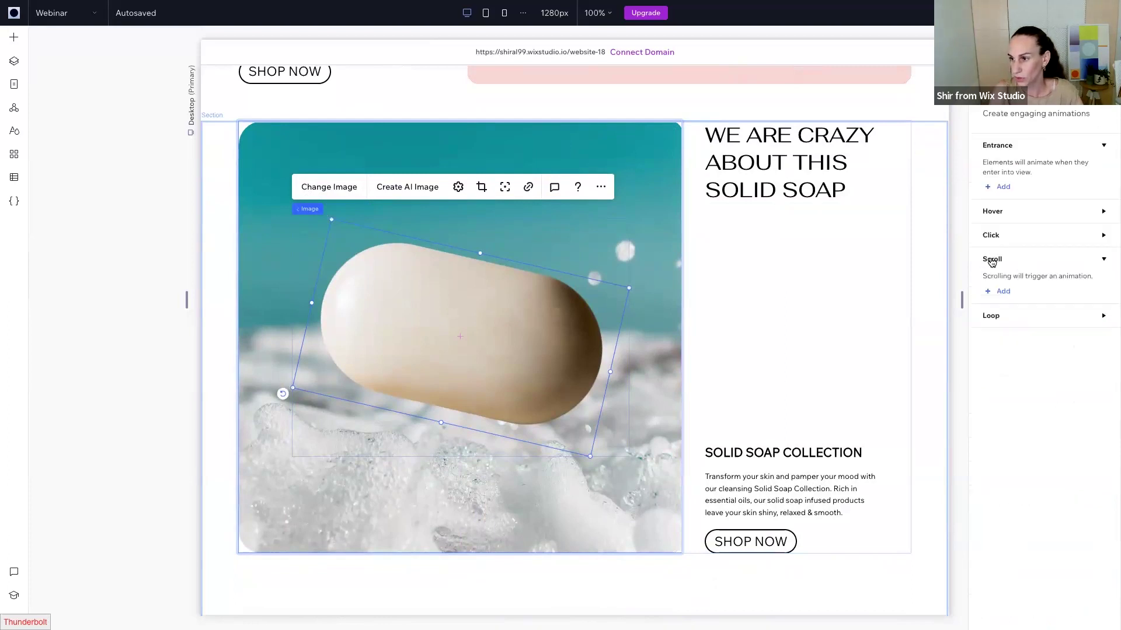
click(1002, 292)
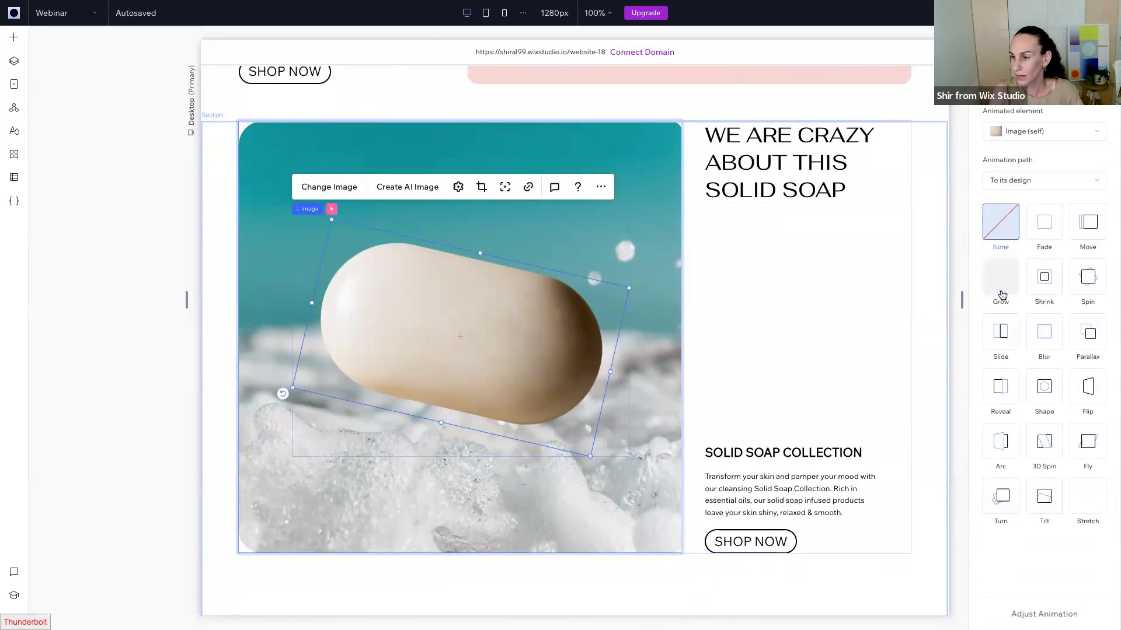
click(1084, 341)
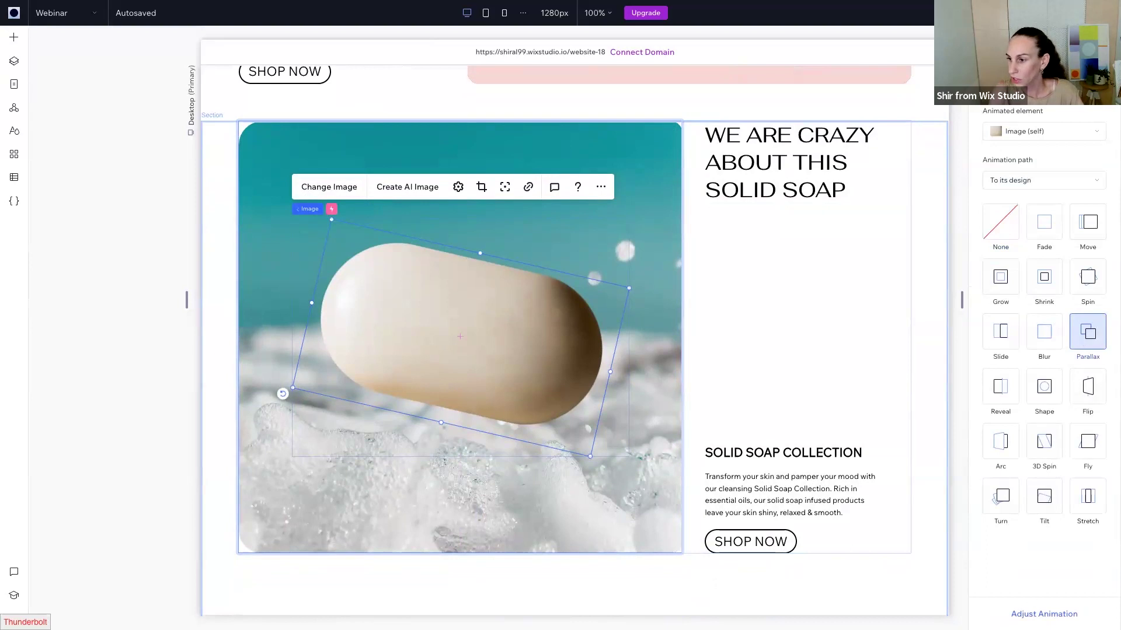
click(1044, 614)
scroll(740, 429, up, 3)
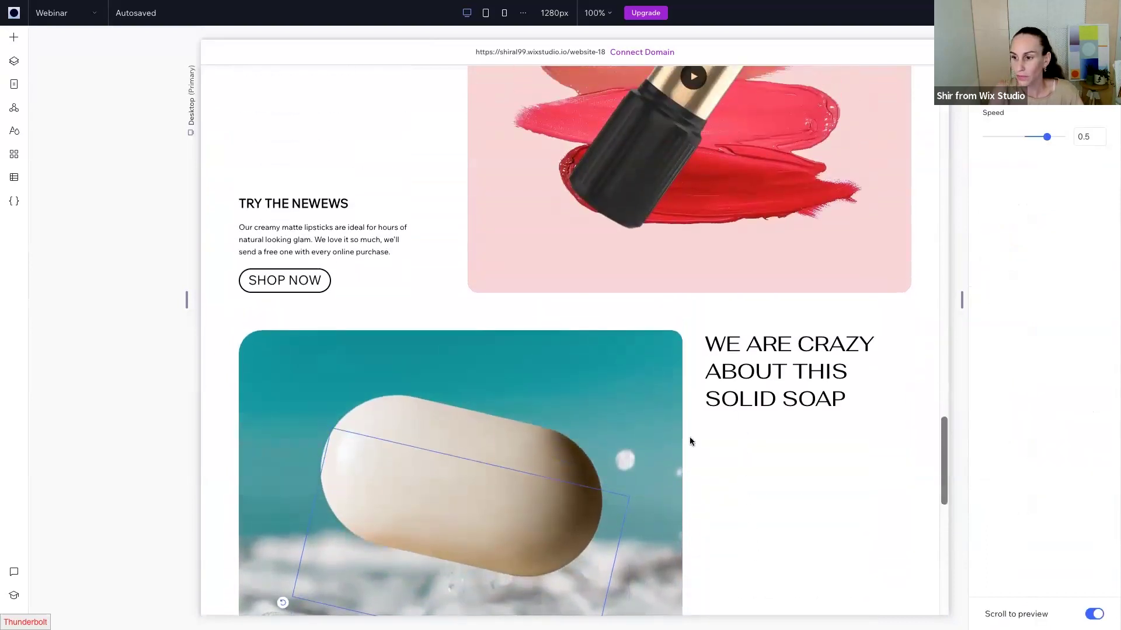
scroll(690, 439, down, 8)
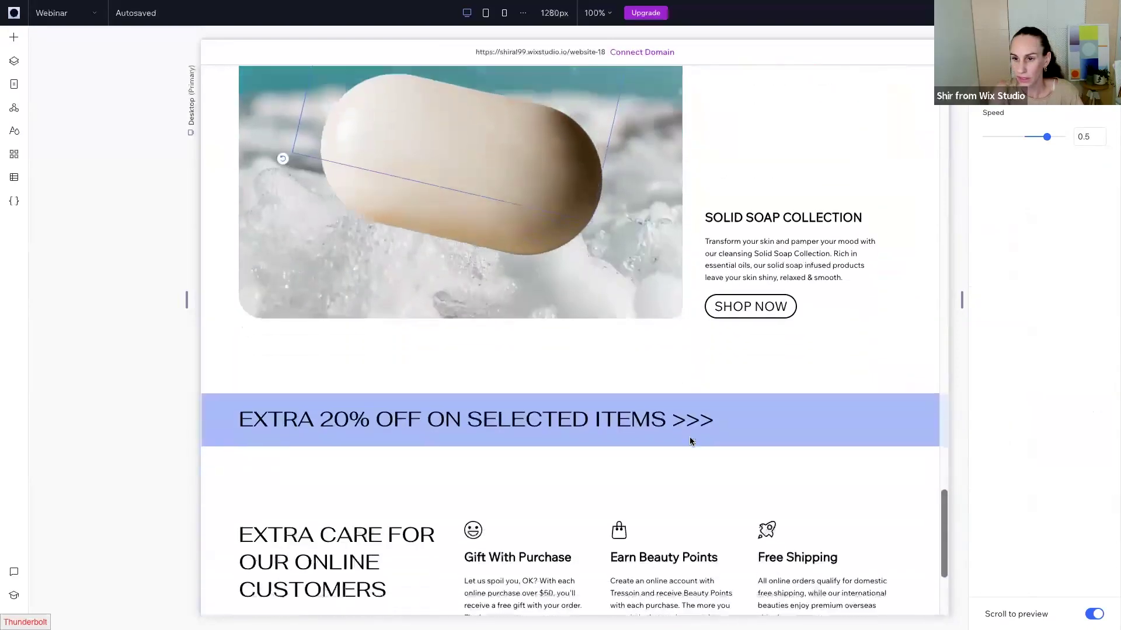
scroll(690, 442, up, 11)
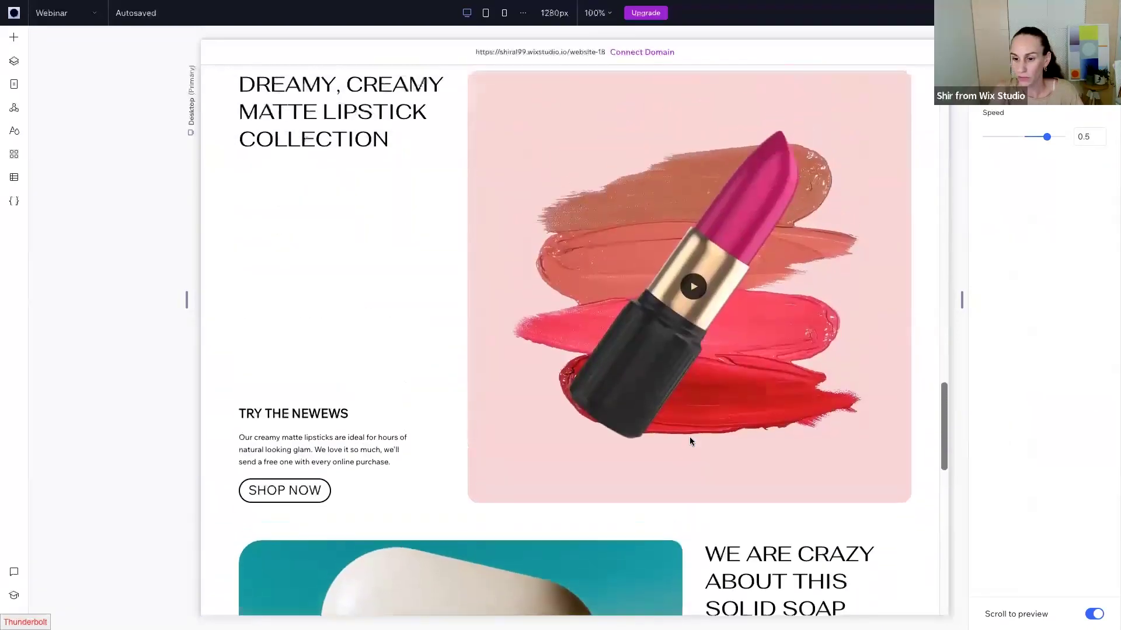
scroll(690, 442, down, 5)
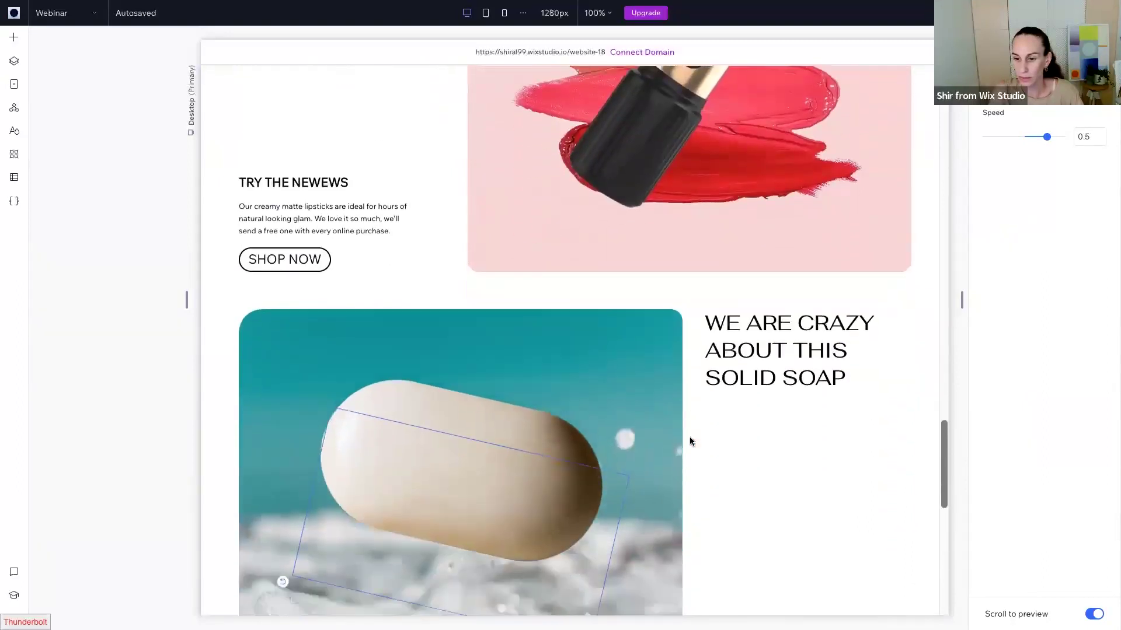
scroll(690, 442, down, 8)
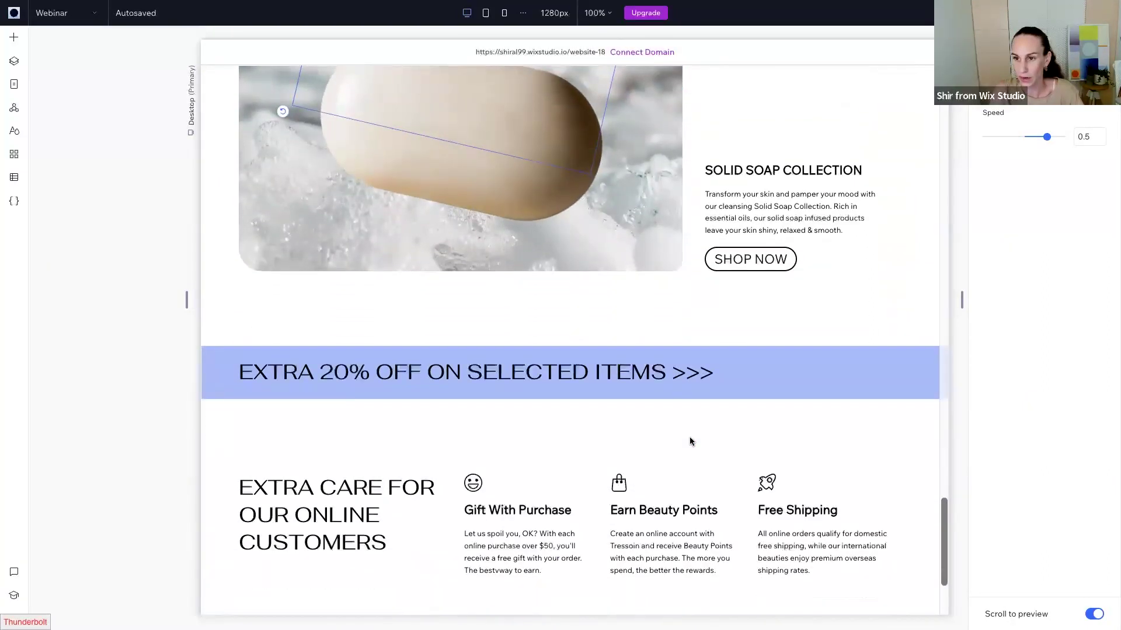
scroll(690, 442, up, 7)
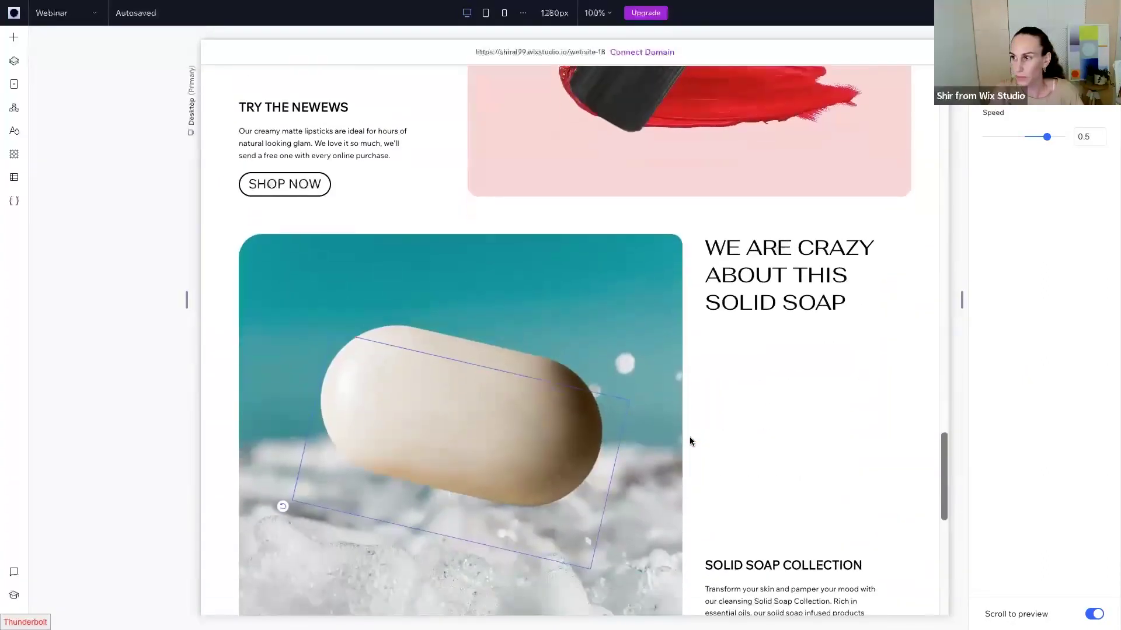
scroll(689, 442, down, 2)
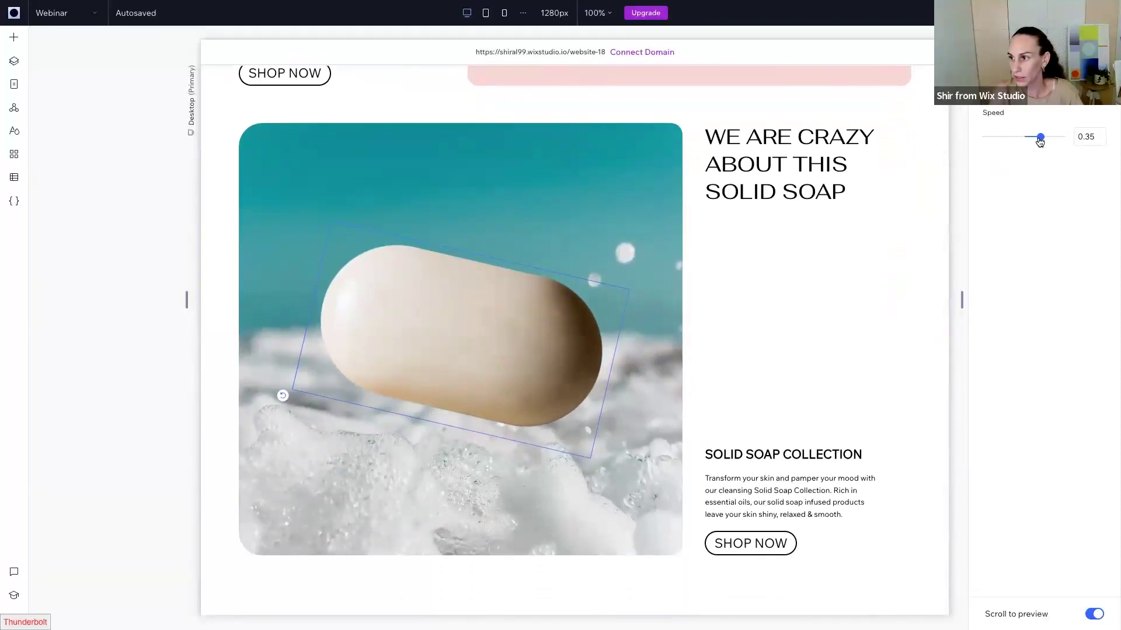
scroll(744, 331, up, 8)
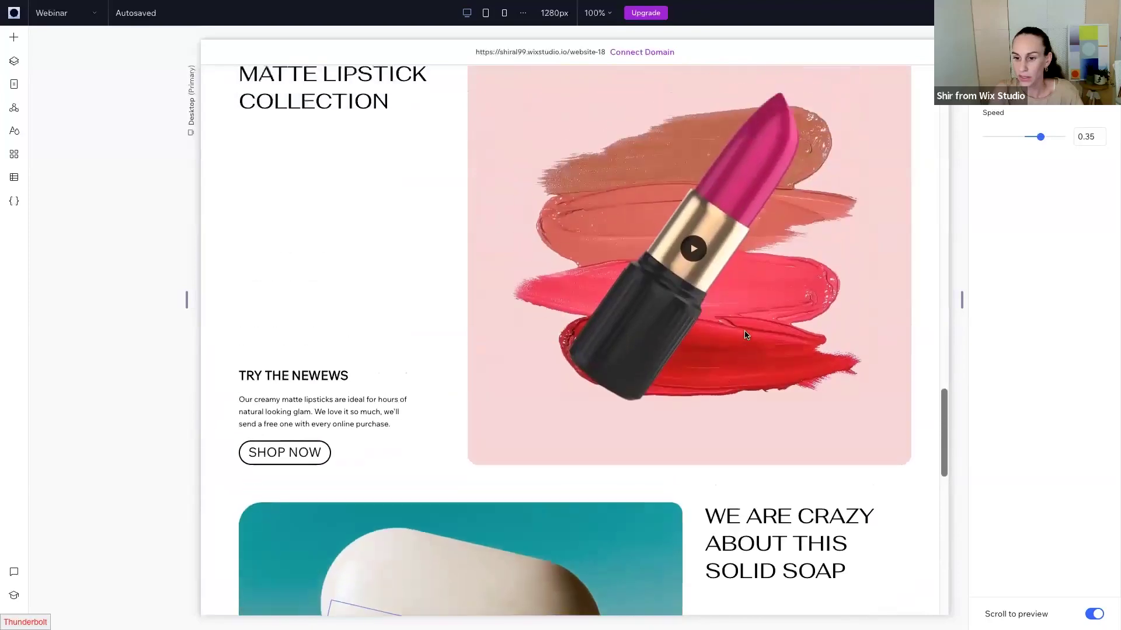
scroll(744, 330, down, 9)
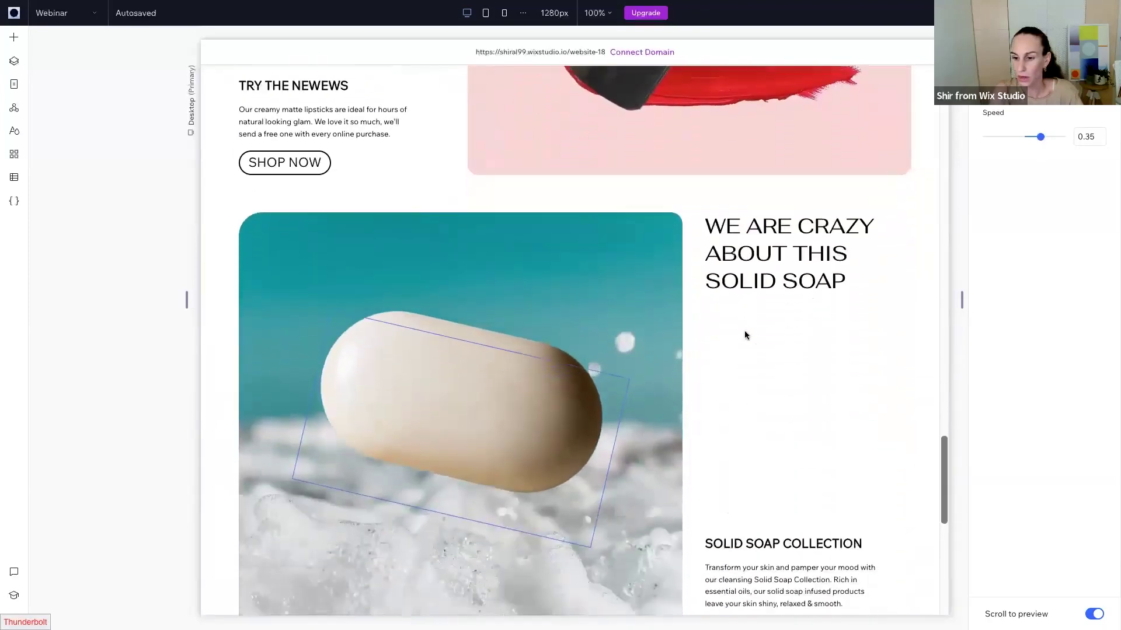
scroll(744, 331, down, 3)
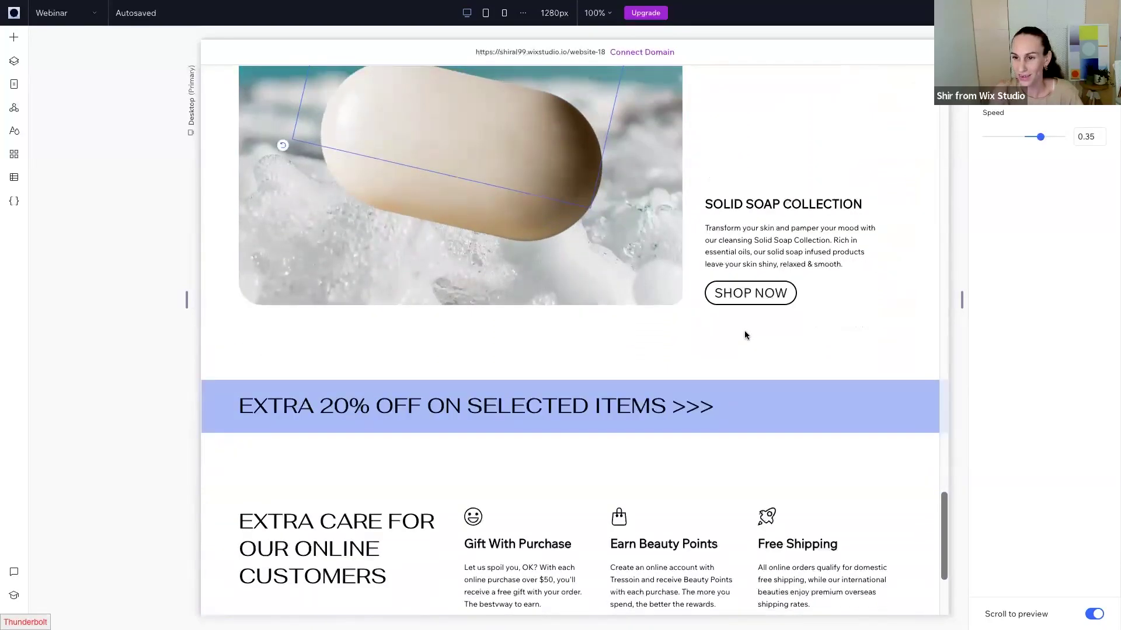
scroll(732, 381, up, 1)
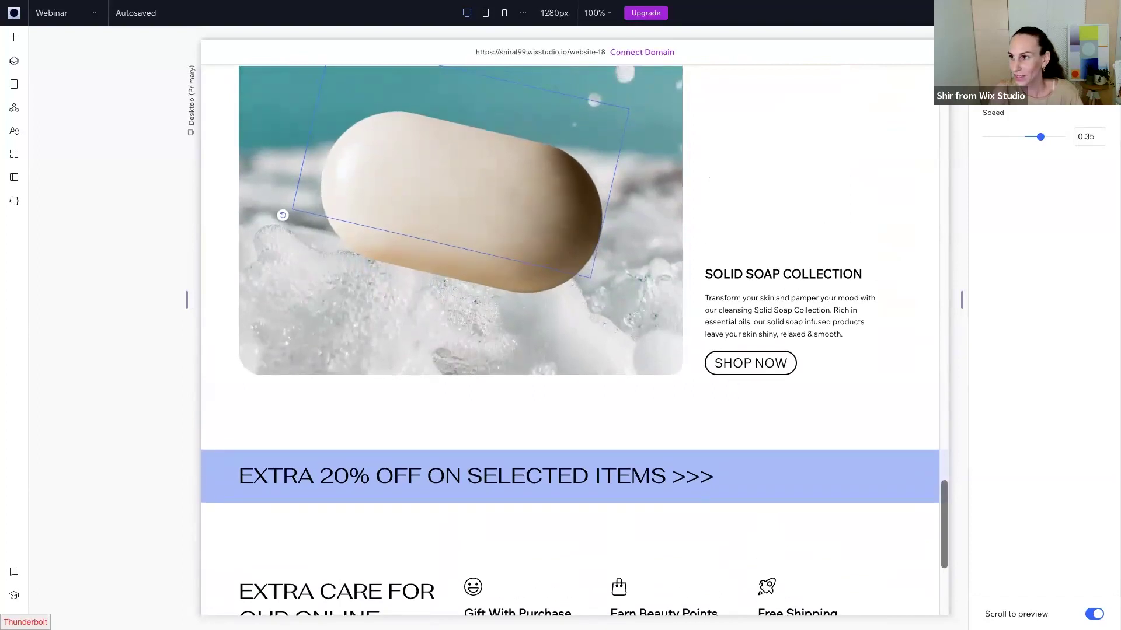
key(Escape)
- Select the soap section and open the site preview with Ctrl+Shift+P
click(729, 416)
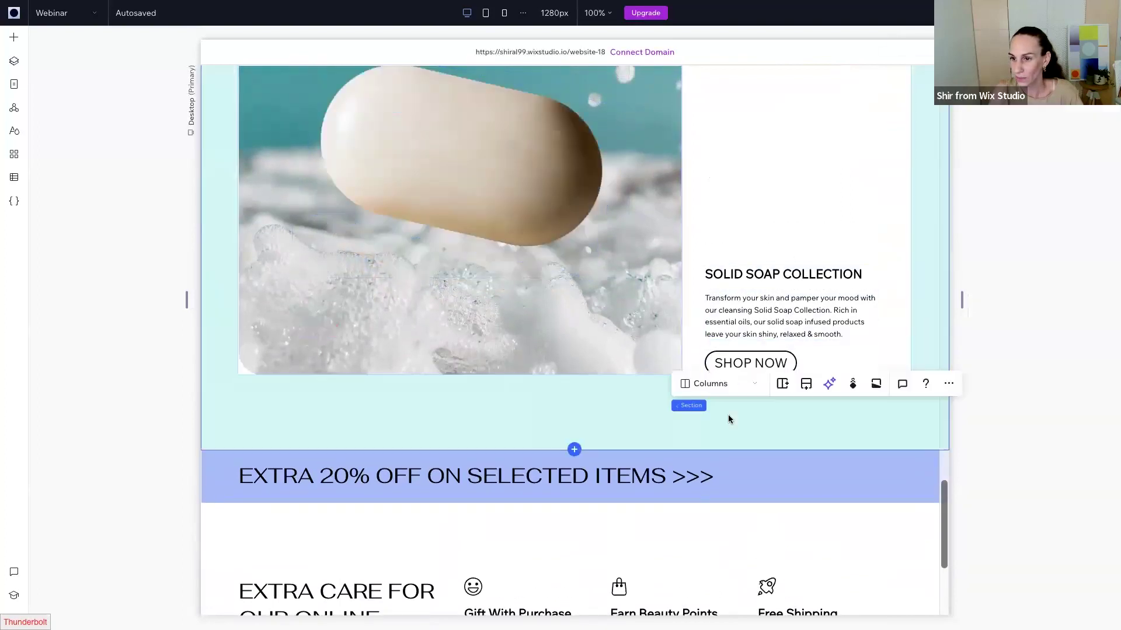
scroll(728, 415, up, 2)
key(ctrl+shift+p)
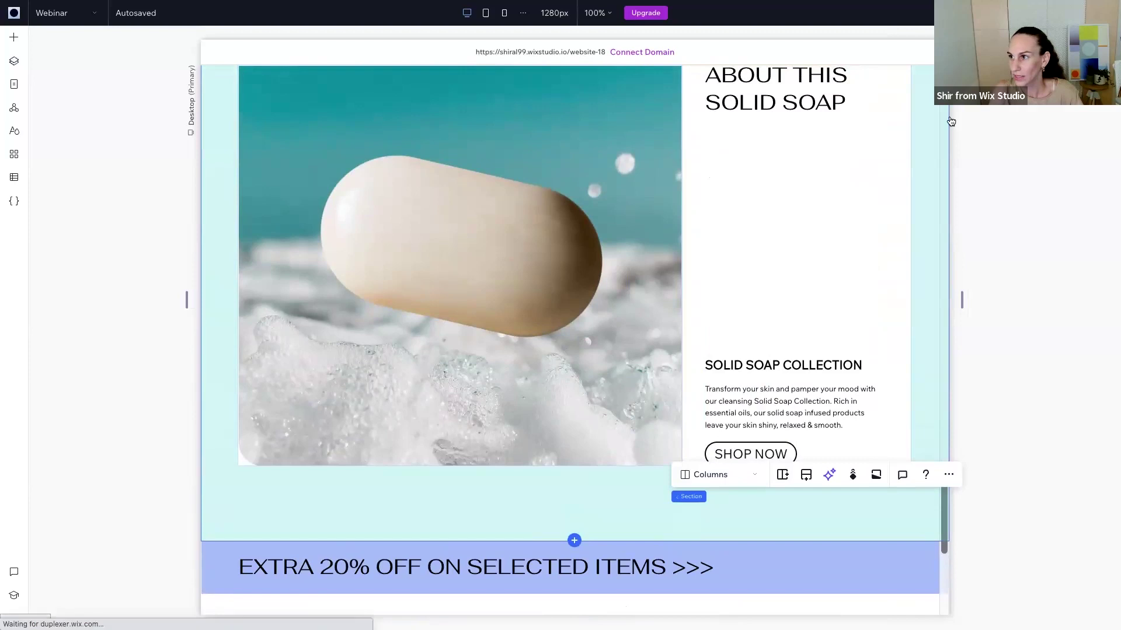
scroll(744, 364, up, 4)
scroll(745, 365, up, 5)
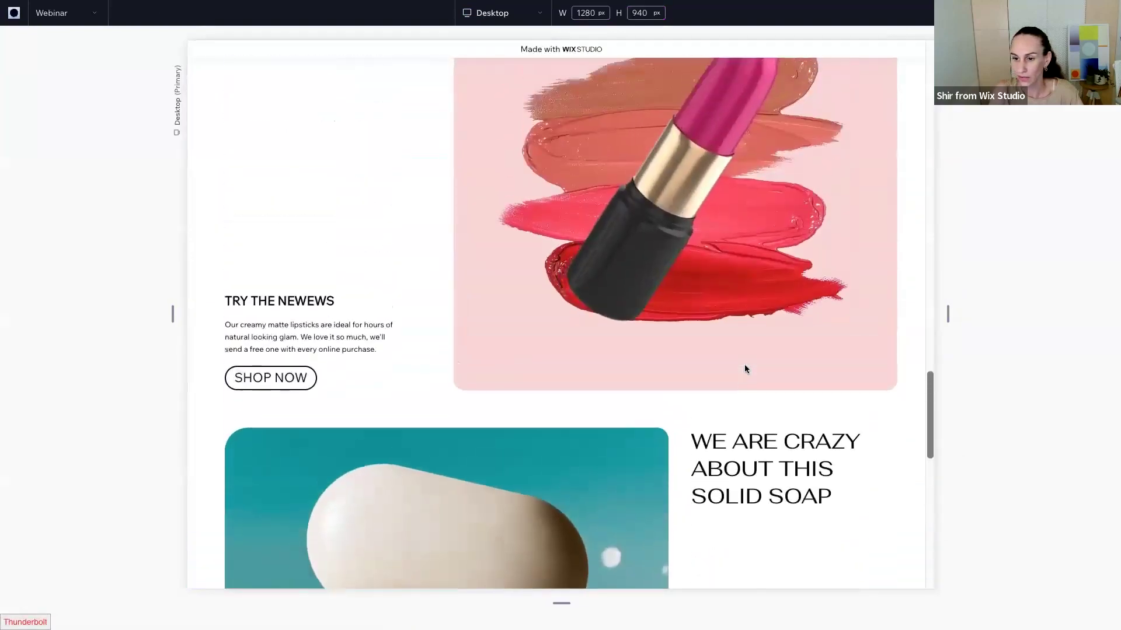
scroll(745, 365, down, 3)
scroll(744, 369, down, 2)
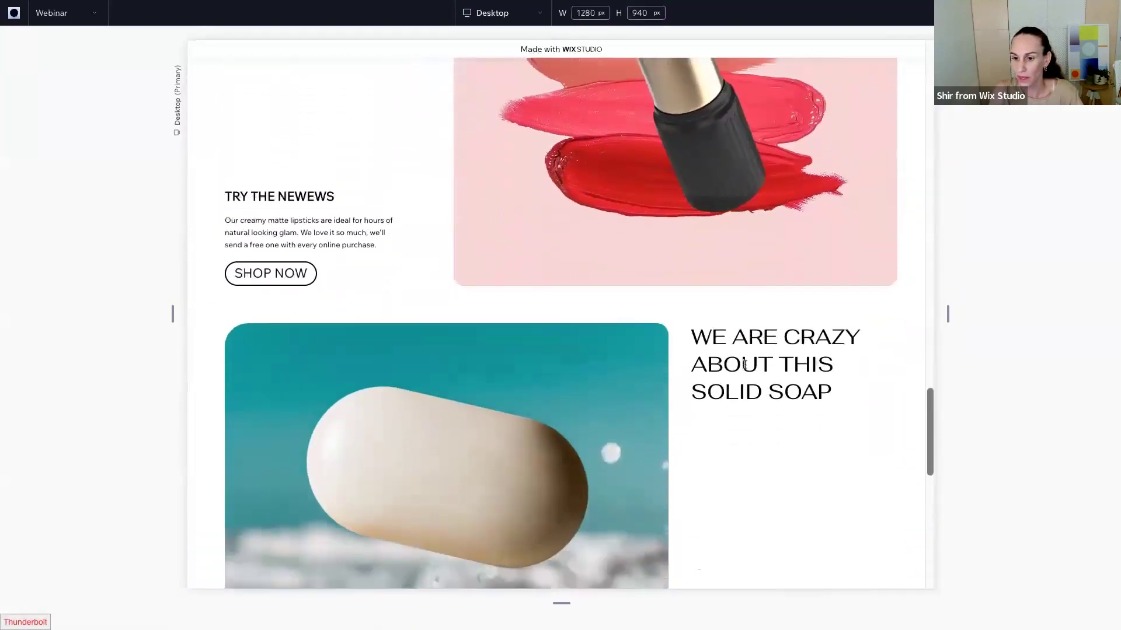
scroll(669, 503, down, 3)
scroll(669, 503, down, 5)
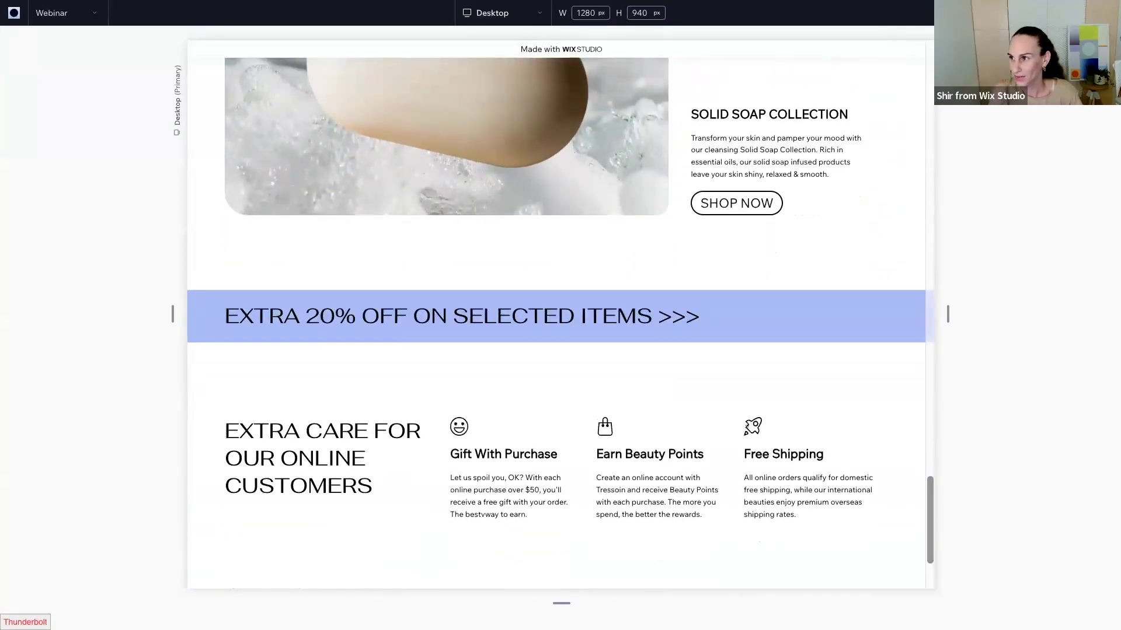
key(ctrl+shift+p)
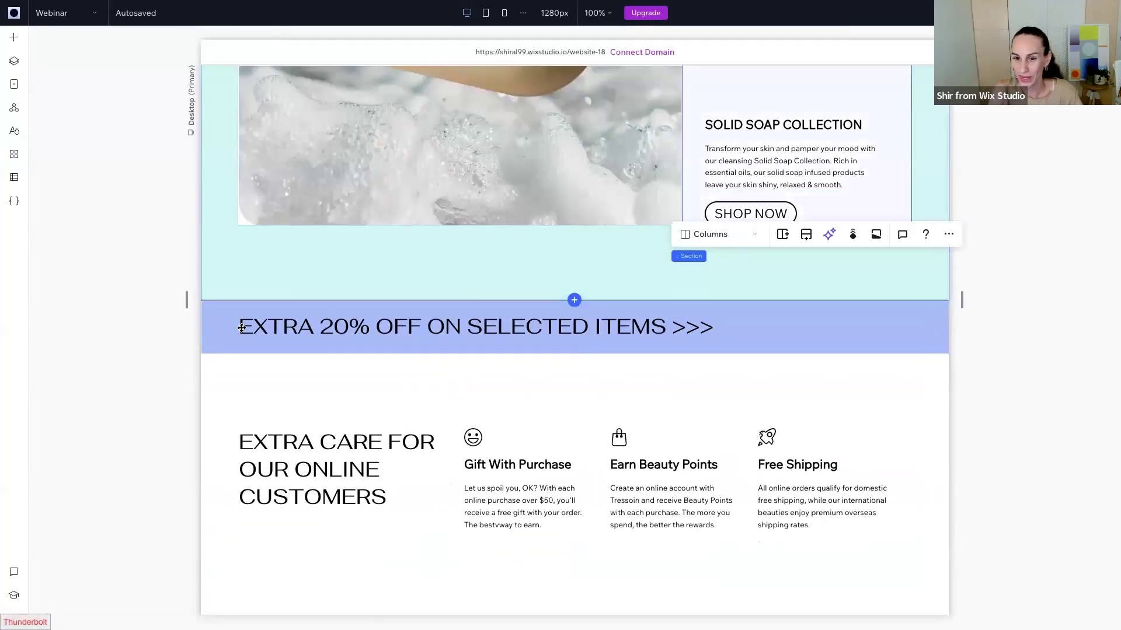
- Fill the EXTRA 20% OFF banner background with the pastel multicolour gradient preset, angled diagonally
scroll(308, 428, up, 2)
scroll(308, 428, down, 1)
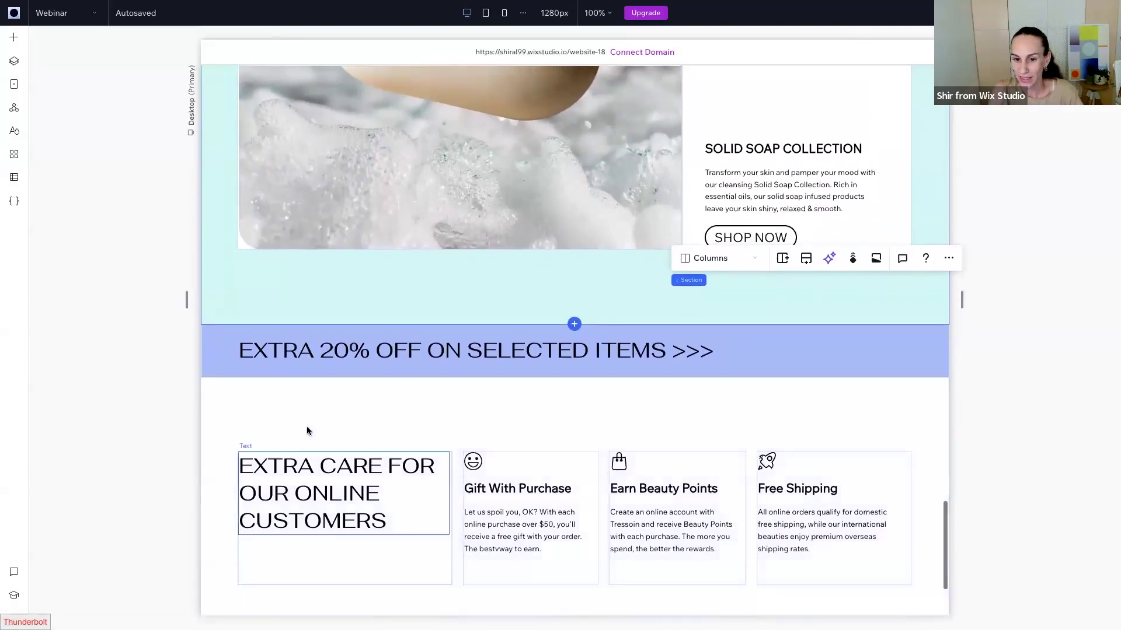
click(212, 356)
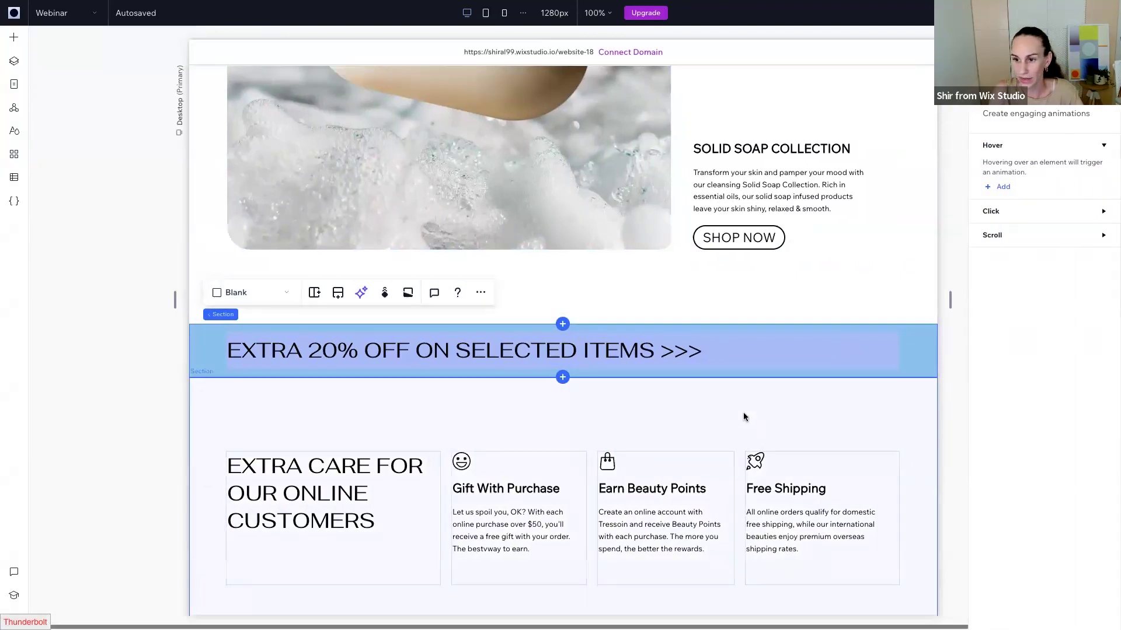
click(995, 116)
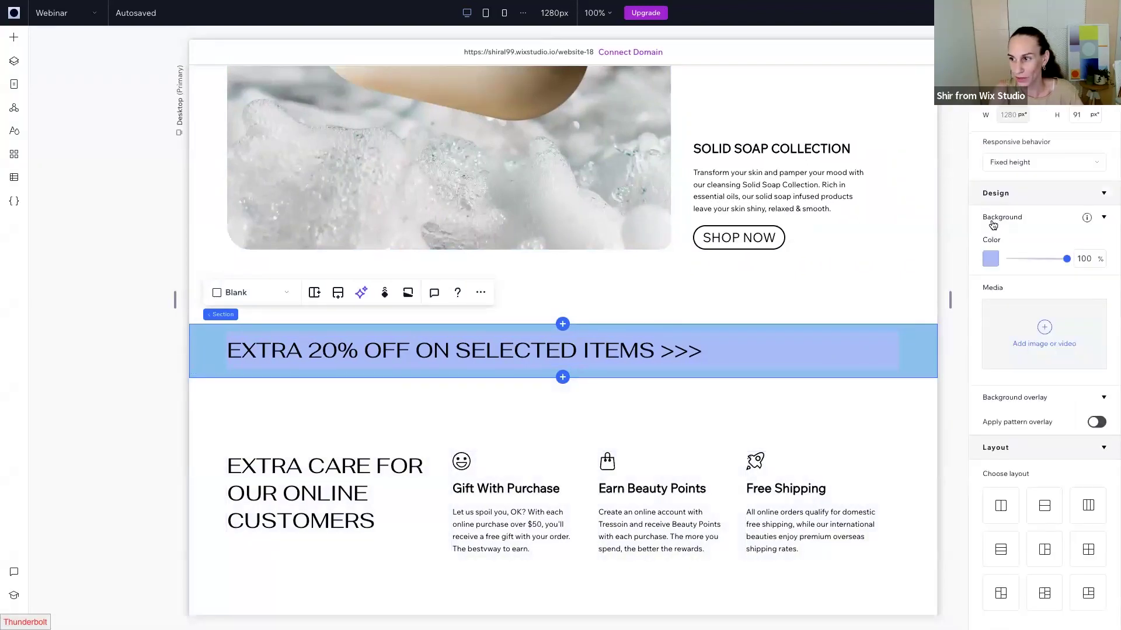
click(987, 258)
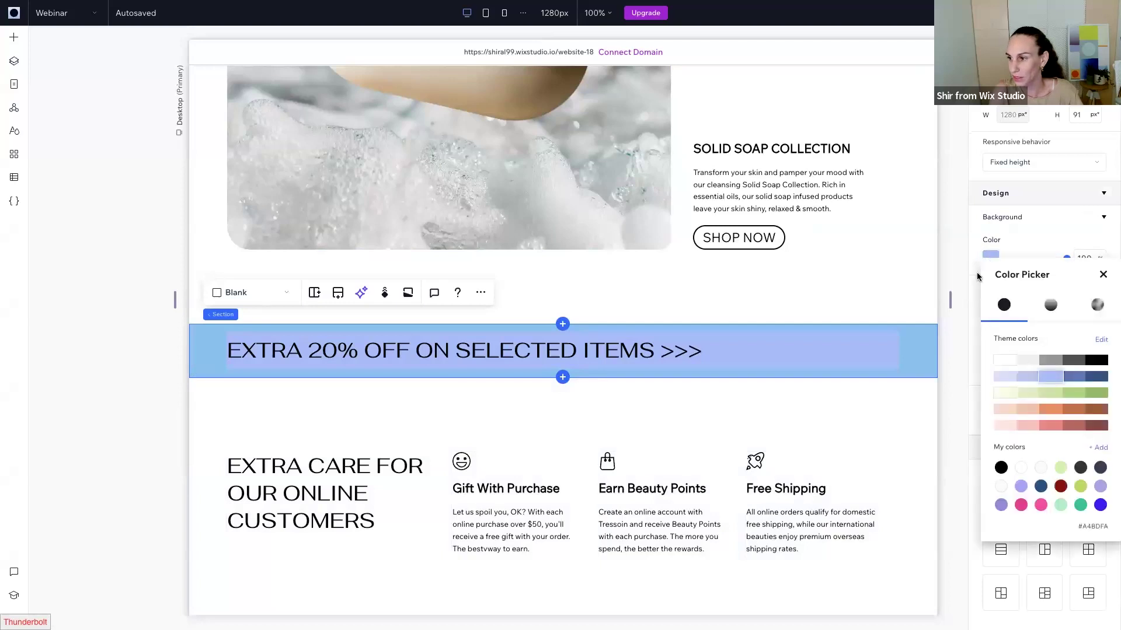
click(1048, 308)
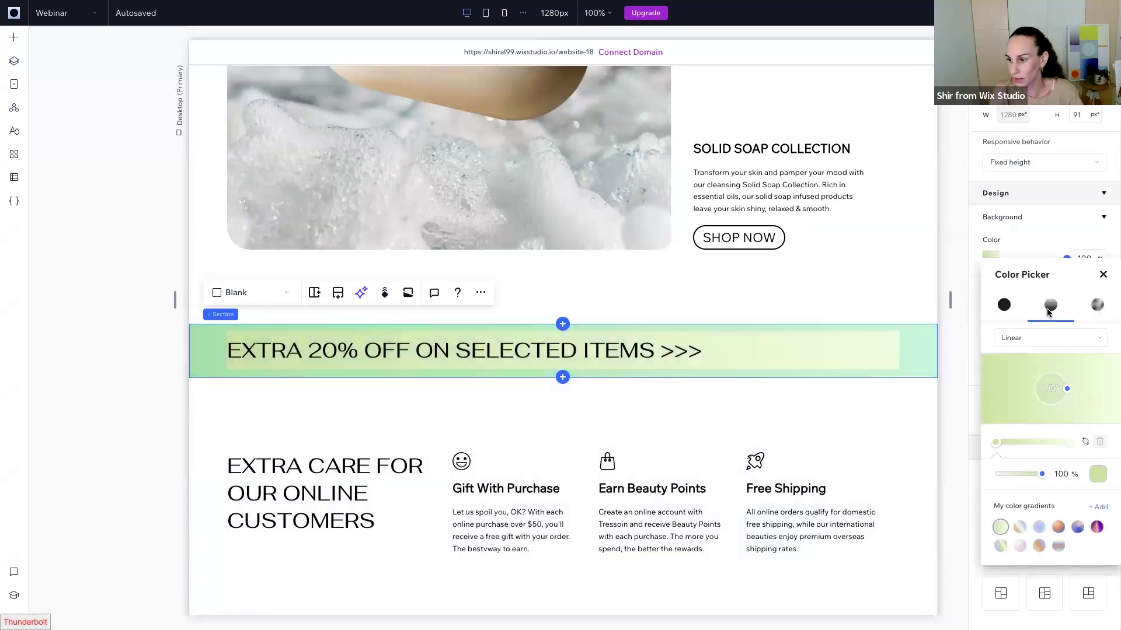
click(1058, 546)
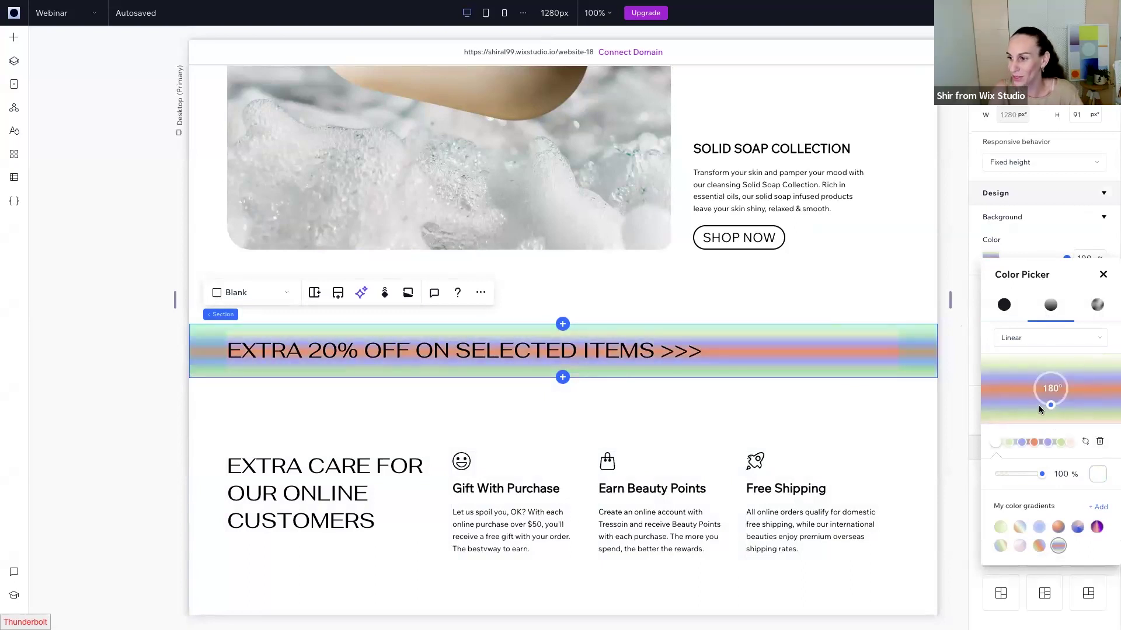
drag(1052, 404, 1075, 389)
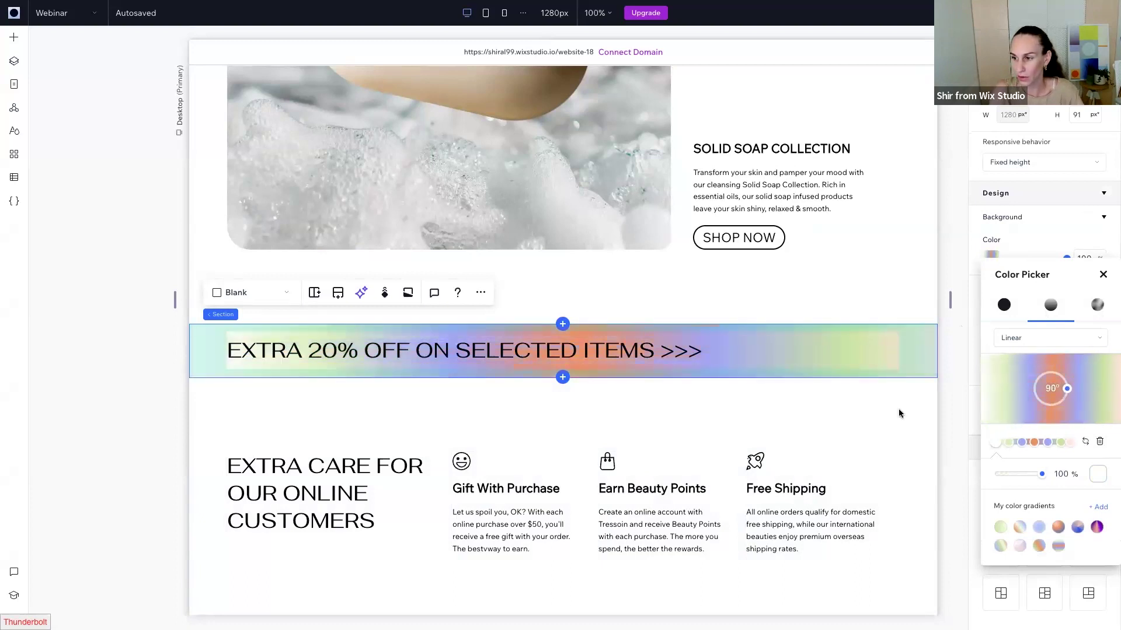
click(884, 453)
- Select the 'EXTRA 20% OFF ON SELECTED ITEMS >>>' heading text
click(777, 435)
scroll(618, 398, up, 3)
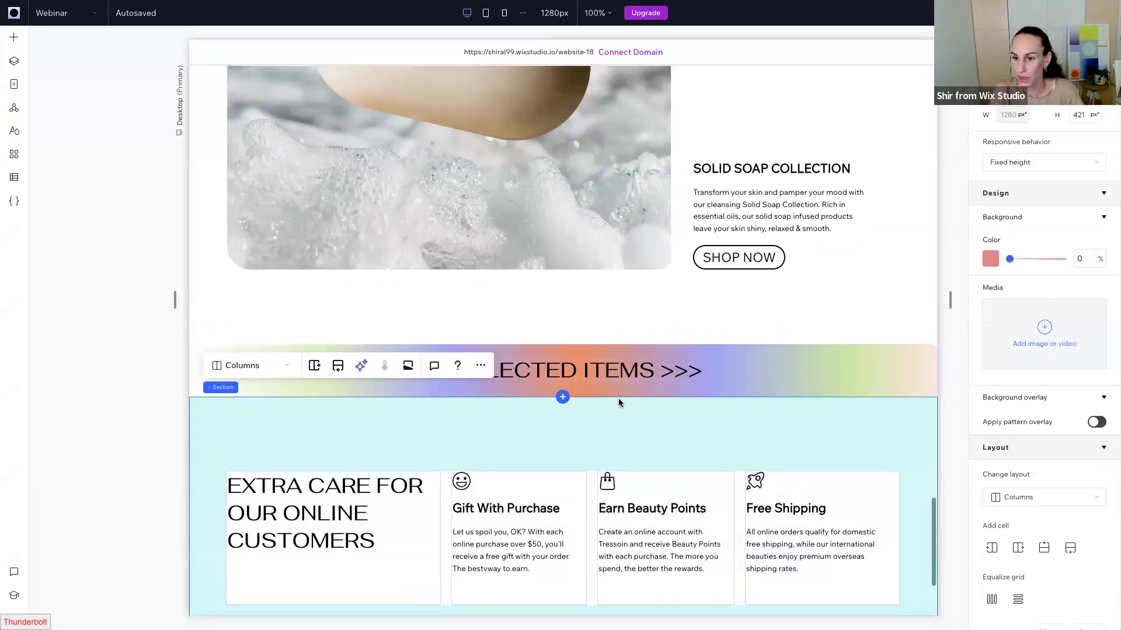
click(618, 398)
scroll(525, 403, down, 2)
click(433, 404)
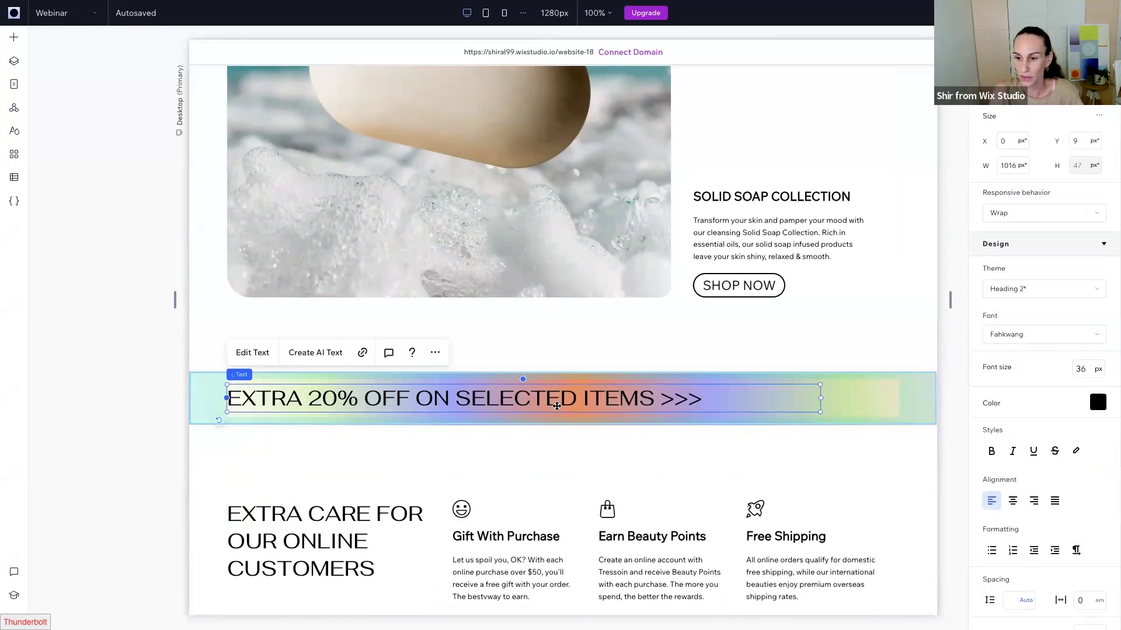
scroll(700, 385, down, 1)
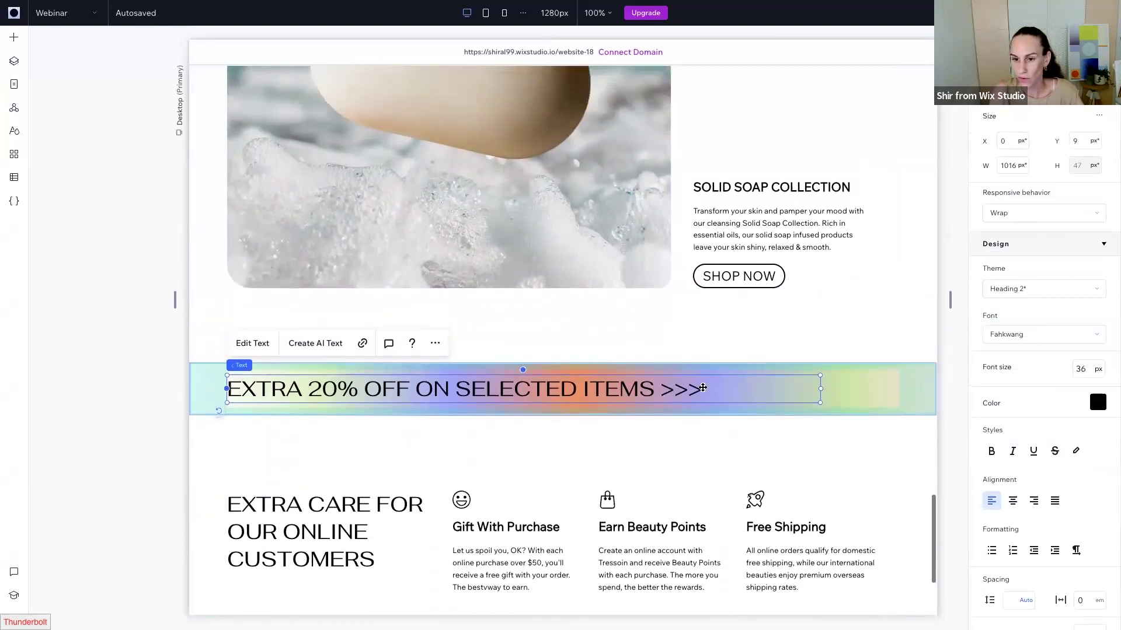
scroll(623, 296, up, 1)
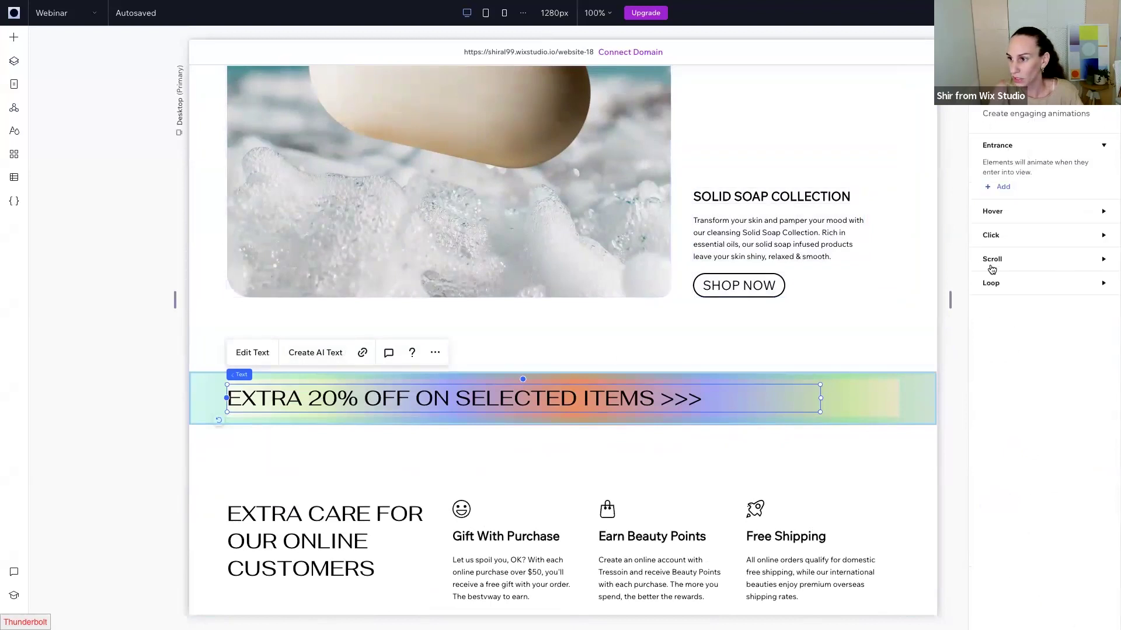
- Give the heading a Reveal scroll animation with direction From right
click(991, 260)
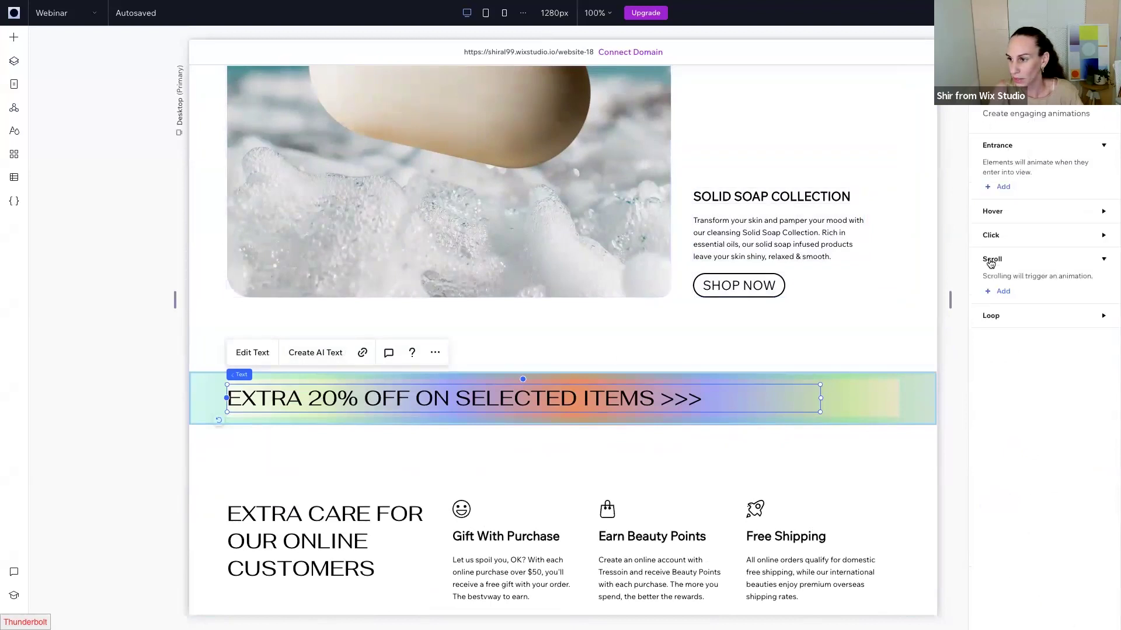
click(1003, 294)
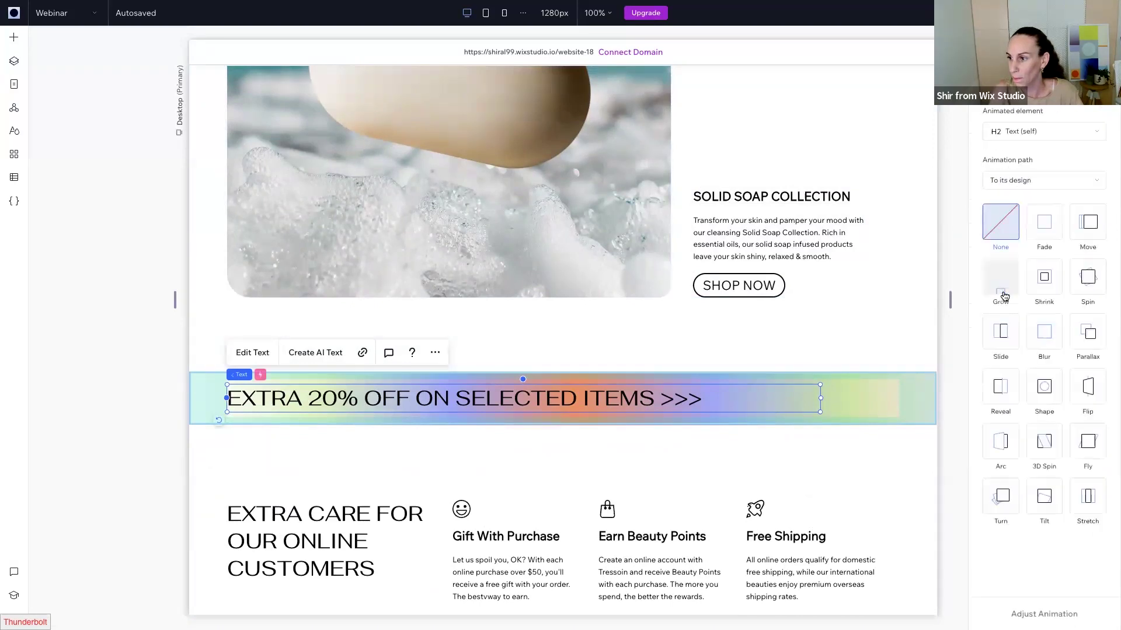
click(1000, 388)
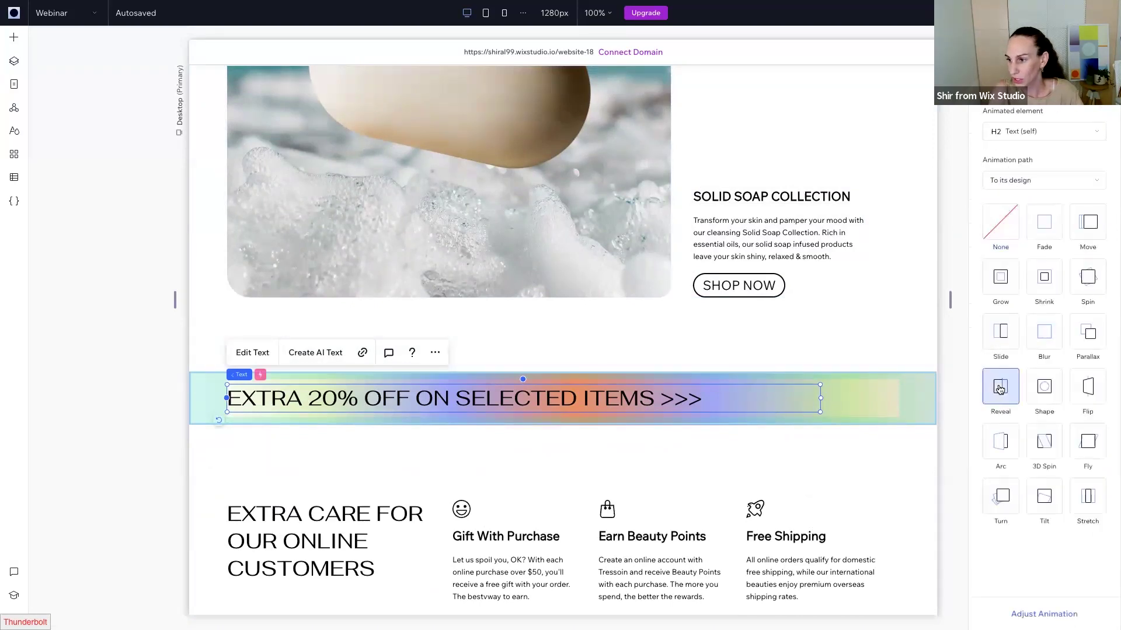
click(1011, 611)
scroll(850, 527, down, 2)
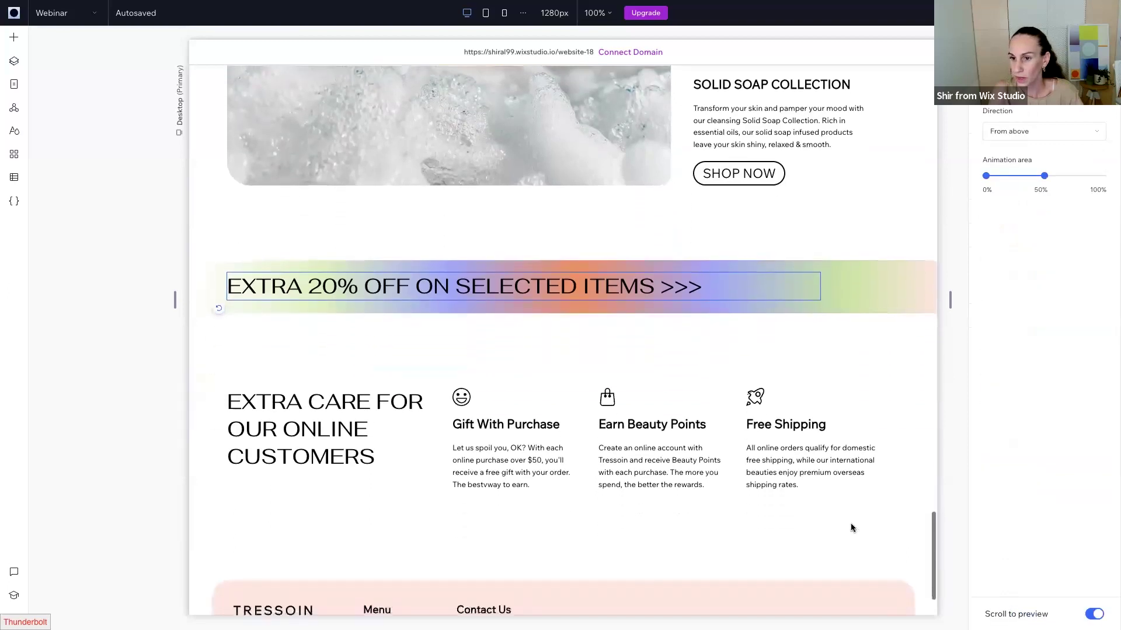
click(1009, 130)
click(1000, 172)
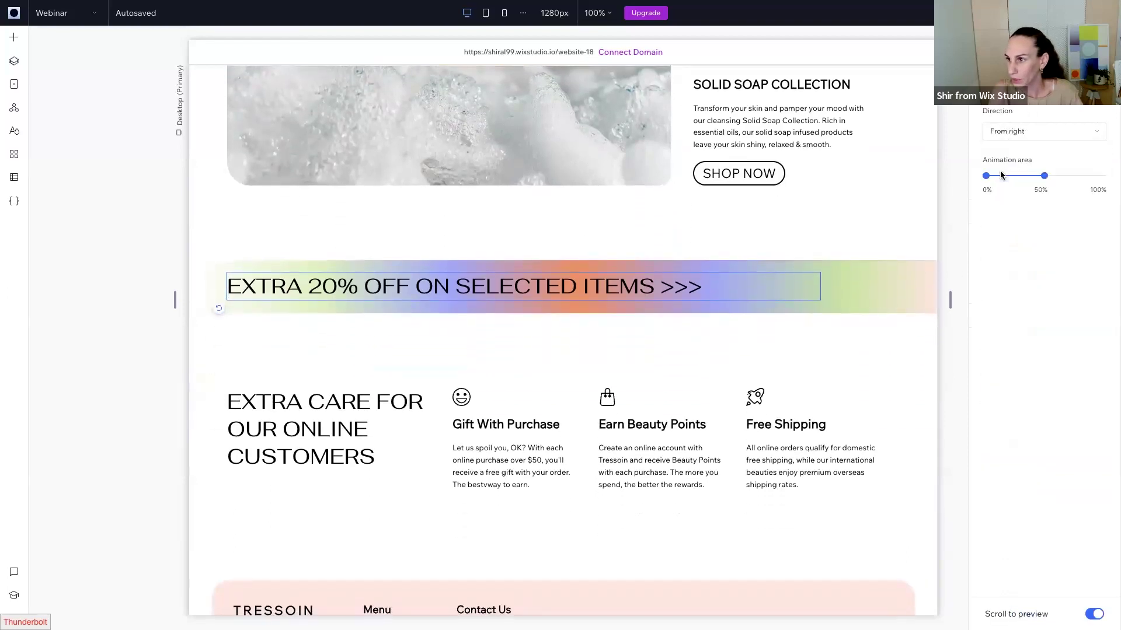
- Scroll down the page and select the cell holding the Extra care heading
scroll(816, 318, up, 5)
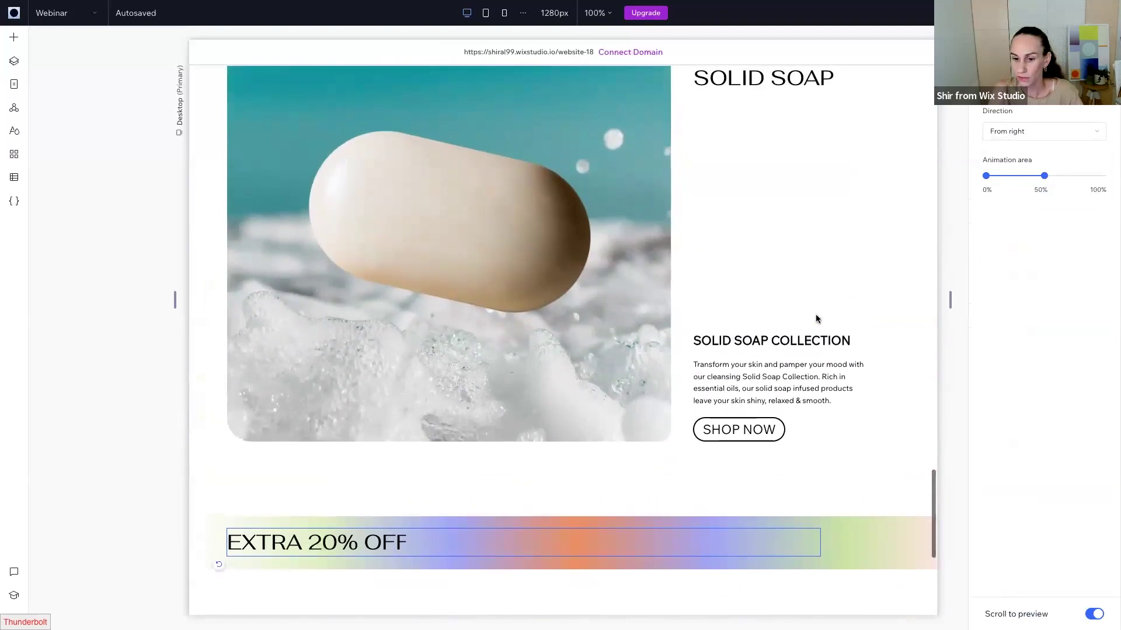
scroll(783, 375, up, 3)
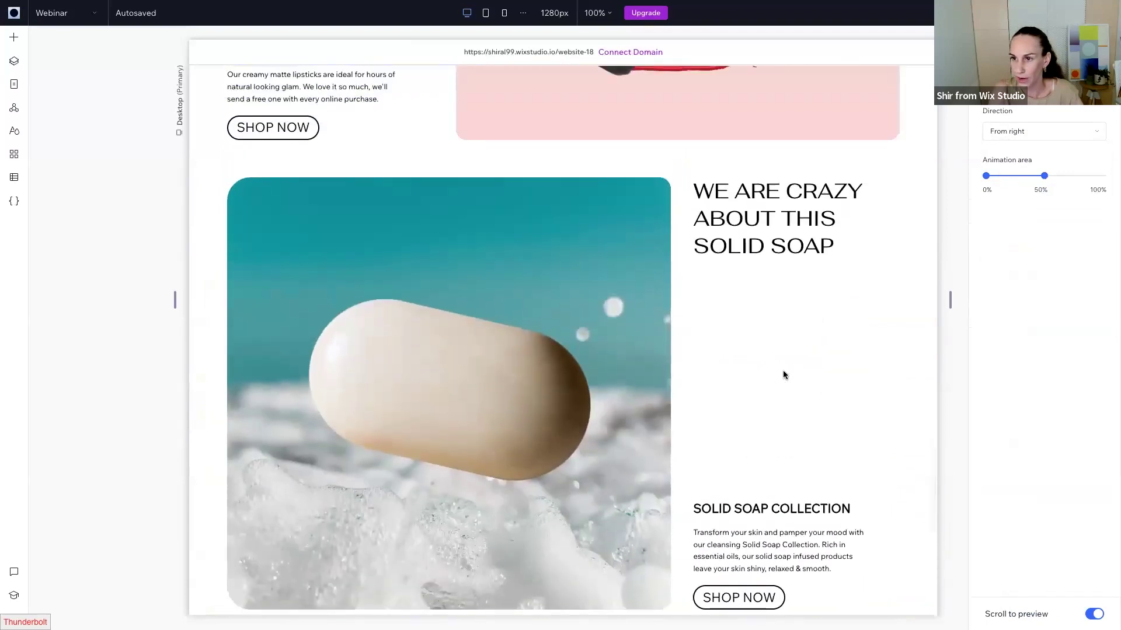
scroll(696, 520, down, 4)
scroll(696, 521, up, 1)
scroll(695, 516, up, 2)
scroll(695, 516, down, 1)
scroll(695, 516, down, 3)
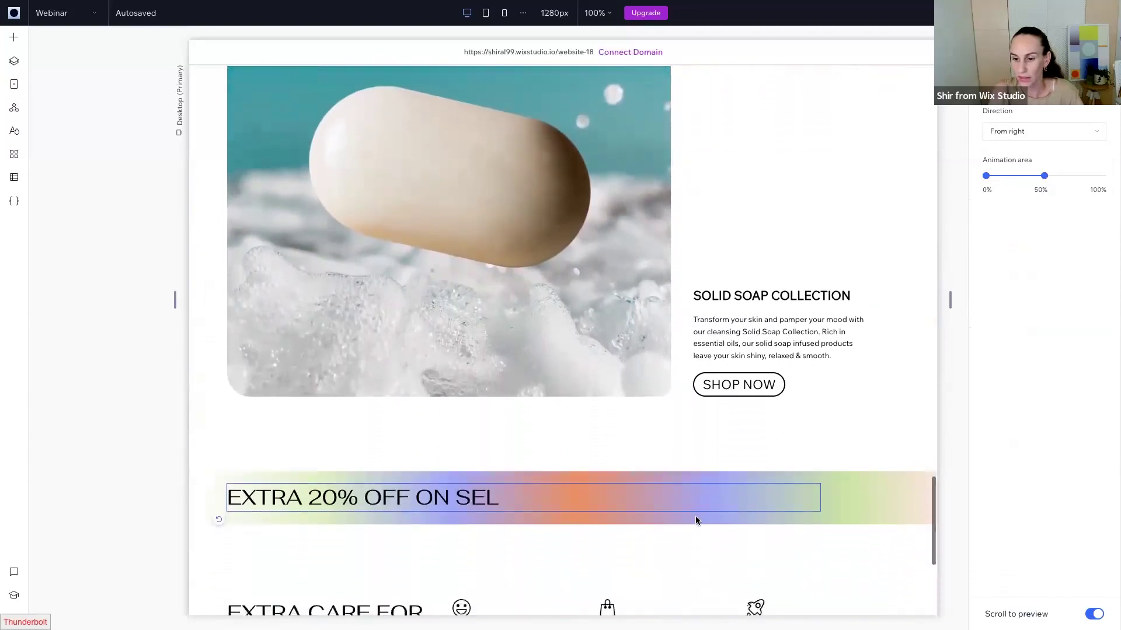
scroll(695, 516, down, 1)
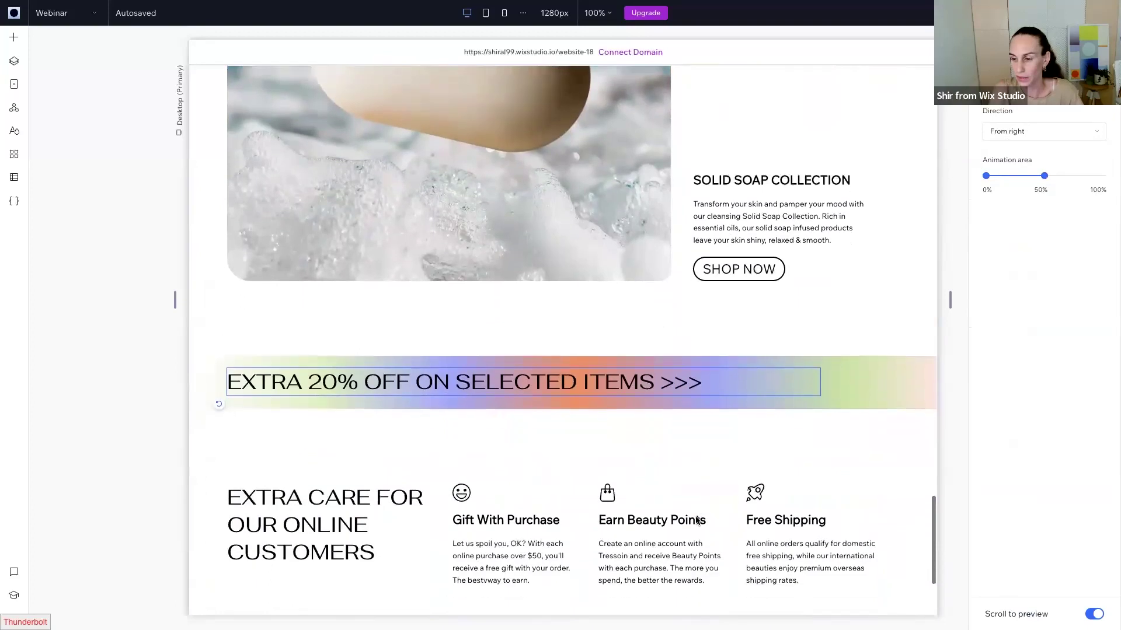
scroll(695, 516, down, 2)
scroll(695, 516, down, 2)
scroll(695, 516, up, 5)
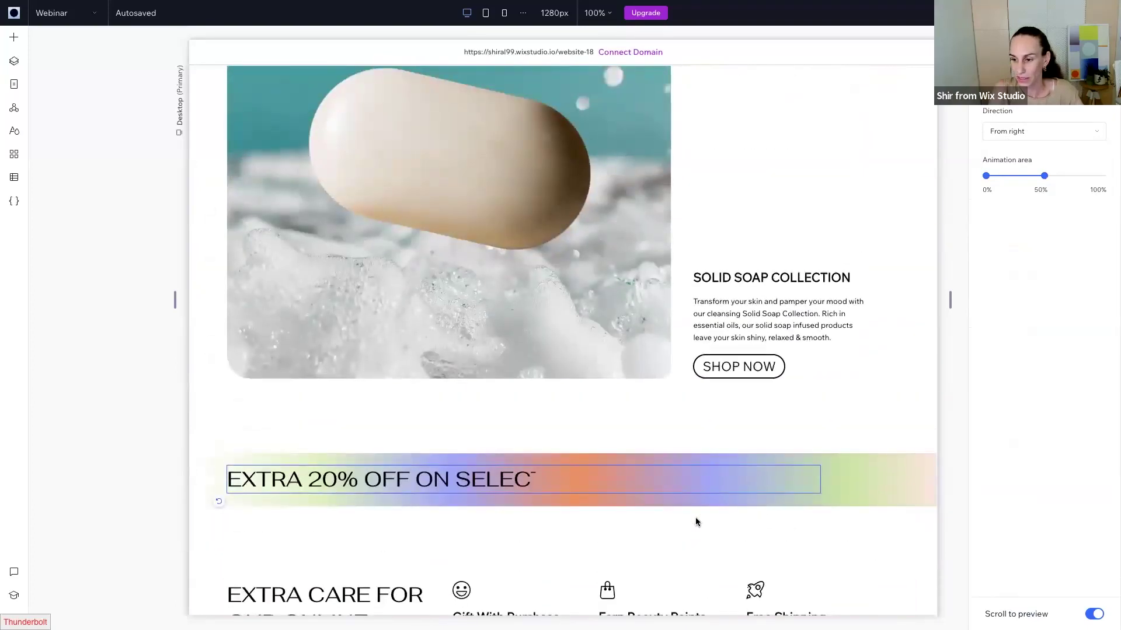
scroll(689, 542, down, 5)
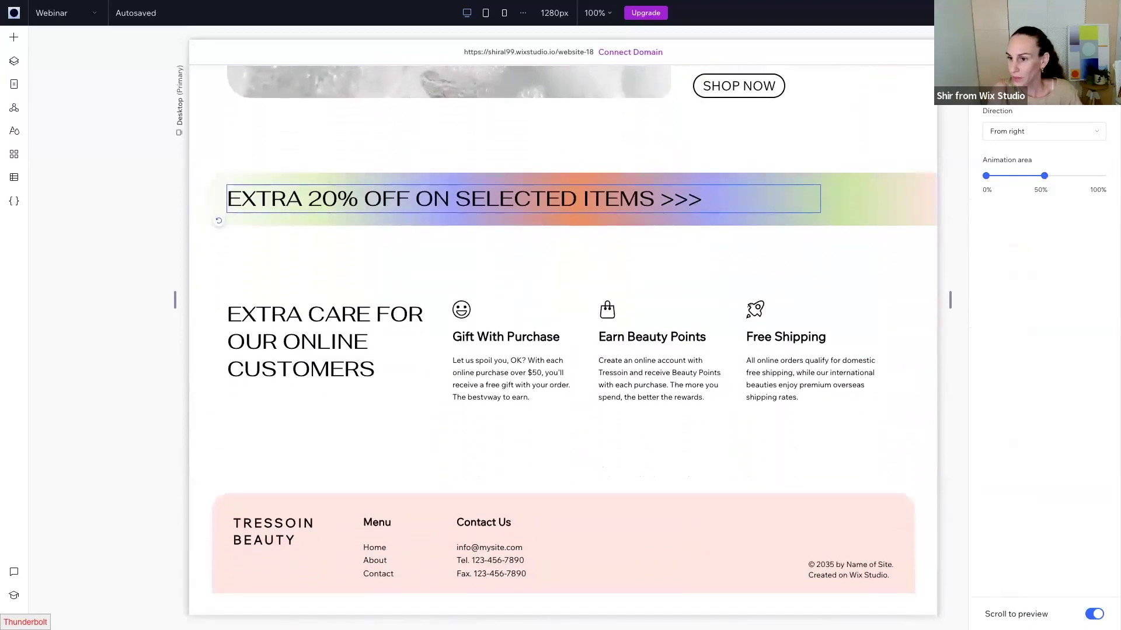
click(375, 418)
- Give the smiley icon a continuous Spin loop animation
click(423, 448)
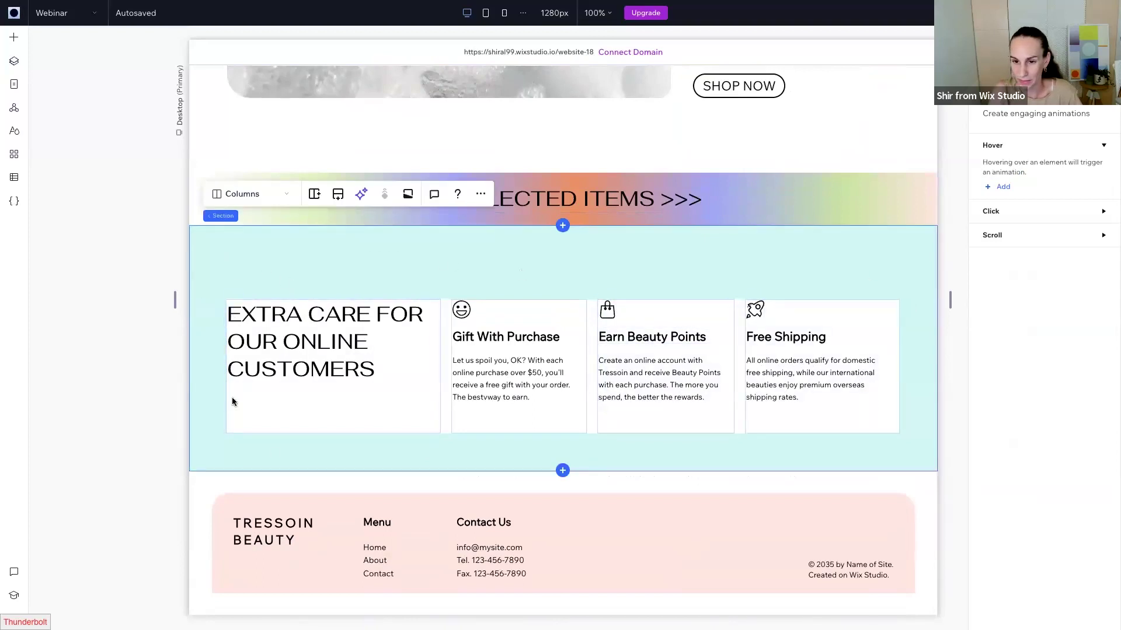
click(461, 310)
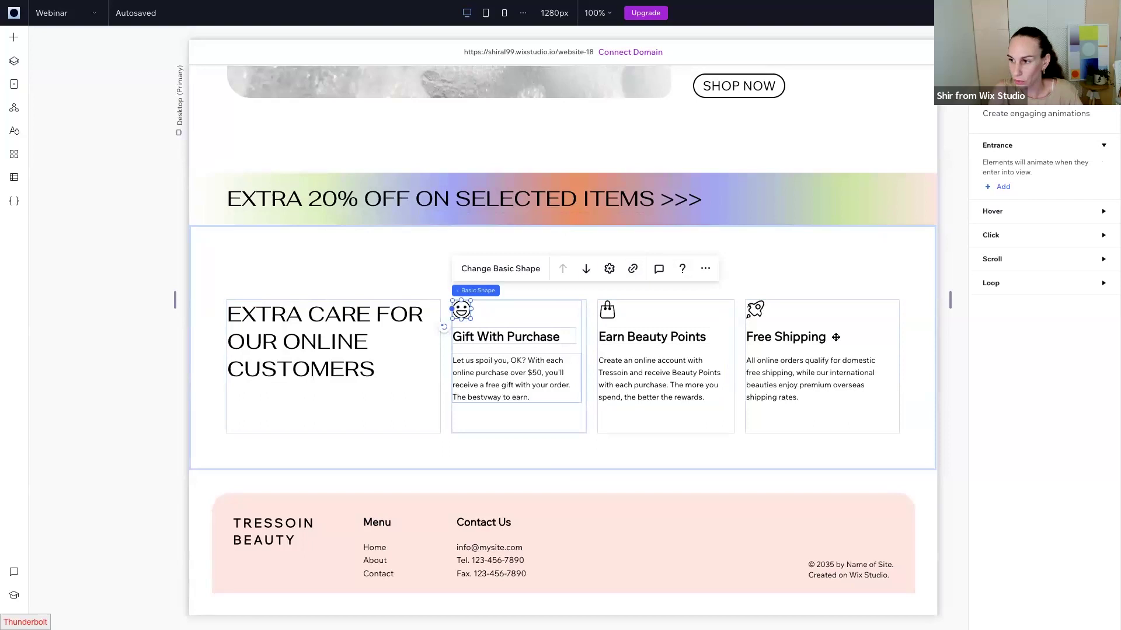
click(992, 286)
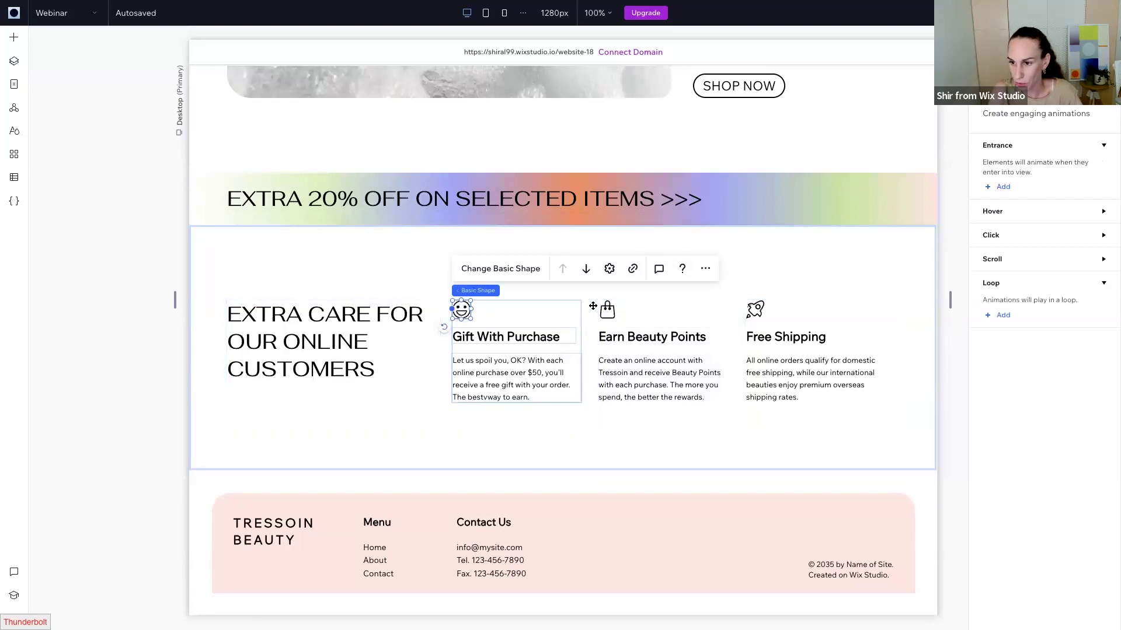
click(1003, 316)
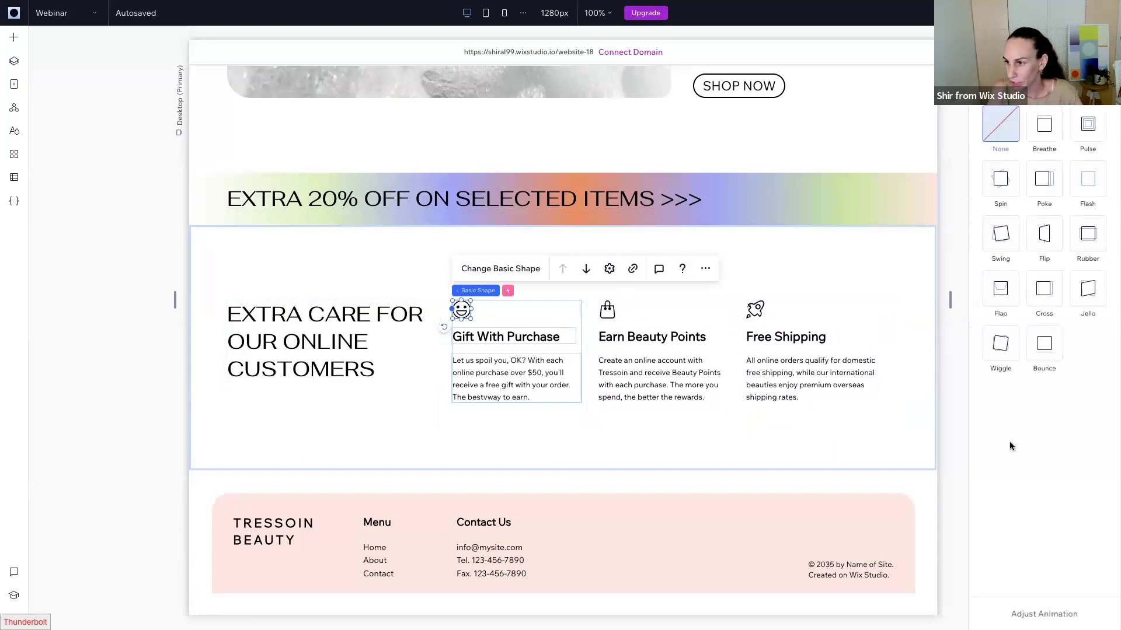
click(1001, 190)
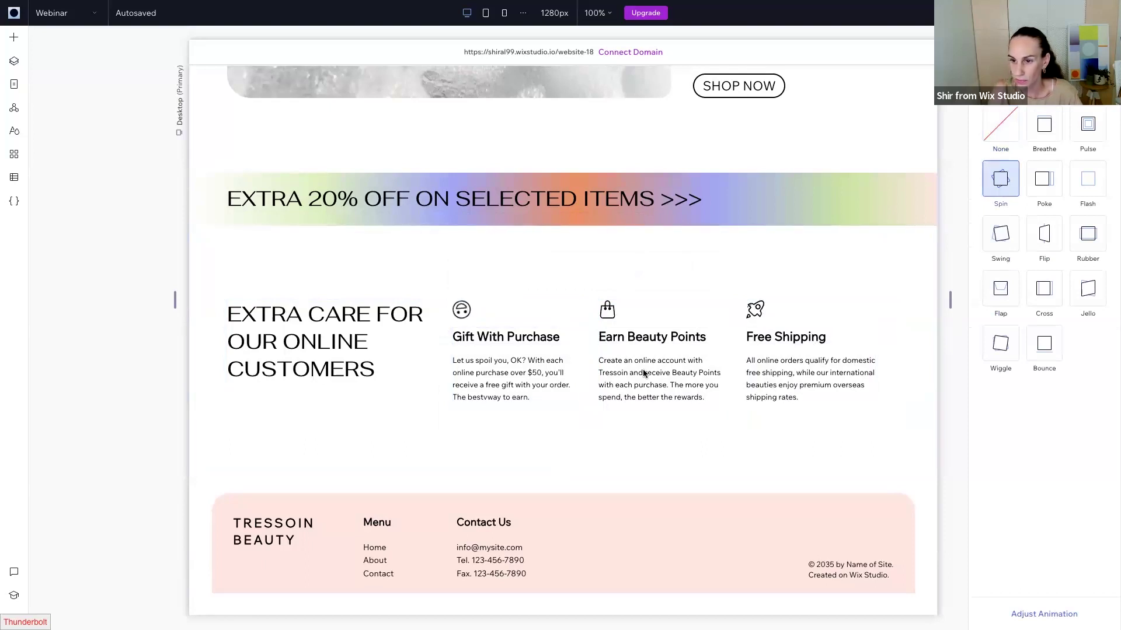
- Give the shopping-bag icon a Rubber loop animation after trying Jello
click(607, 313)
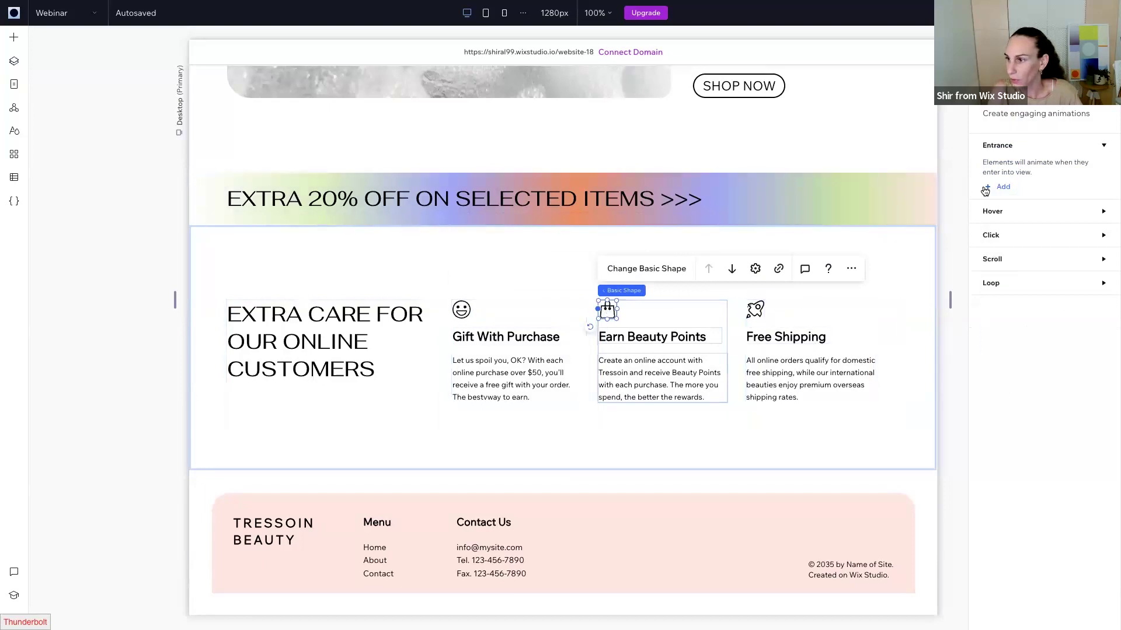
click(989, 286)
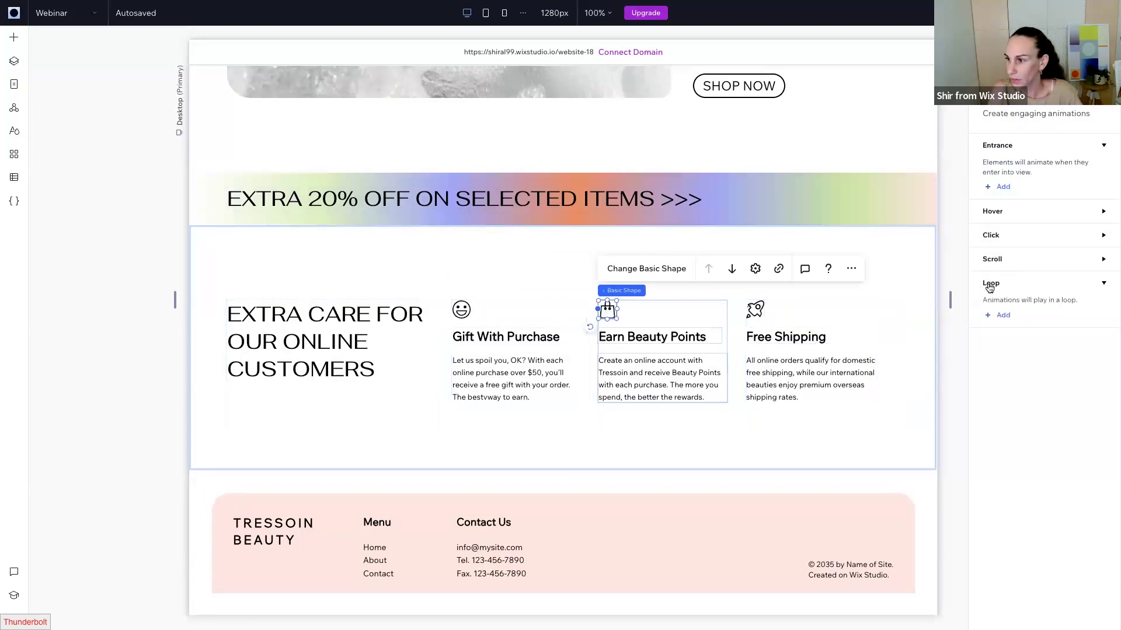
click(1001, 316)
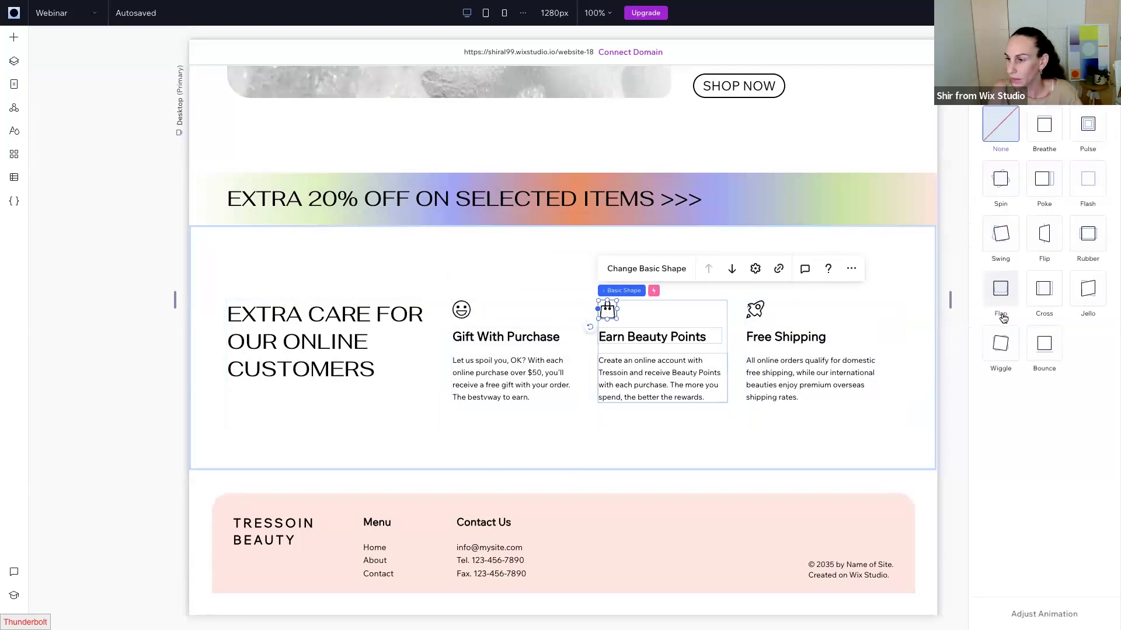
click(1093, 291)
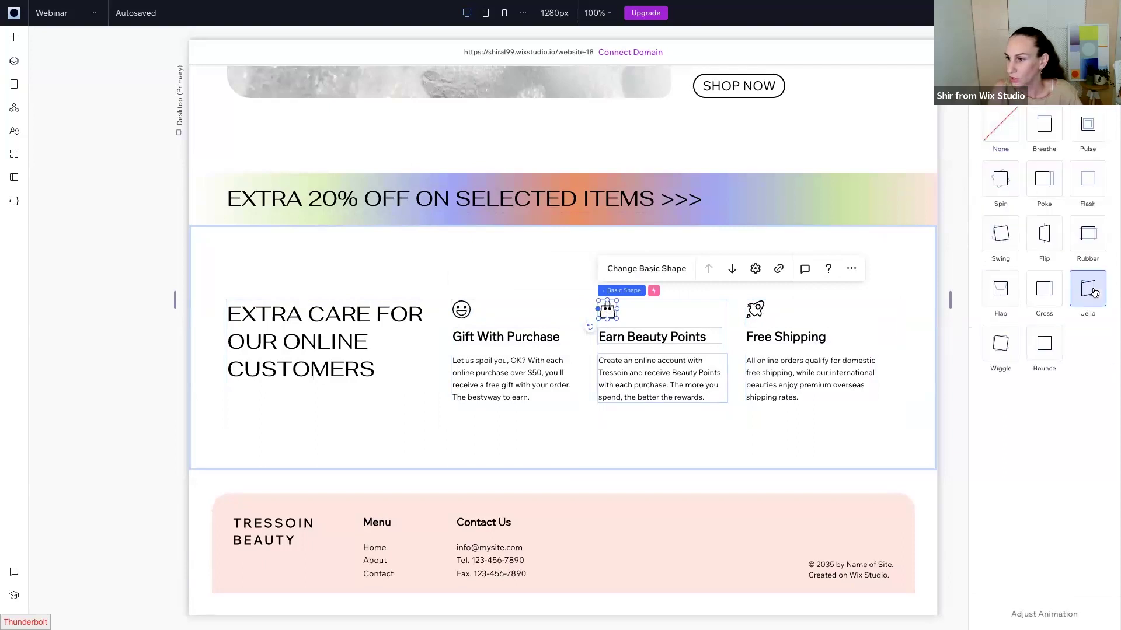
click(1086, 235)
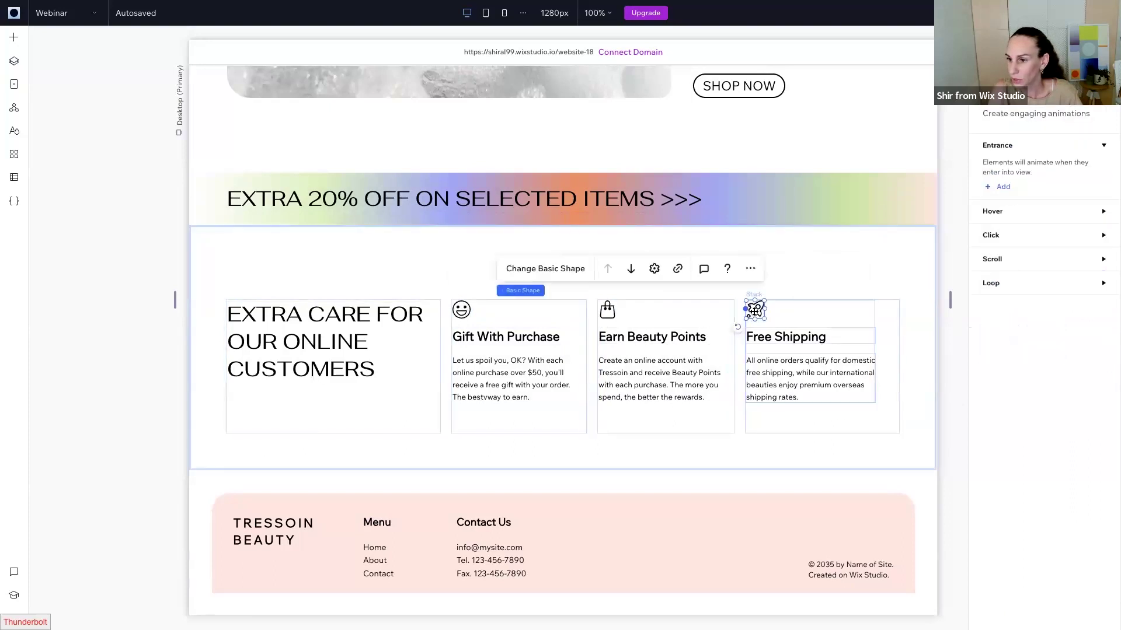
- Add a Breathe loop to the rocket icon with 10 px distance, then preview it and the site
click(994, 284)
click(1002, 316)
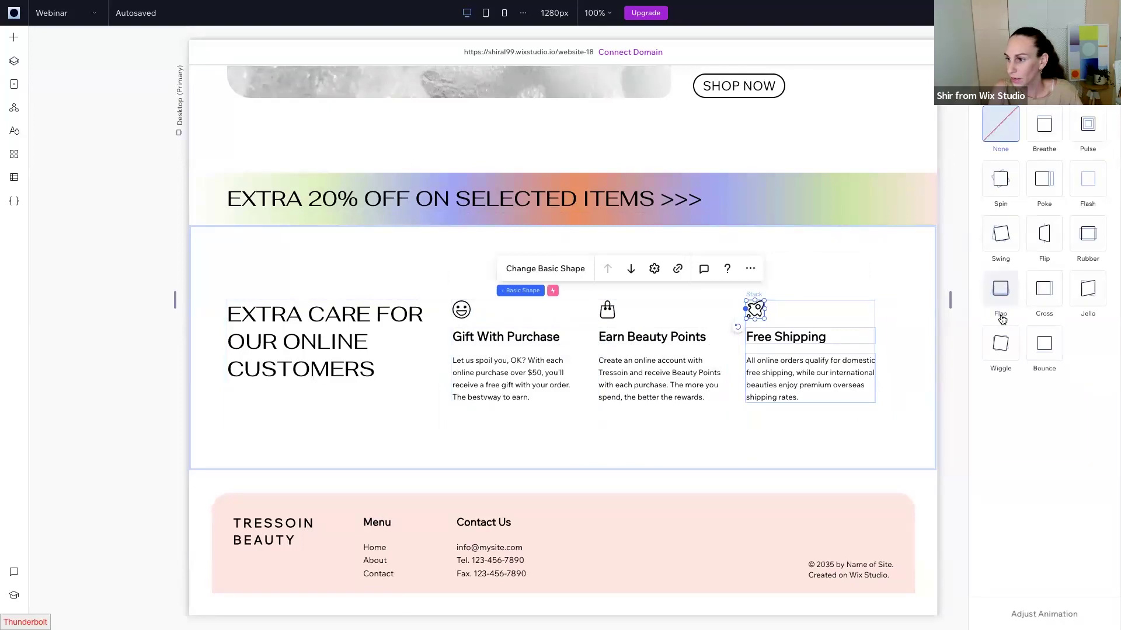
click(1044, 126)
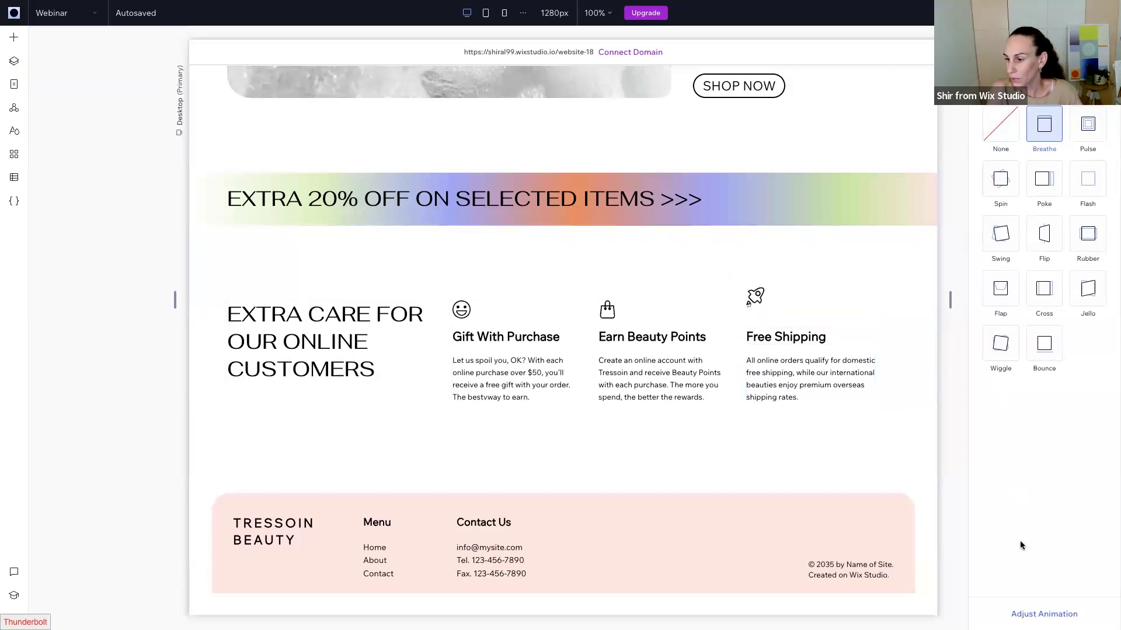
click(1013, 614)
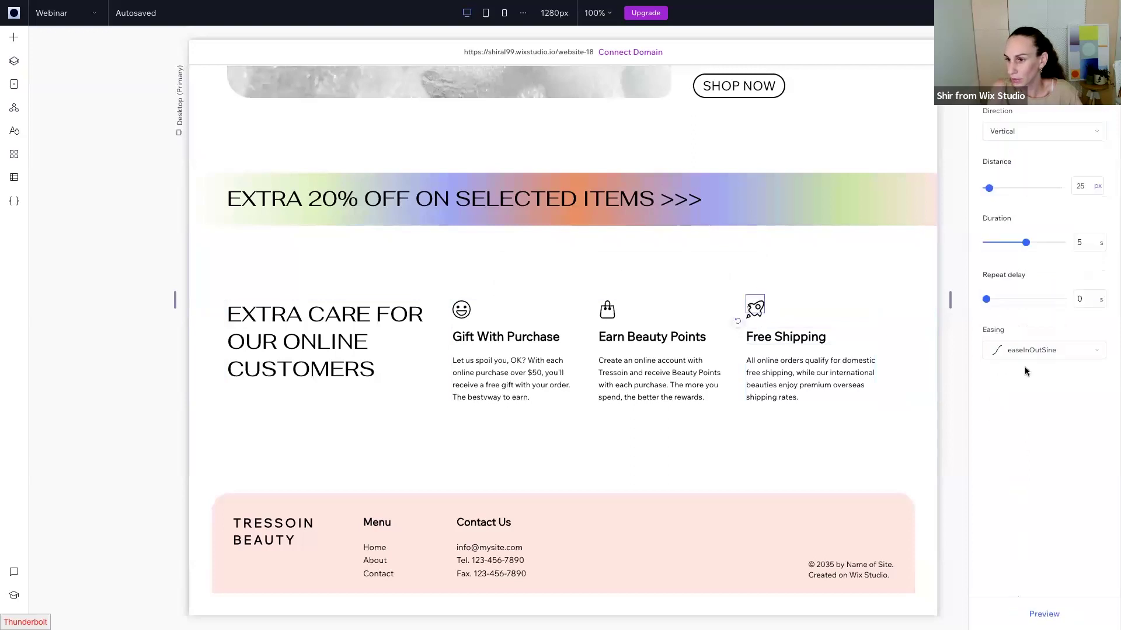
drag(988, 193, 982, 194)
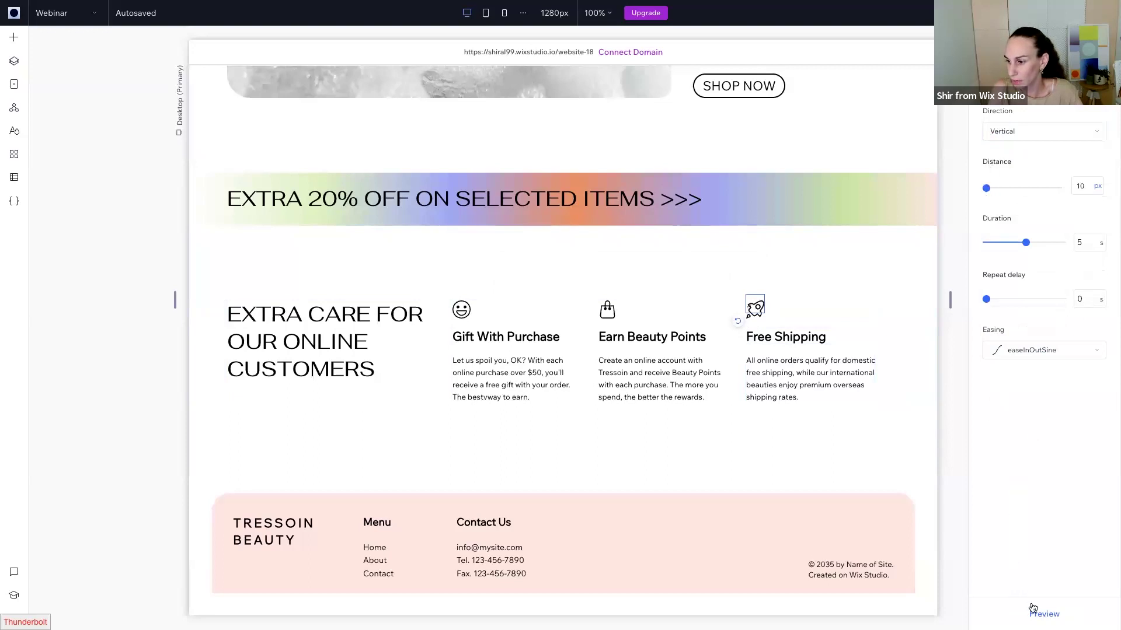
click(1042, 614)
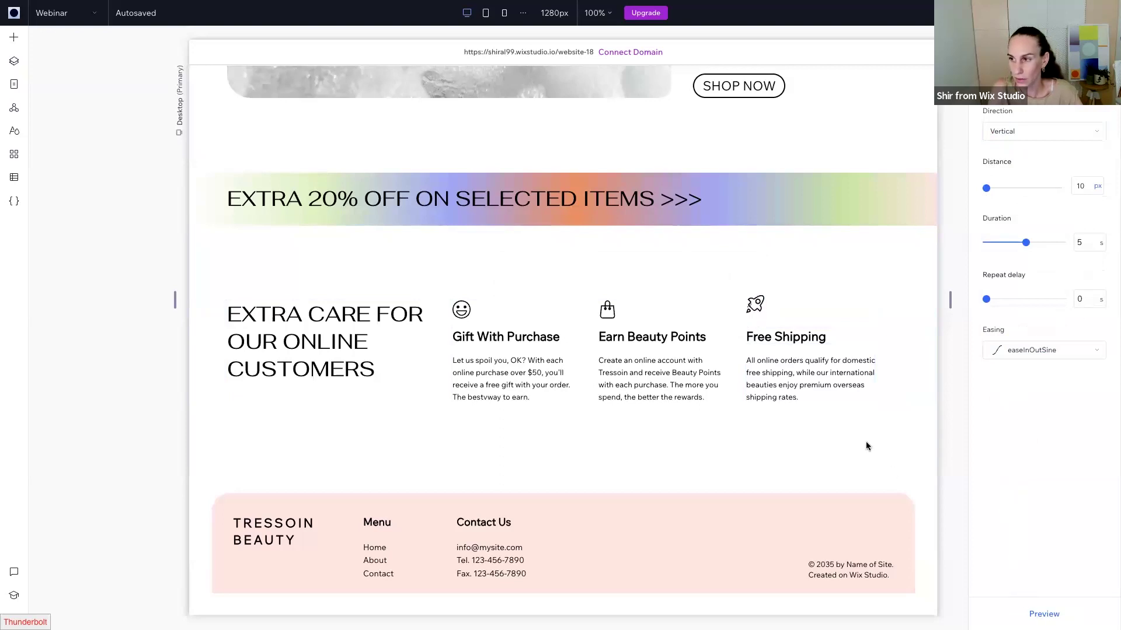
key(ctrl+p)
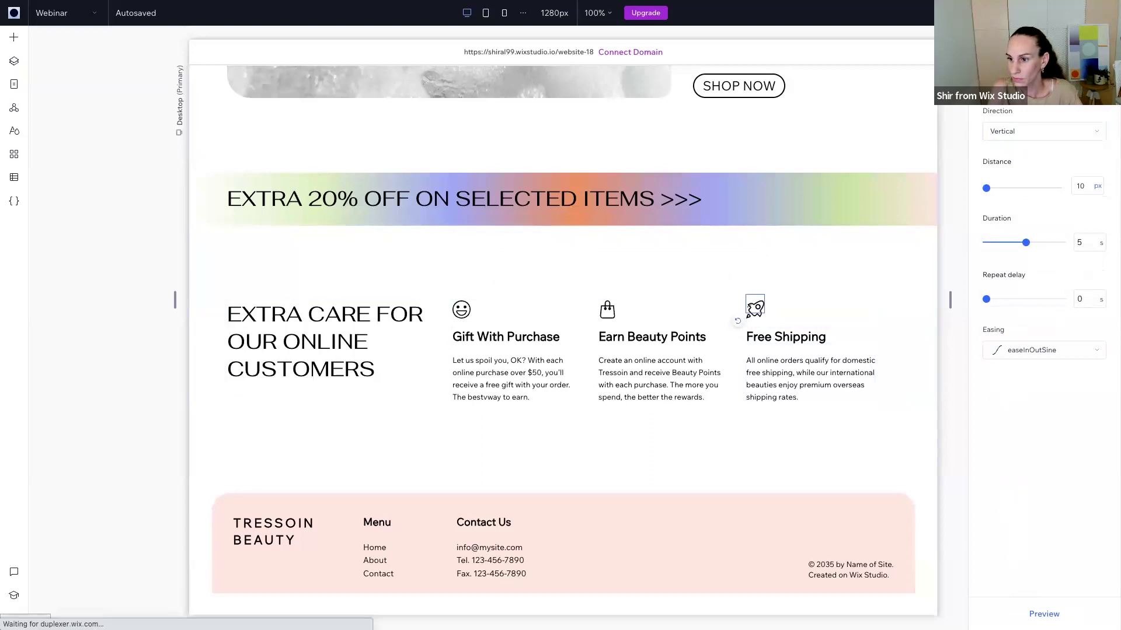
scroll(782, 396, up, 2)
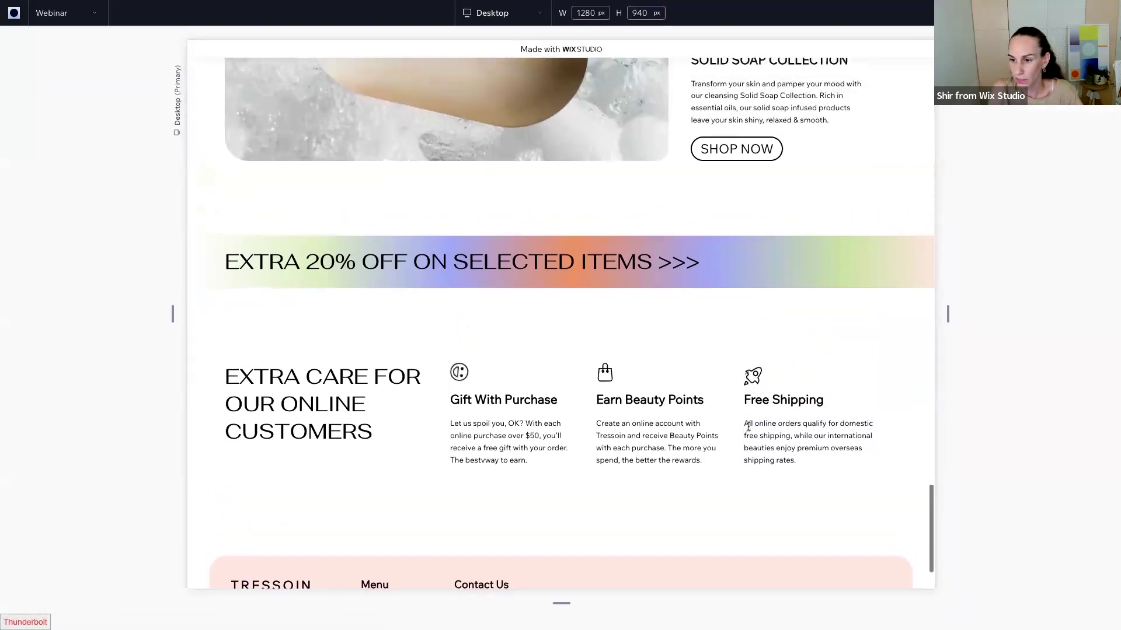
scroll(753, 423, down, 1)
scroll(749, 431, down, 1)
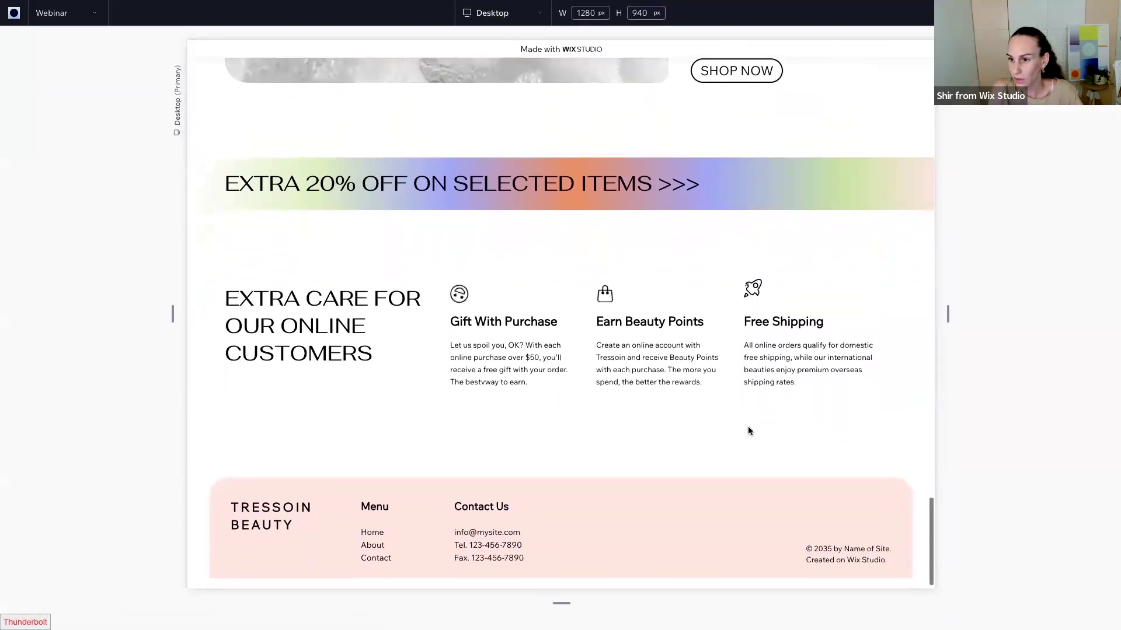
scroll(750, 431, down, 1)
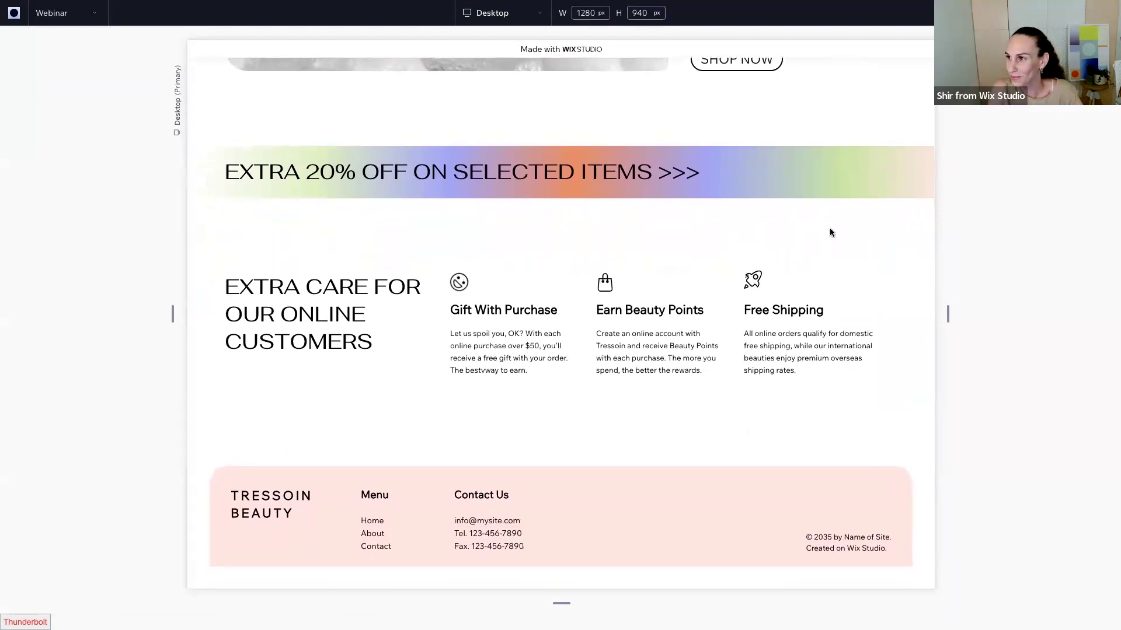
key(Escape)
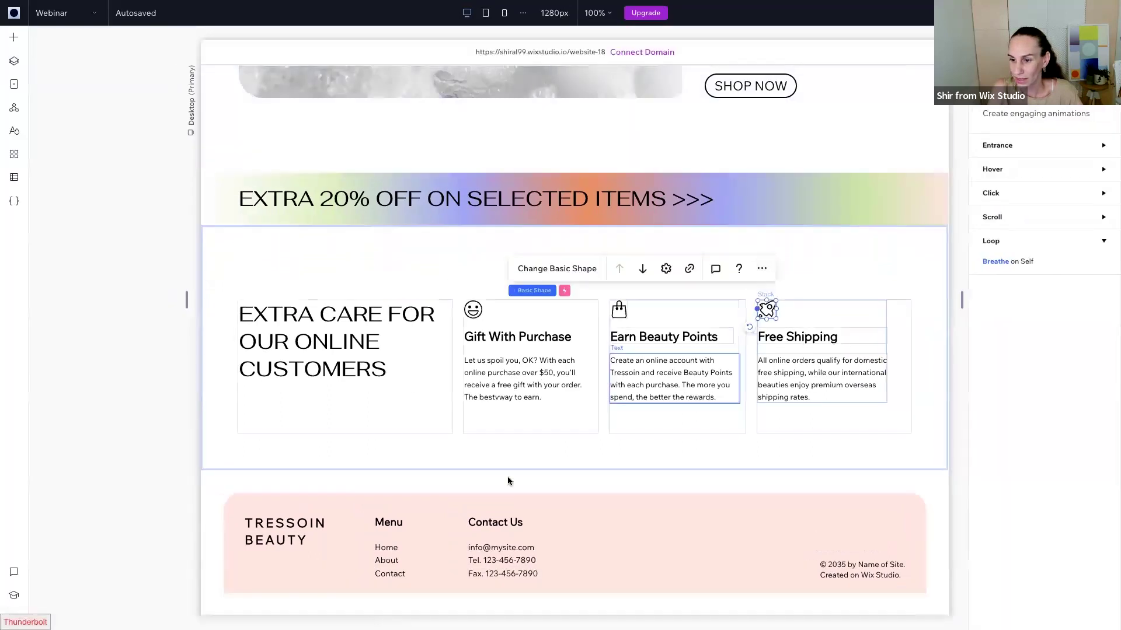
- Add an empty cell below the footer's brand, menu and contact content, then select it
click(211, 495)
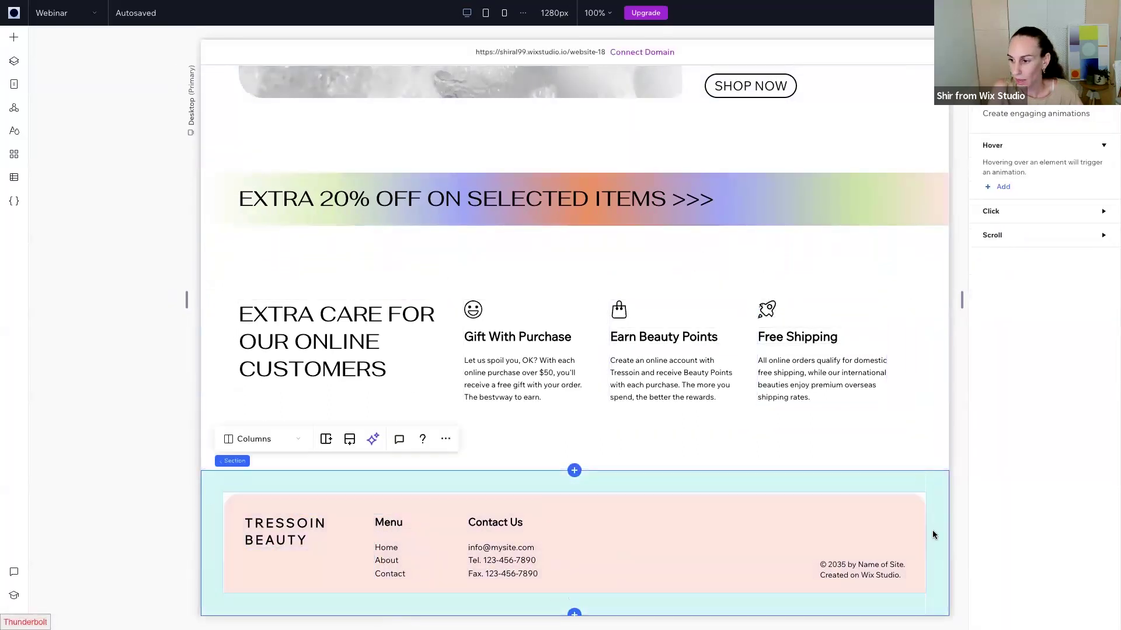
click(877, 454)
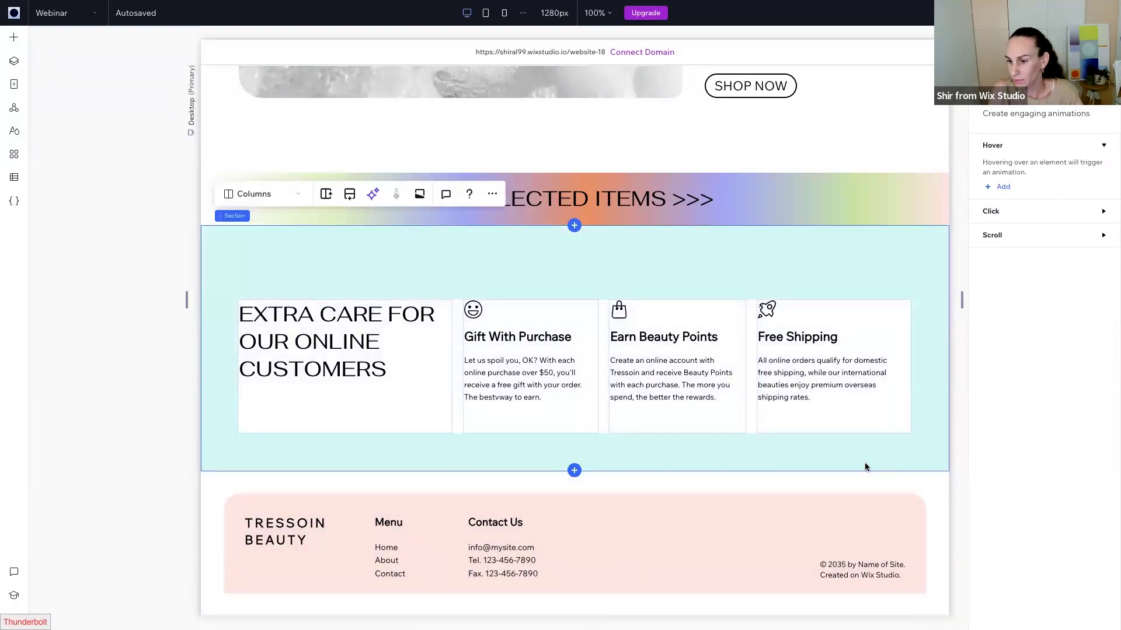
click(775, 492)
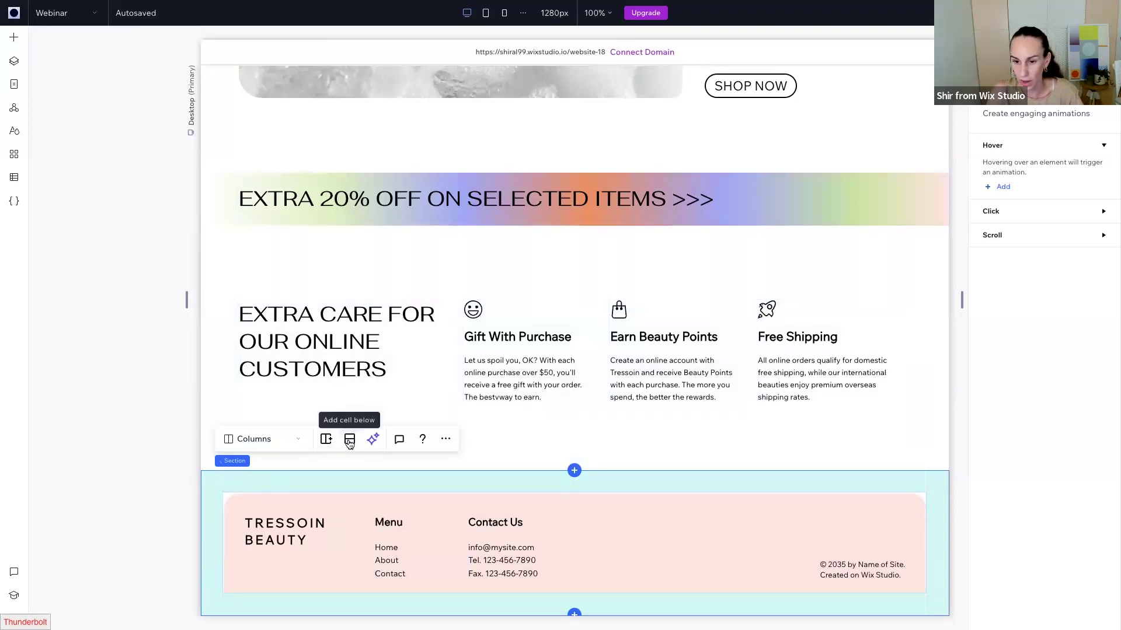
click(349, 442)
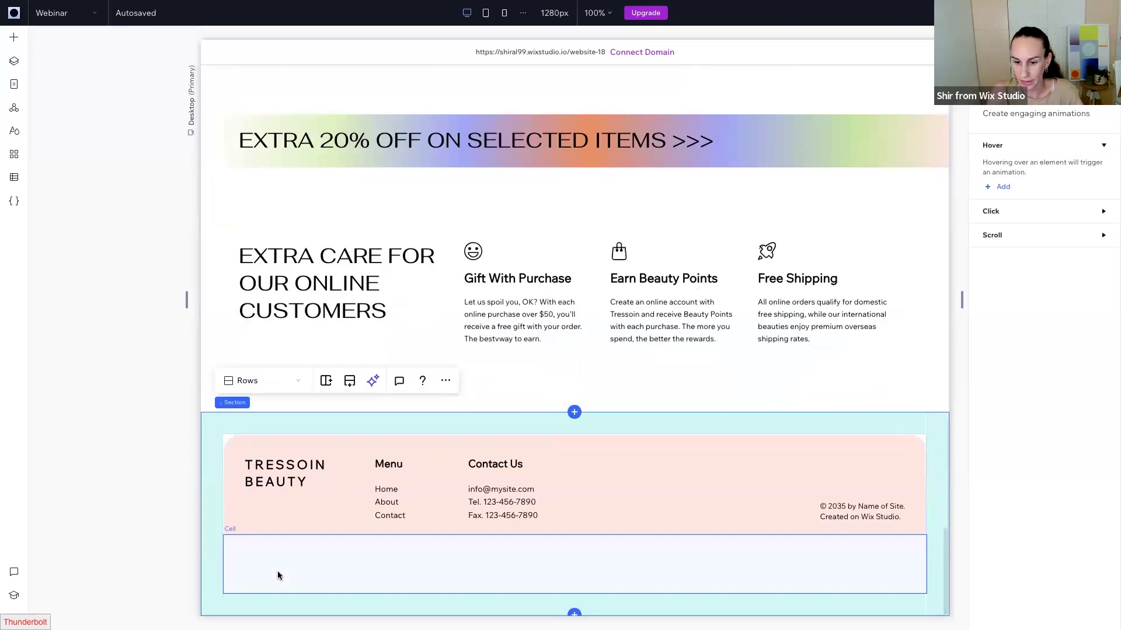
click(418, 556)
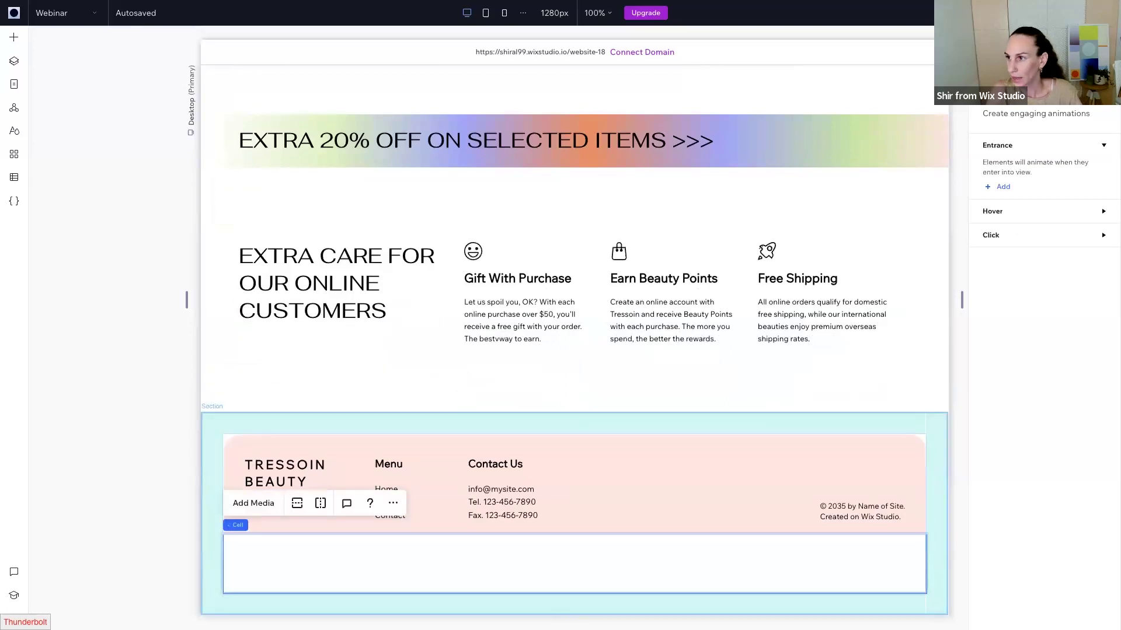
click(1007, 88)
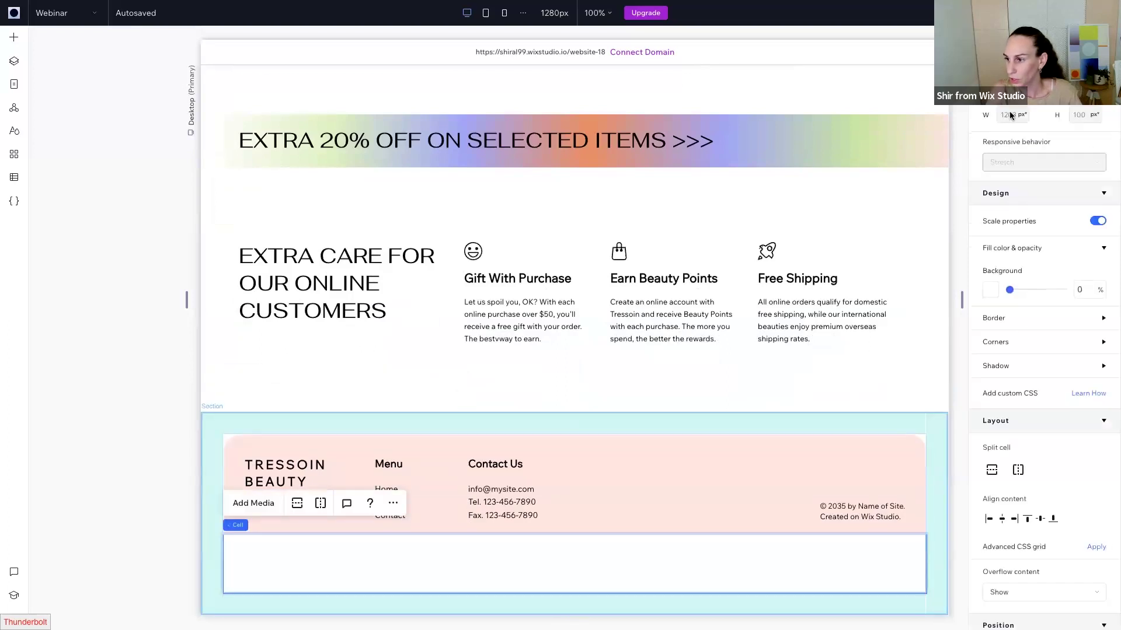
- Fill the new cell light pink and round its bottom-left and bottom-right corners to 40
click(992, 296)
click(1003, 431)
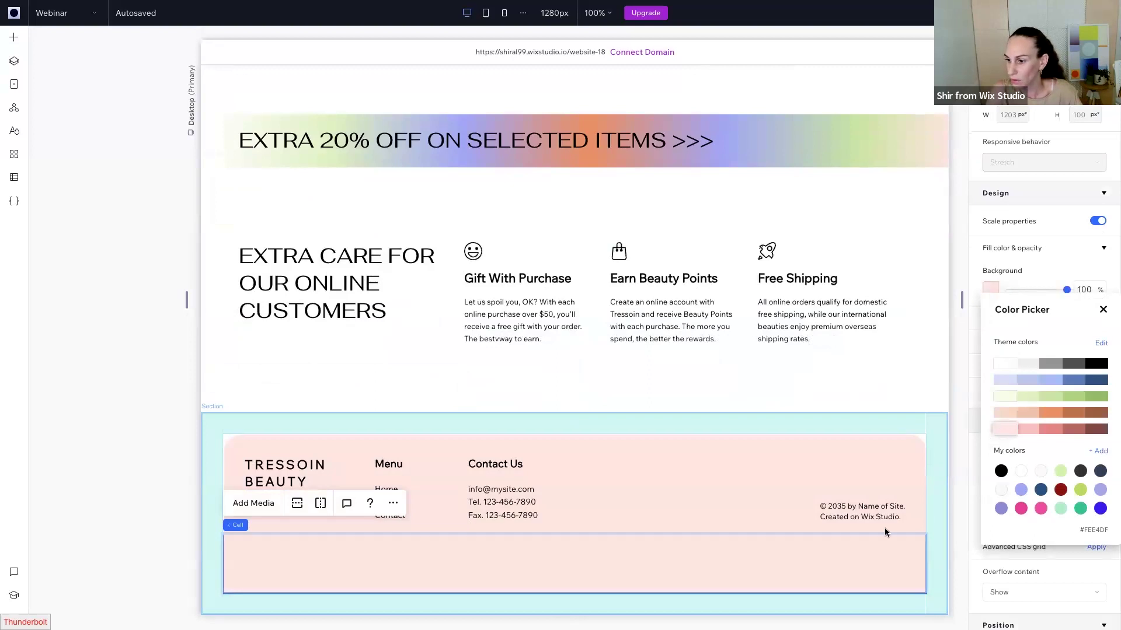
click(853, 563)
click(994, 344)
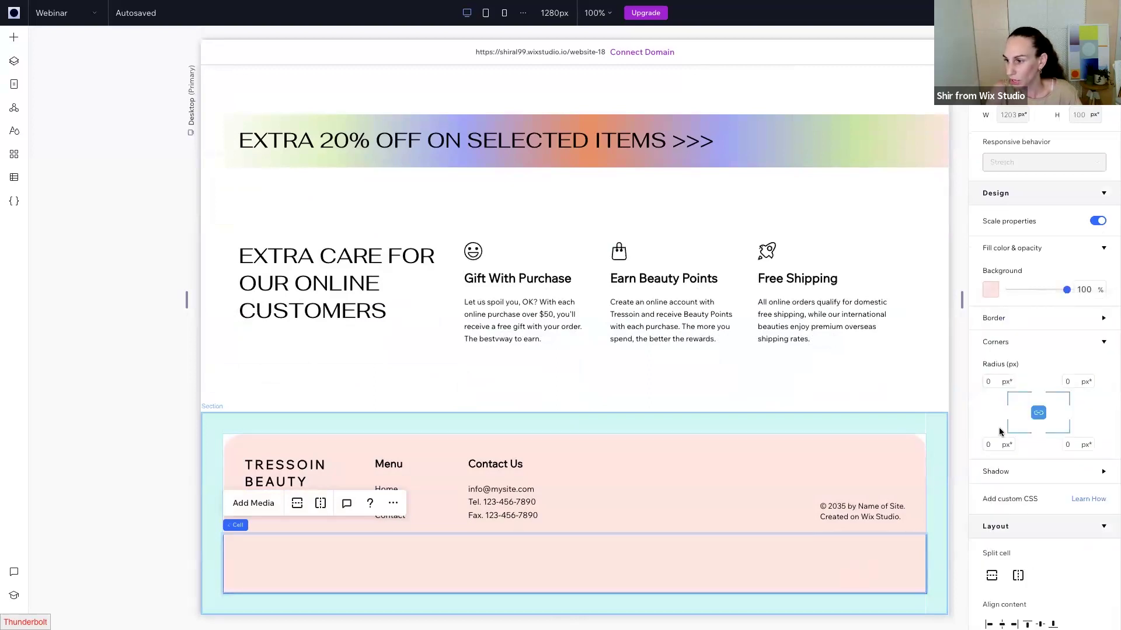
click(1038, 413)
click(998, 444)
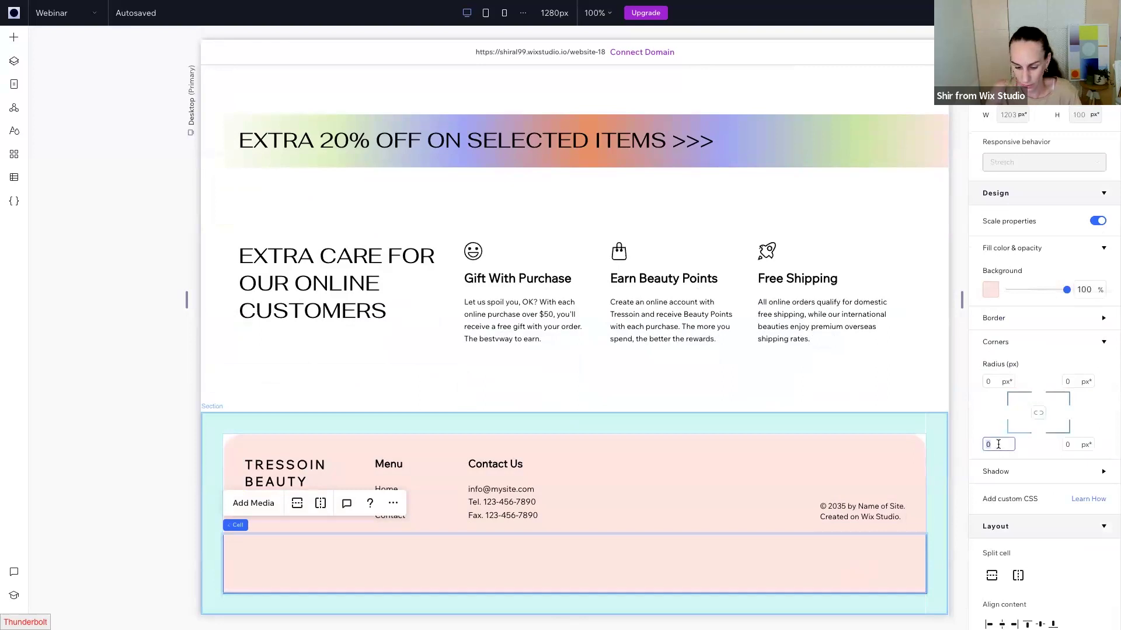
text(40)
click(1073, 444)
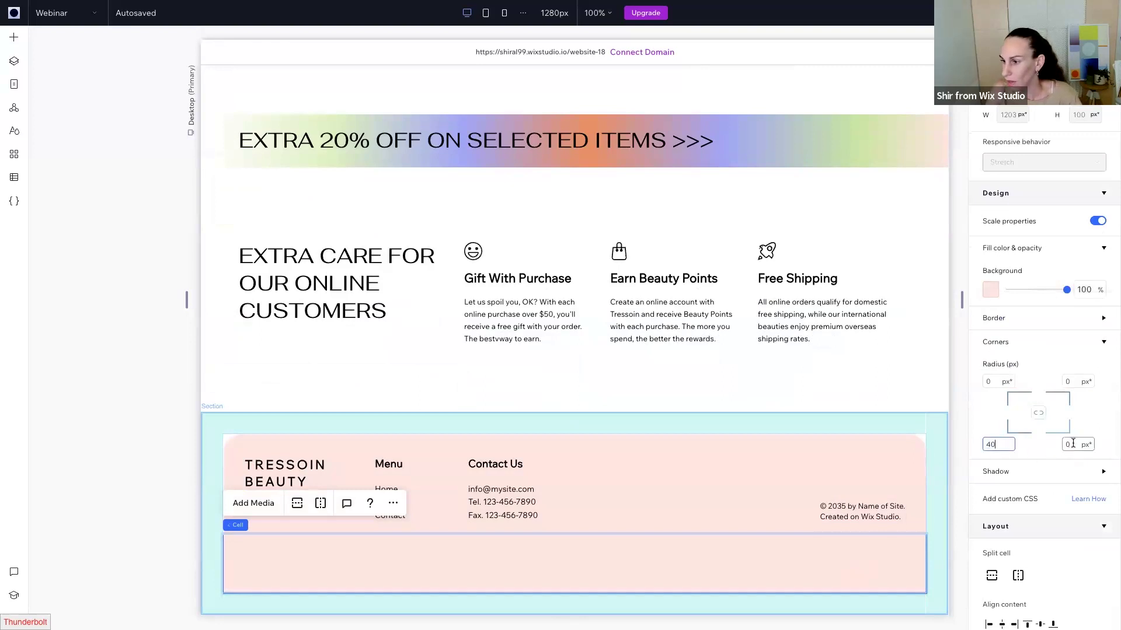
text(40)
- Set the footer section height to 500 px and shorten its top row
click(934, 457)
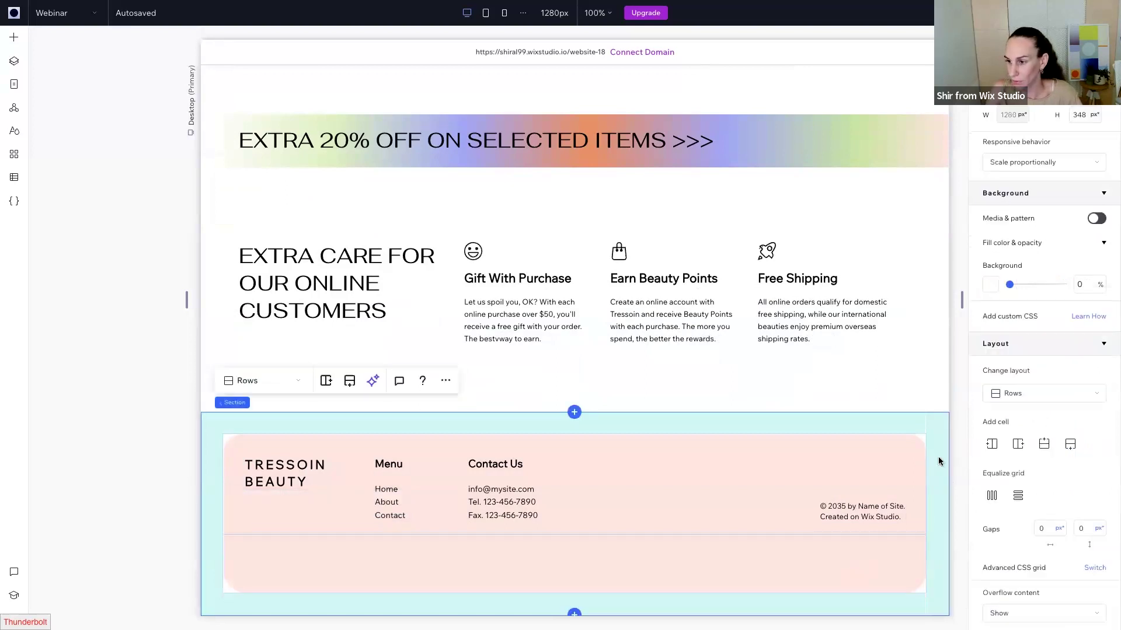
click(1086, 117)
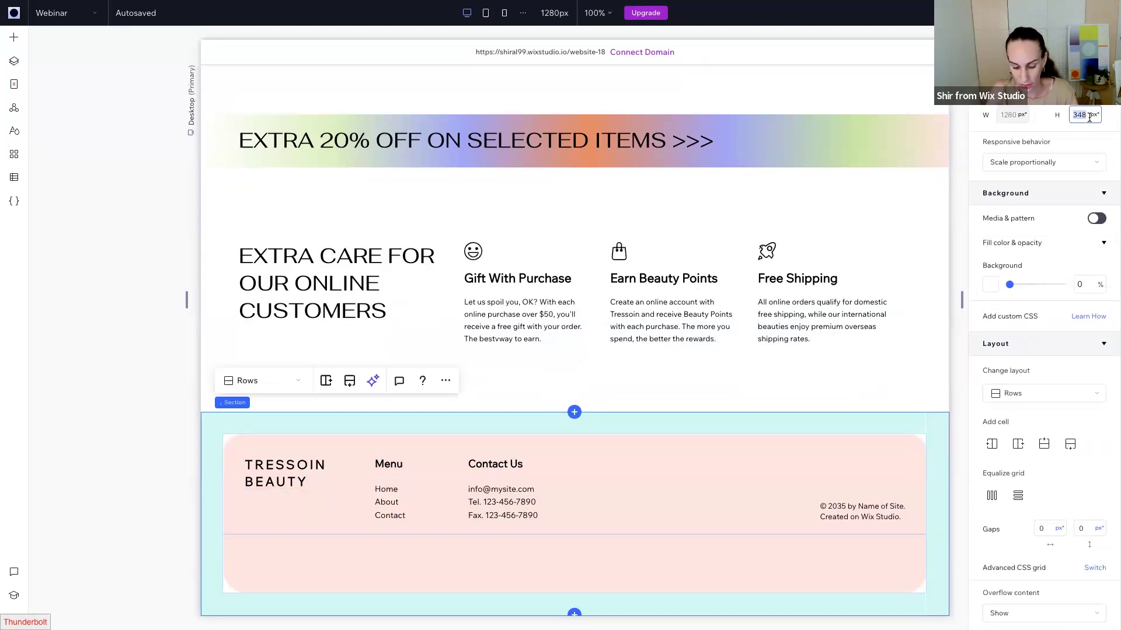
text(500)
key(Return)
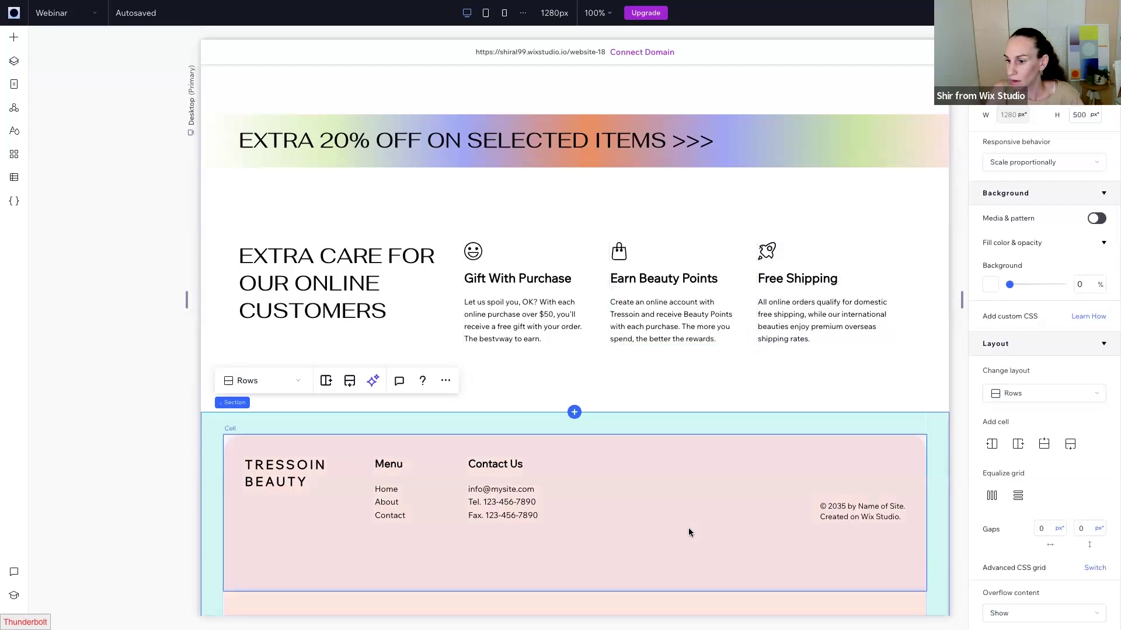
scroll(689, 527, down, 2)
drag(601, 490, 597, 451)
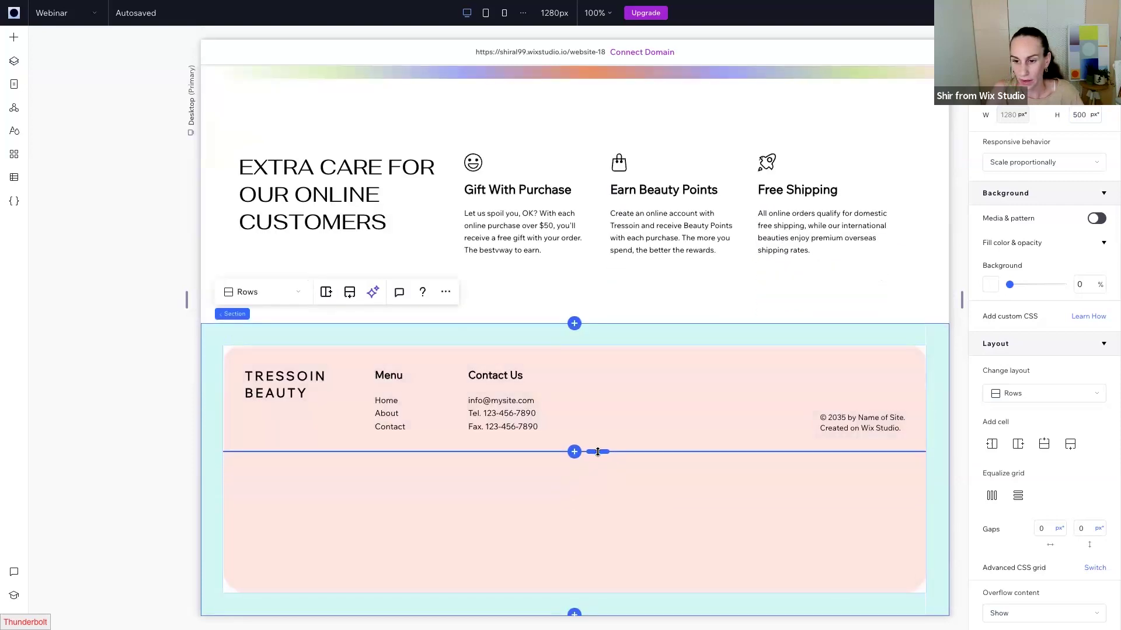
click(14, 39)
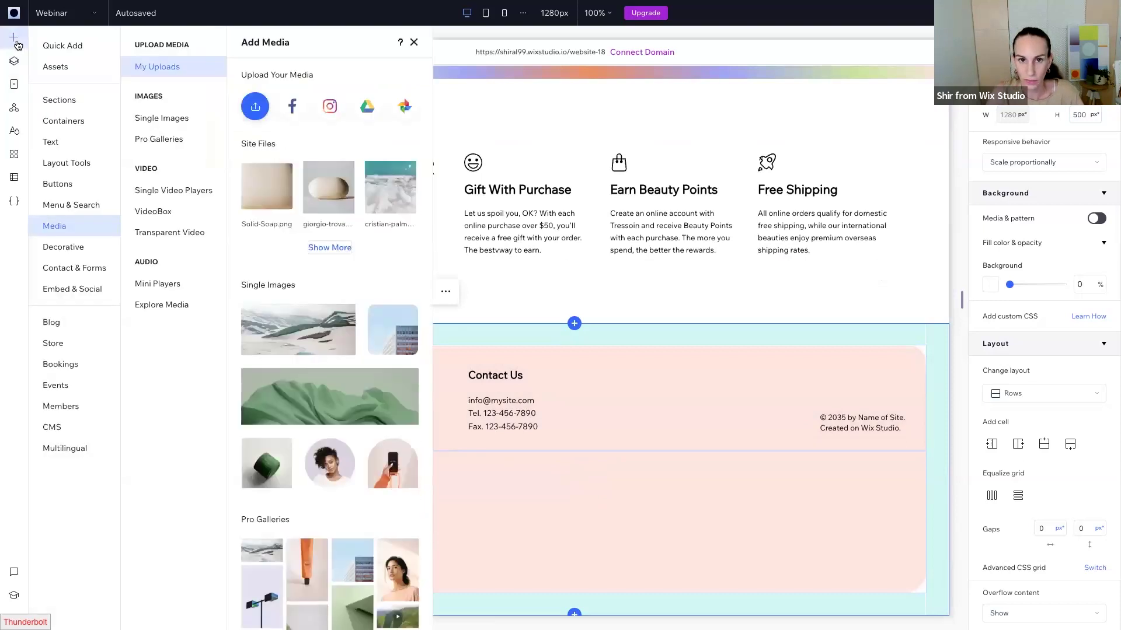
- Drop the saved Footer Logo TRESSOIN mask into the pink cell, sized about 1131 × 248 px
click(55, 66)
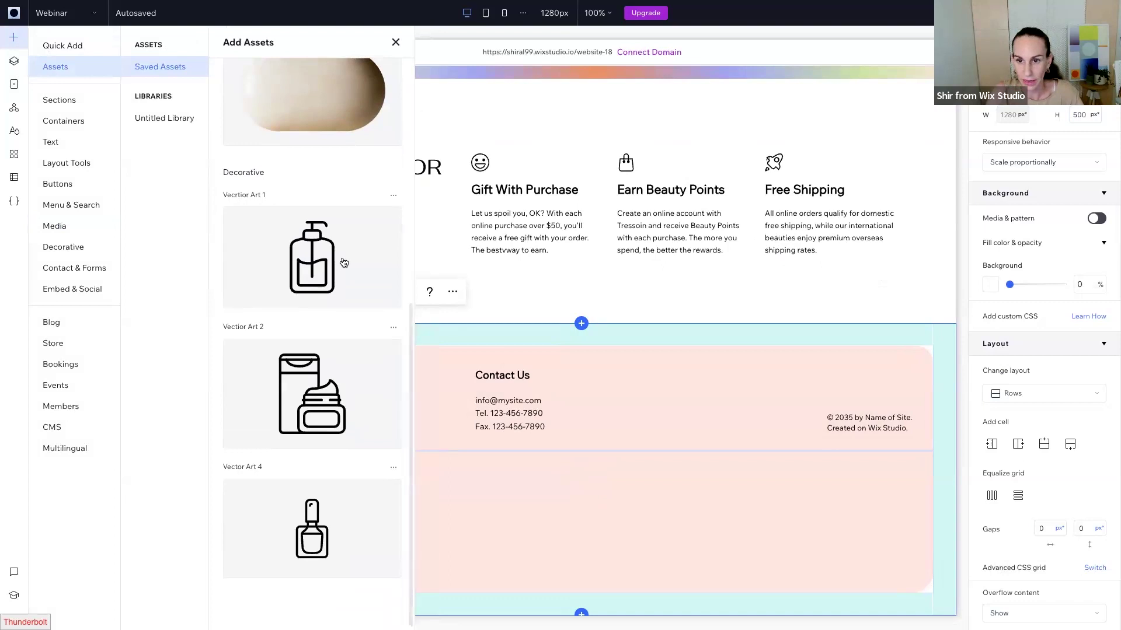
scroll(272, 241, up, 7)
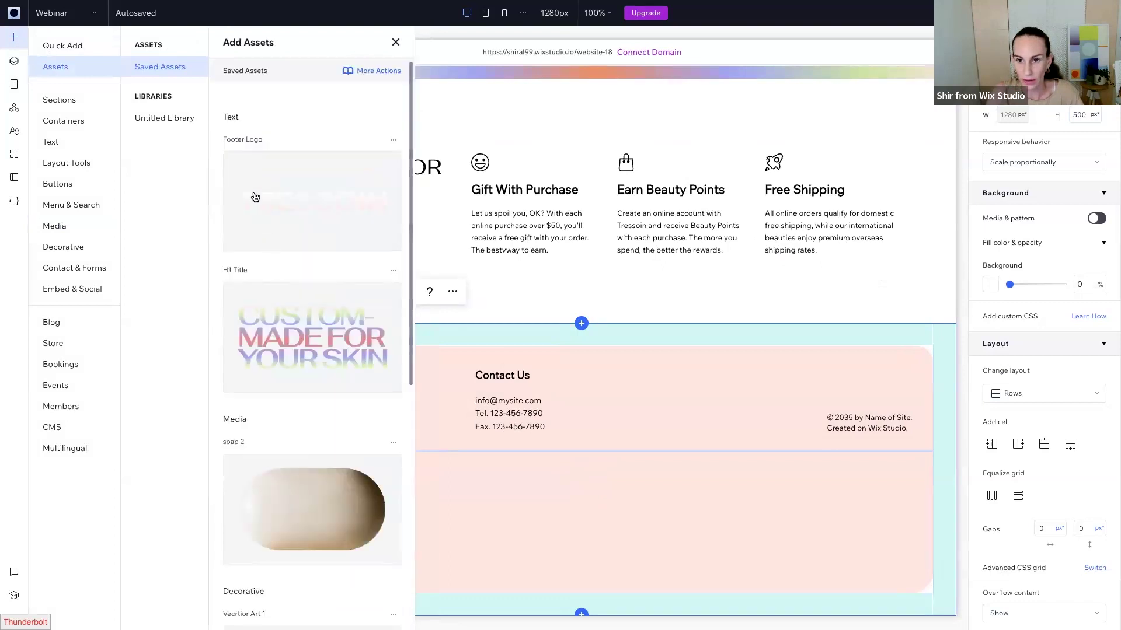
drag(255, 197, 558, 523)
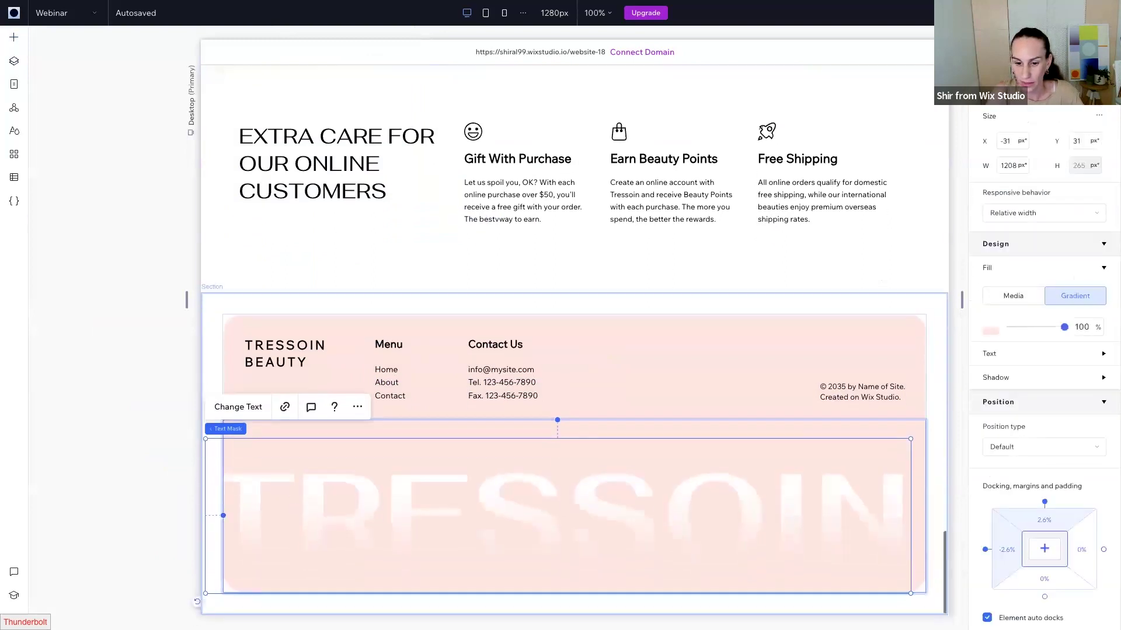
drag(206, 594, 249, 564)
drag(524, 503, 516, 493)
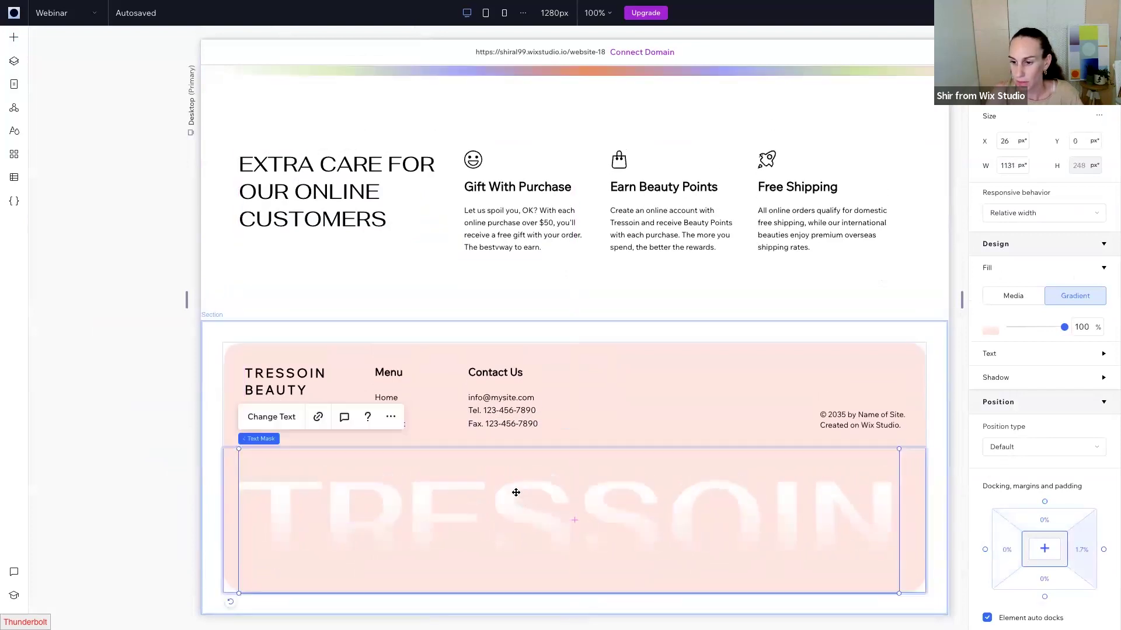
- Check the text mask's gradient fill, then browse Saved Assets: Footer Logo, H1 Title, soap 2
click(995, 325)
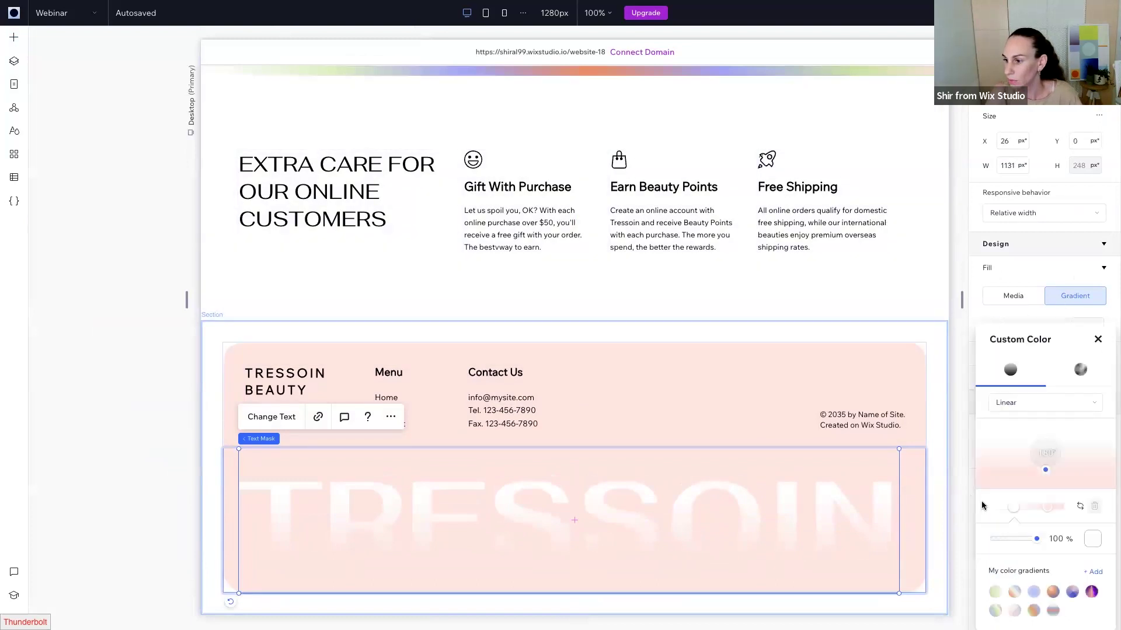
click(793, 505)
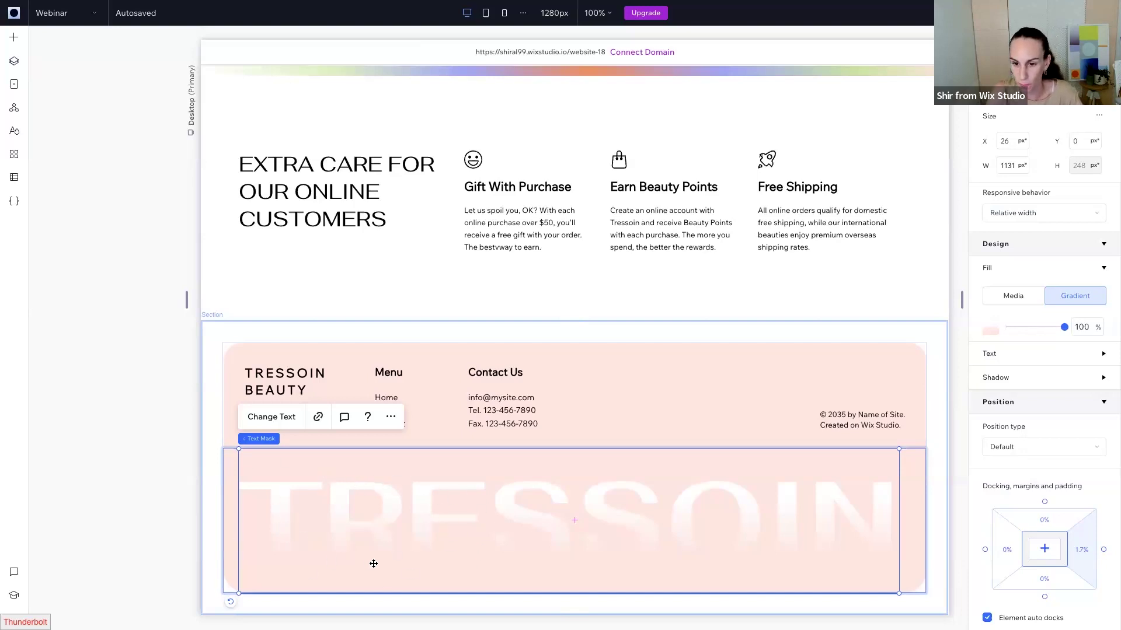
click(14, 39)
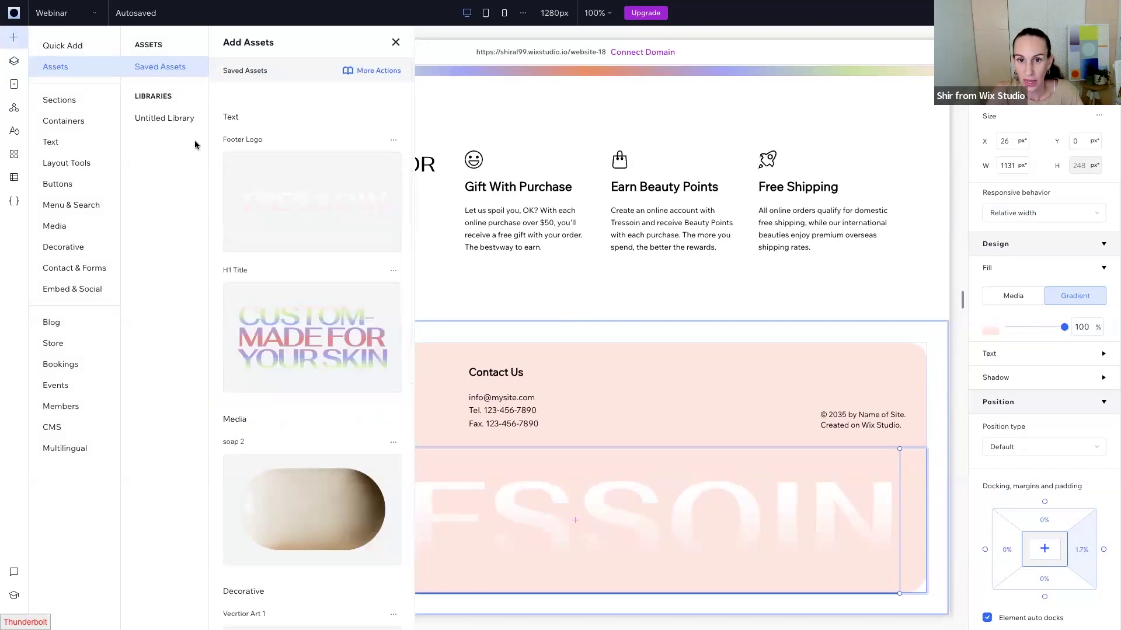
scroll(280, 245, down, 5)
scroll(293, 257, up, 5)
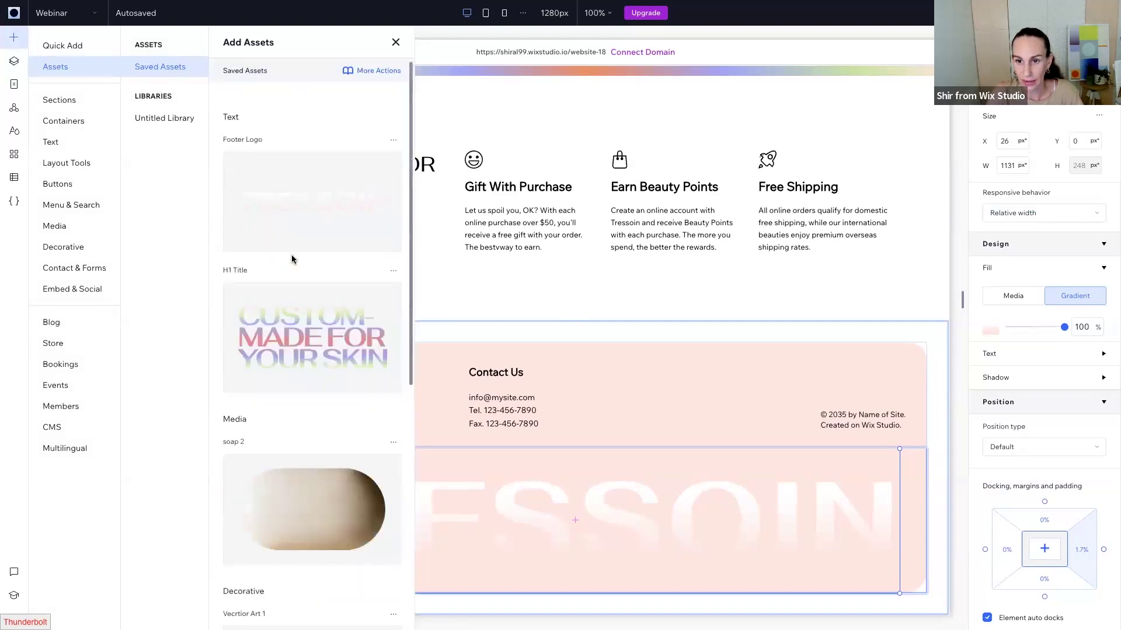
click(479, 533)
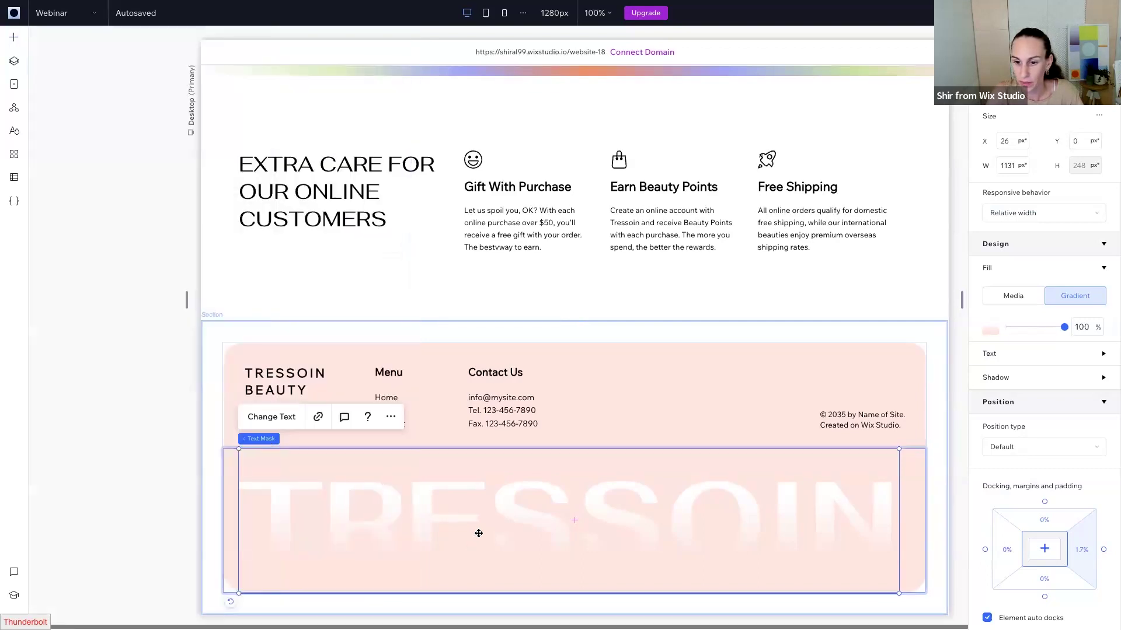
click(13, 39)
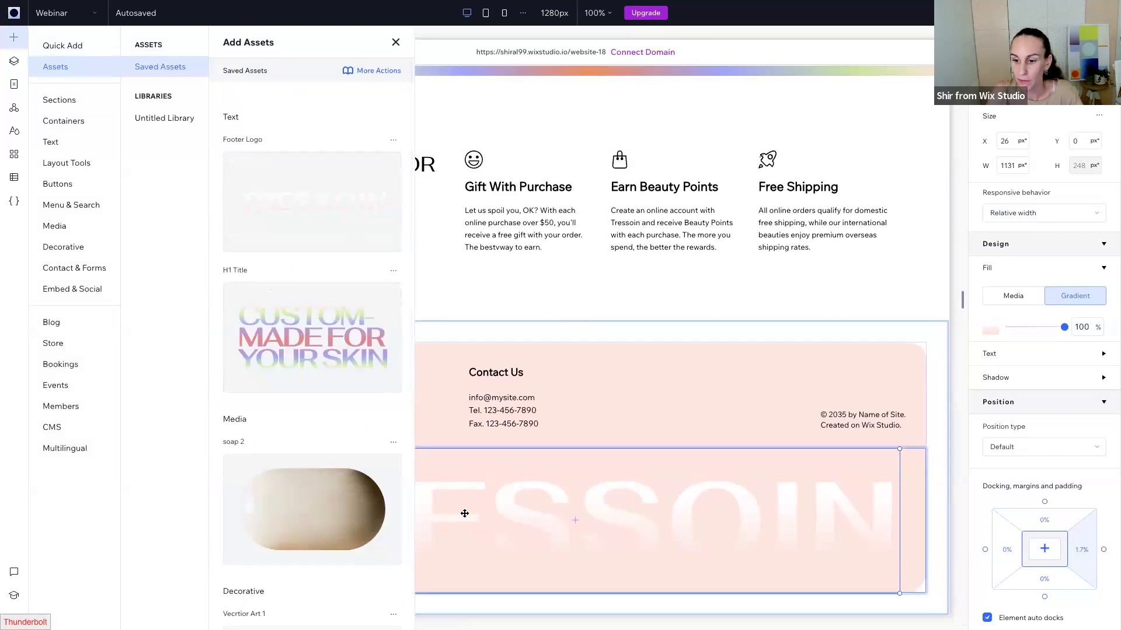
- Drop a Quick Add shape into the TRESSOIN text mask and swap it for 'cosmetics' vector art
click(58, 44)
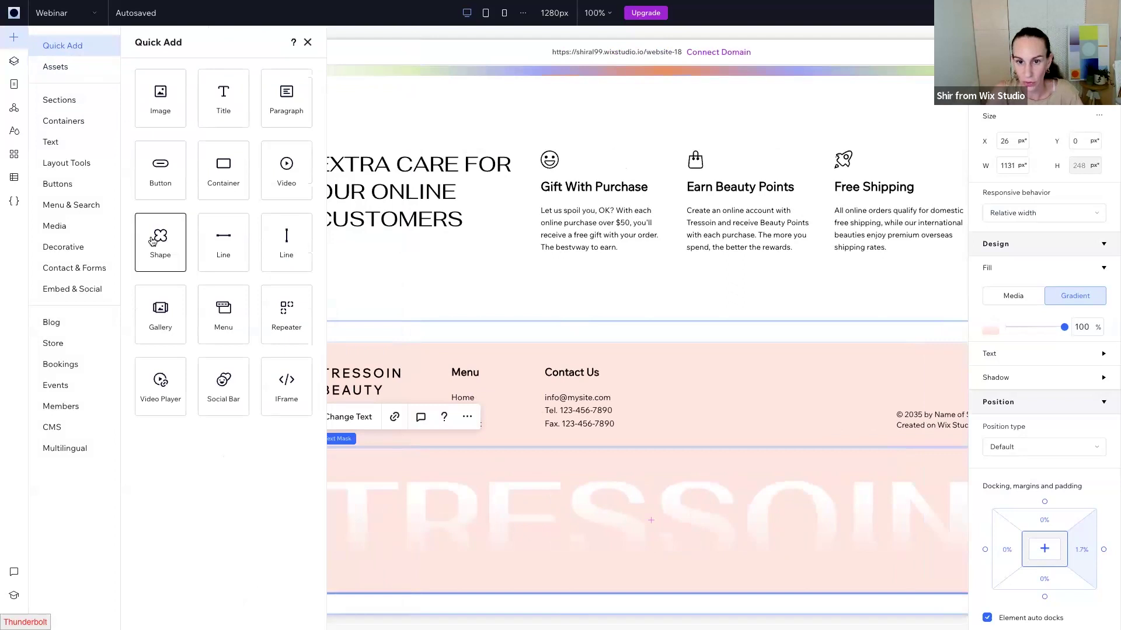
drag(158, 240, 392, 518)
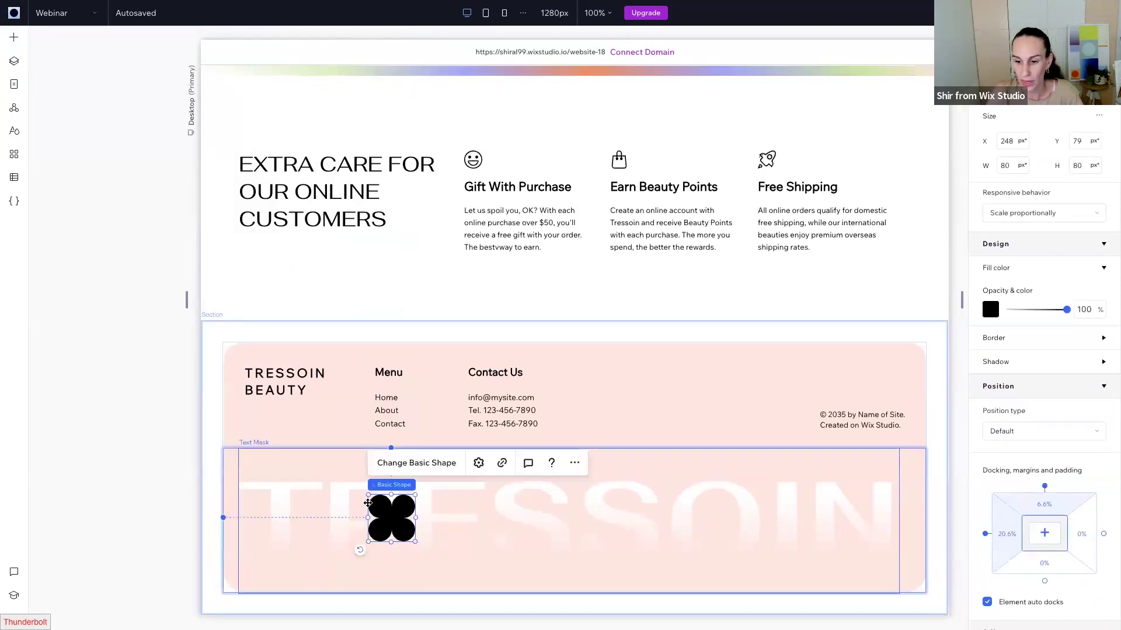
click(390, 463)
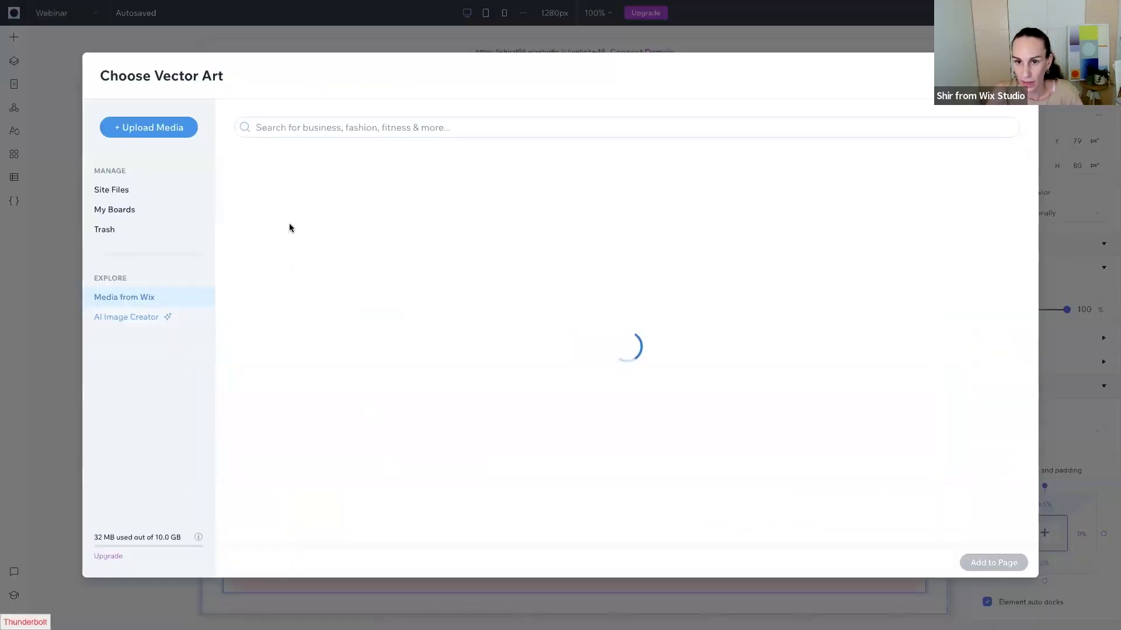
click(320, 201)
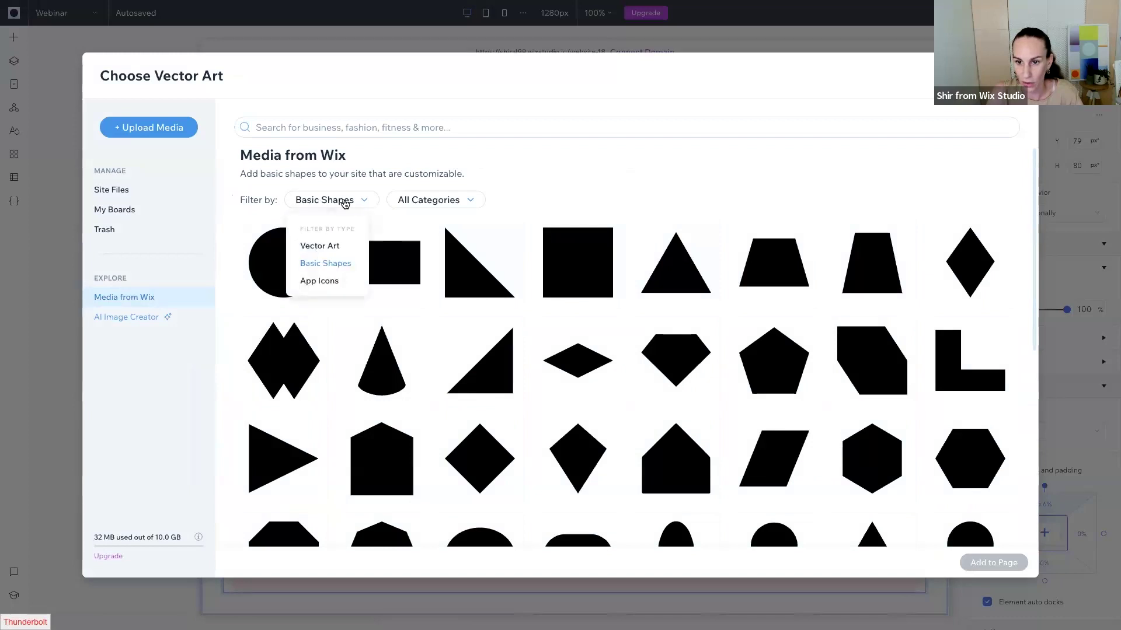
click(327, 245)
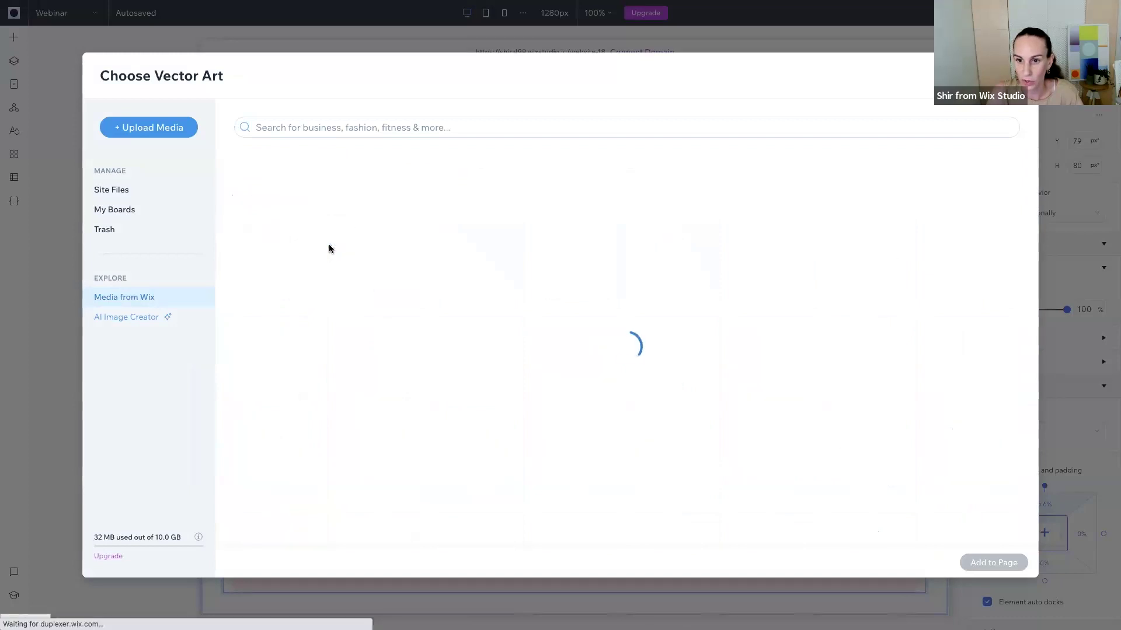
click(277, 129)
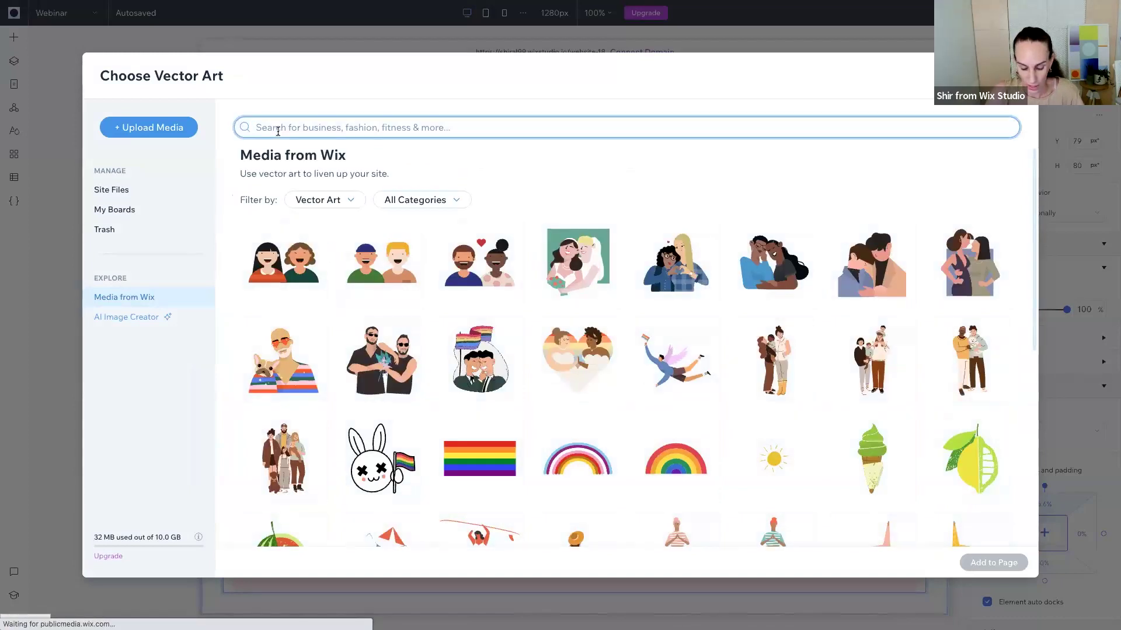
text(cosmetics)
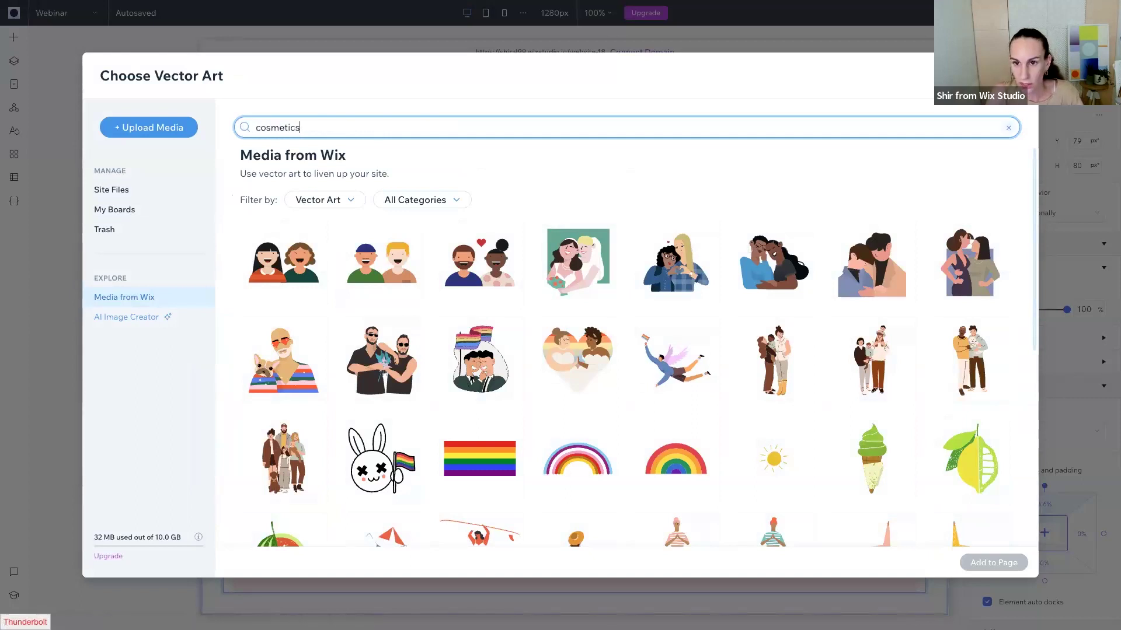
key(Return)
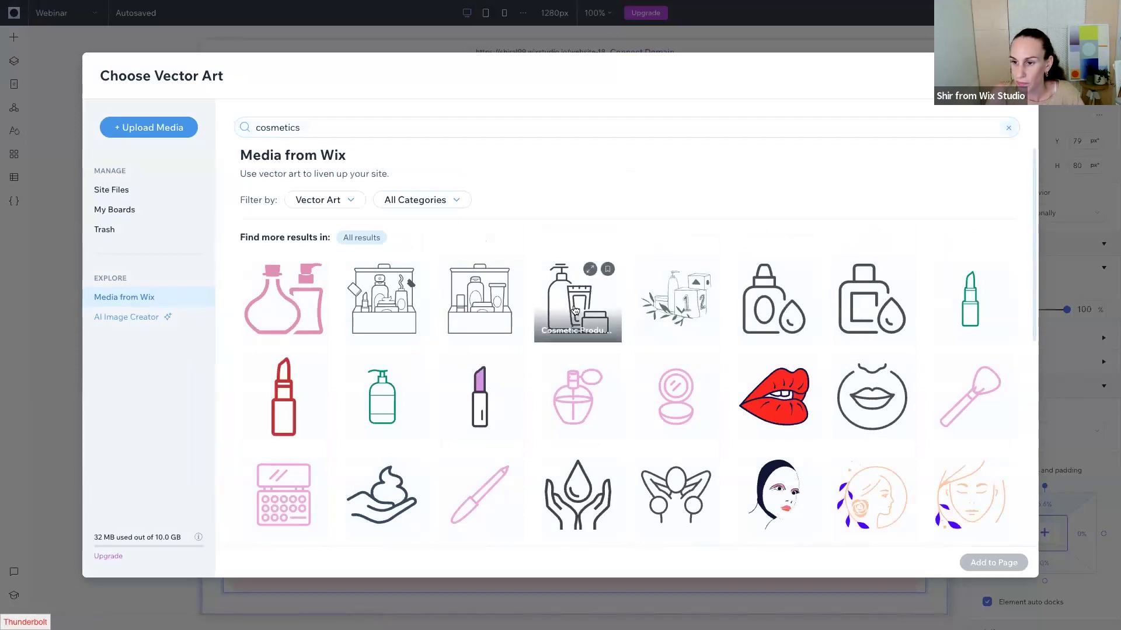
double_click(575, 310)
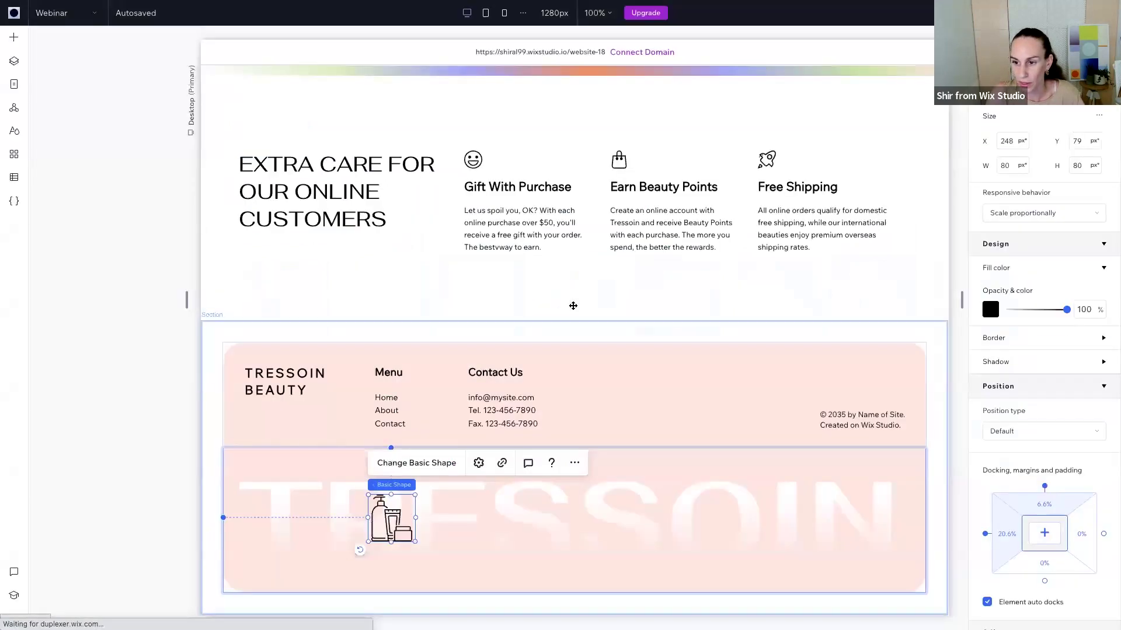
- Enlarge the cosmetics icon to 107 × 107, shift it left, and fill it black
drag(415, 497, 430, 478)
drag(386, 518, 307, 538)
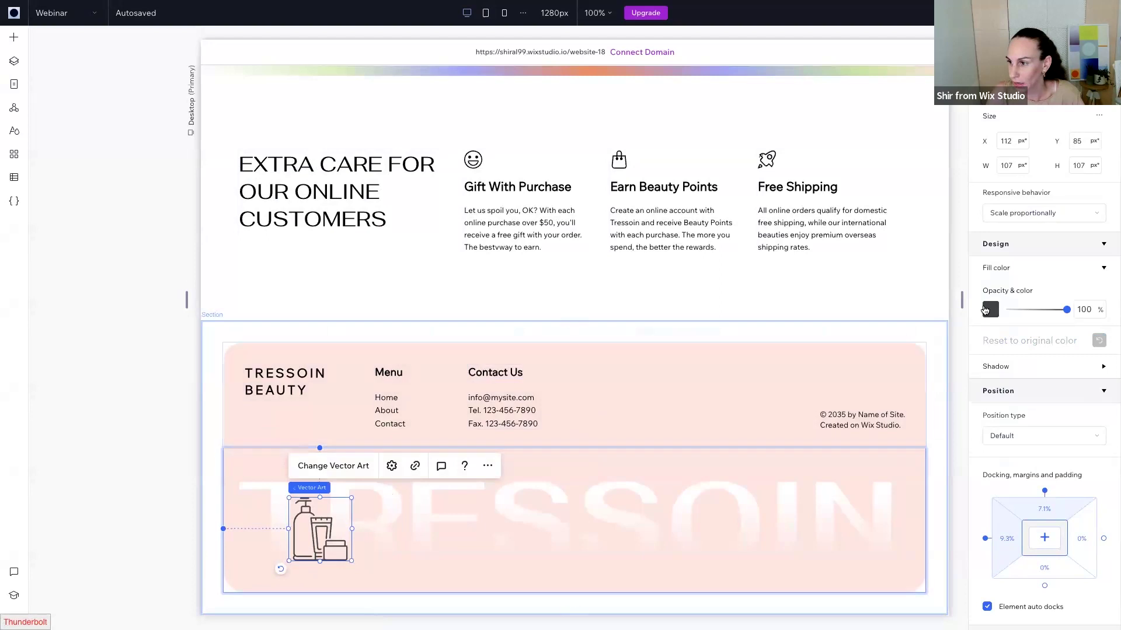
click(990, 310)
click(809, 405)
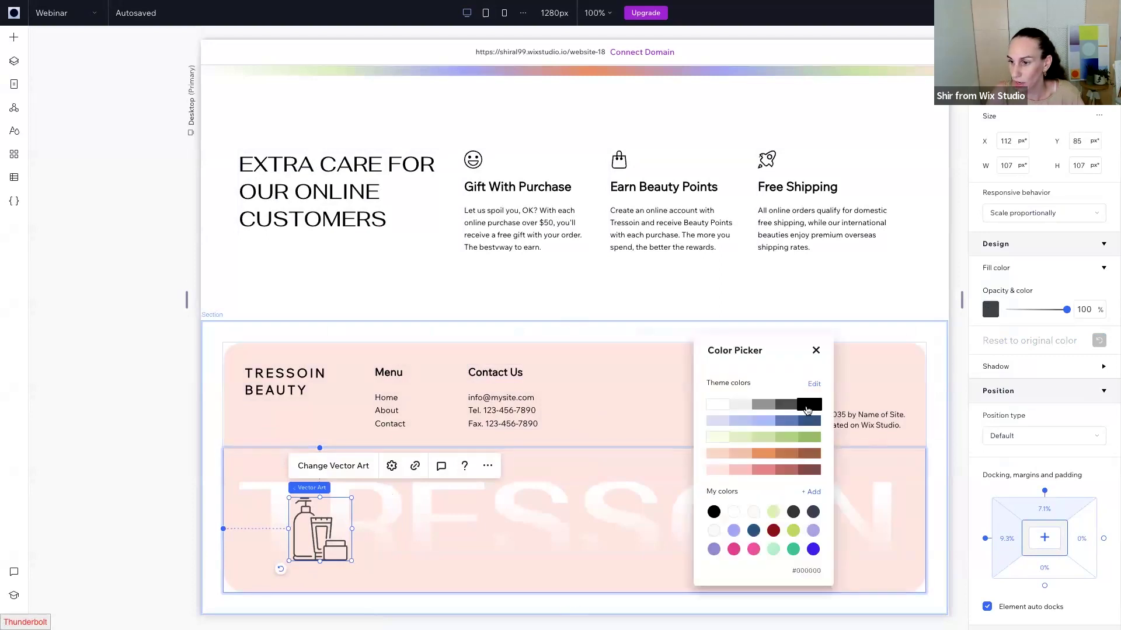
click(363, 563)
- Drag the saved pump-bottle Vector Art 1 into the text mask strip at 117 × 117
click(259, 529)
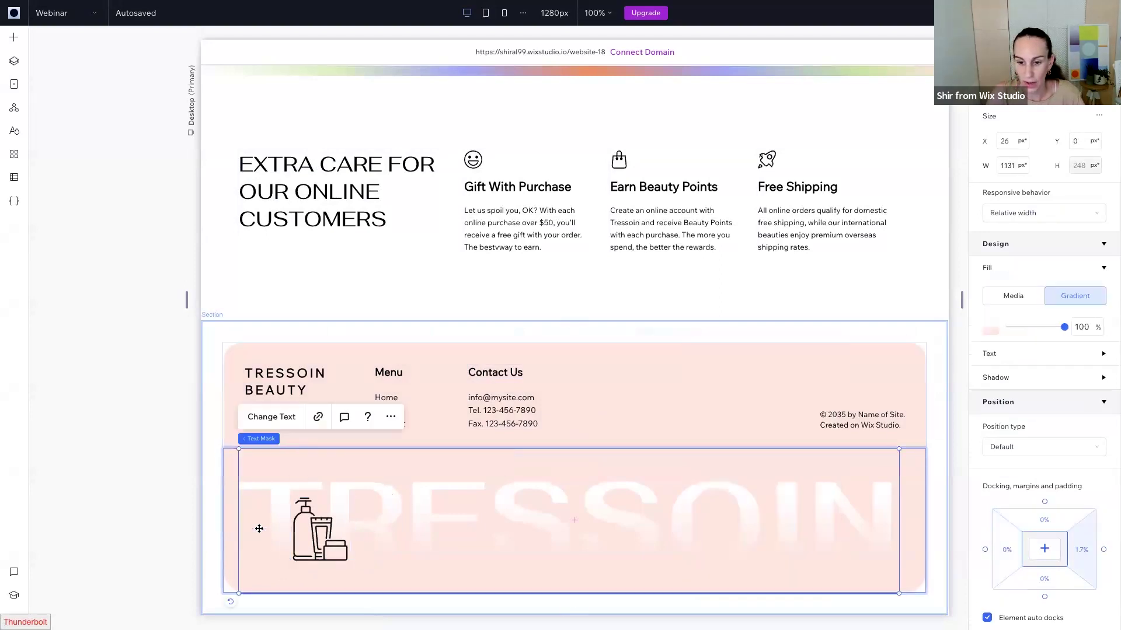
click(15, 40)
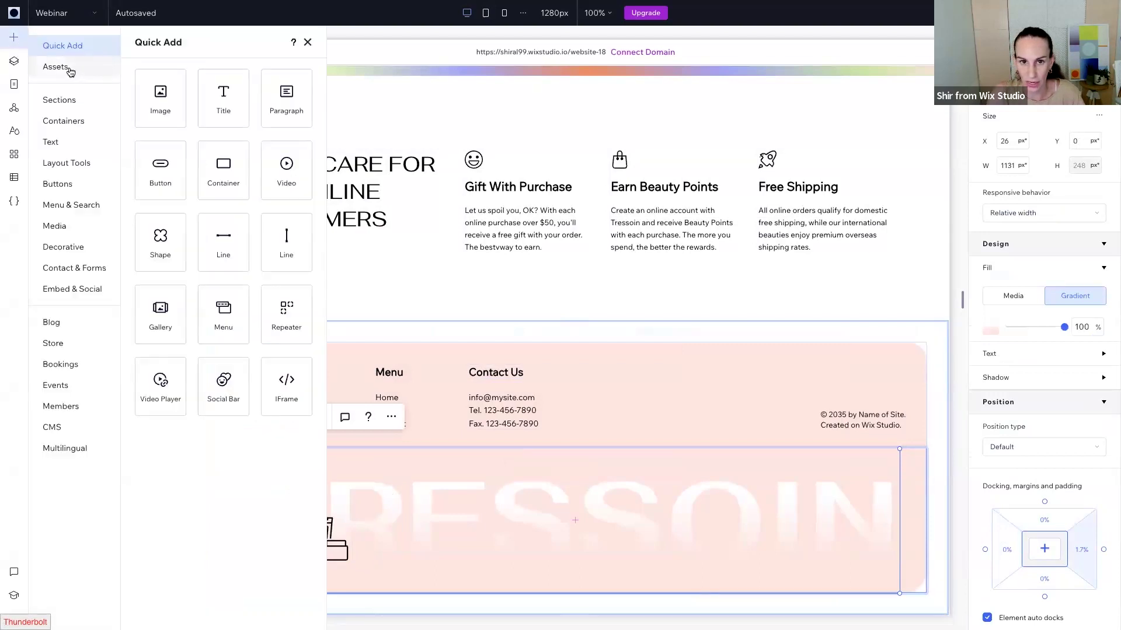
click(68, 70)
scroll(297, 392, down, 7)
drag(248, 256, 382, 522)
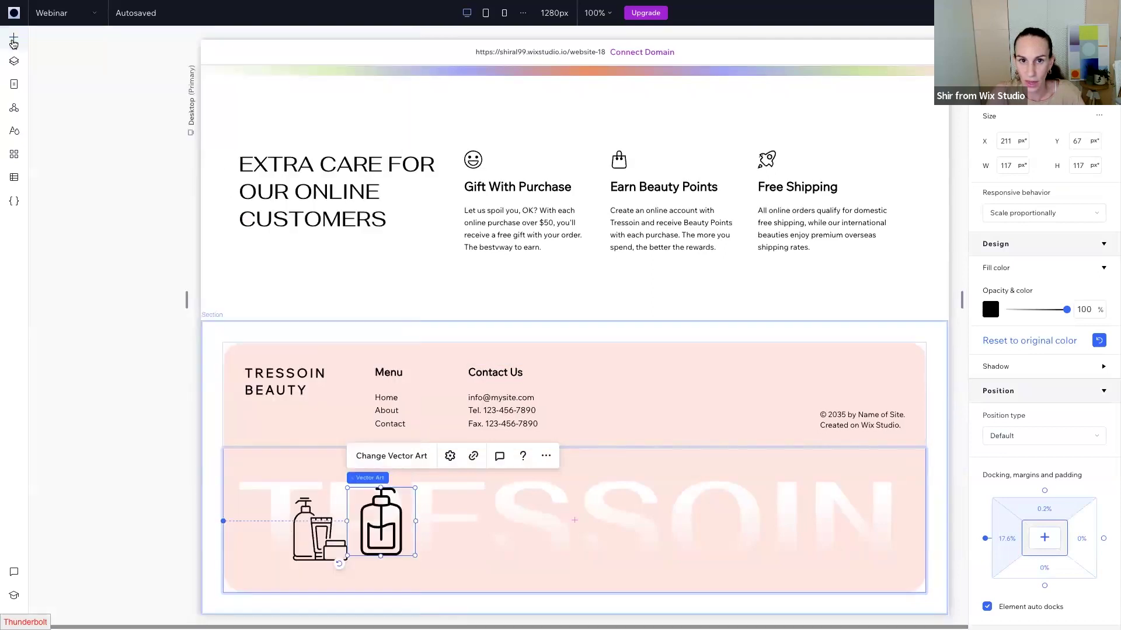
click(13, 40)
- Add the saved cream-jar and nail-polish icons (Vector Art 2 and 4) to the strip
scroll(295, 438, down, 3)
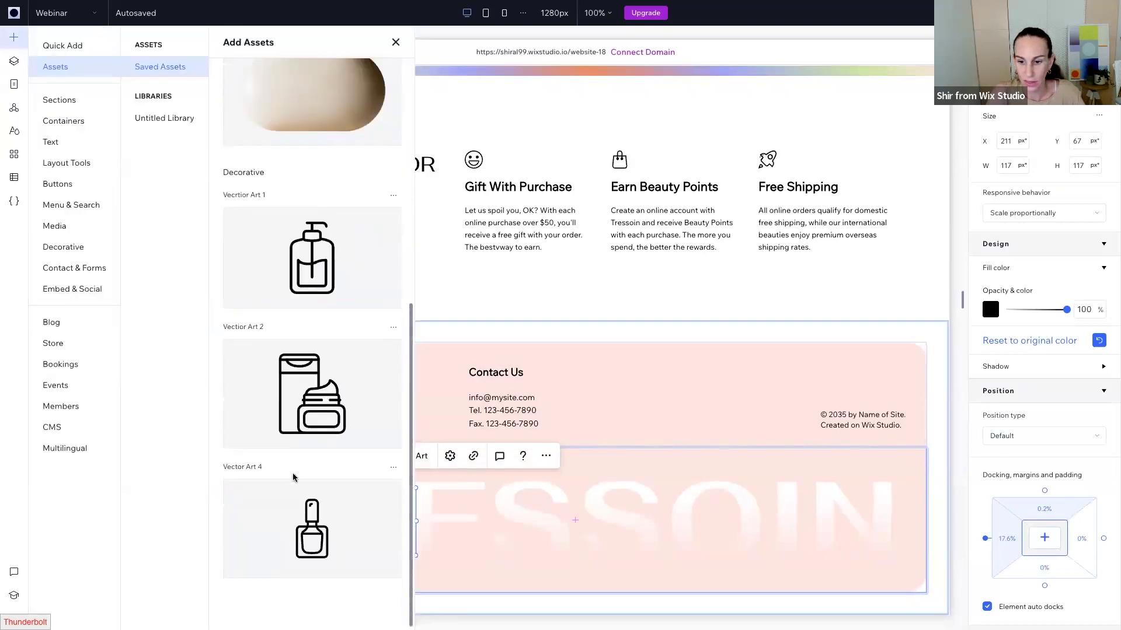
drag(294, 393, 449, 523)
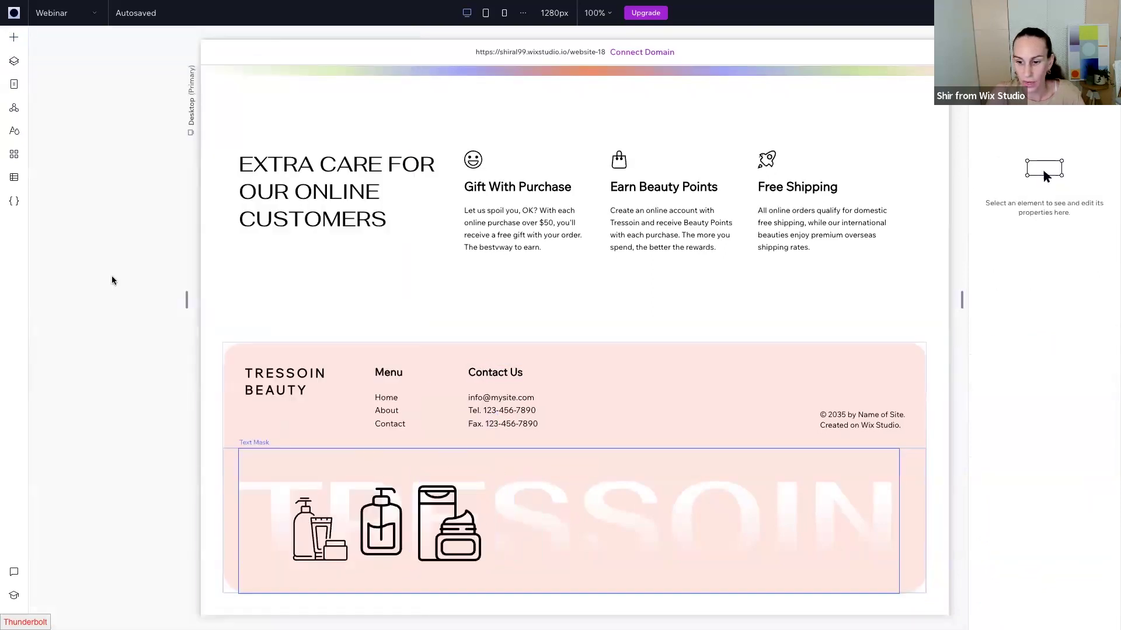
click(13, 37)
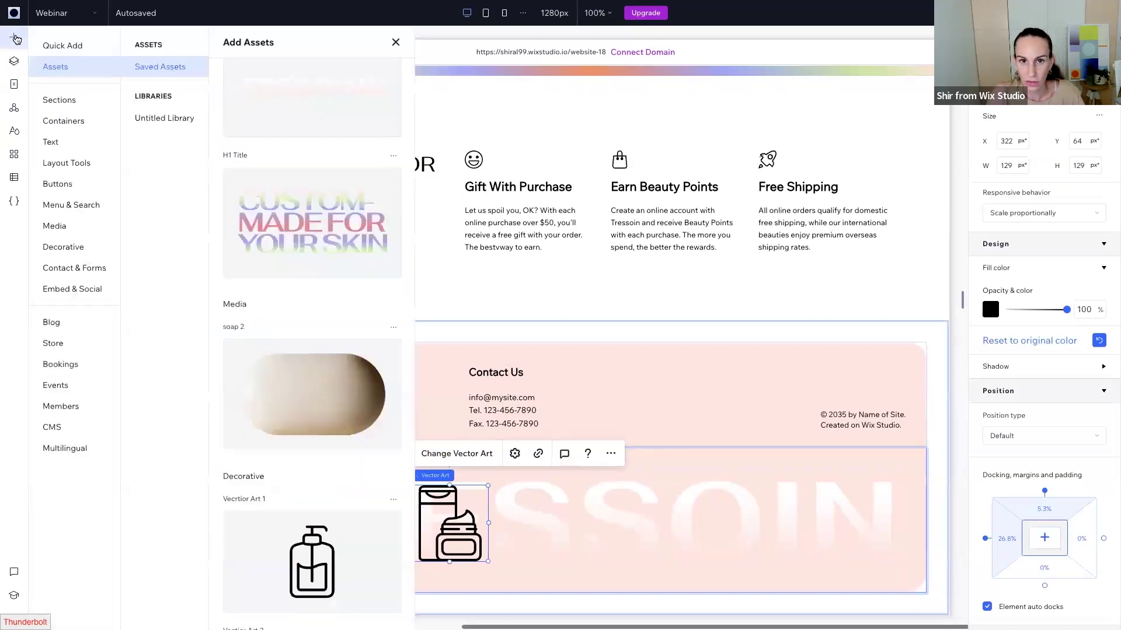
scroll(278, 360, down, 5)
drag(312, 533, 508, 536)
click(374, 528)
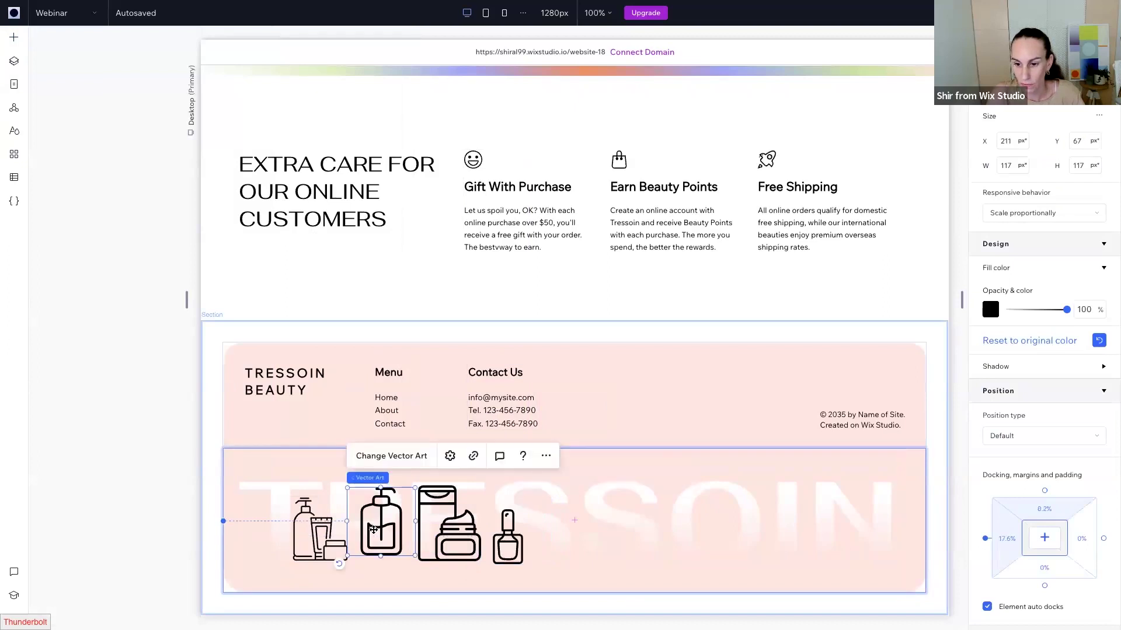
- Resize the icons into one row: cream jar 78 × 78, pump bottle 46 × 70
drag(396, 523, 365, 546)
click(455, 517)
drag(487, 485, 406, 547)
drag(508, 537, 455, 546)
click(372, 528)
drag(382, 514, 380, 519)
- Select all four cosmetics icons and group them into a horizontal stack
click(309, 547)
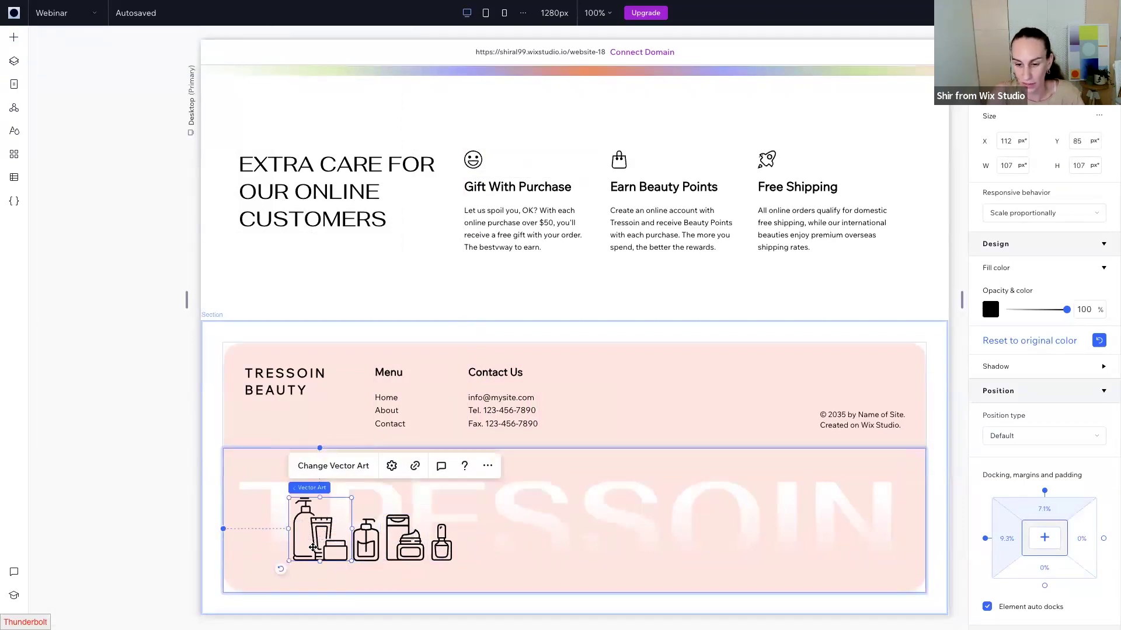
shift+click(367, 542)
shift+click(416, 540)
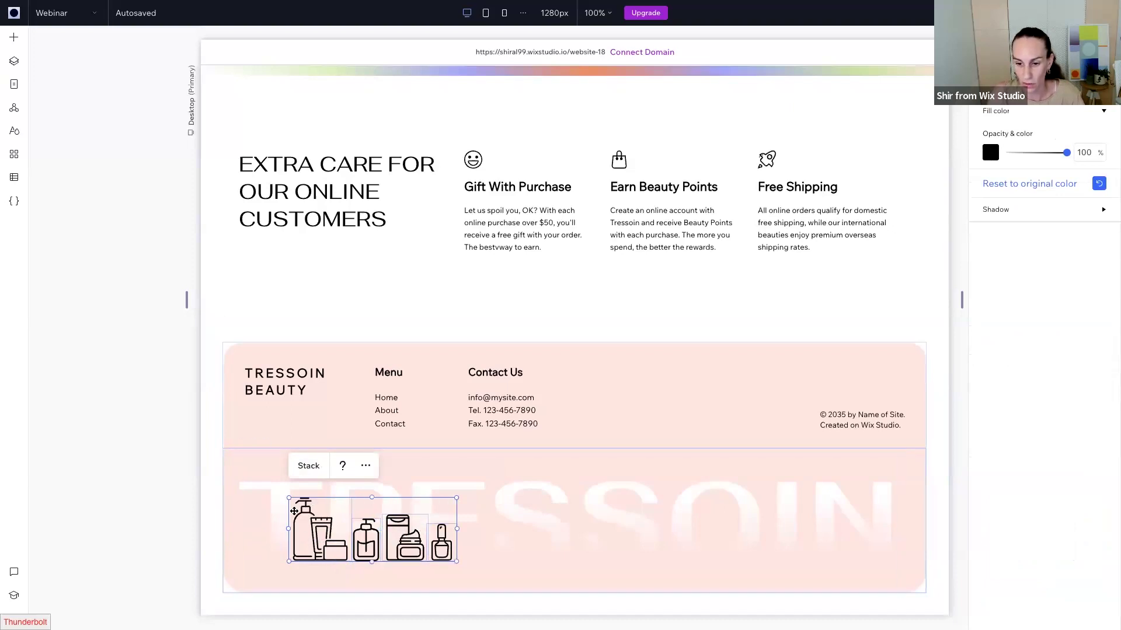
click(308, 466)
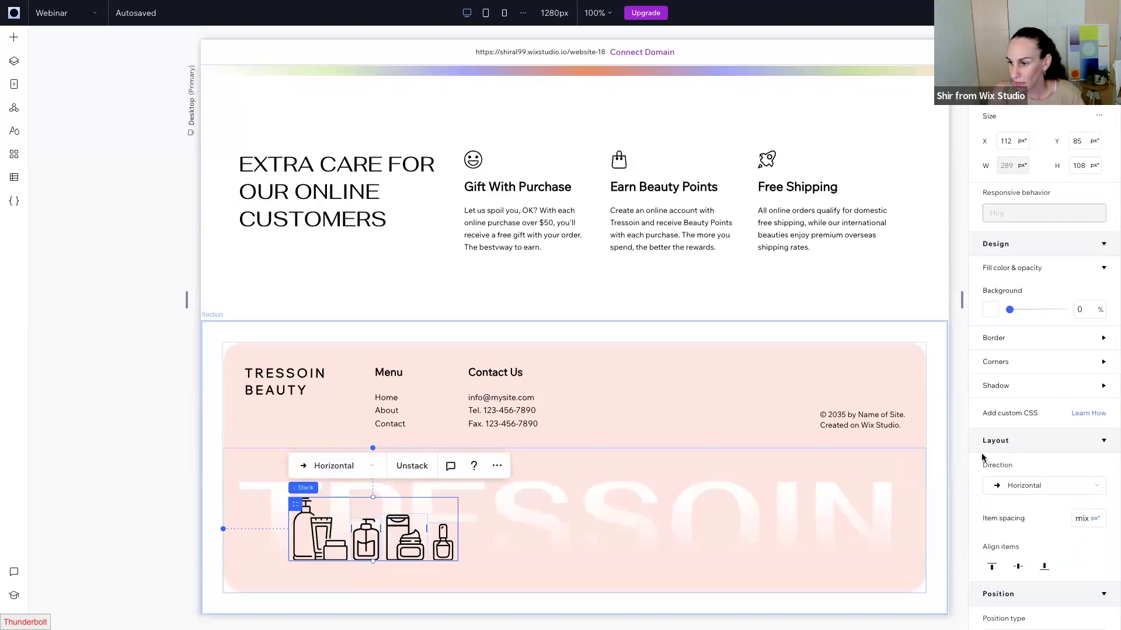
- Set the icon stack's item spacing to 0 and move it left to X 64, Y 83
click(1081, 519)
key(Return)
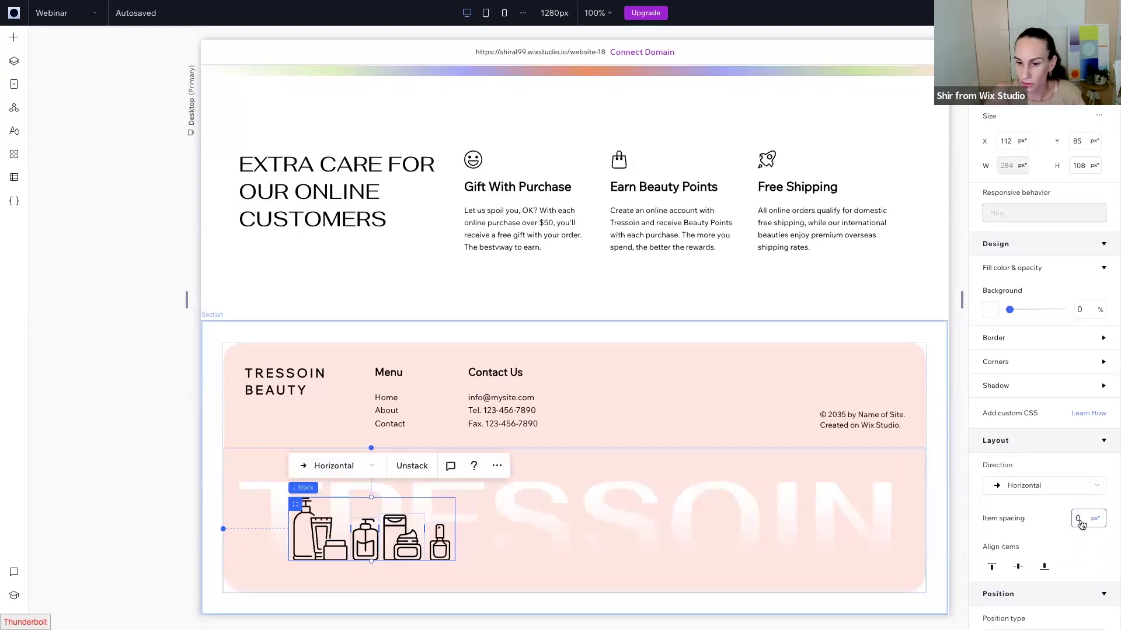
click(508, 548)
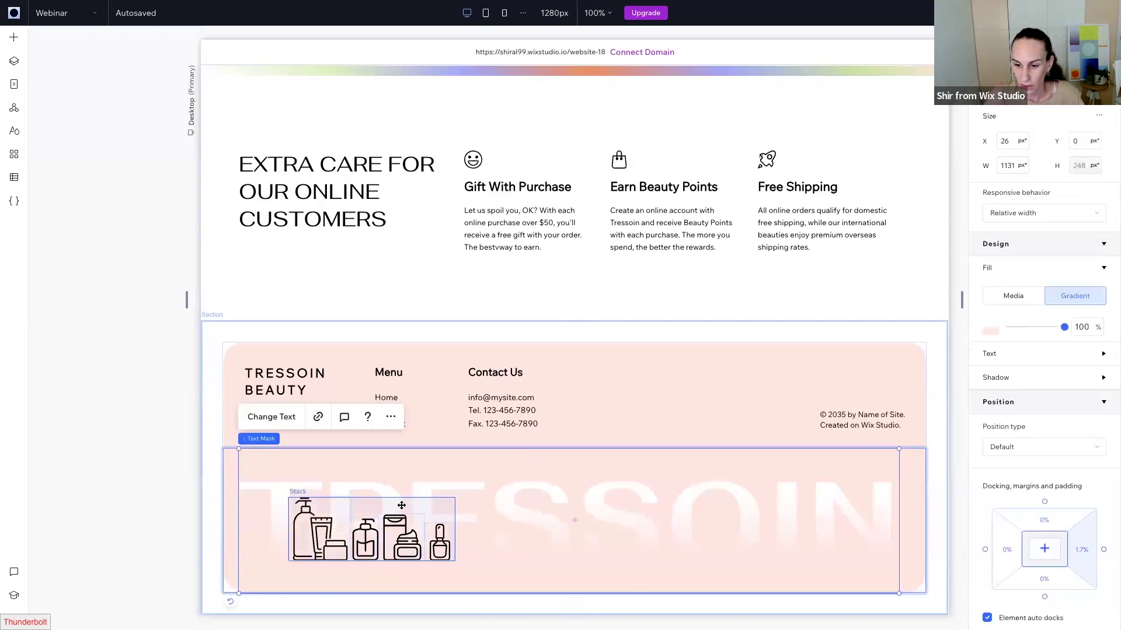
click(409, 505)
mouse_move(408, 504)
mouse_down()
mouse_move(371, 506)
mouse_move(390, 502)
mouse_up()
scroll(631, 506, right, 1)
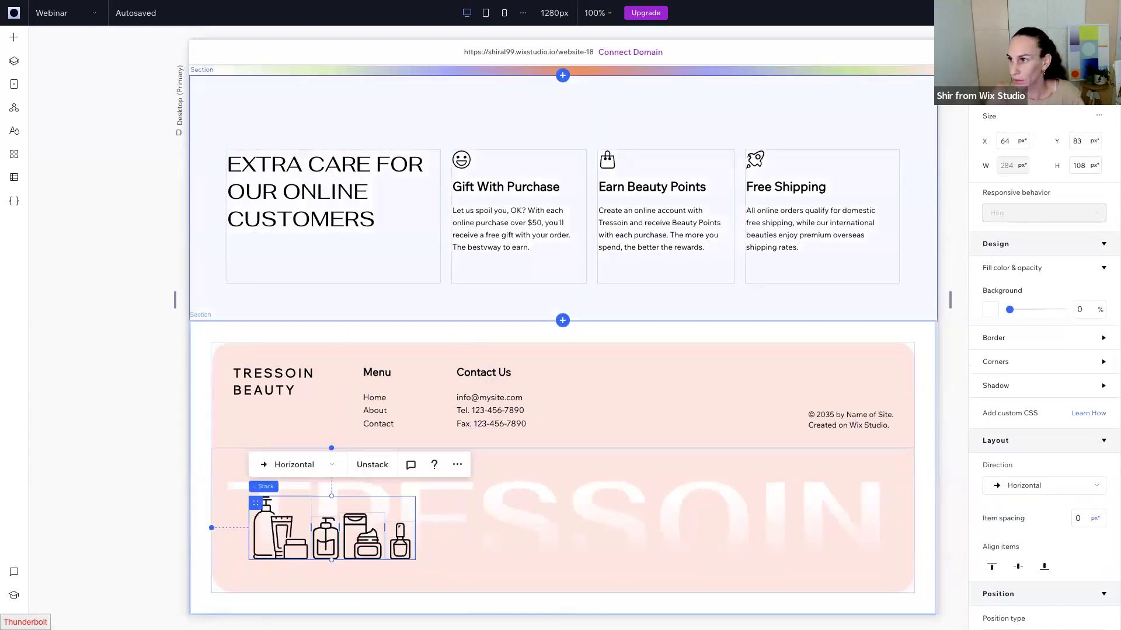
click(1015, 87)
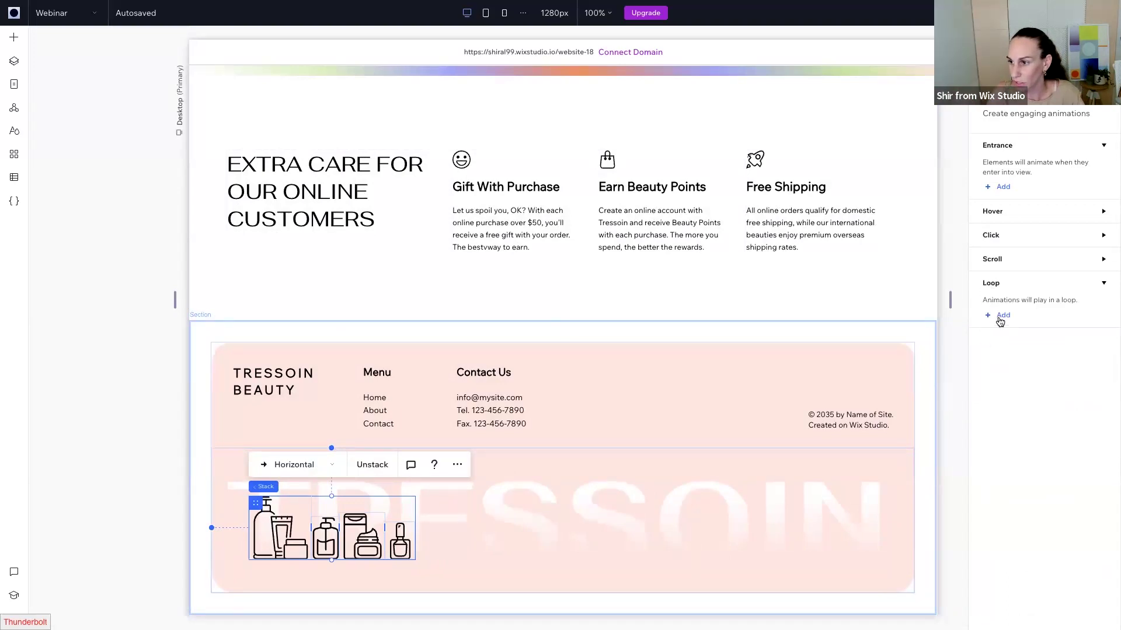
- Give the icon stack a Cross loop from the right lasting 10 seconds and preview it
click(1000, 318)
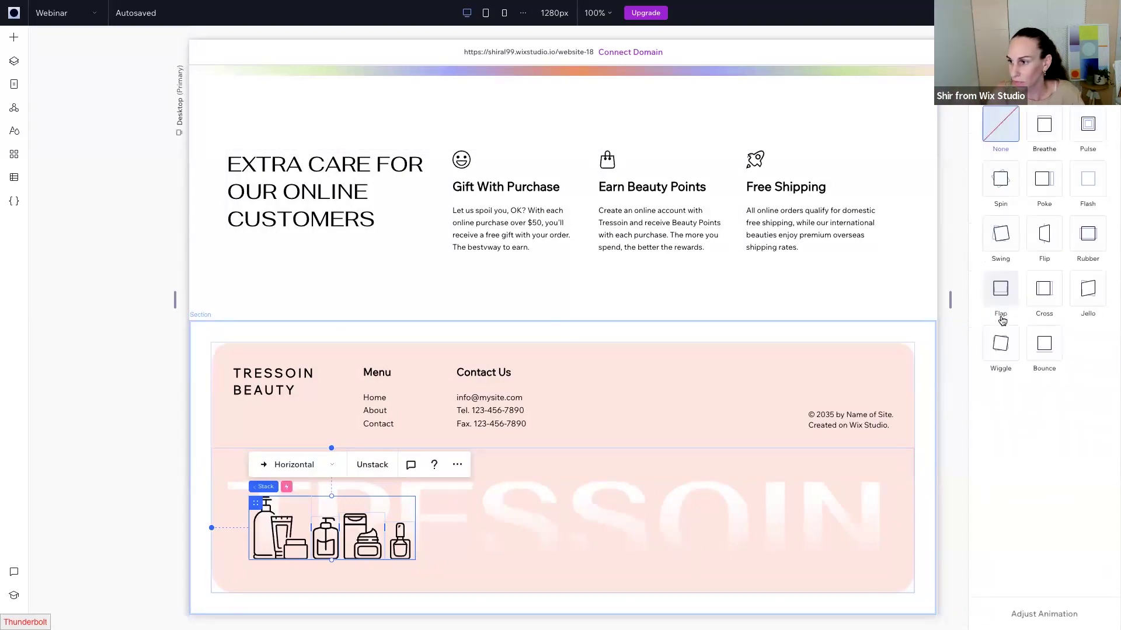
click(1043, 294)
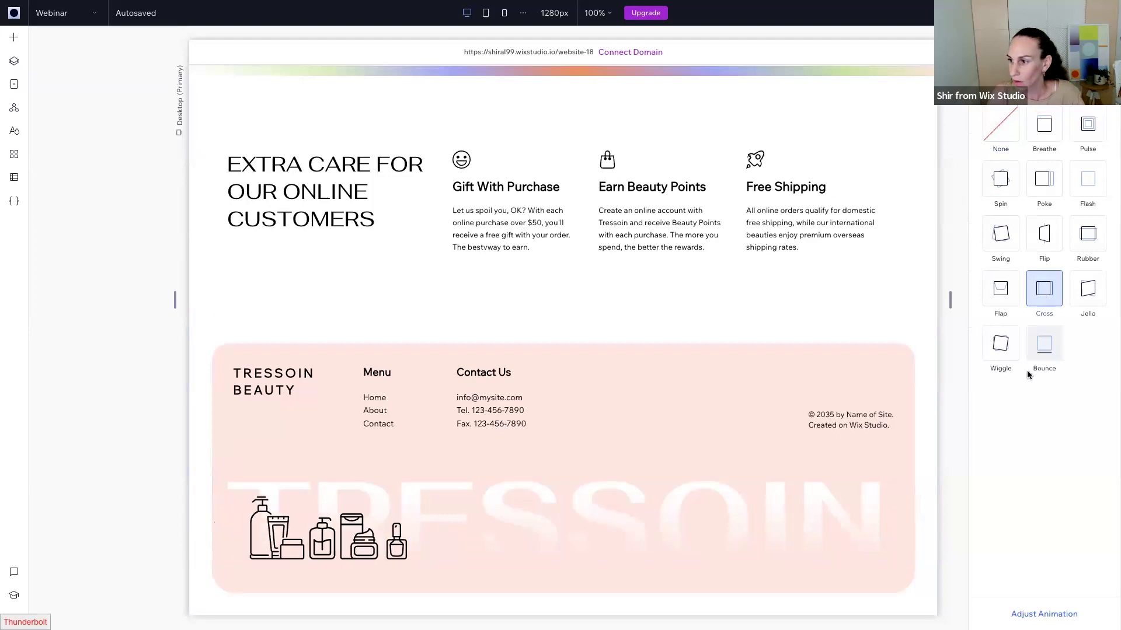
click(1023, 612)
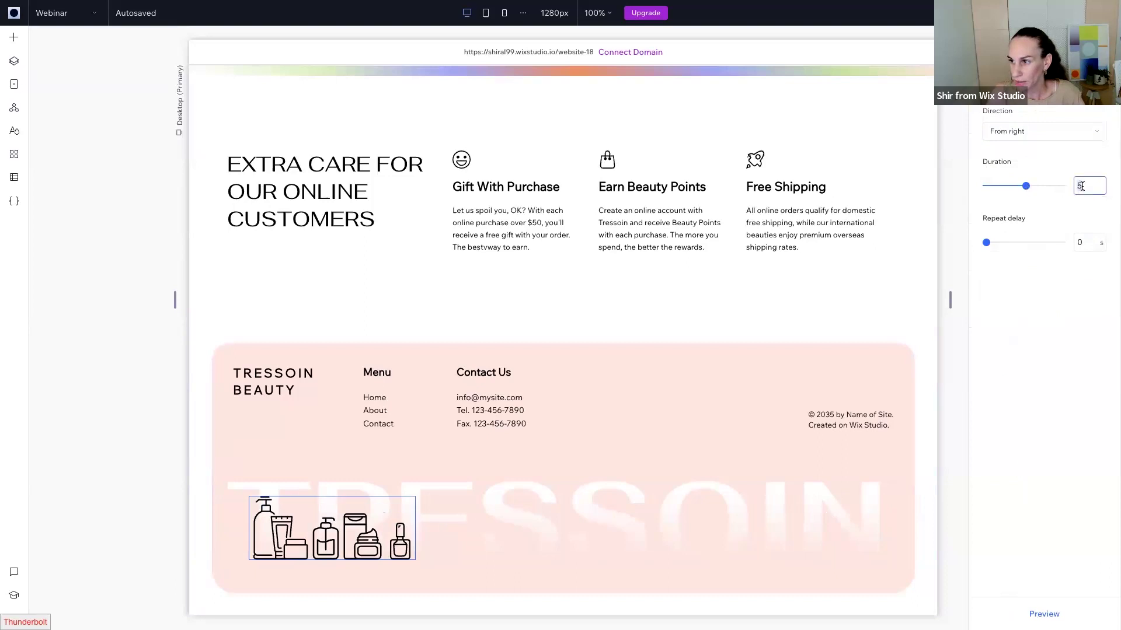
text(10)
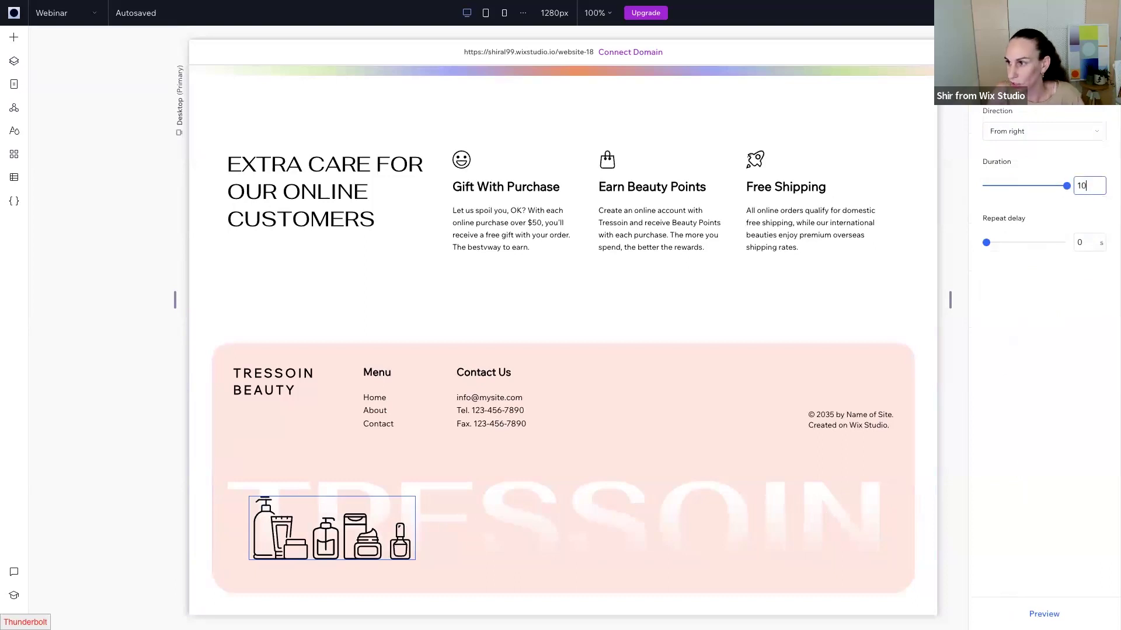
click(1039, 611)
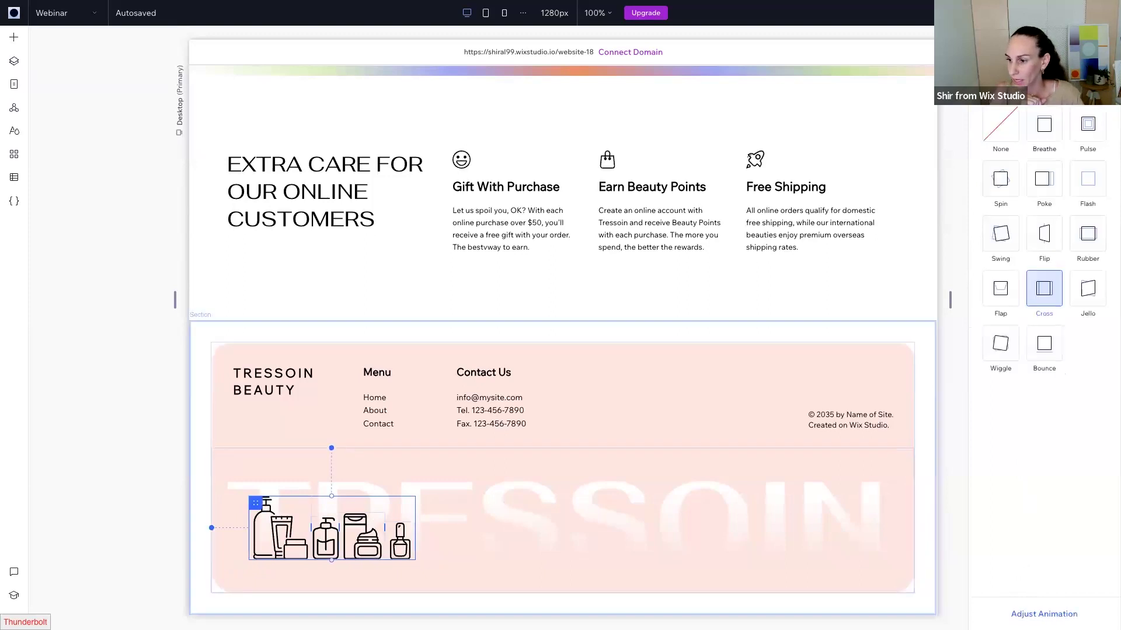
- Set the footer cell's Overflow content to Hide and preview the site with Ctrl+P
click(891, 469)
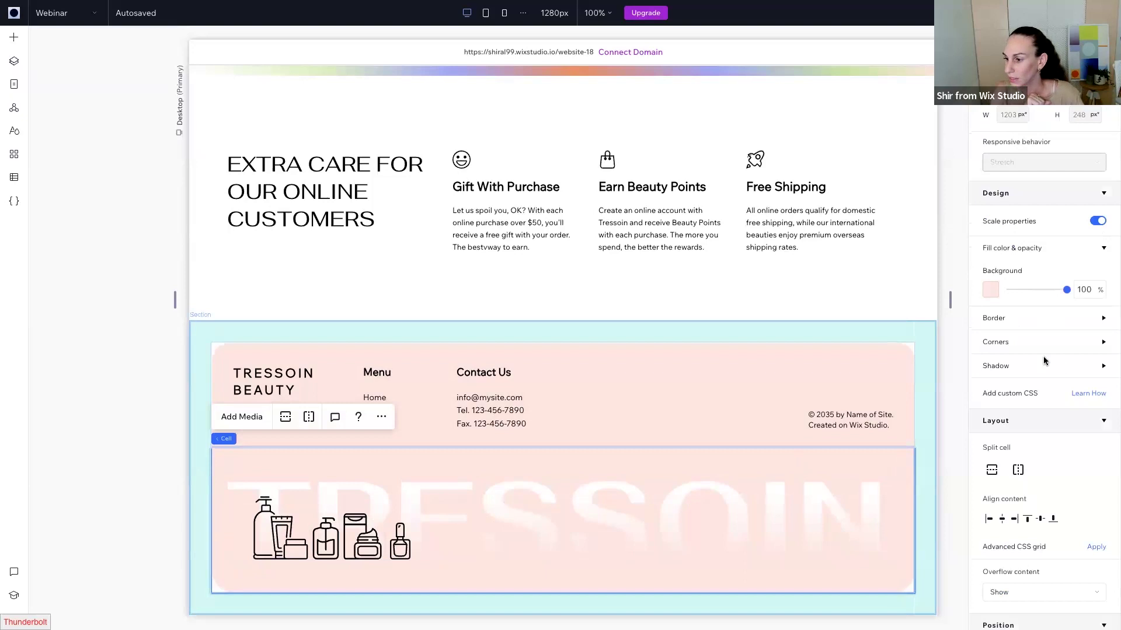
scroll(1019, 583, down, 5)
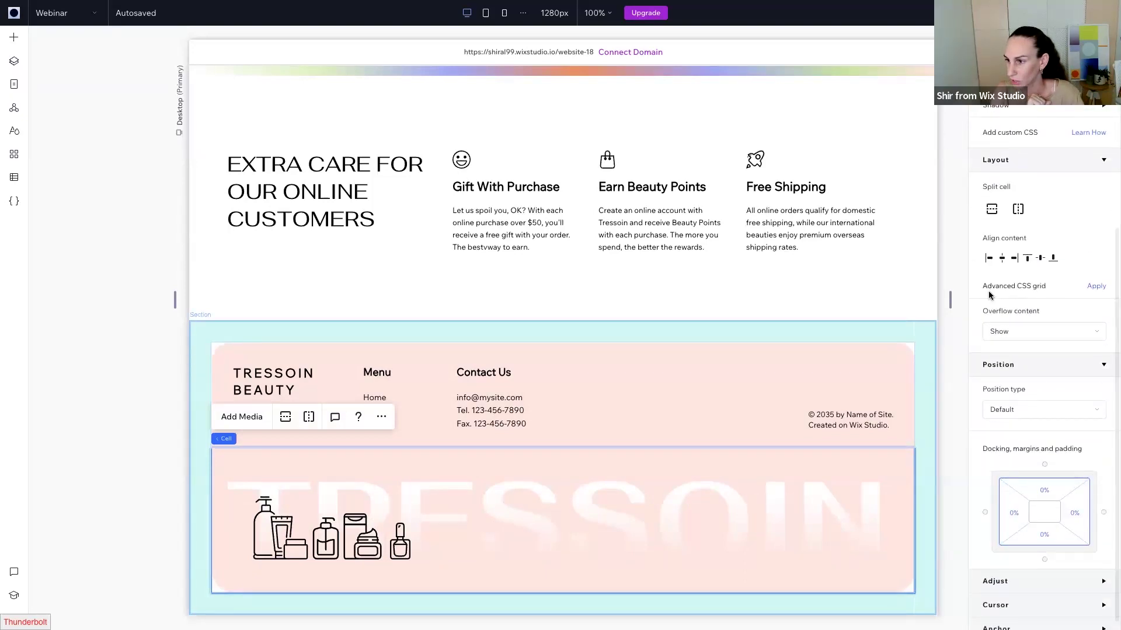
click(991, 332)
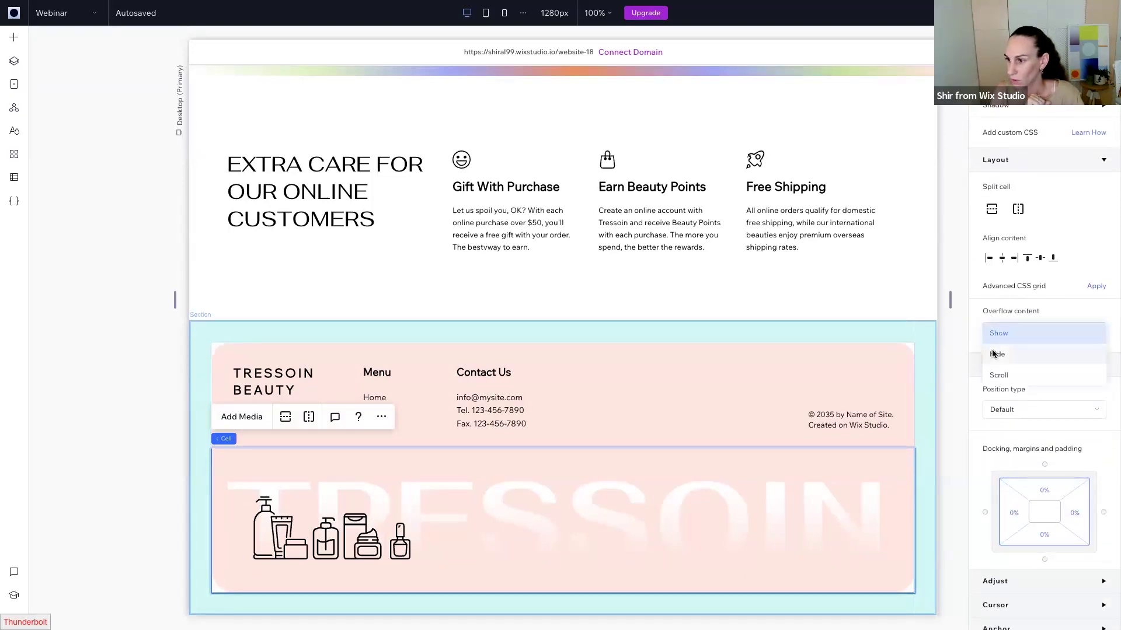
click(996, 354)
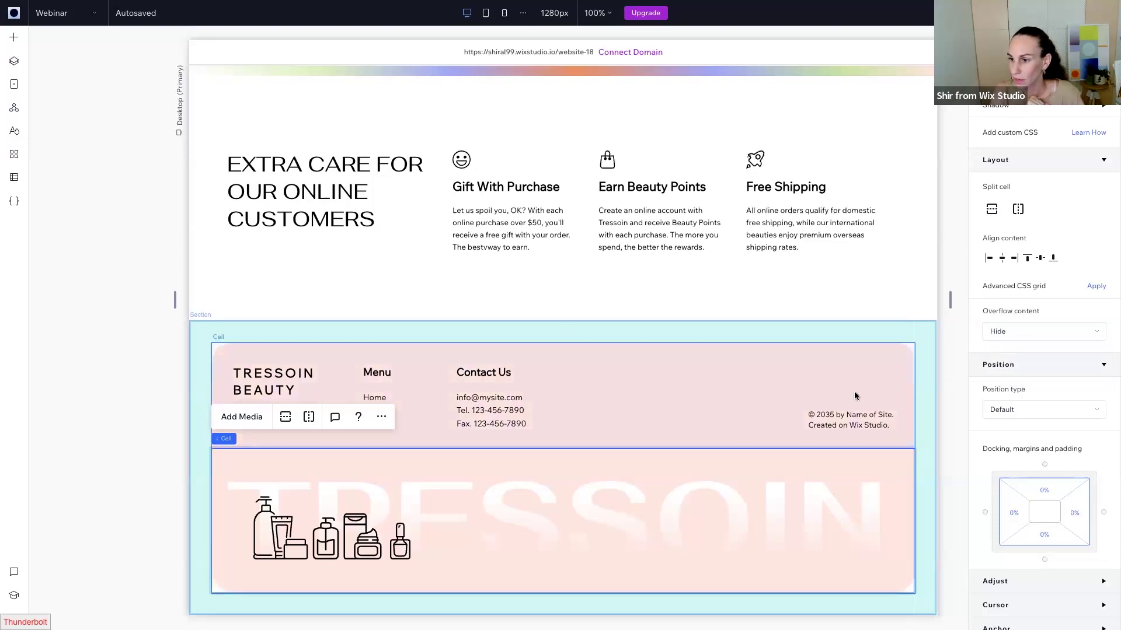
scroll(1003, 348, up, 1)
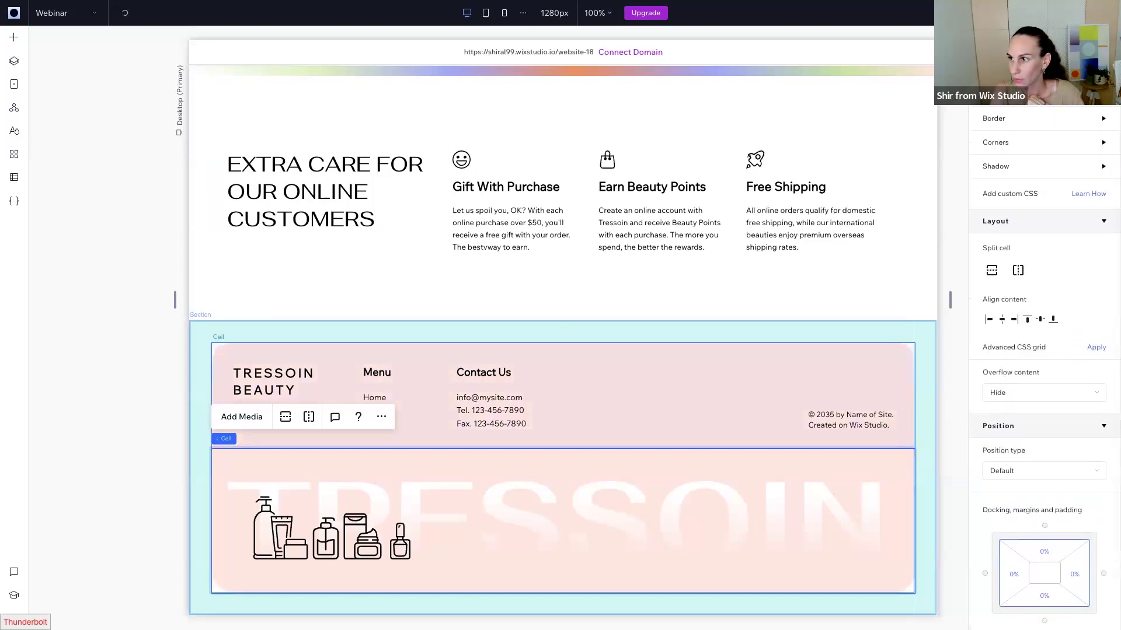
key(ctrl+p)
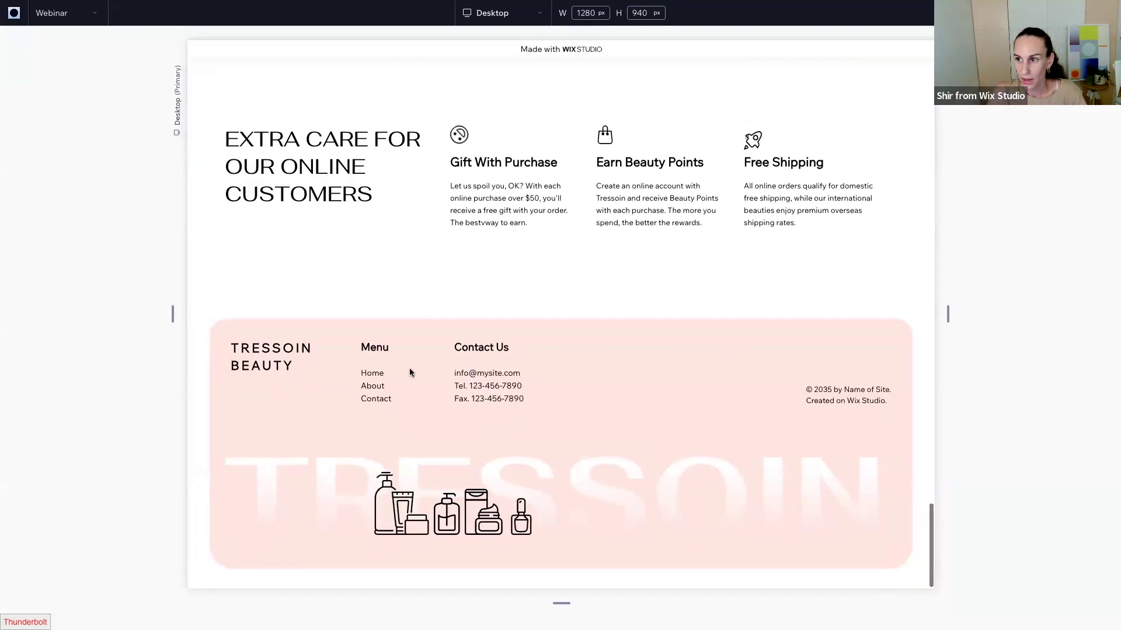
scroll(408, 368, up, 1)
scroll(410, 371, up, 15)
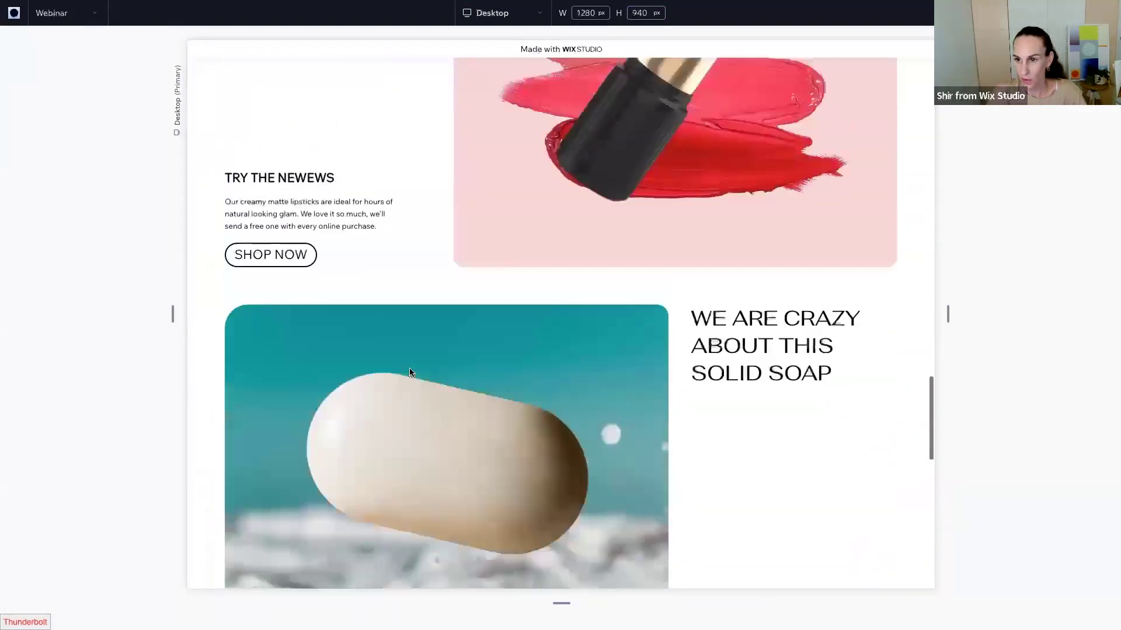
scroll(410, 374, up, 15)
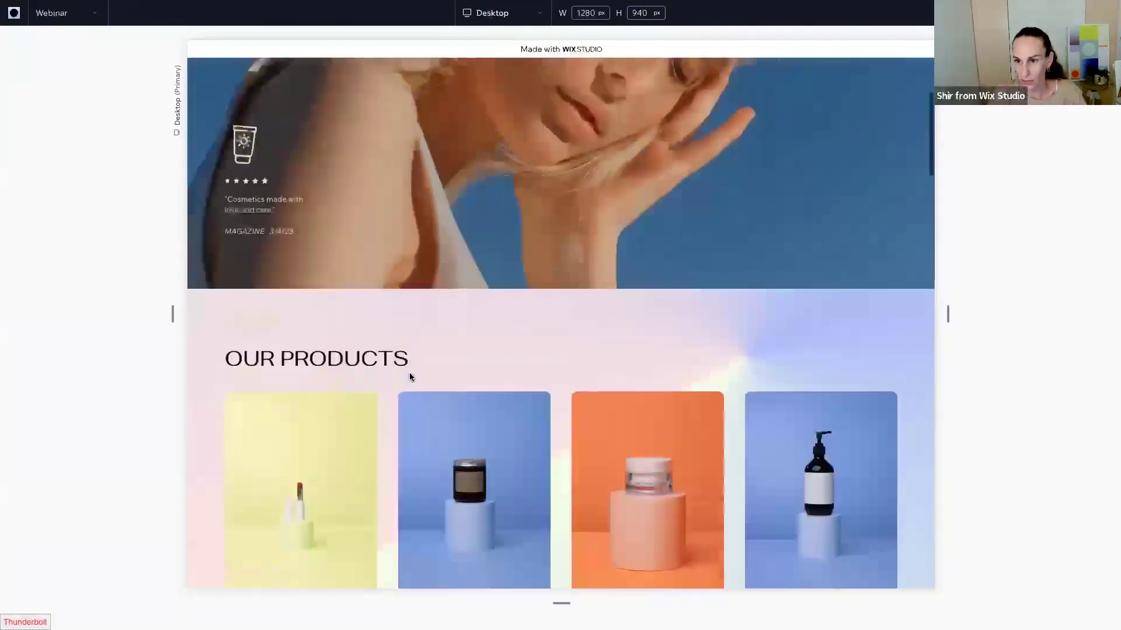
scroll(406, 371, up, 5)
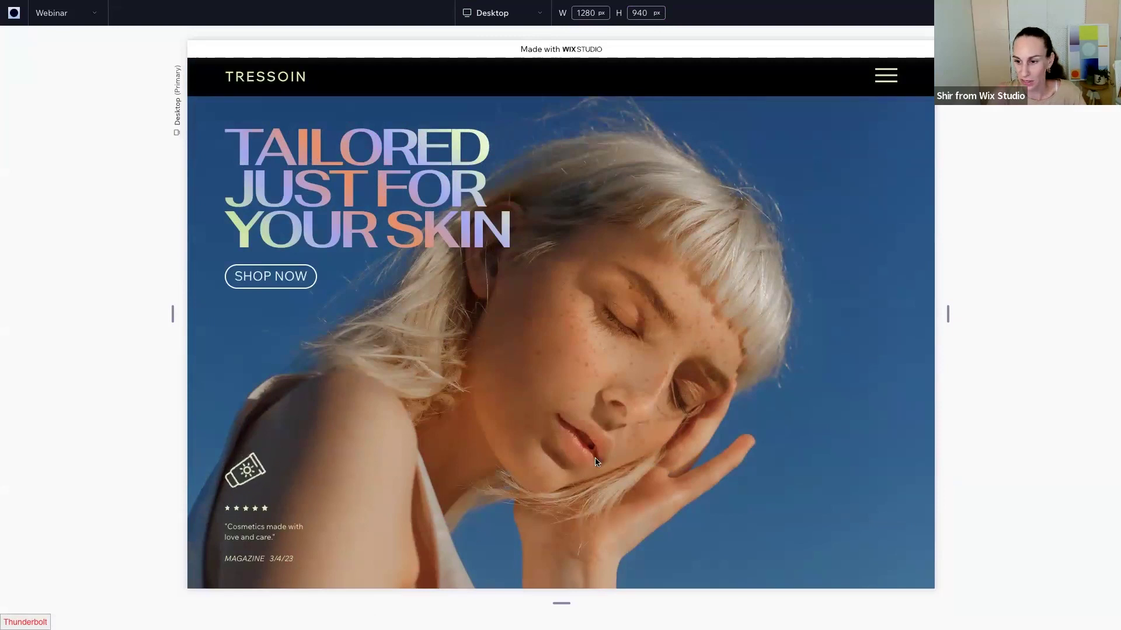
scroll(594, 458, down, 8)
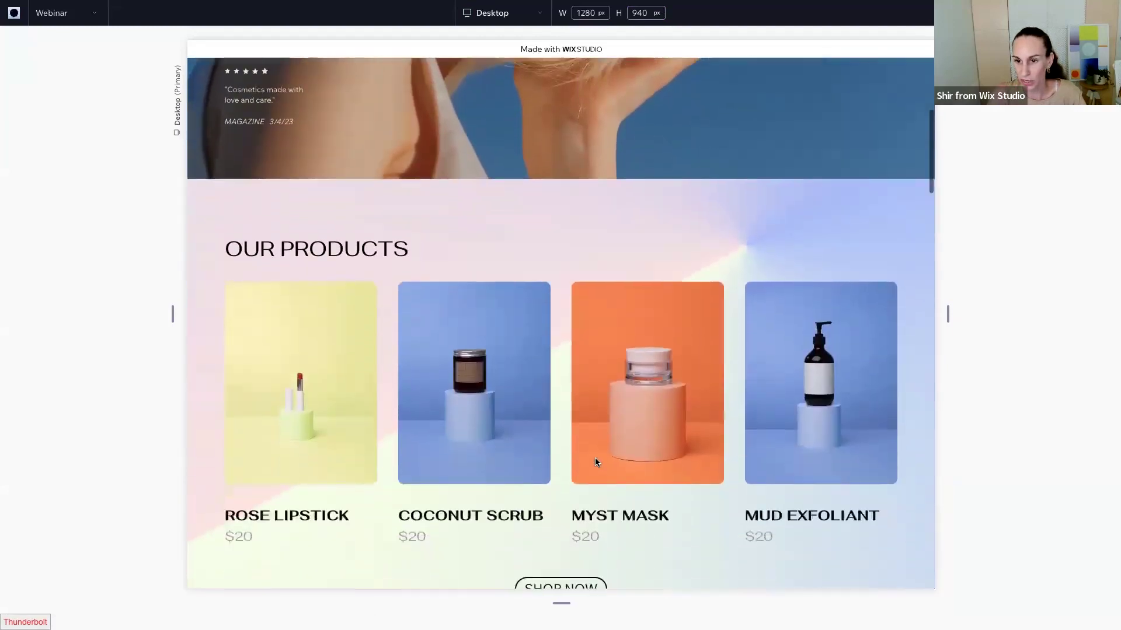
scroll(594, 457, down, 3)
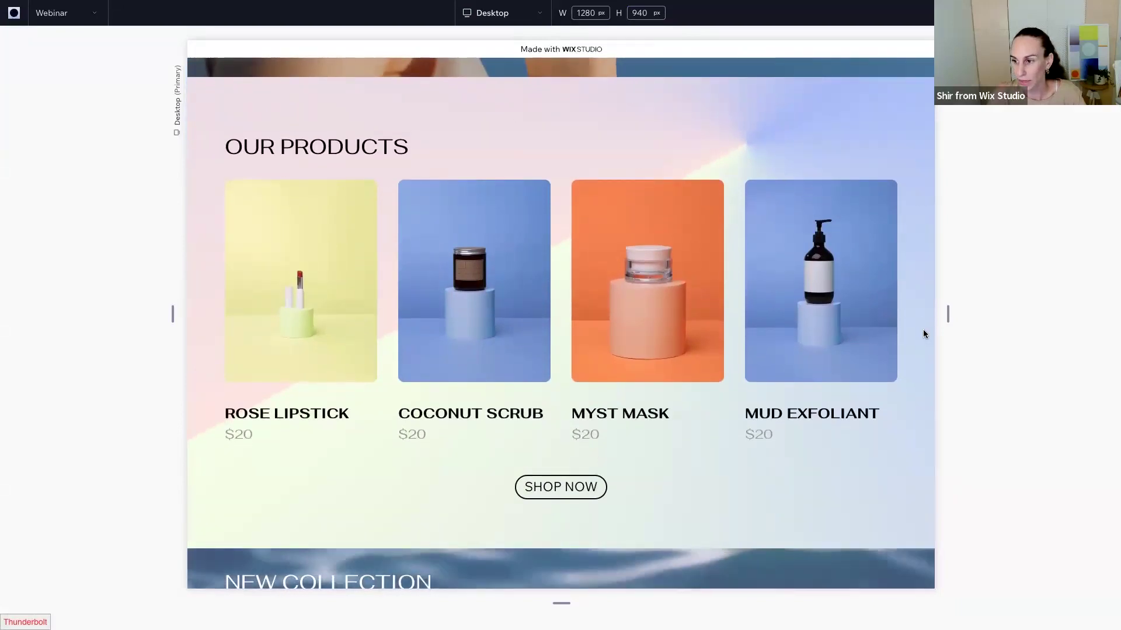
scroll(698, 500, down, 5)
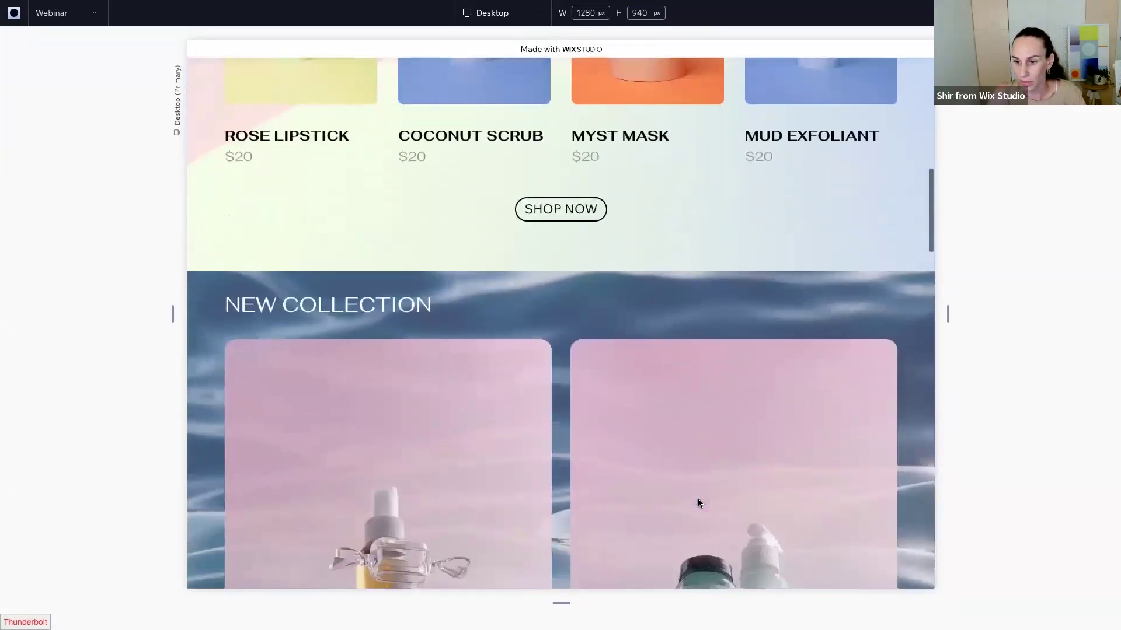
scroll(699, 502, down, 4)
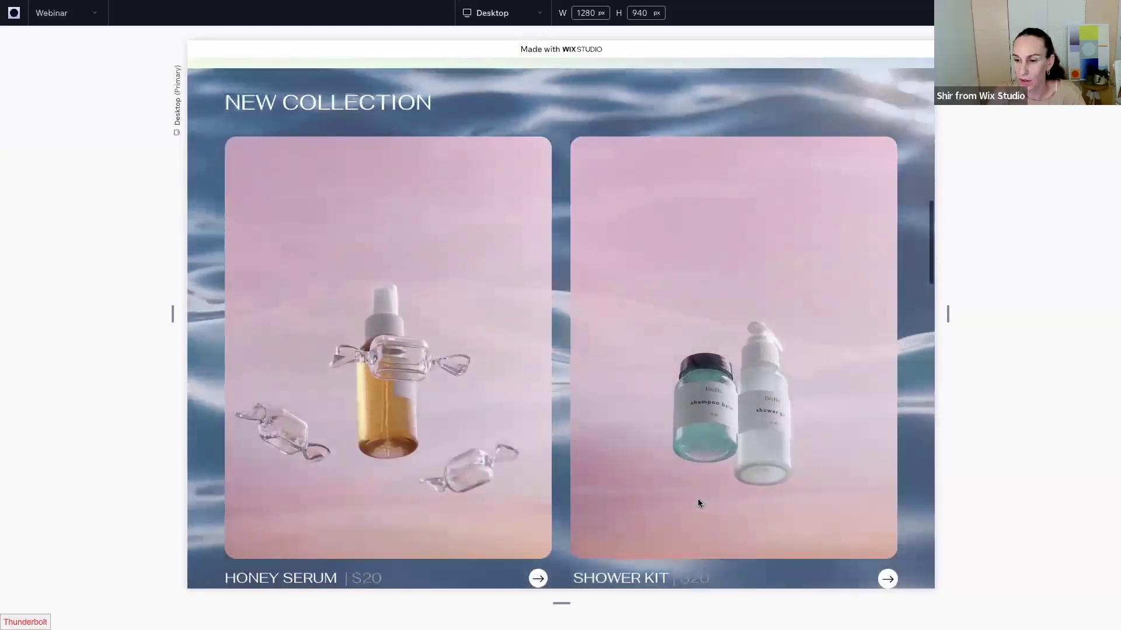
scroll(698, 503, down, 1)
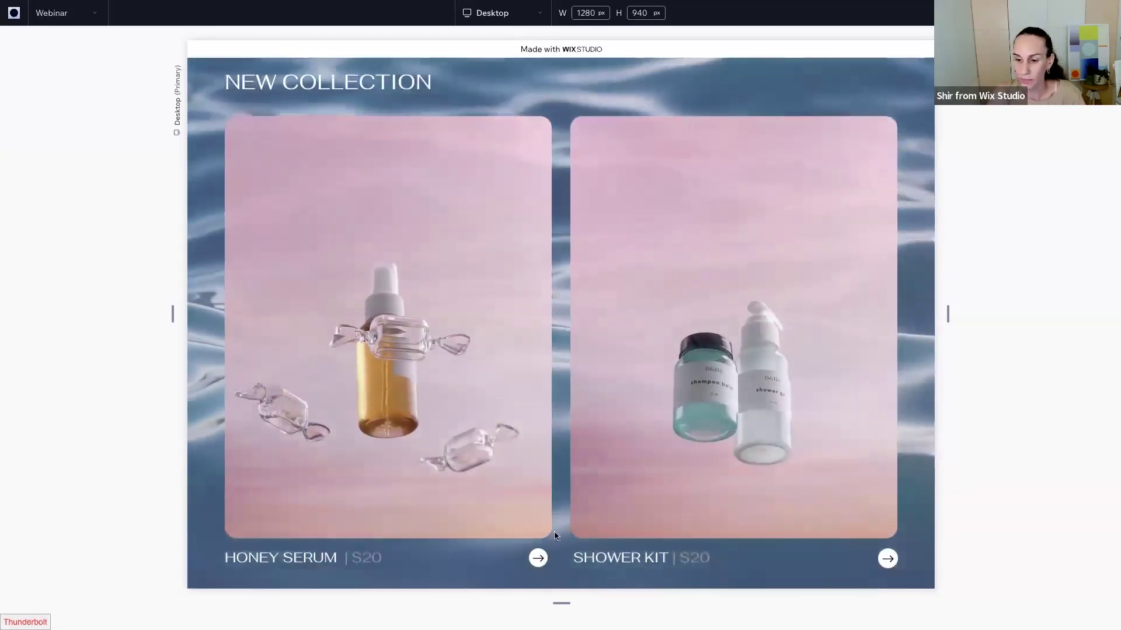
scroll(554, 531, down, 9)
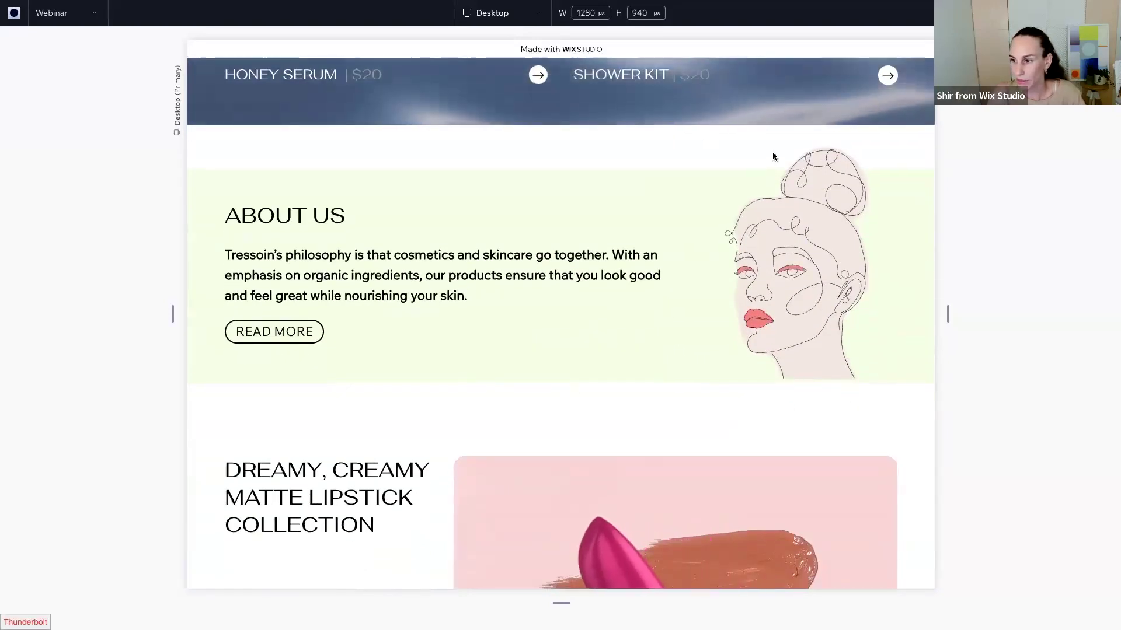
scroll(585, 379, down, 2)
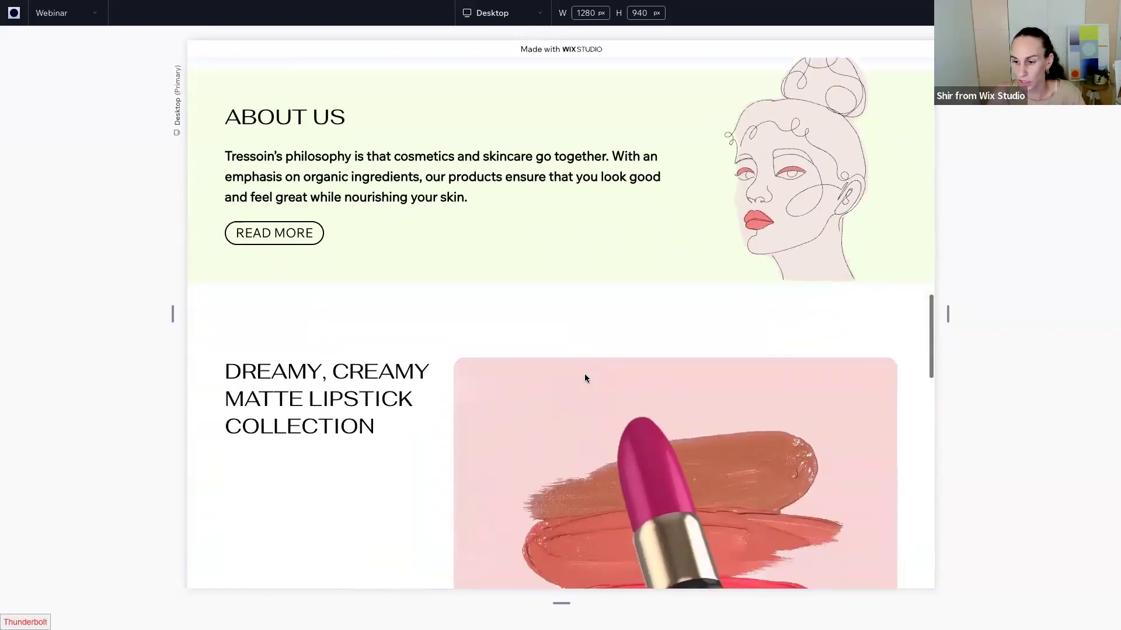
scroll(585, 378, down, 5)
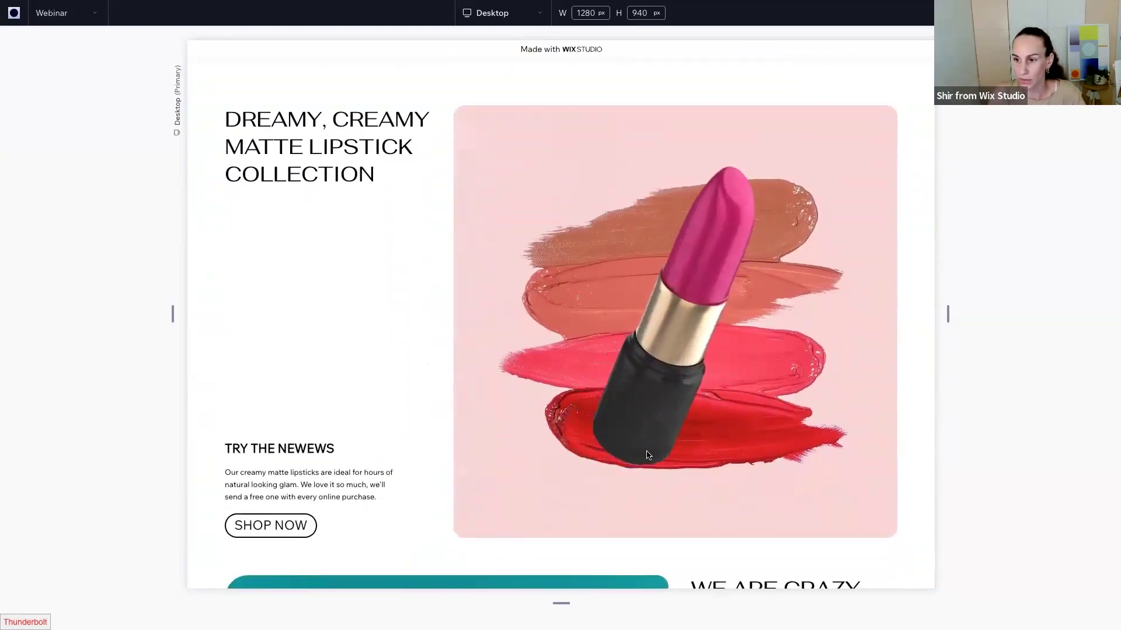
scroll(584, 458, down, 6)
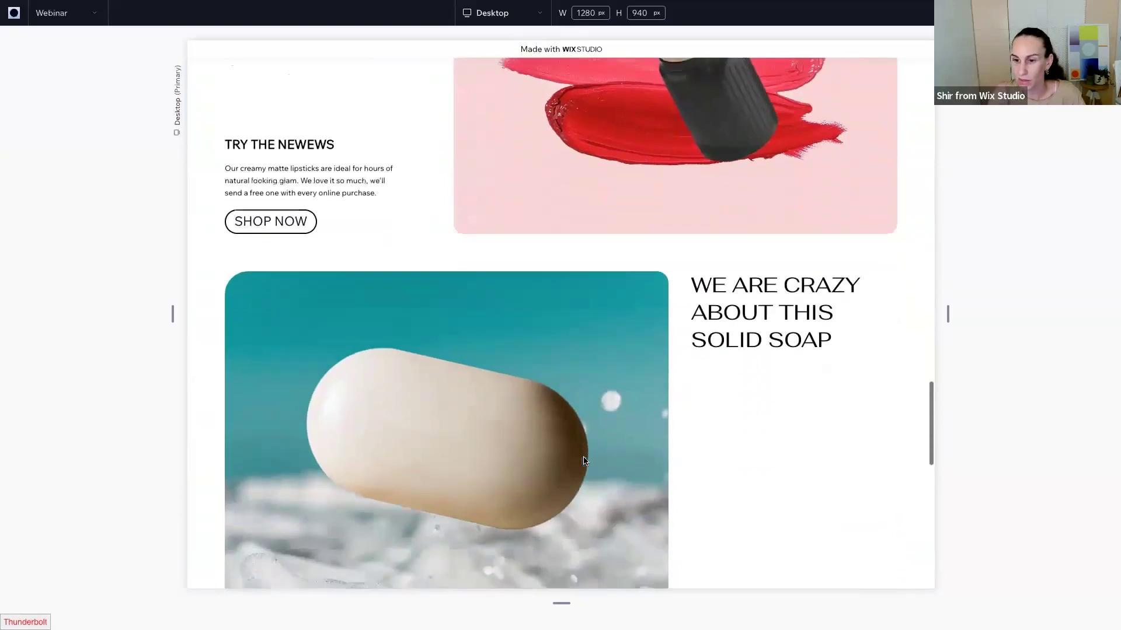
scroll(584, 461, down, 3)
scroll(584, 461, up, 2)
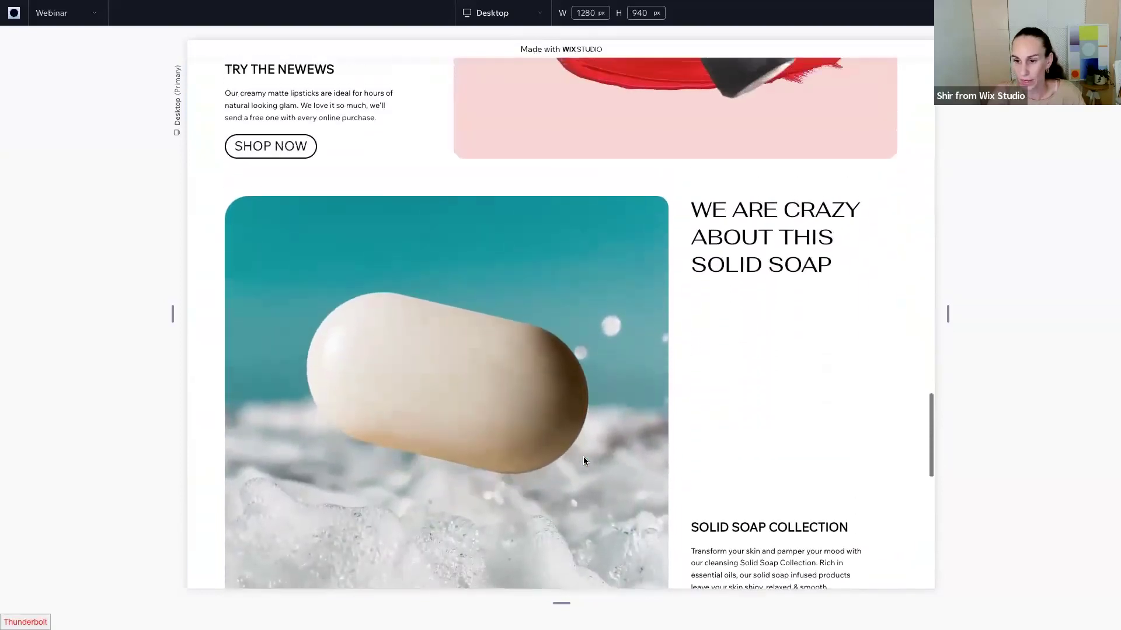
scroll(583, 458, up, 2)
scroll(573, 520, down, 4)
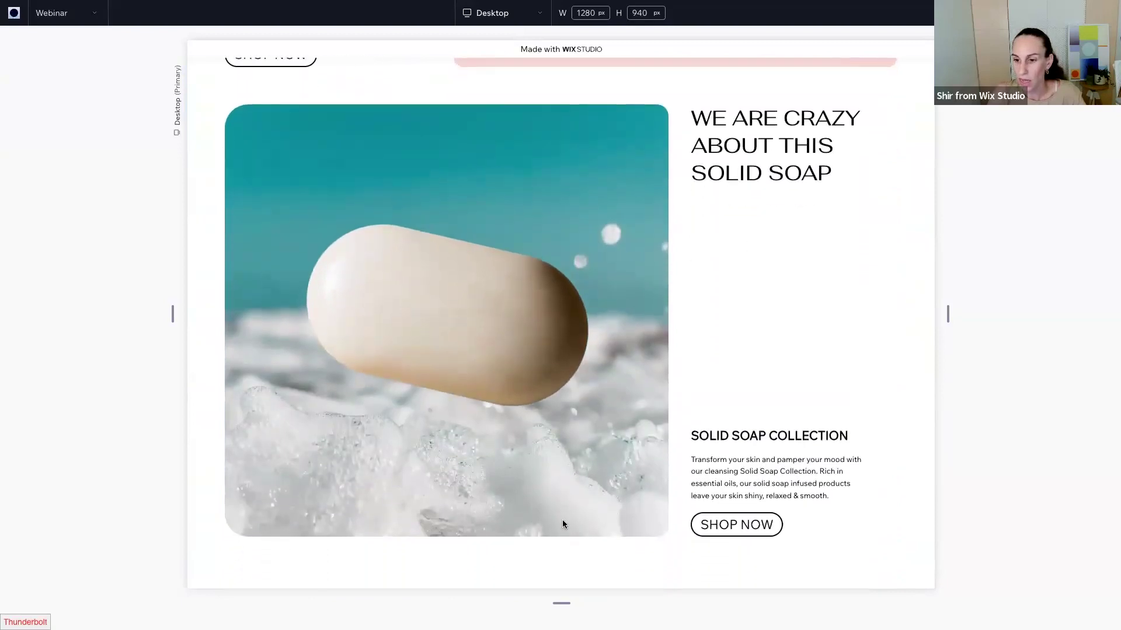
scroll(508, 557, up, 1)
scroll(509, 557, down, 8)
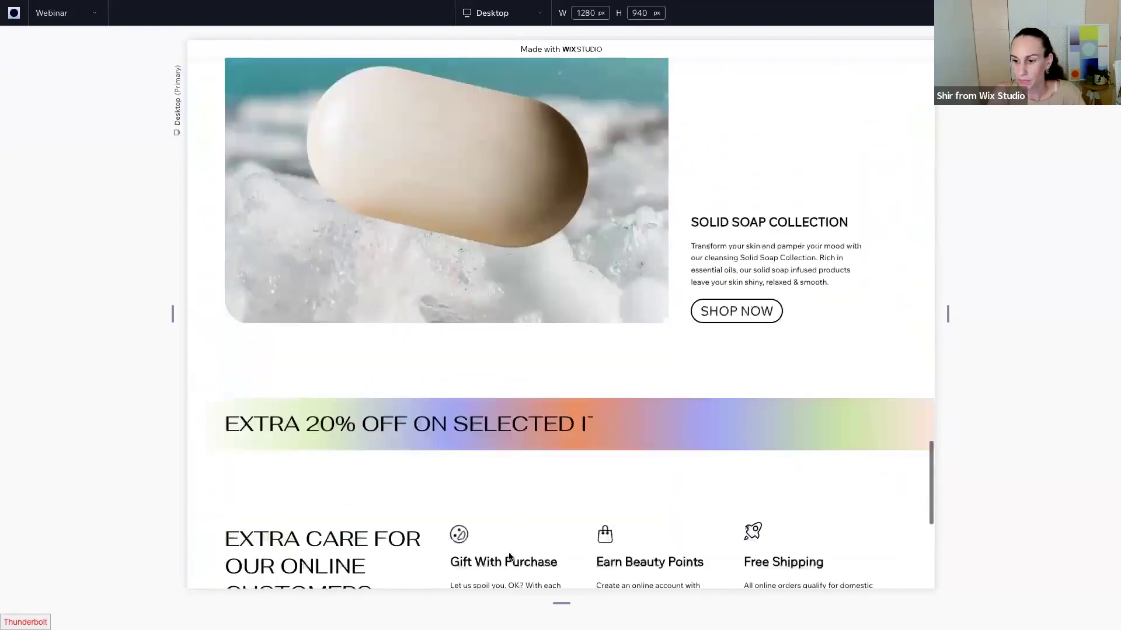
scroll(227, 299, up, 1)
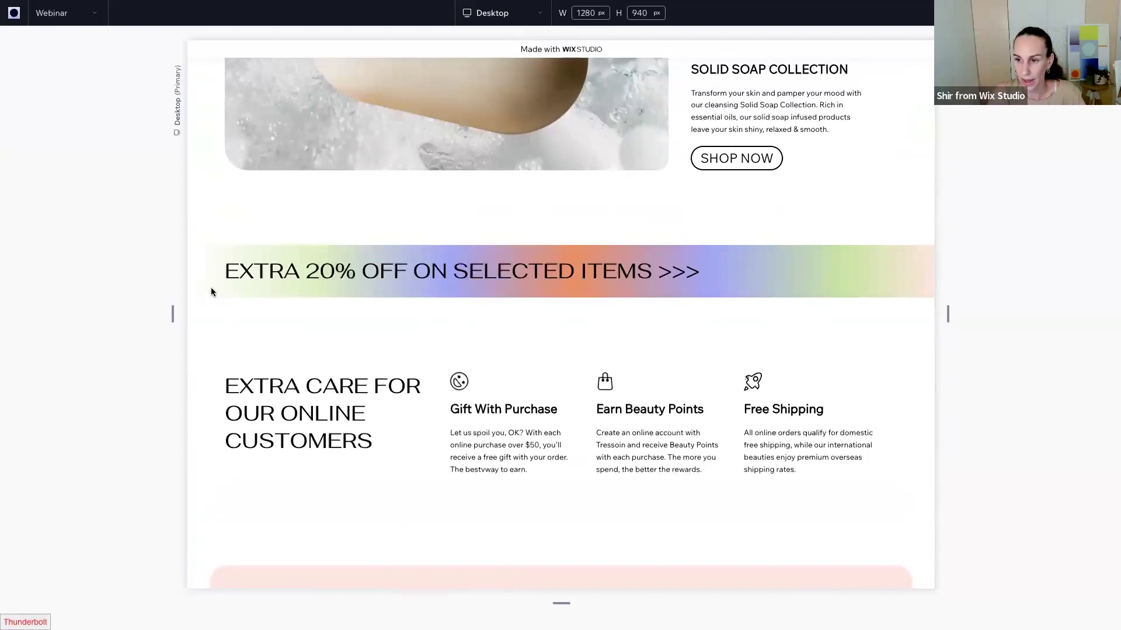
scroll(493, 300, up, 2)
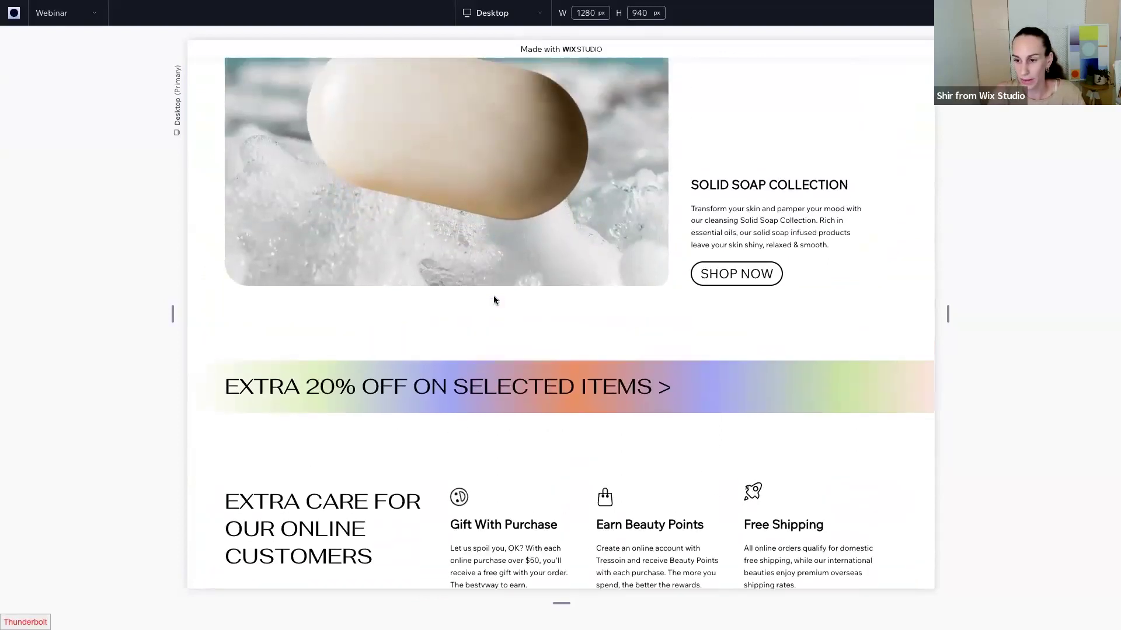
scroll(478, 403, down, 3)
scroll(474, 484, down, 3)
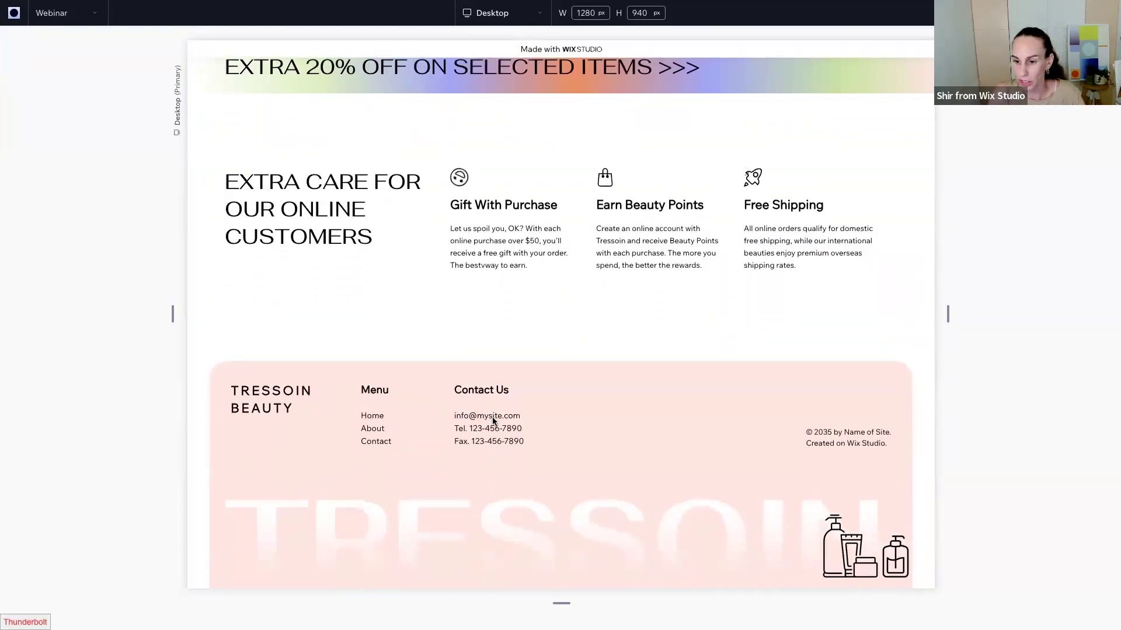
scroll(507, 461, down, 1)
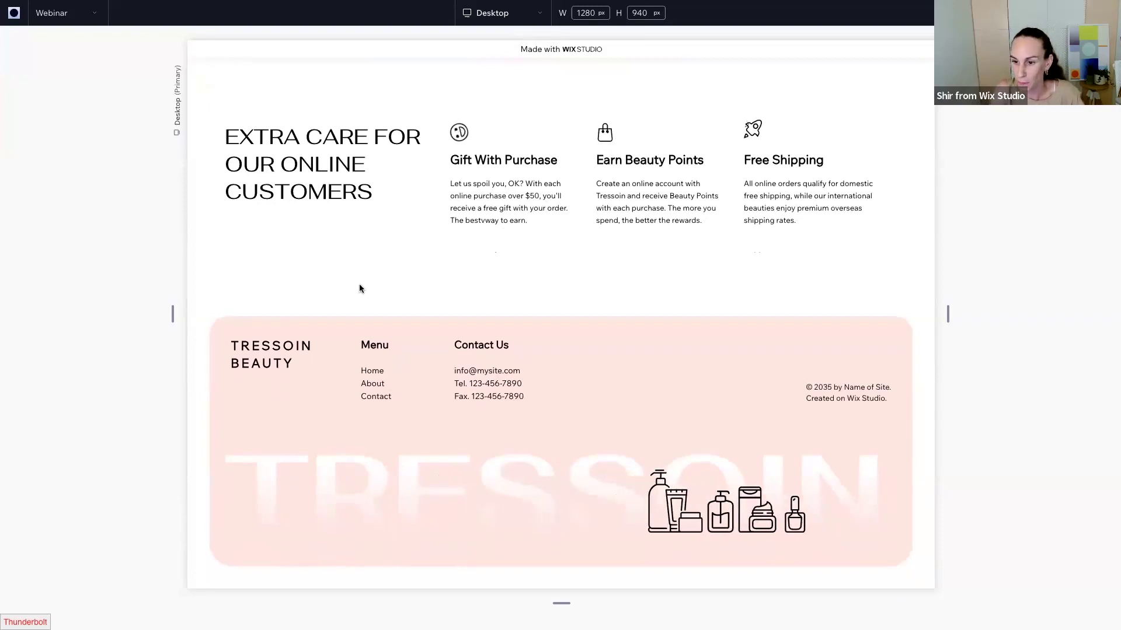
scroll(358, 288, up, 1)
scroll(359, 286, up, 5)
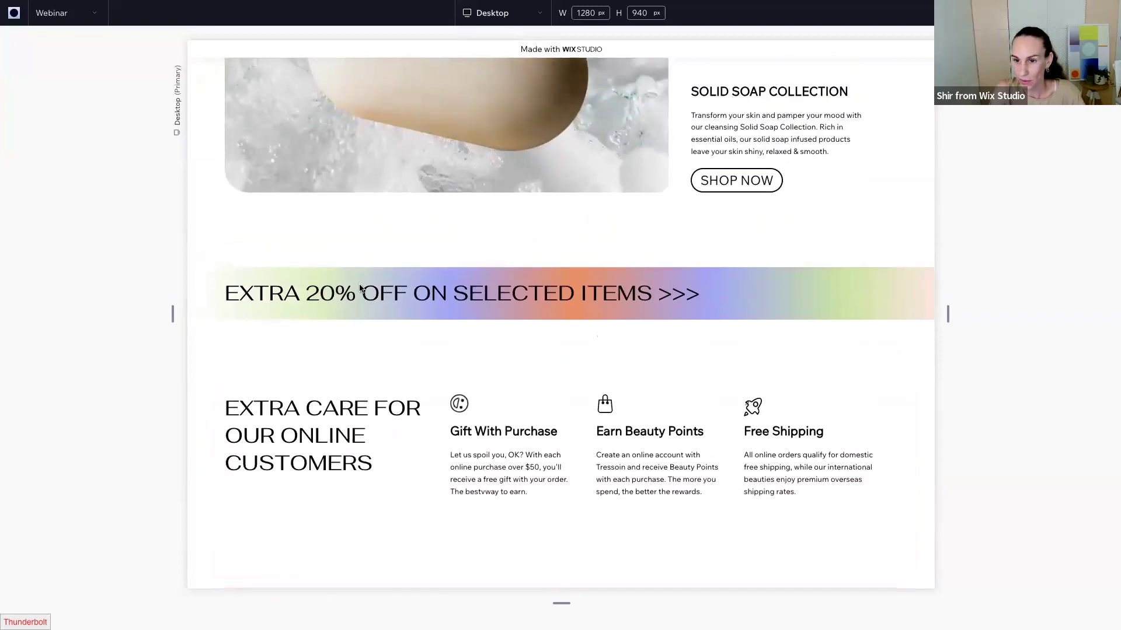
scroll(360, 289, up, 10)
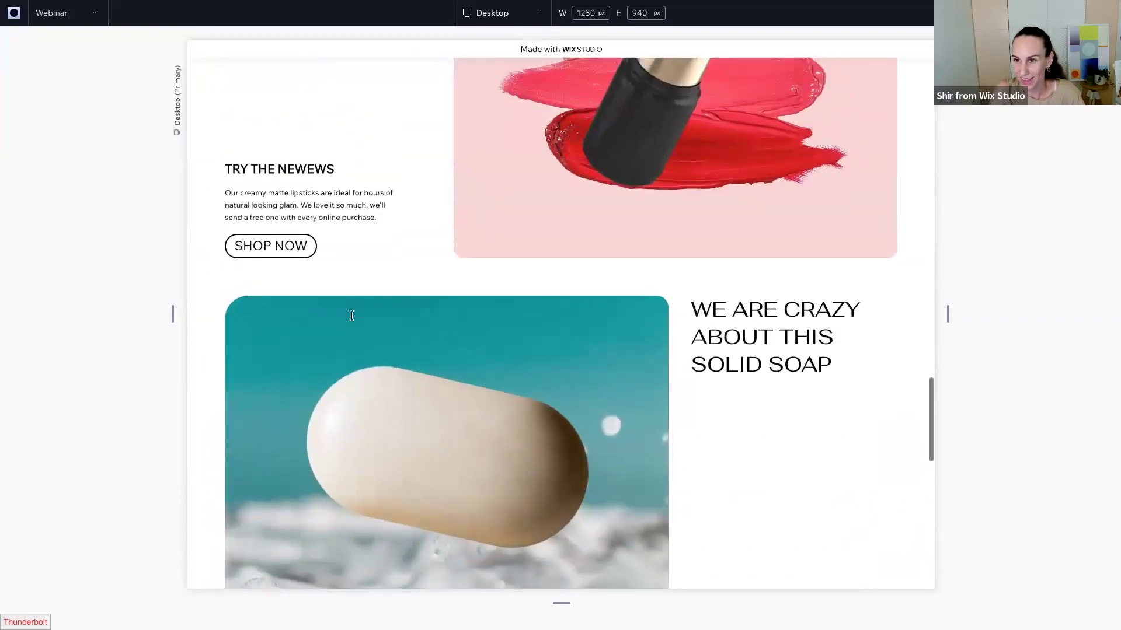
scroll(351, 316, up, 20)
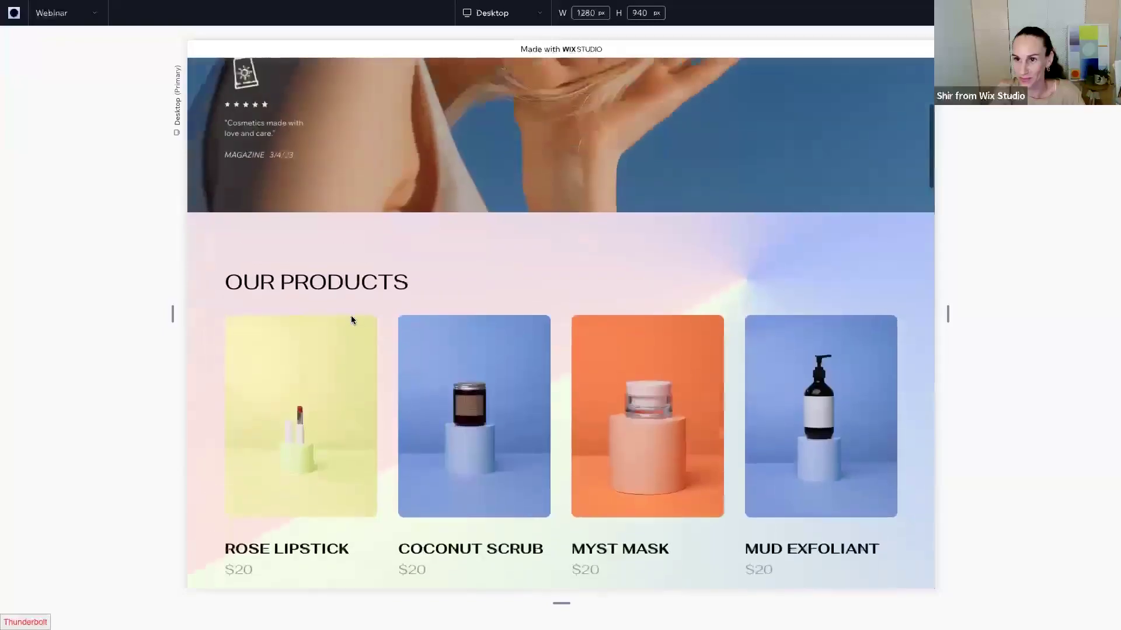
scroll(352, 318, up, 7)
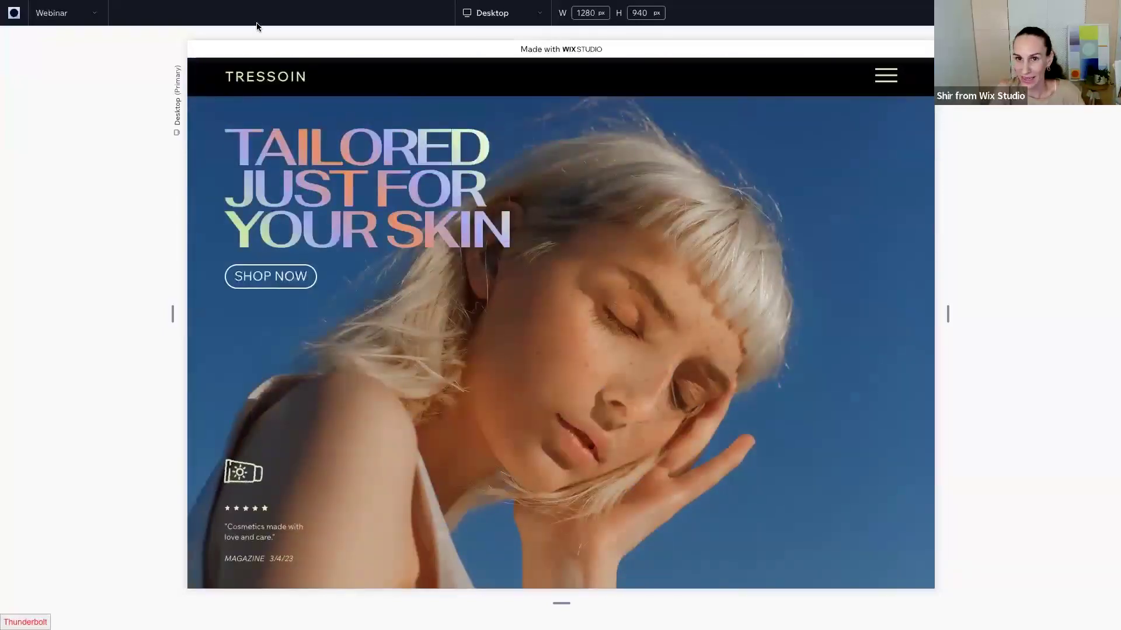